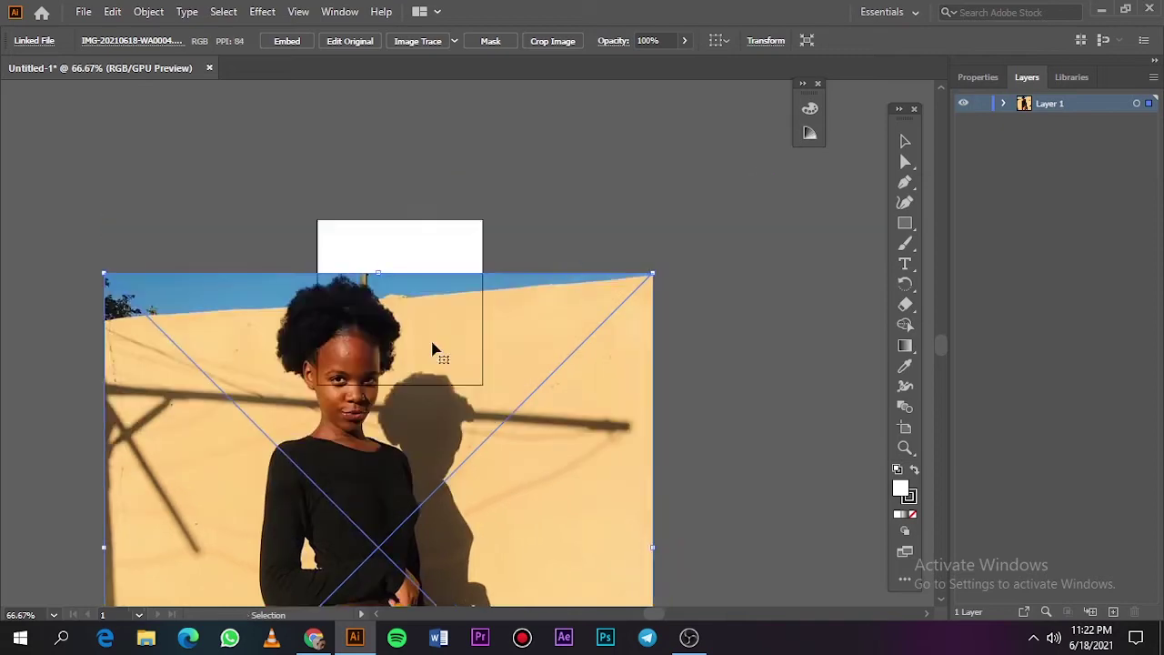
# Shrink the placed reference photo around its centre.
pyautogui.scroll(1, 421, 328)
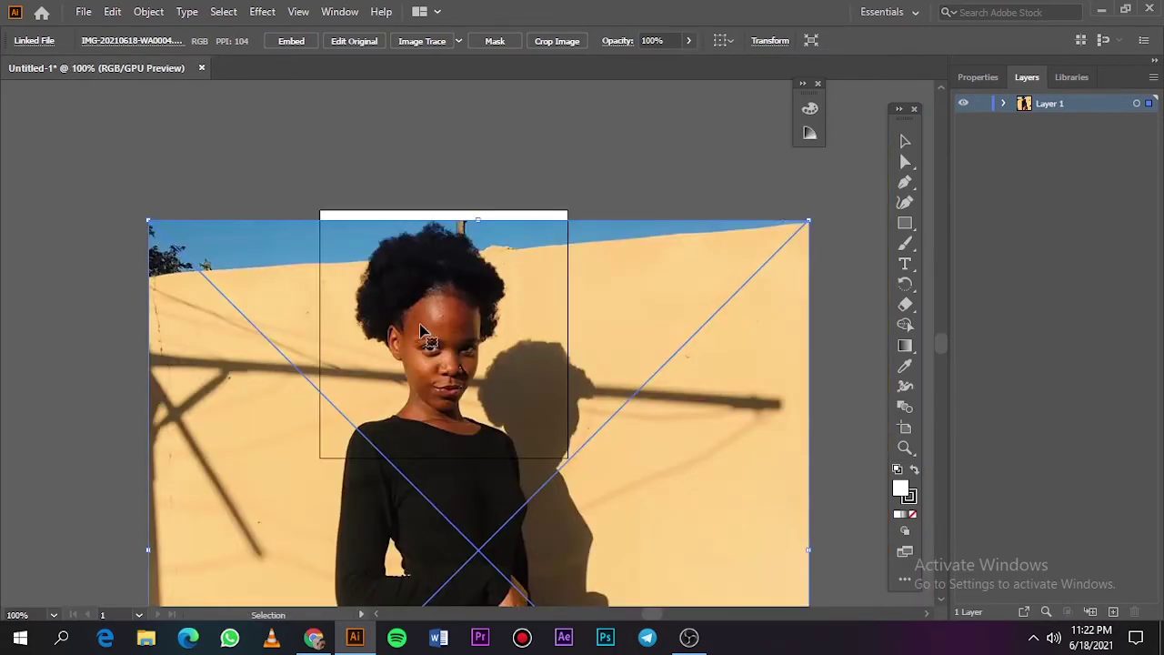
pyautogui.moveTo(810, 221); pyautogui.dragTo(706, 265)
pyautogui.hotkey('ctrl', 'shift', 'a')
pyautogui.scroll(2, 753, 280)
# Fade the photo to 88% opacity, lock Layer 1 and add a new Layer 2 above it.
pyautogui.click(665, 276)
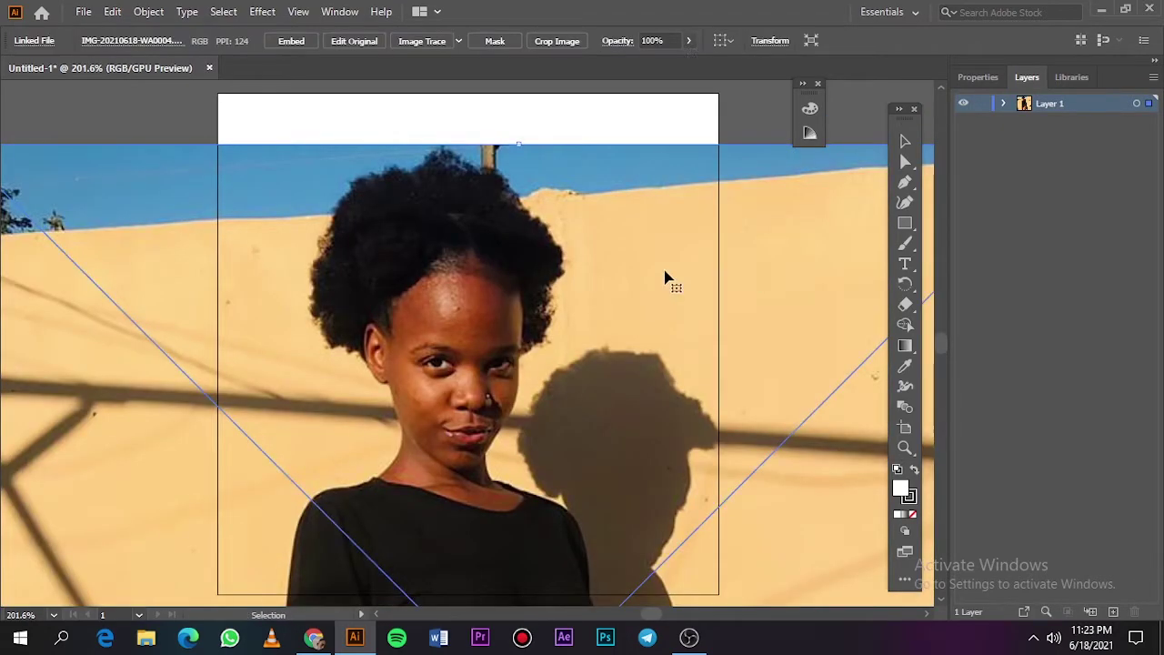
pyautogui.click(689, 40)
pyautogui.moveTo(690, 61); pyautogui.dragTo(677, 61)
pyautogui.click(981, 103)
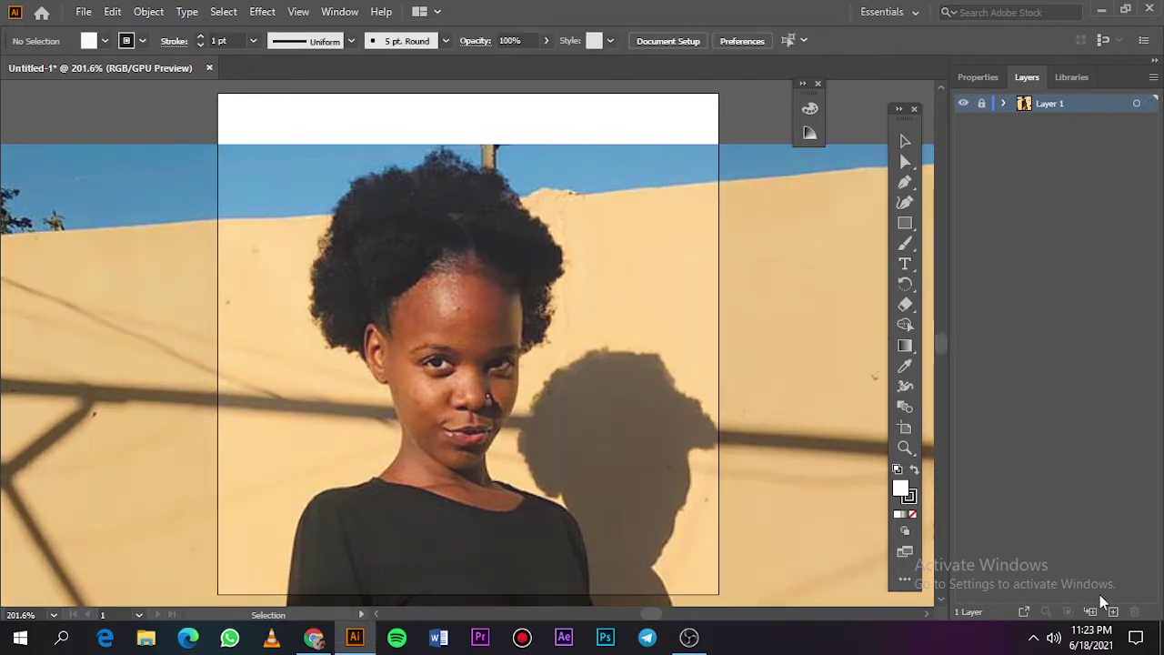
pyautogui.click(1113, 611)
# Fade the photo further to 84% opacity, then deselect it.
pyautogui.hotkey('ctrl', 'alt', '2')
pyautogui.click(688, 40)
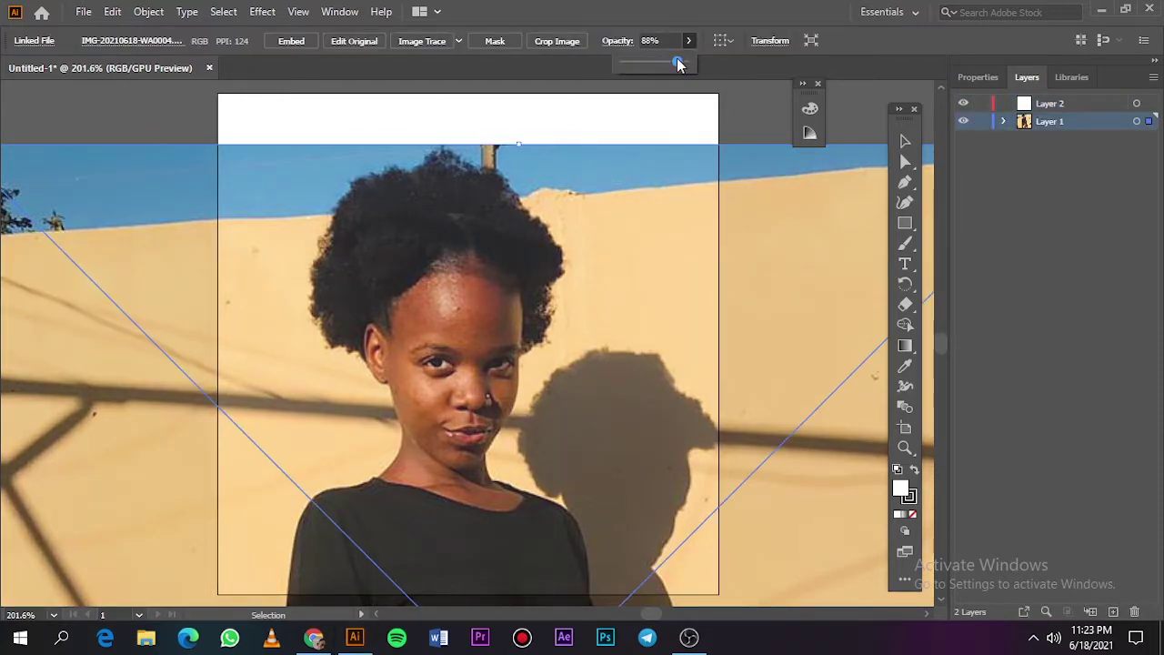
pyautogui.moveTo(684, 61); pyautogui.dragTo(674, 62)
pyautogui.hotkey('ctrl', '2')
pyautogui.doubleClick(910, 492)
# With a black fill, draw a long thin ellipse above the artboard.
pyautogui.click(1060, 97)
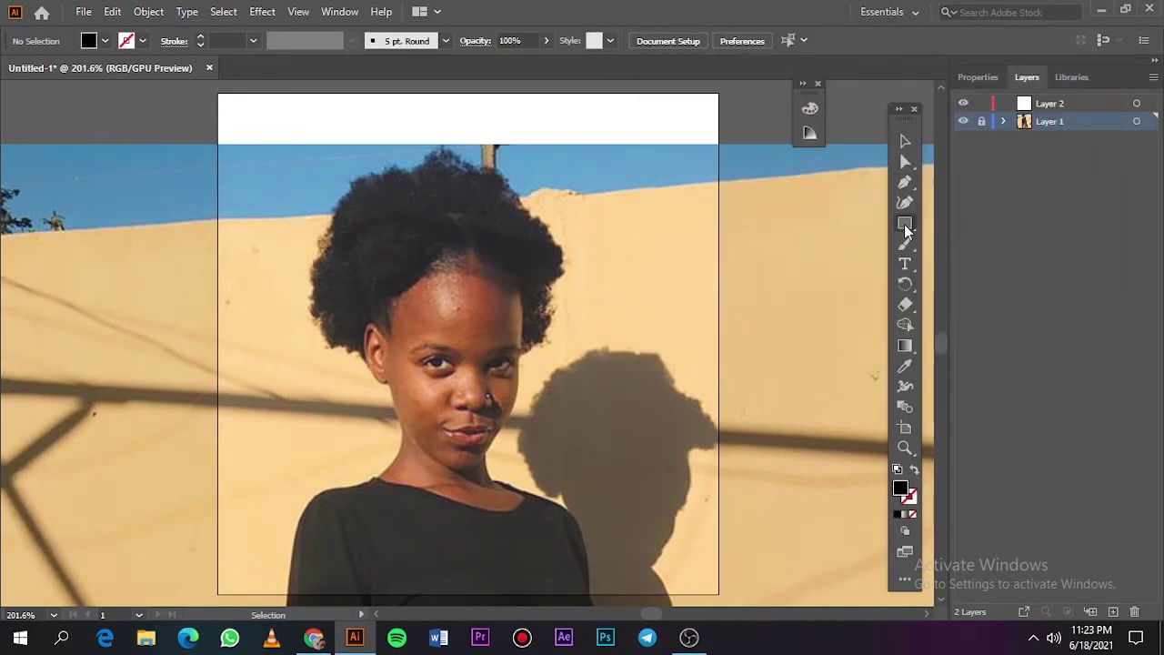
pyautogui.press('l')
pyautogui.scroll(5, 478, 294)
pyautogui.moveTo(218, 264); pyautogui.dragTo(733, 264)
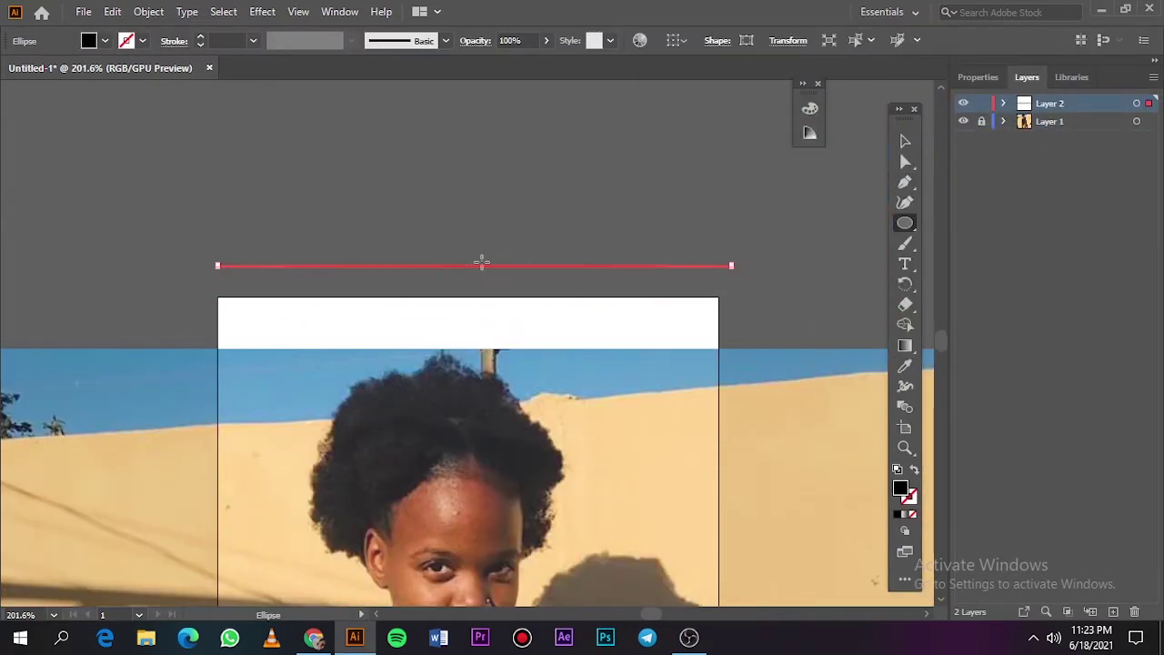
pyautogui.scroll(15, 479, 262)
# Define the thin ellipse as a new Art Brush and confirm the Paintbrush options.
pyautogui.click(445, 40)
pyautogui.click(400, 175)
pyautogui.click(541, 439)
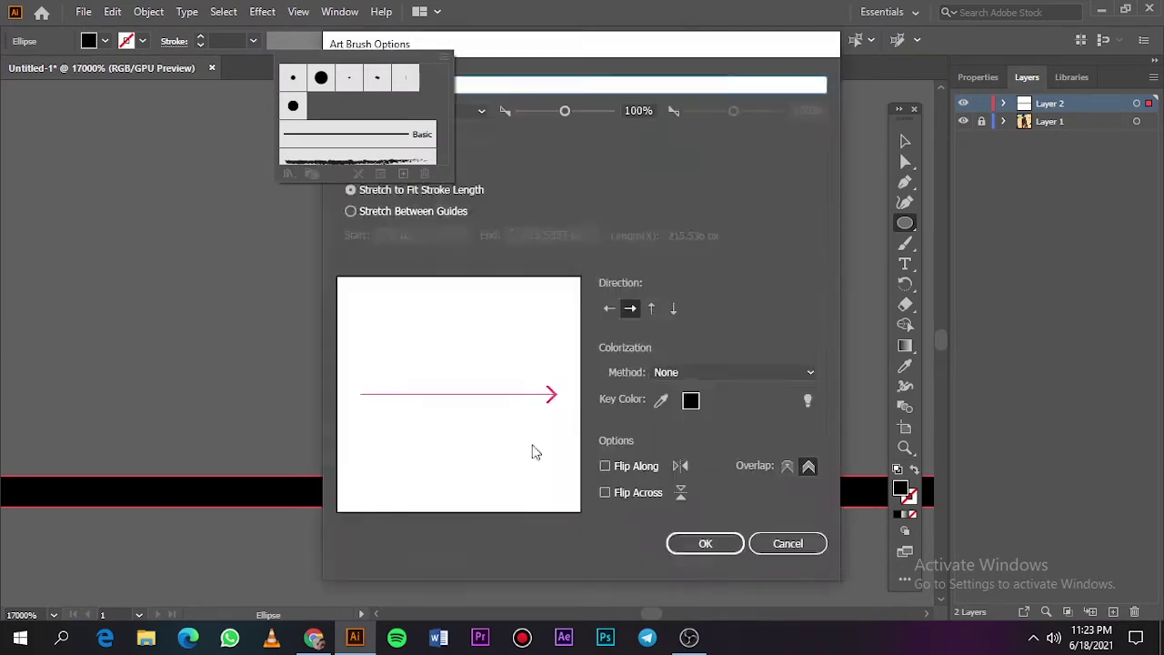
pyautogui.click(688, 543)
pyautogui.doubleClick(905, 244)
pyautogui.click(587, 420)
# Unlock Layer 1, enlarge the photo from its top-left corner, and relock the layer.
pyautogui.hotkey('ctrl', '0')
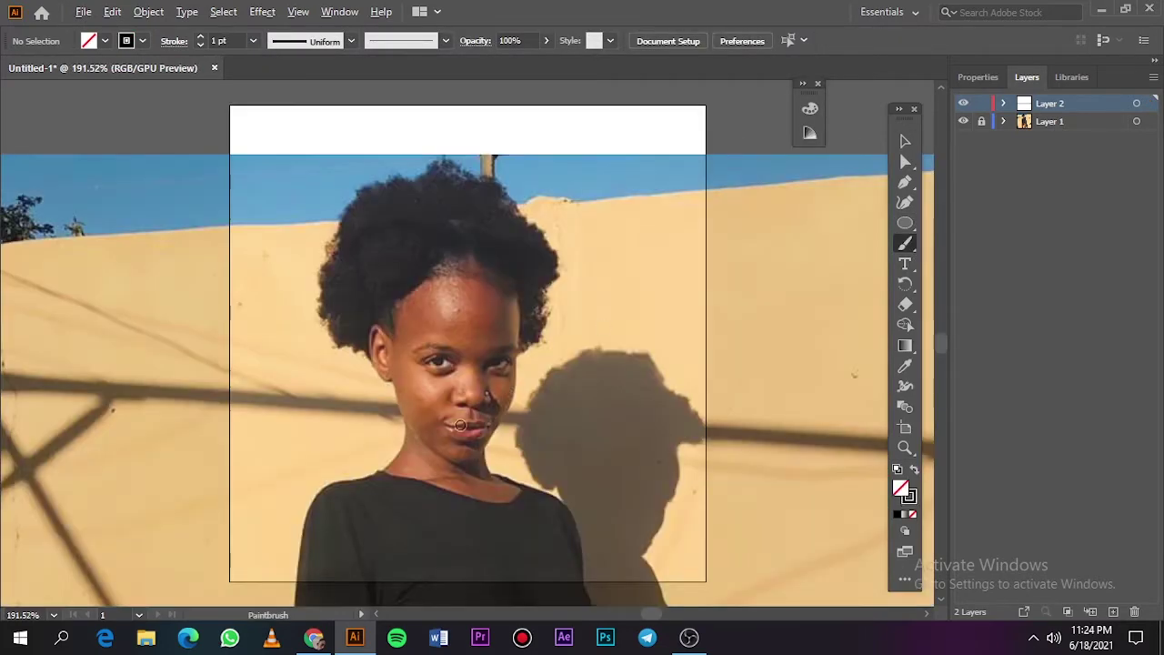
pyautogui.scroll(5, 508, 401)
pyautogui.scroll(3, 507, 401)
pyautogui.hotkey('ctrl', '1')
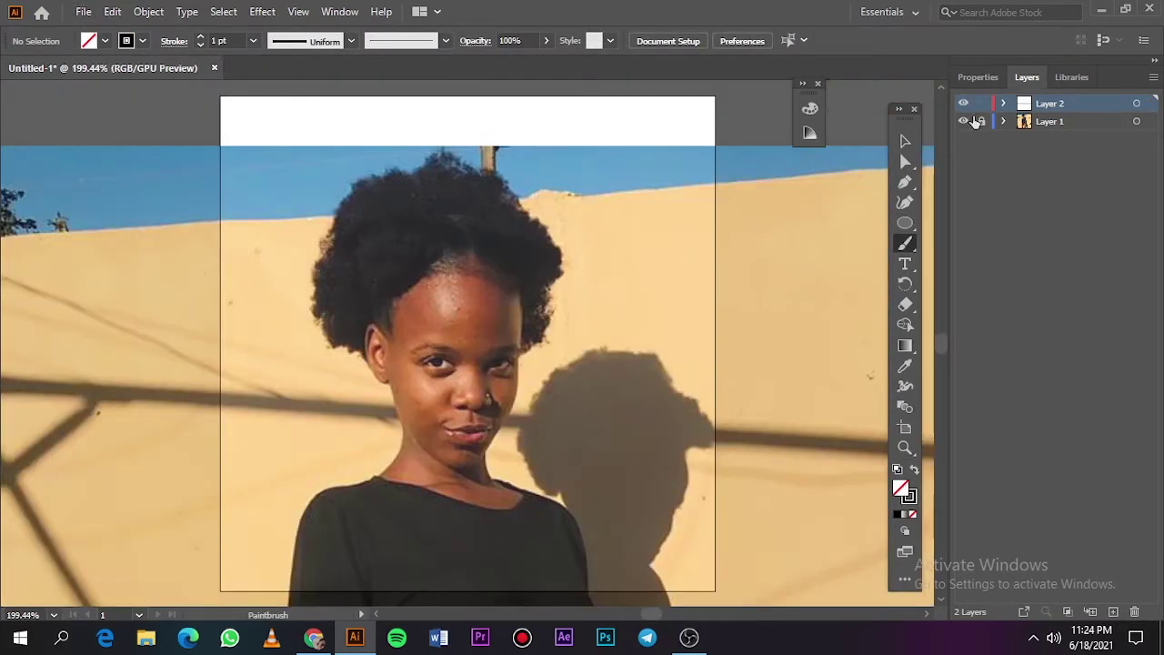
pyautogui.click(981, 121)
pyautogui.press('v')
pyautogui.click(624, 291)
pyautogui.moveTo(283, 232); pyautogui.dragTo(244, 211)
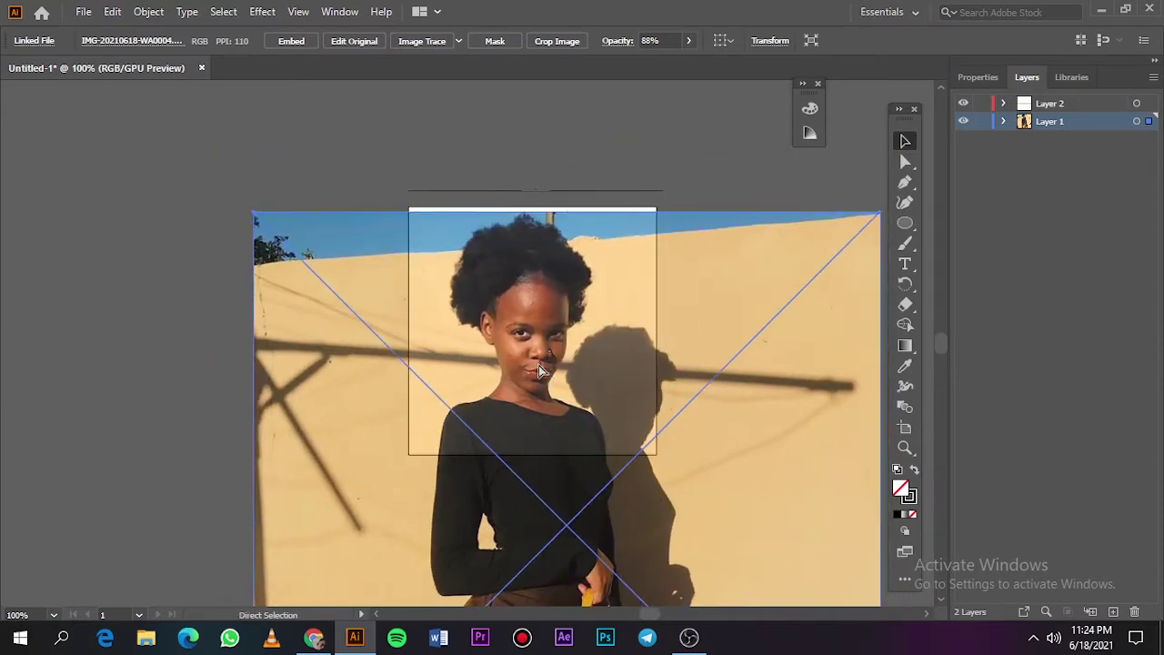
pyautogui.scroll(4, 434, 463)
pyautogui.click(981, 121)
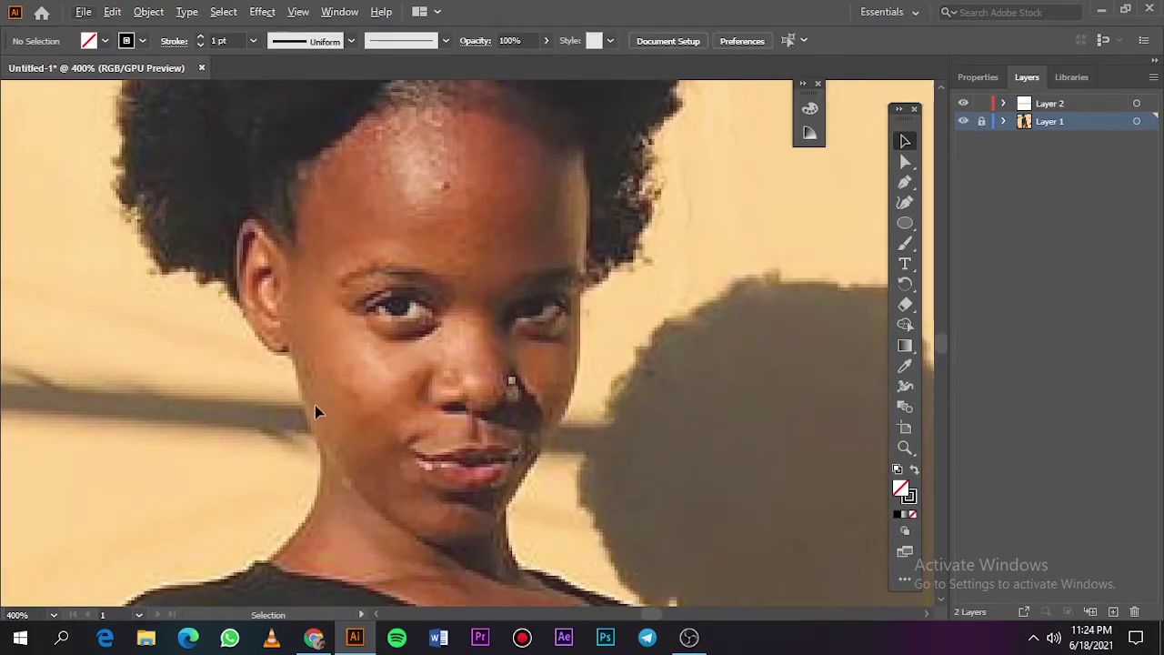
# Make Layer 2 the active drawing layer and select the thin ellipse.
pyautogui.press('b')
pyautogui.click(1042, 103)
pyautogui.scroll(1, 471, 393)
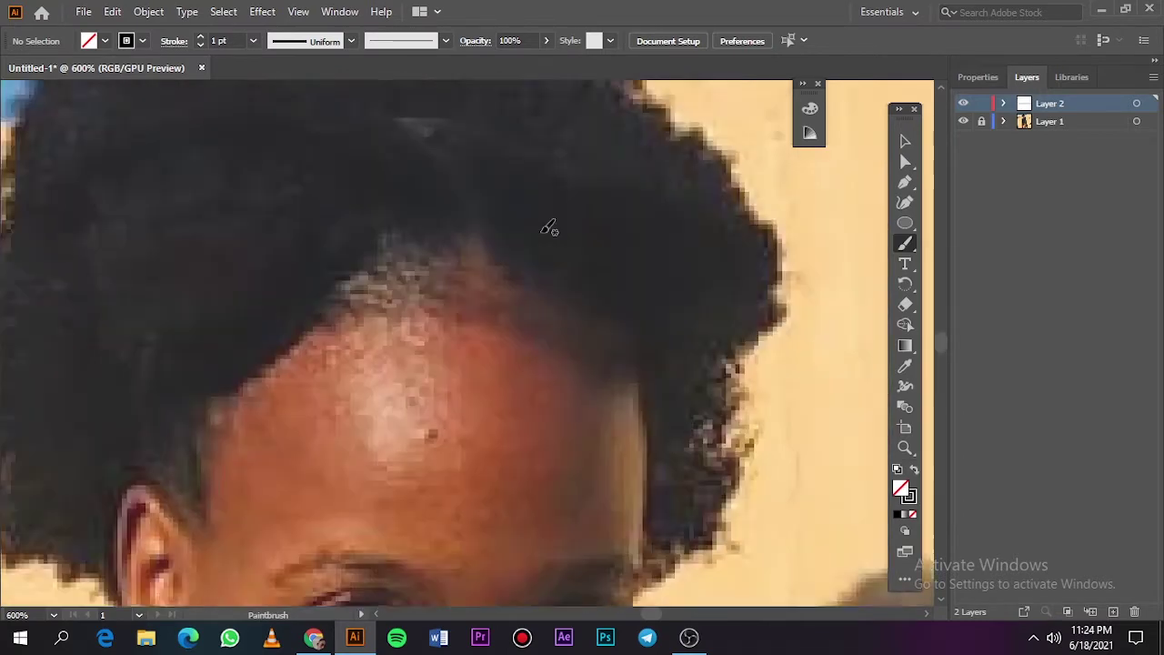
pyautogui.click(905, 142)
pyautogui.click(446, 300)
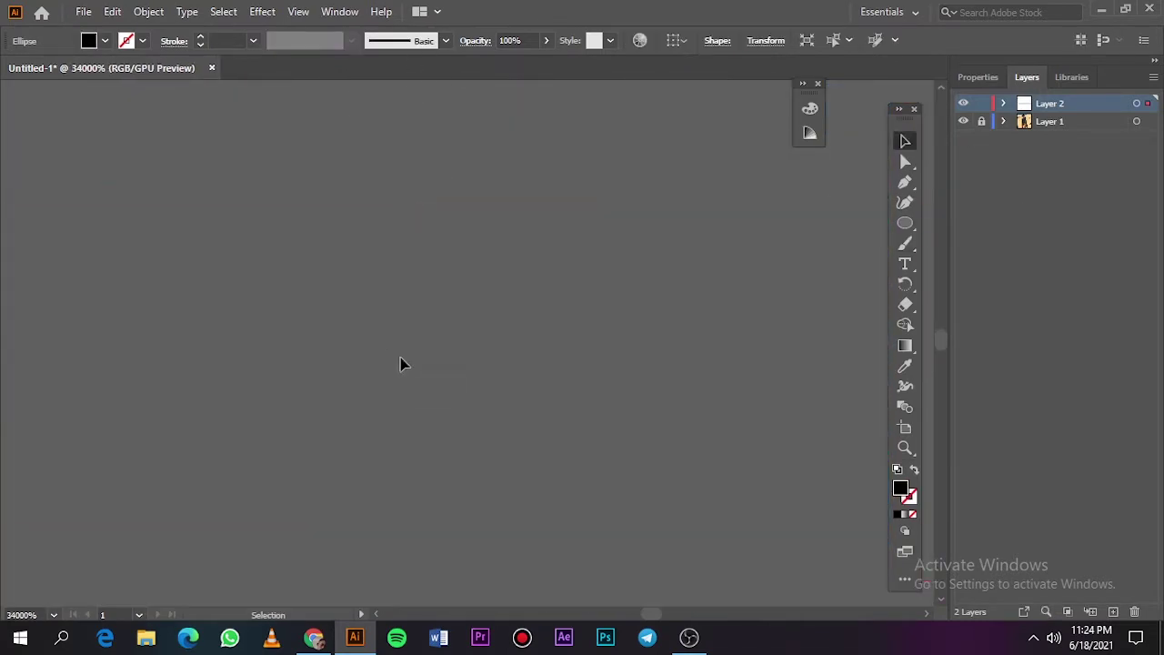
# Thicken the ellipse by raising its top and save it as another Art Brush.
pyautogui.scroll(-2, 401, 364)
pyautogui.scroll(3, 701, 447)
pyautogui.moveTo(577, 532); pyautogui.dragTo(607, 323)
pyautogui.click(445, 40)
pyautogui.click(403, 173)
pyautogui.click(537, 439)
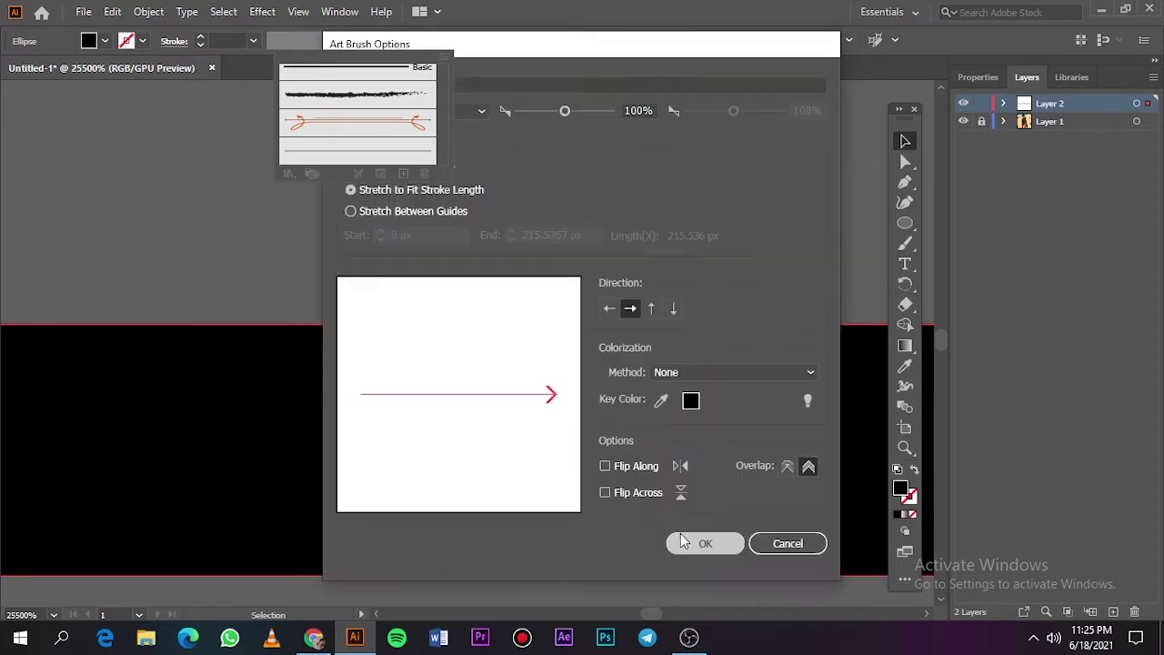
pyautogui.click(684, 541)
pyautogui.scroll(-10, 774, 192)
pyautogui.scroll(5, 362, 355)
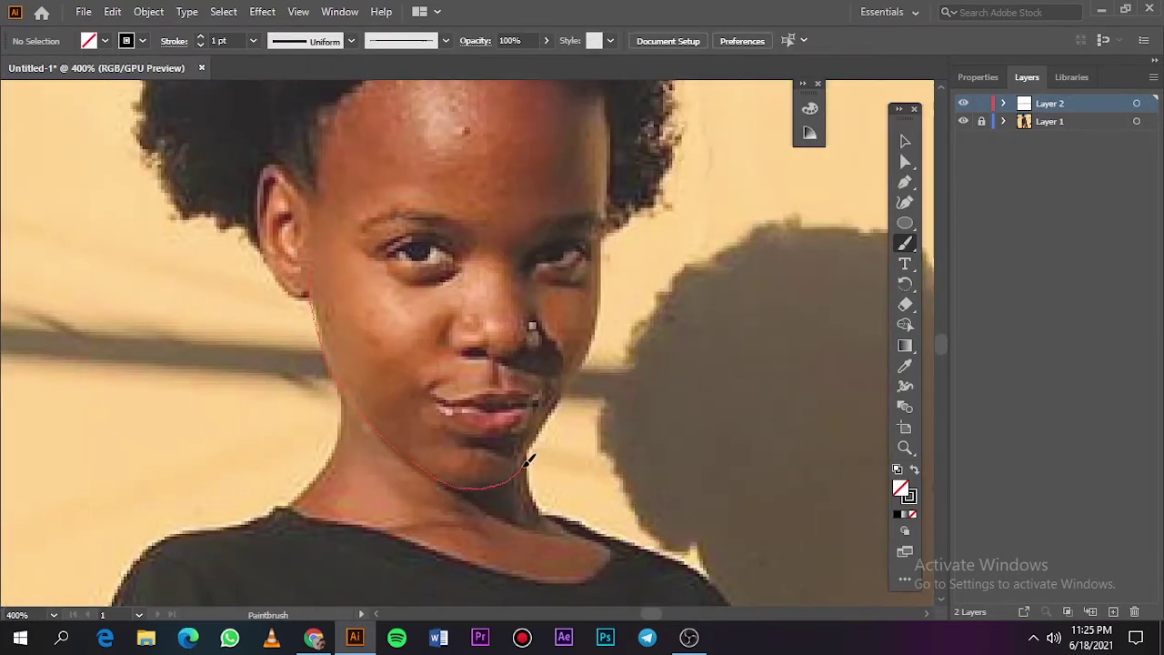
# Trace the left jawline around the chin with the Paintbrush.
pyautogui.moveTo(527, 462); pyautogui.dragTo(531, 458)
pyautogui.scroll(1, 425, 524)
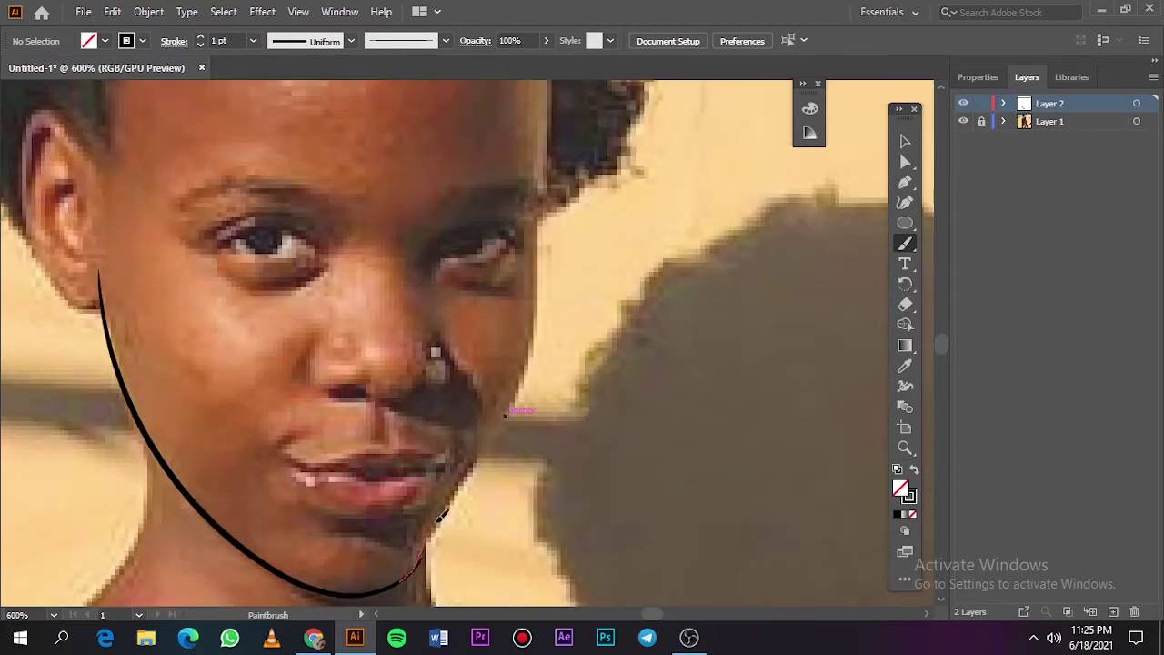
pyautogui.moveTo(541, 253); pyautogui.dragTo(541, 254)
pyautogui.hotkey('ctrl', 'z')
pyautogui.moveTo(537, 372); pyautogui.dragTo(404, 593)
# Continue the chin stroke up the right cheek after a failed attempt.
pyautogui.moveTo(535, 339); pyautogui.dragTo(535, 314)
pyautogui.hotkey('ctrl', 'z')
pyautogui.scroll(2, 407, 554)
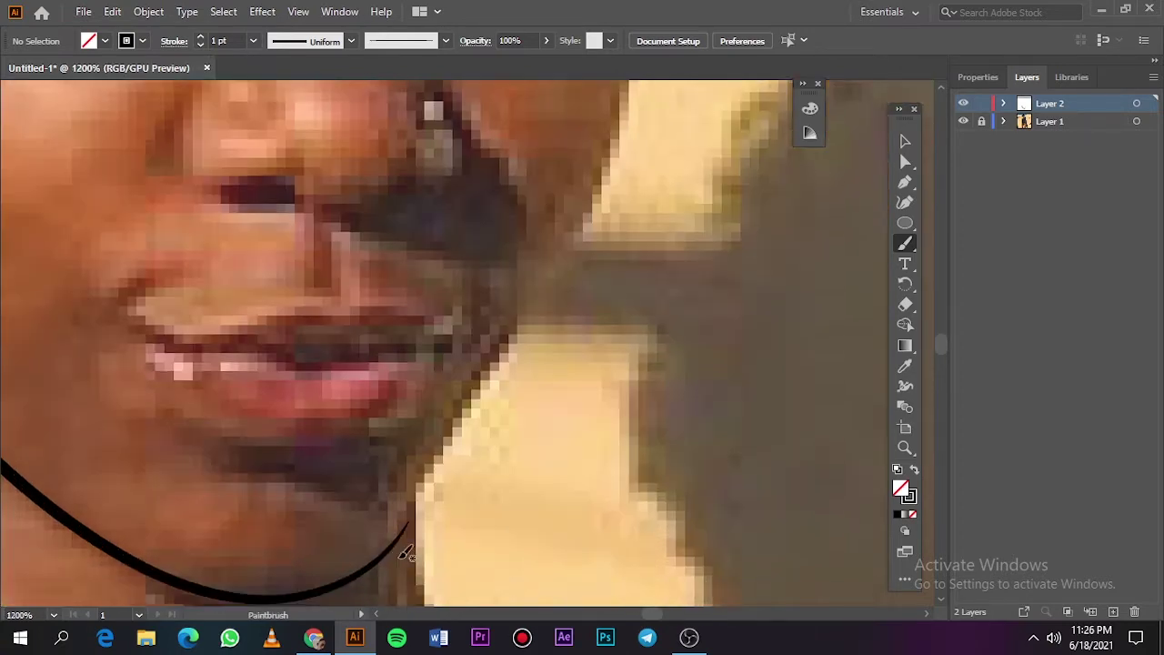
pyautogui.moveTo(353, 574); pyautogui.dragTo(380, 556)
pyautogui.moveTo(573, 248); pyautogui.dragTo(623, 86)
# Group the two jaw strokes with Ctrl+G, then enter the group for editing.
pyautogui.press('v')
pyautogui.hotkey('ctrl', 'a')
pyautogui.hotkey('ctrl', 'g')
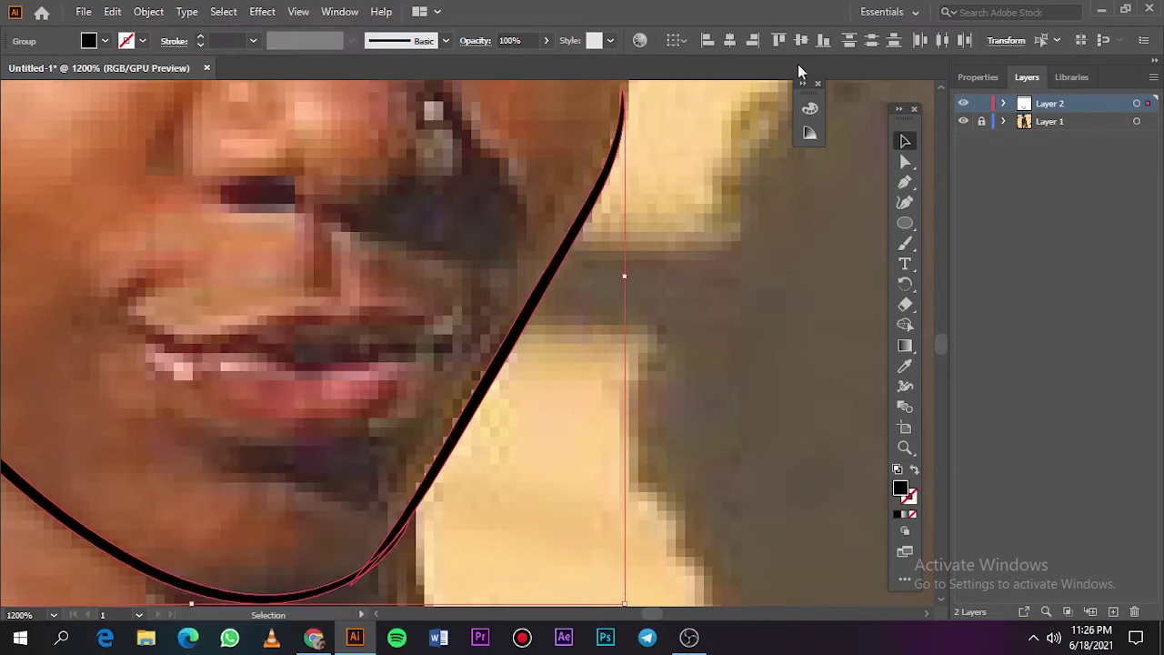
pyautogui.click(978, 77)
pyautogui.doubleClick(364, 575)
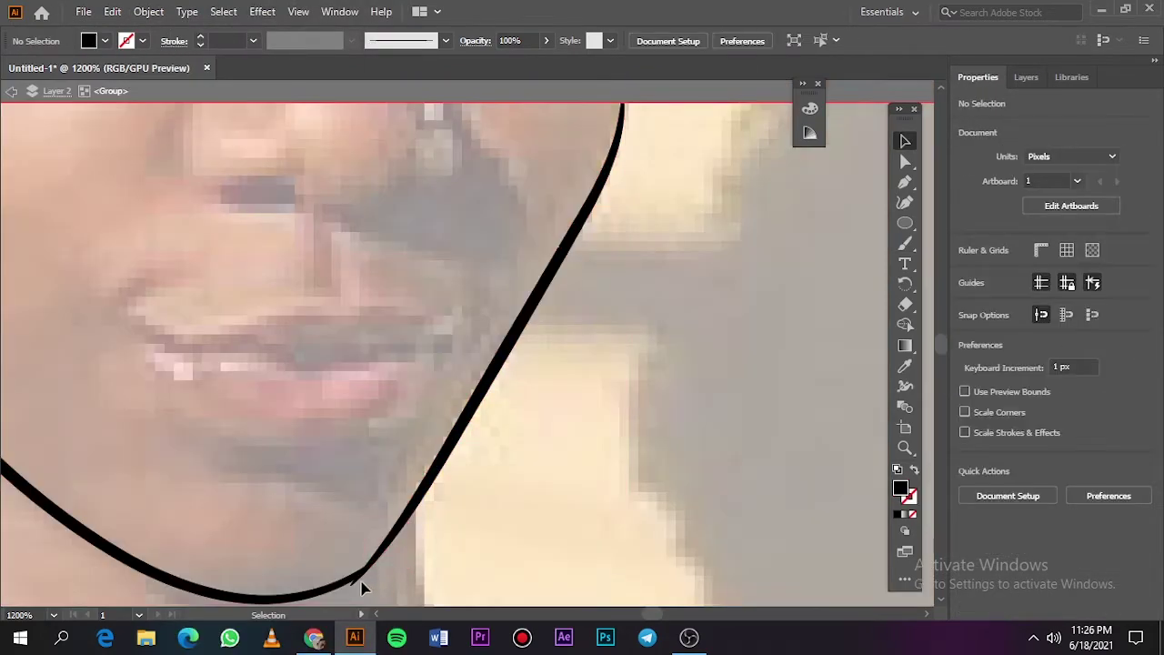
# Trace the right side of the face up to the hairline.
pyautogui.press('Escape')
pyautogui.hotkey('ctrl', '0')
pyautogui.scroll(3, 512, 408)
pyautogui.scroll(3, 514, 385)
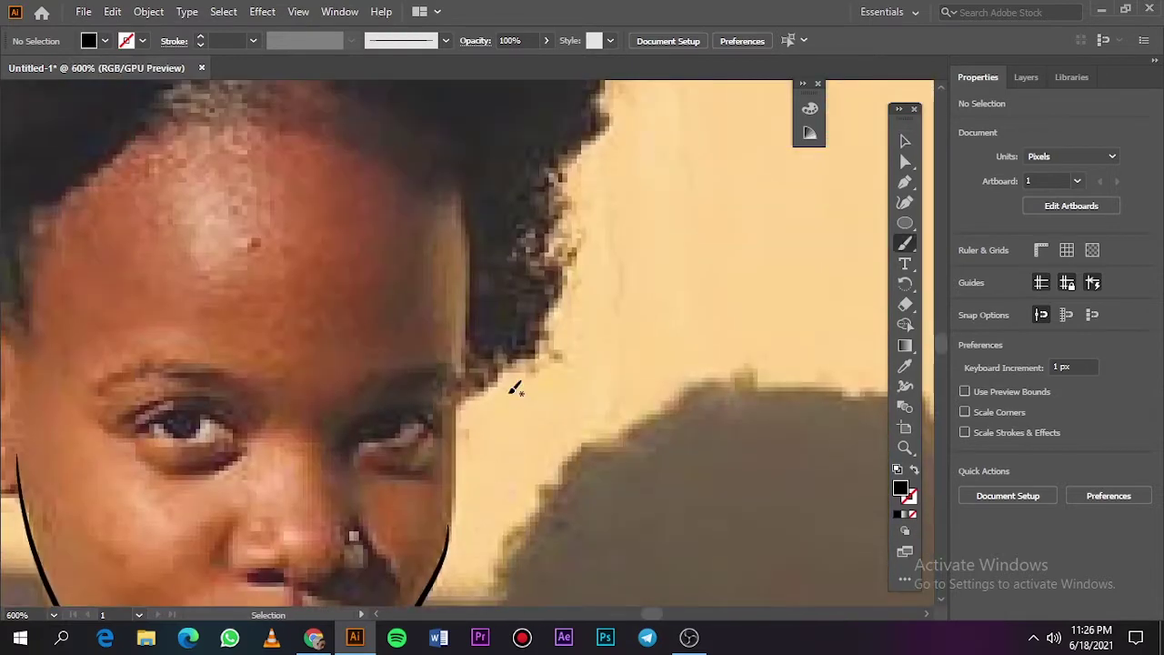
pyautogui.press('b')
pyautogui.moveTo(462, 431); pyautogui.dragTo(463, 417)
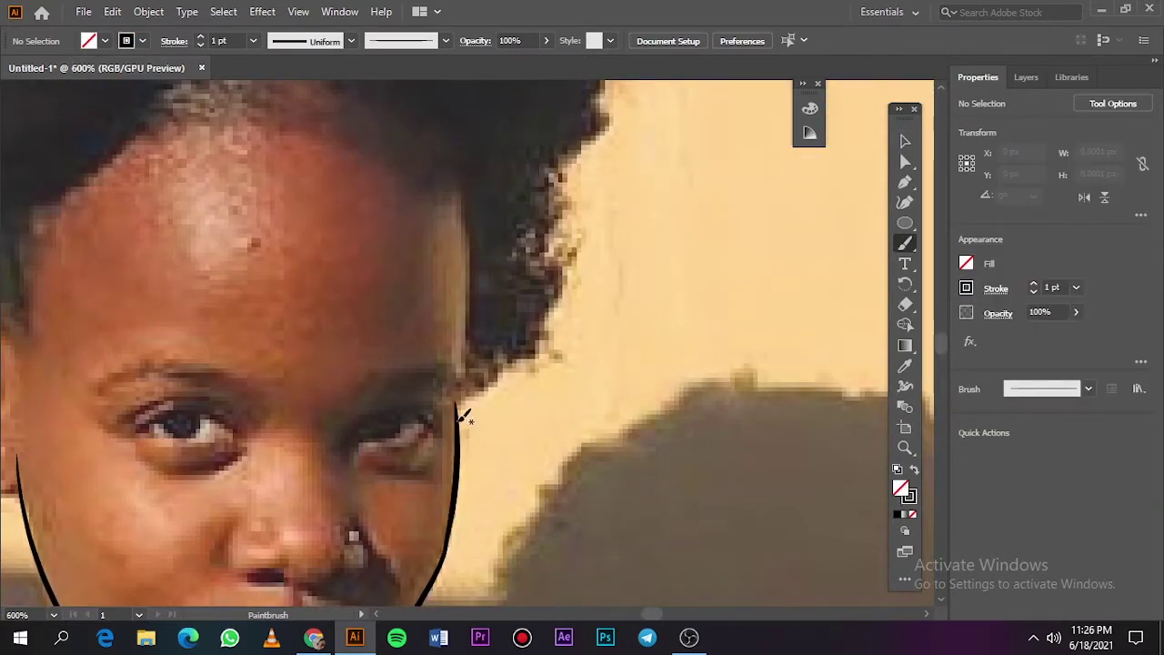
pyautogui.moveTo(472, 347); pyautogui.dragTo(480, 333)
# Draw the left neck line, a wavy drip collar, and the right side of the neck.
pyautogui.hotkey('ctrl', '0')
pyautogui.scroll(5, 459, 471)
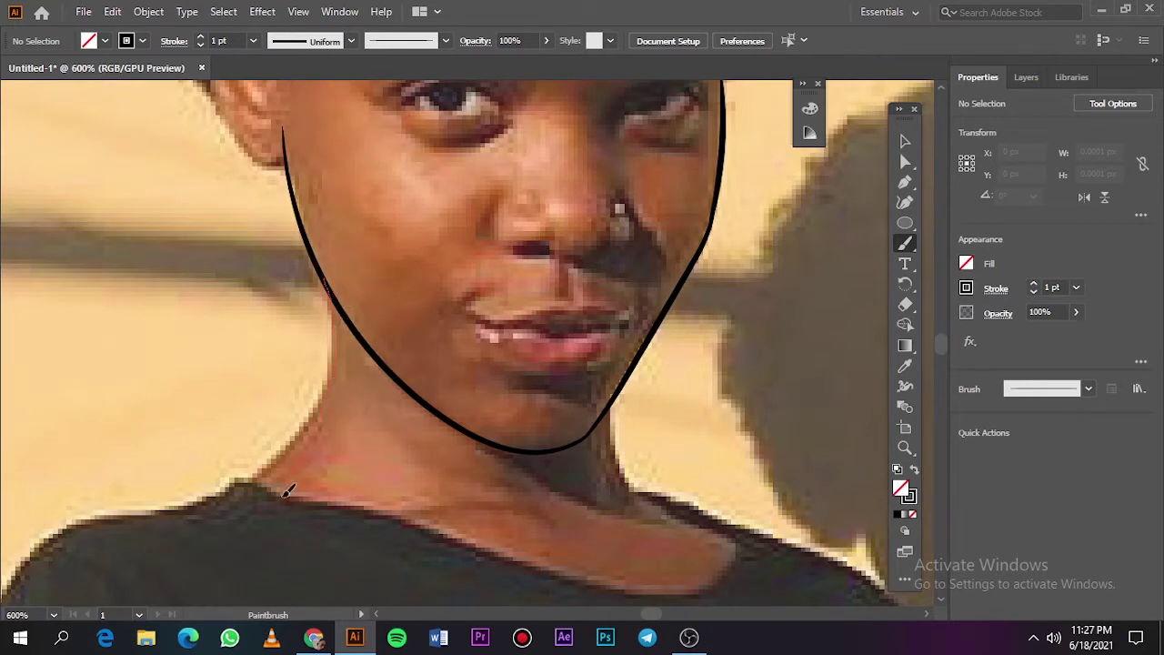
pyautogui.moveTo(344, 497); pyautogui.dragTo(370, 484)
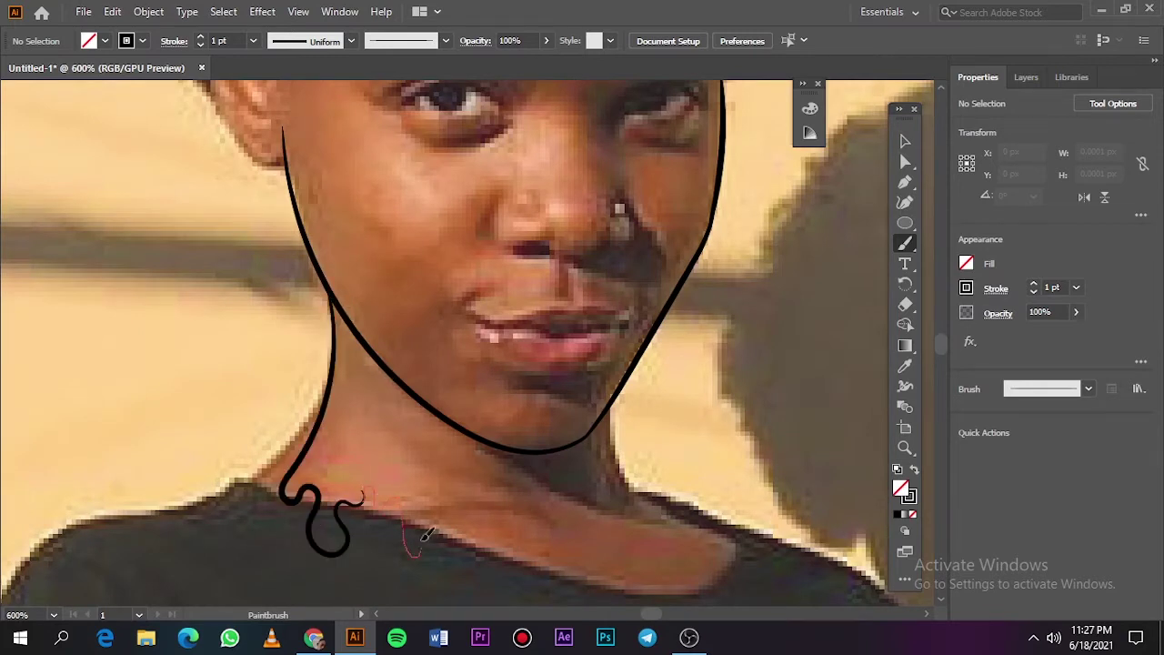
pyautogui.moveTo(462, 507)
pyautogui.mouseDown()
pyautogui.moveTo(557, 491)
pyautogui.moveTo(563, 506)
pyautogui.mouseUp()
pyautogui.hotkey('ctrl', 'z')
pyautogui.moveTo(591, 565); pyautogui.dragTo(608, 500)
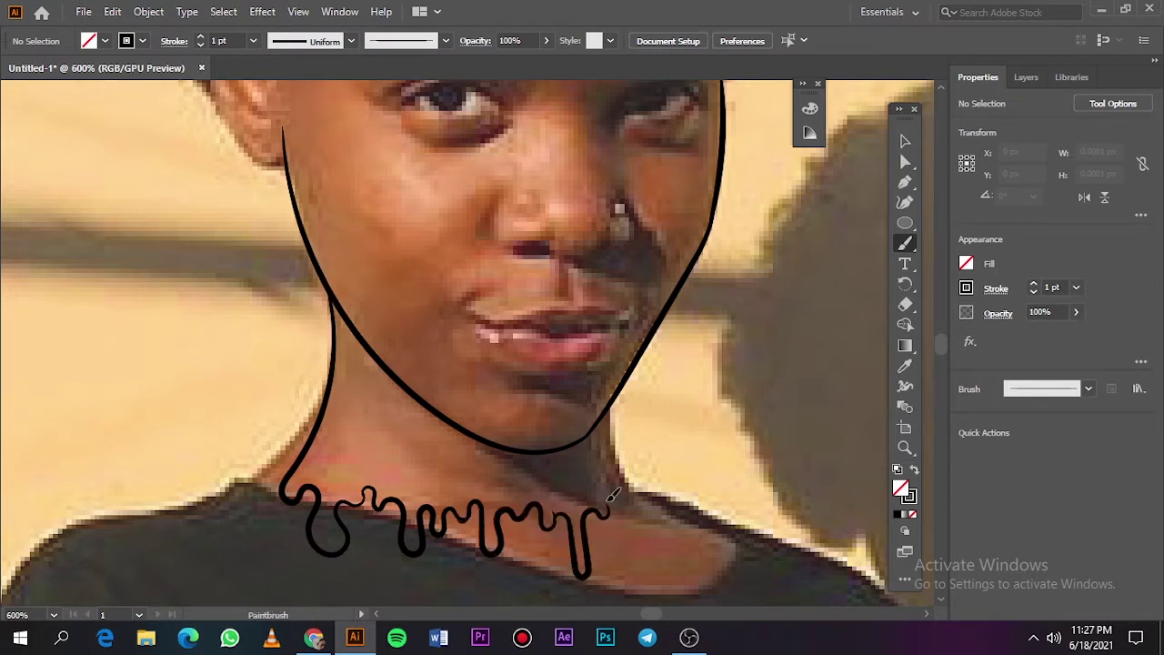
pyautogui.moveTo(614, 417); pyautogui.dragTo(613, 414)
# Draw two thin 0.75 pt creases under the chin and on the neck.
pyautogui.hotkey('ctrl', '0')
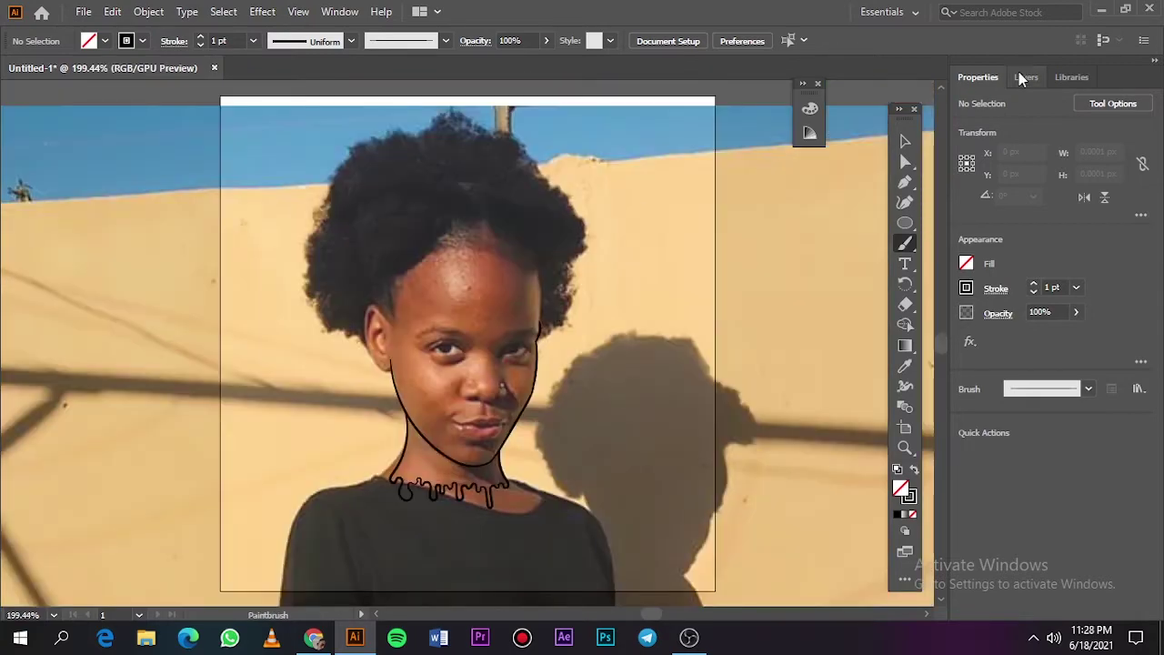
pyautogui.click(1026, 76)
pyautogui.scroll(5, 454, 459)
pyautogui.press('[')
pyautogui.moveTo(365, 424)
pyautogui.mouseDown()
pyautogui.moveTo(455, 500)
pyautogui.moveTo(546, 511)
pyautogui.mouseUp()
pyautogui.moveTo(577, 462); pyautogui.dragTo(577, 505)
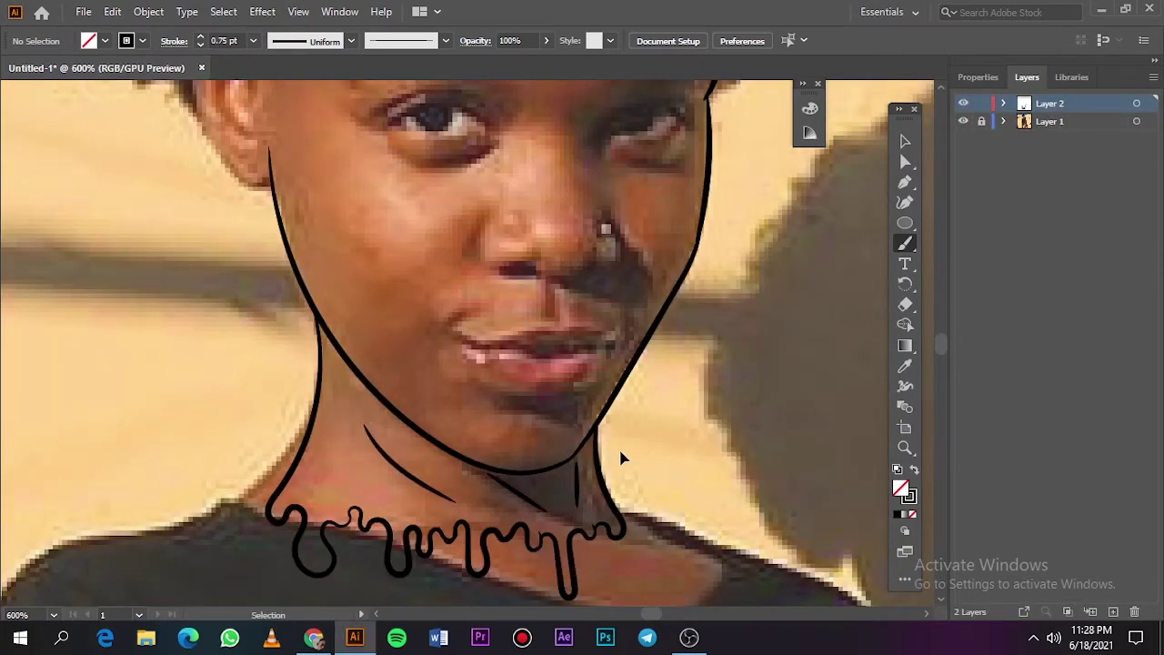
# Toggle Layer 1's visibility to check the line art, leaving the photo hidden.
pyautogui.hotkey('ctrl', '0')
pyautogui.click(964, 121)
pyautogui.click(963, 121)
pyautogui.scroll(2, 445, 468)
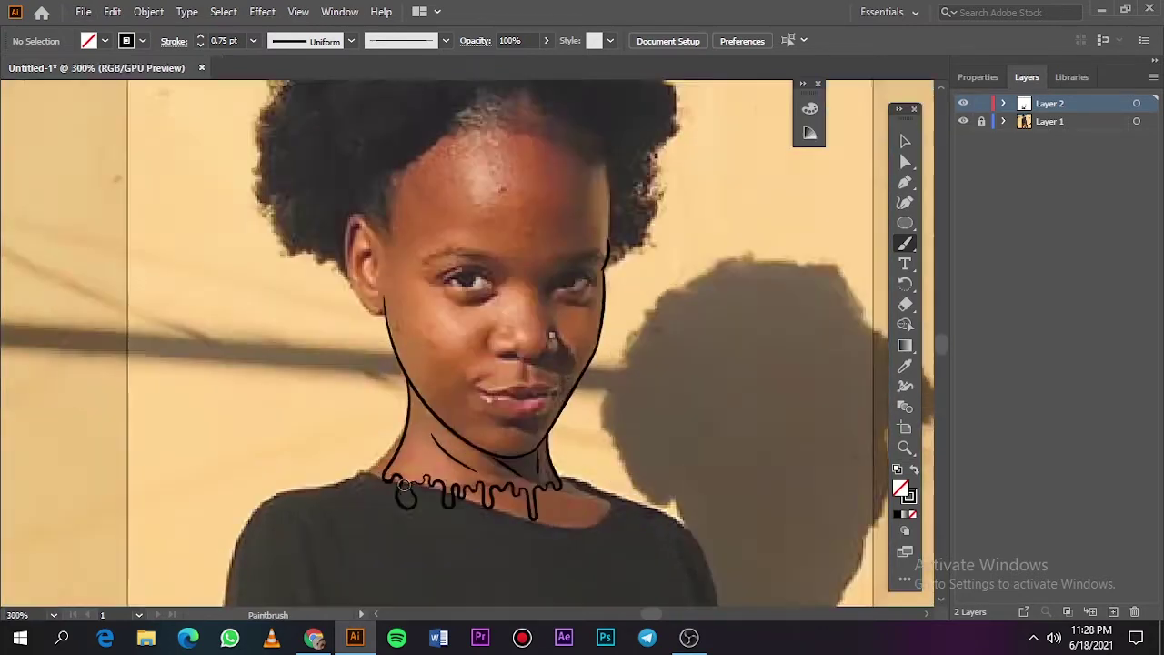
pyautogui.scroll(4, 444, 468)
pyautogui.scroll(-6, 423, 227)
pyautogui.click(963, 121)
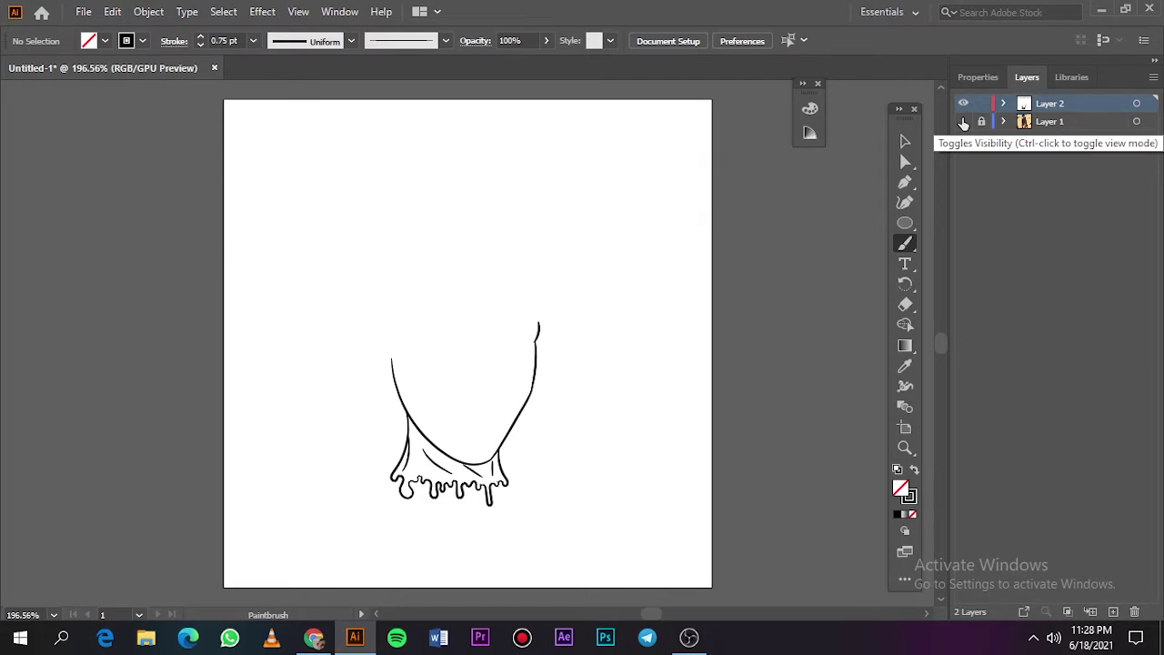
# Delete the middle drip strokes at the neck and show the photo again.
pyautogui.click(905, 141)
pyautogui.moveTo(420, 459); pyautogui.dragTo(505, 482)
pyautogui.press('Delete')
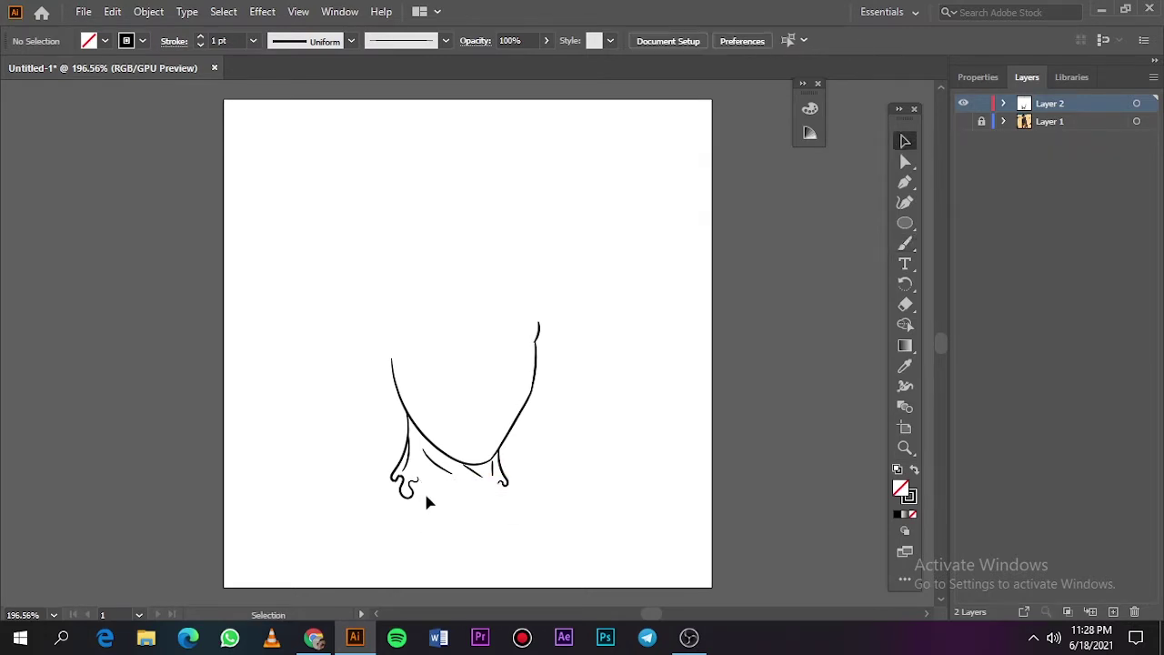
pyautogui.scroll(3, 427, 498)
pyautogui.click(963, 121)
pyautogui.press('b')
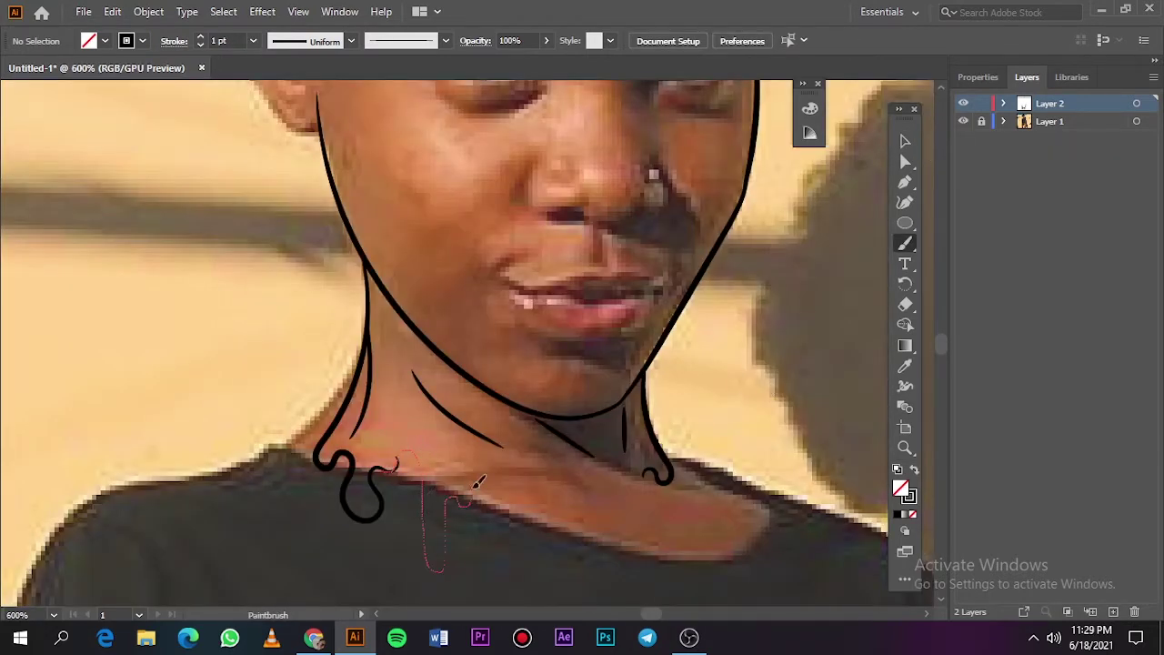
# Redraw fuller drips across the neckline and the right neck side, checking against the photo.
pyautogui.moveTo(474, 482); pyautogui.dragTo(546, 491)
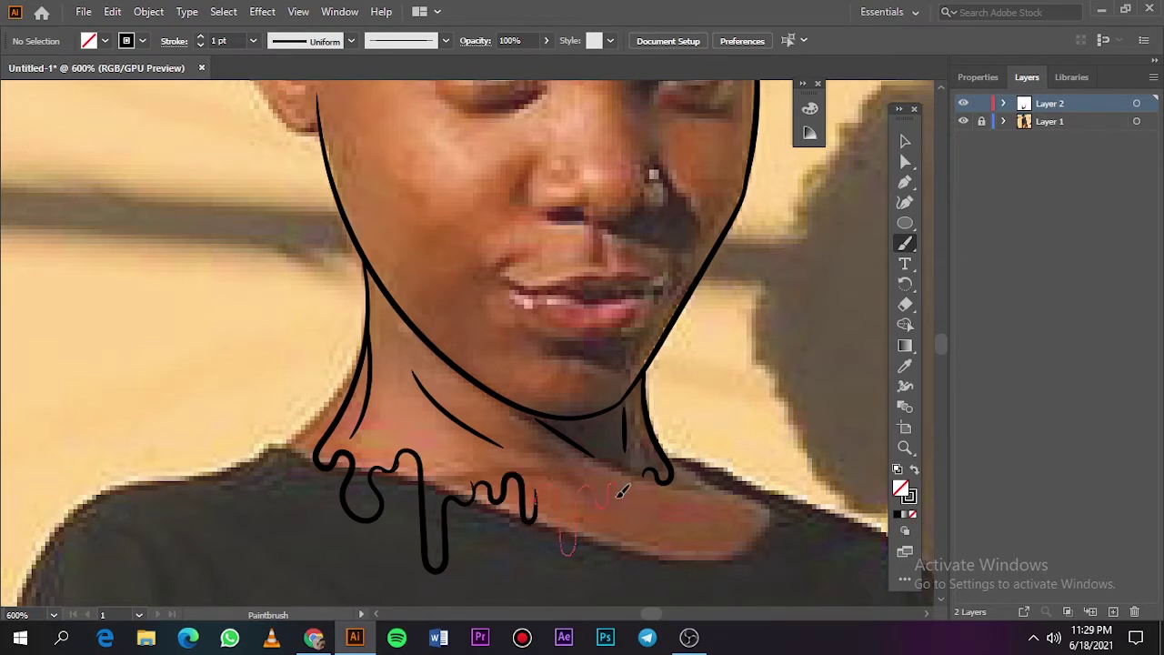
pyautogui.moveTo(620, 496); pyautogui.dragTo(637, 525)
pyautogui.moveTo(644, 364)
pyautogui.mouseDown()
pyautogui.moveTo(667, 512)
pyautogui.moveTo(663, 486)
pyautogui.mouseUp()
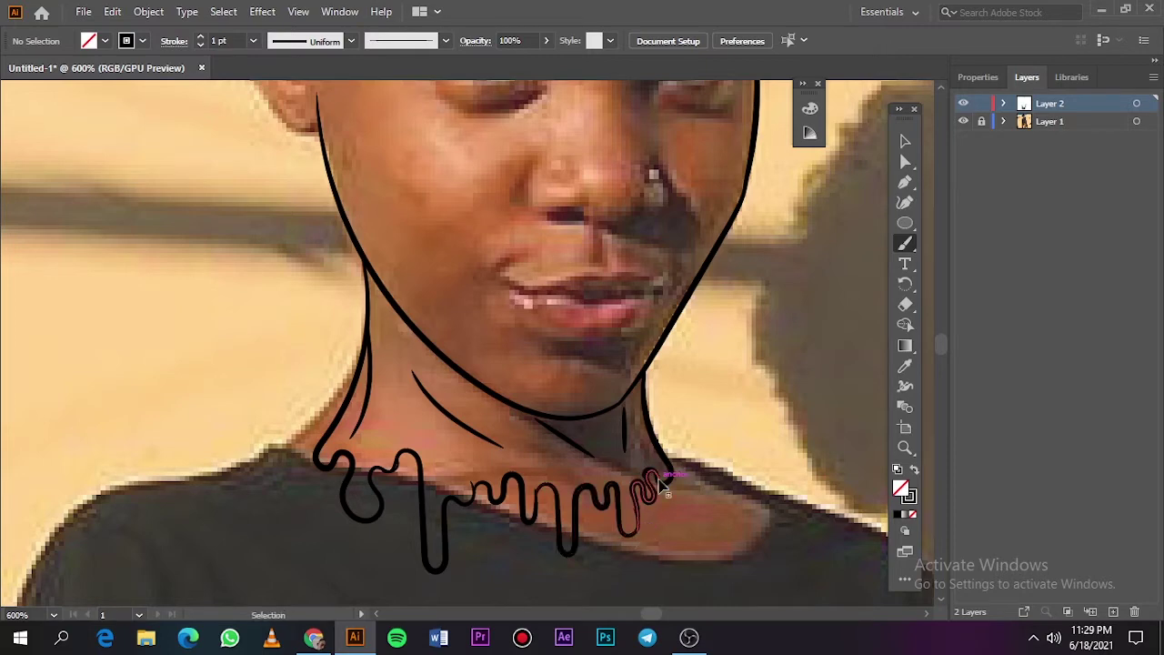
pyautogui.hotkey('ctrl', '0')
pyautogui.click(963, 121)
pyautogui.click(963, 121)
# Outline the ear down to the jaw and trace its C-shaped inner curves.
pyautogui.click(963, 121)
pyautogui.click(963, 121)
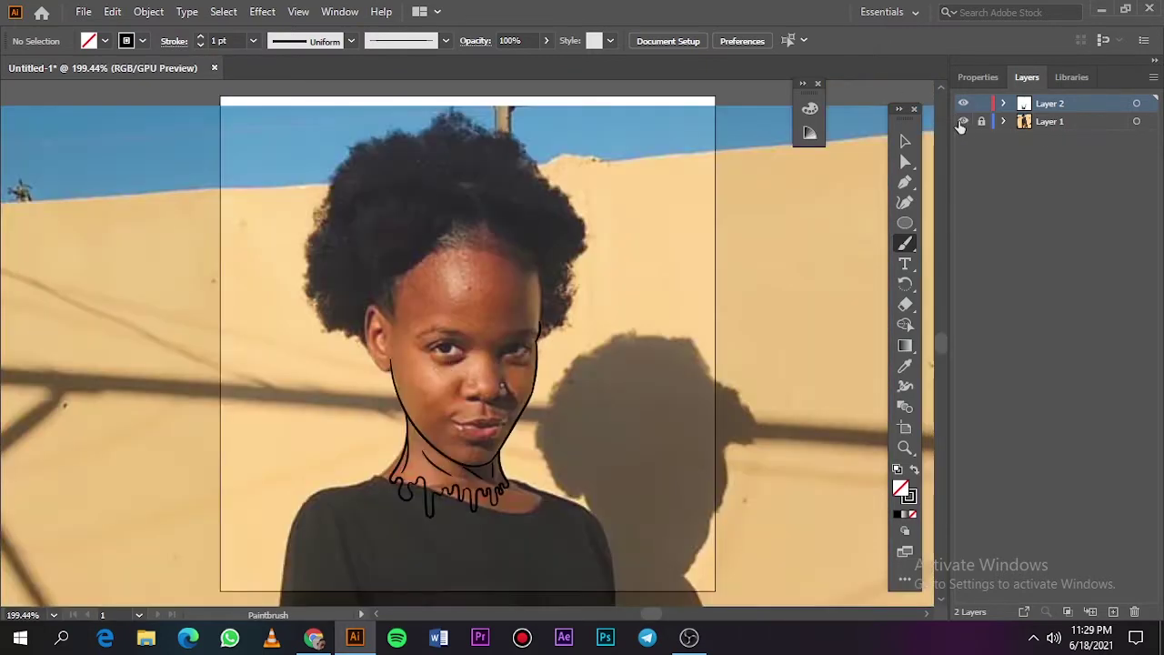
pyautogui.scroll(3, 404, 358)
pyautogui.scroll(2, 404, 358)
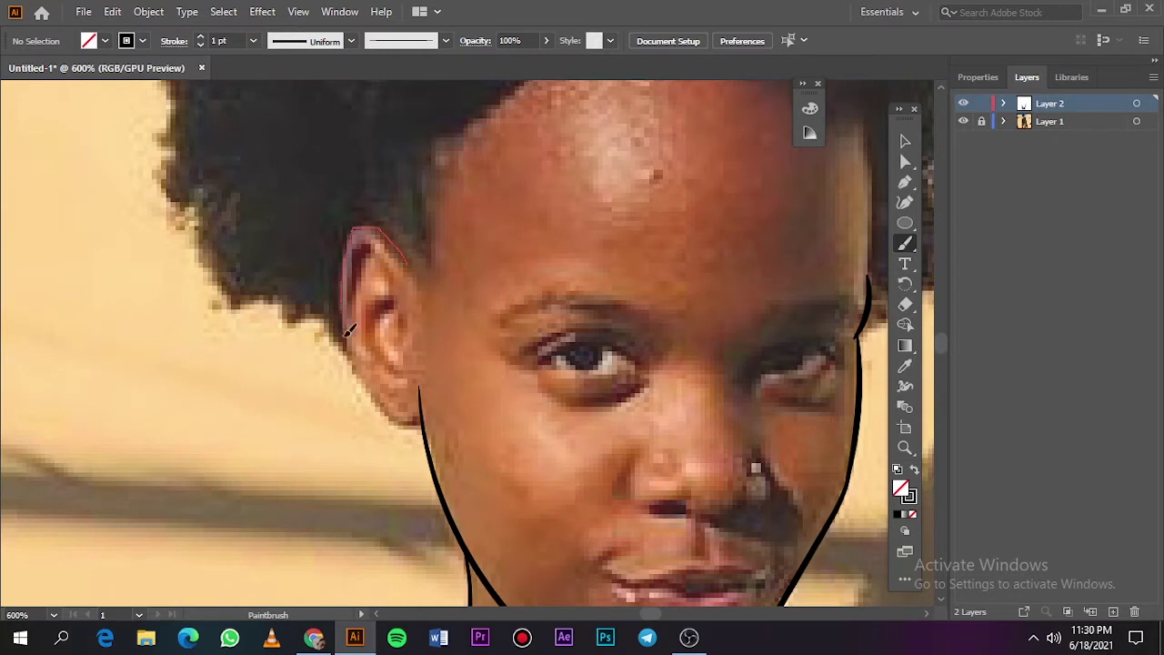
pyautogui.moveTo(395, 418); pyautogui.dragTo(421, 400)
pyautogui.moveTo(406, 306); pyautogui.dragTo(363, 246)
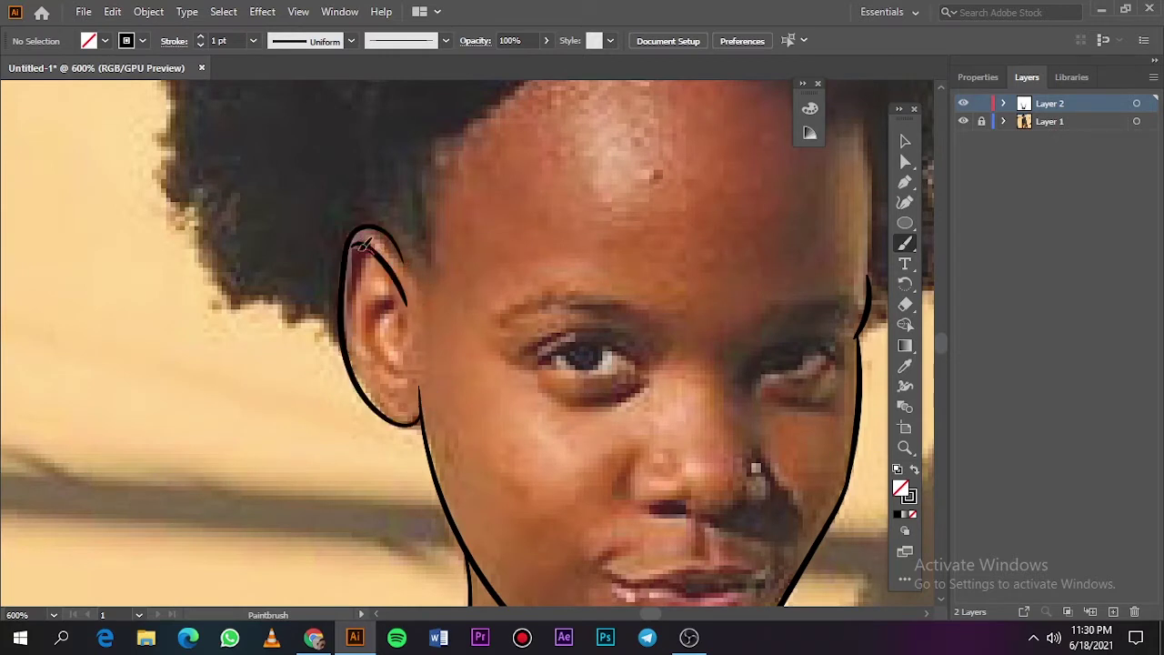
pyautogui.moveTo(393, 385); pyautogui.dragTo(411, 373)
pyautogui.moveTo(395, 300); pyautogui.dragTo(399, 373)
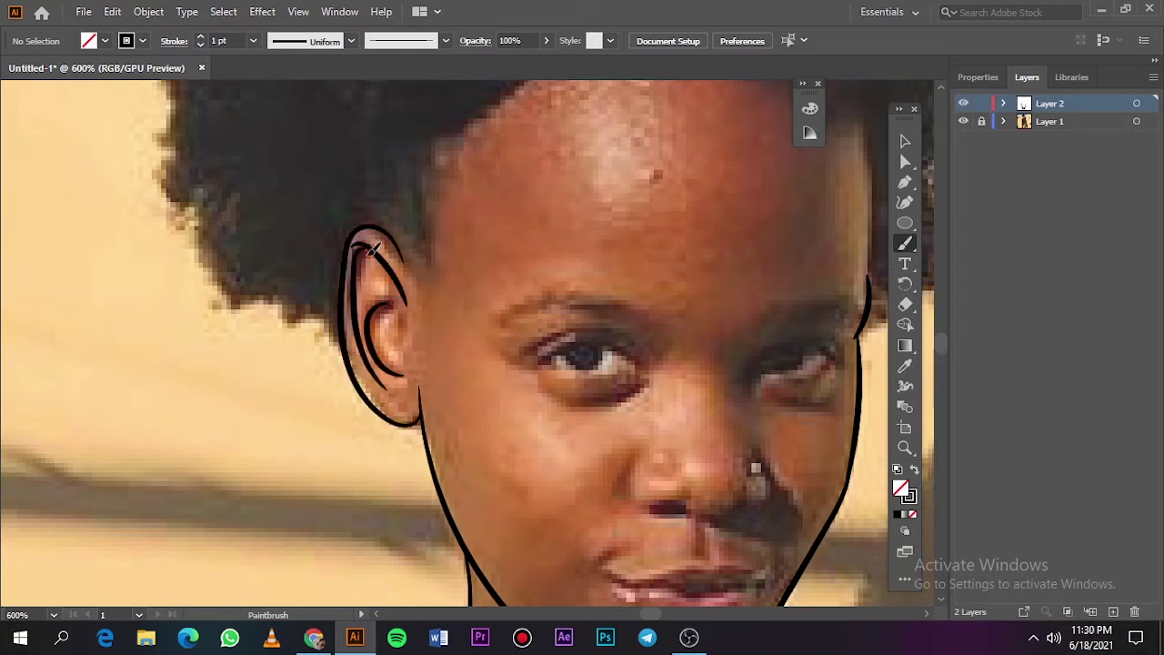
pyautogui.moveTo(362, 247); pyautogui.dragTo(380, 282)
# Delete the drip collar strokes under the chin.
pyautogui.scroll(-2, 412, 363)
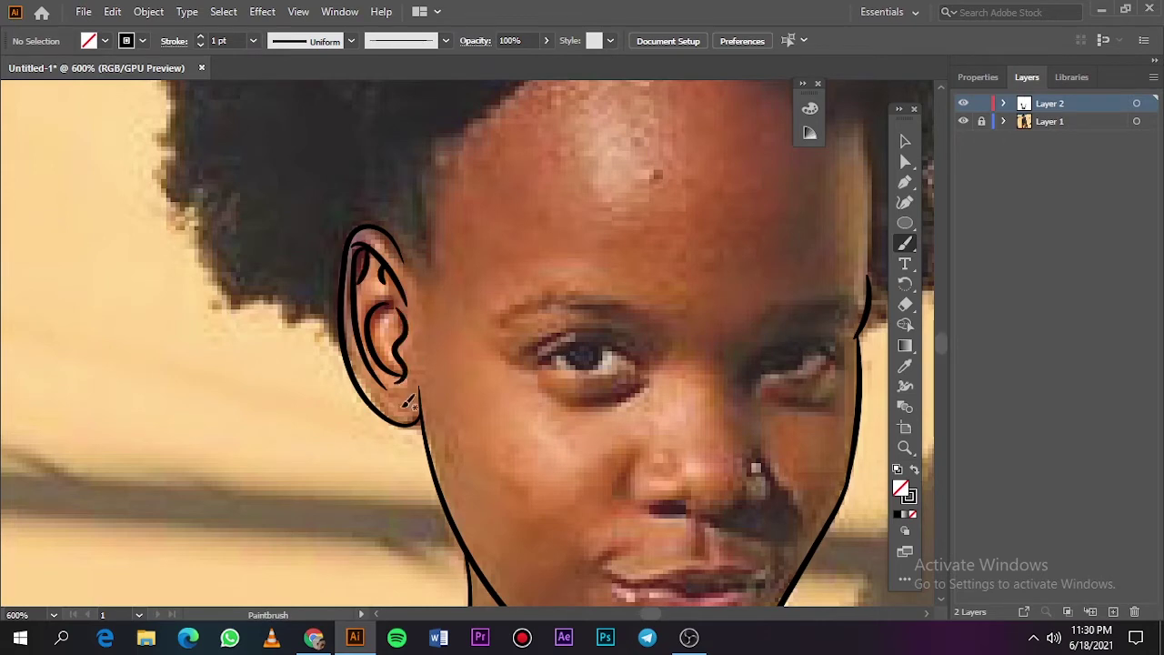
pyautogui.scroll(-3, 411, 364)
pyautogui.scroll(-2, 483, 443)
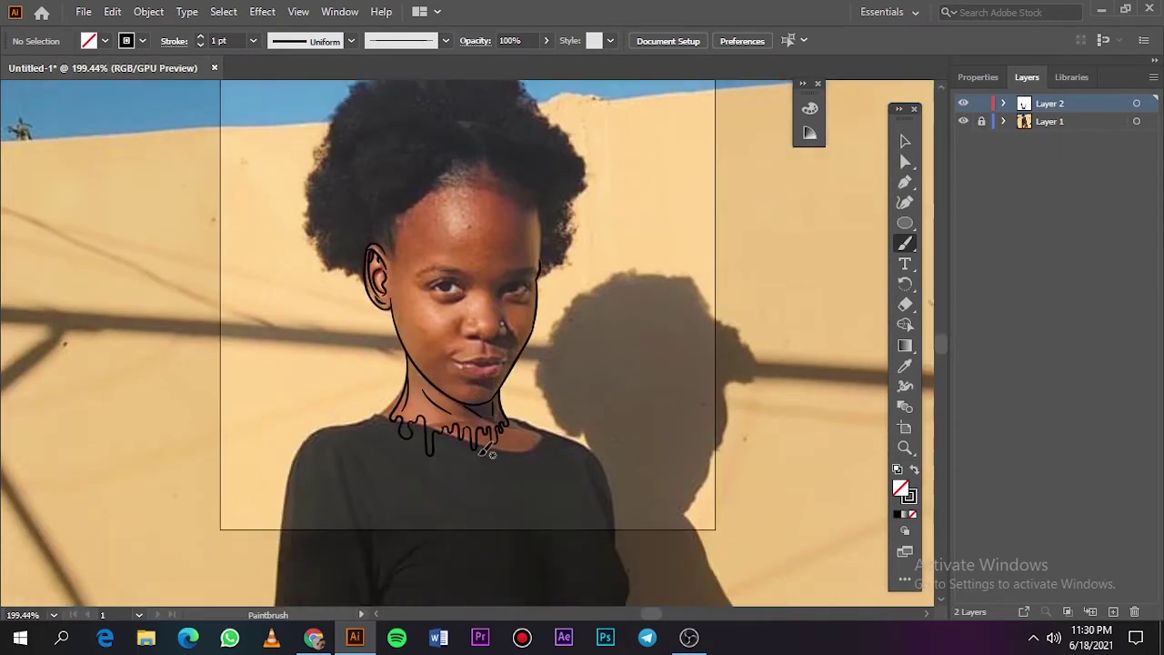
pyautogui.scroll(-1, 491, 400)
pyautogui.scroll(3, 479, 378)
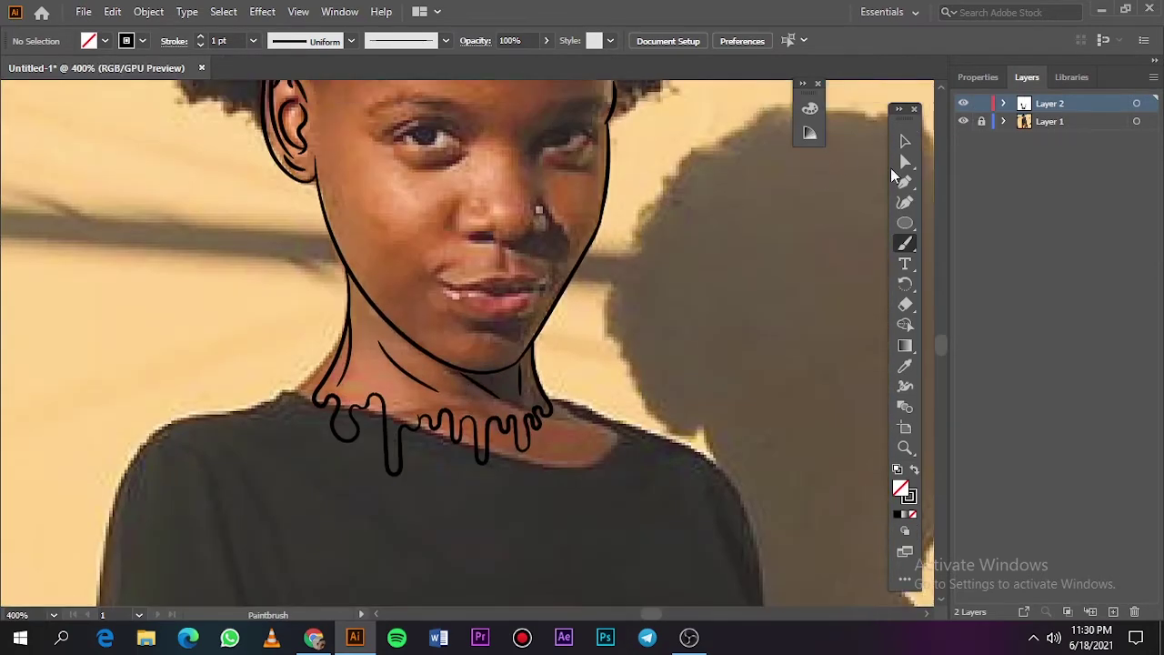
pyautogui.press('v')
pyautogui.moveTo(291, 403); pyautogui.dragTo(448, 431)
pyautogui.press('Delete')
pyautogui.click(445, 387)
pyautogui.click(409, 375)
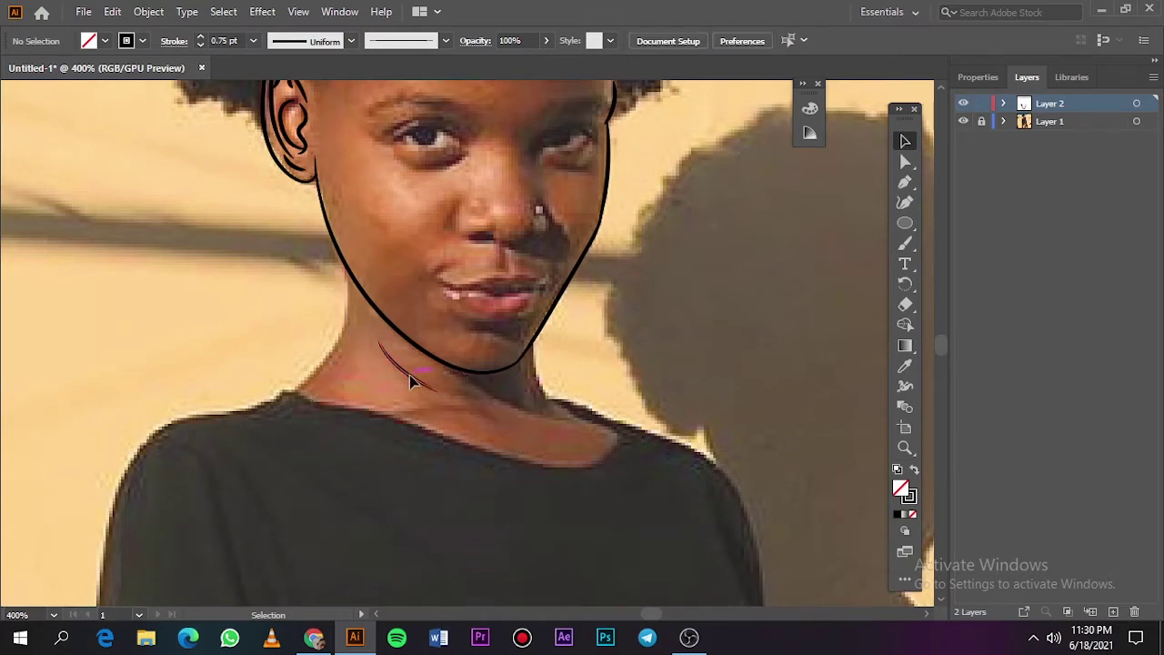
pyautogui.scroll(3, 620, 355)
# Paint the upper lip contour, the line between the lips and the lower lip outline.
pyautogui.scroll(1, 514, 509)
pyautogui.moveTo(514, 510); pyautogui.dragTo(474, 449)
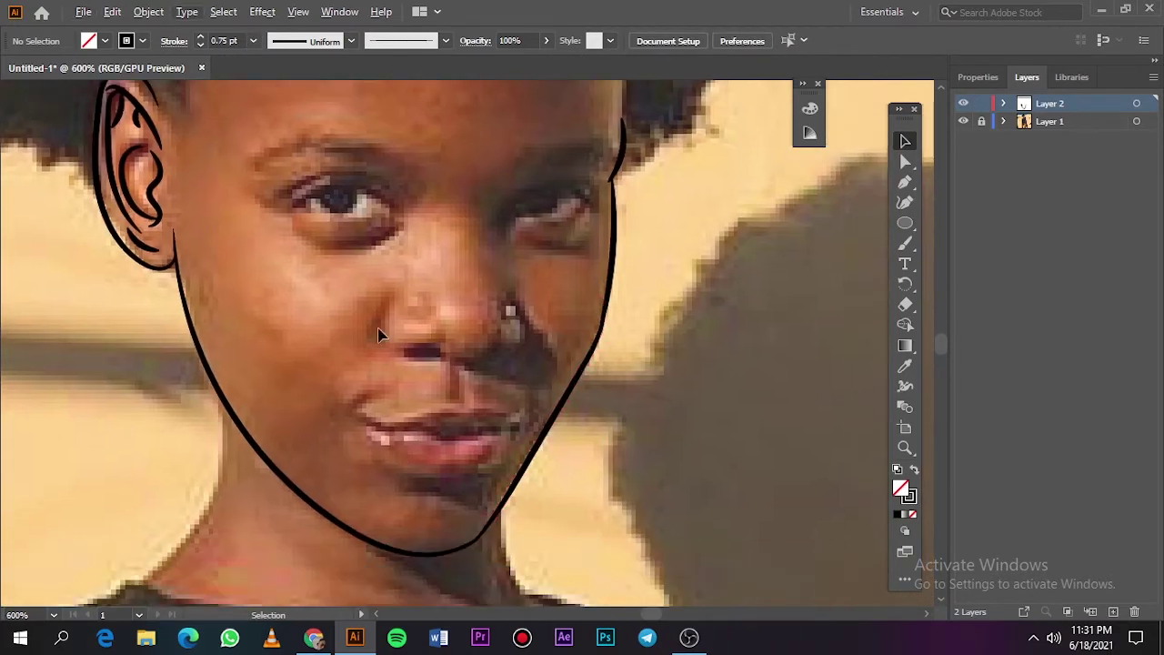
pyautogui.press('b')
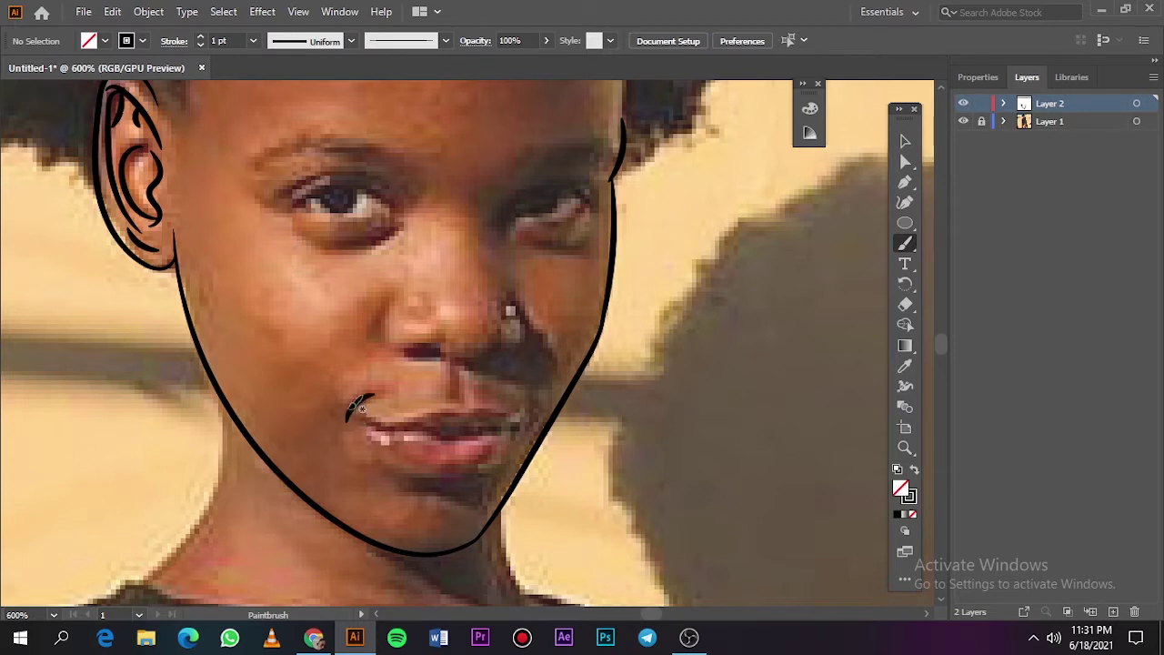
pyautogui.moveTo(404, 420)
pyautogui.mouseDown()
pyautogui.moveTo(473, 414)
pyautogui.moveTo(366, 408)
pyautogui.mouseUp()
pyautogui.hotkey('ctrl', 'z')
pyautogui.moveTo(499, 405); pyautogui.dragTo(536, 411)
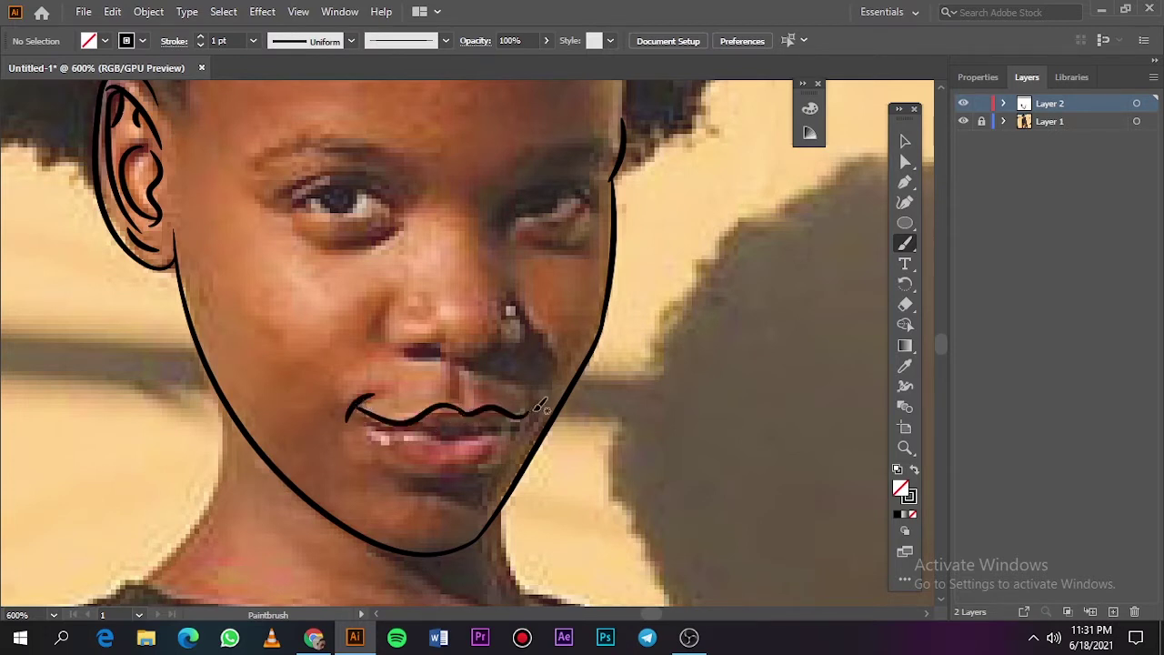
pyautogui.moveTo(406, 421); pyautogui.dragTo(400, 437)
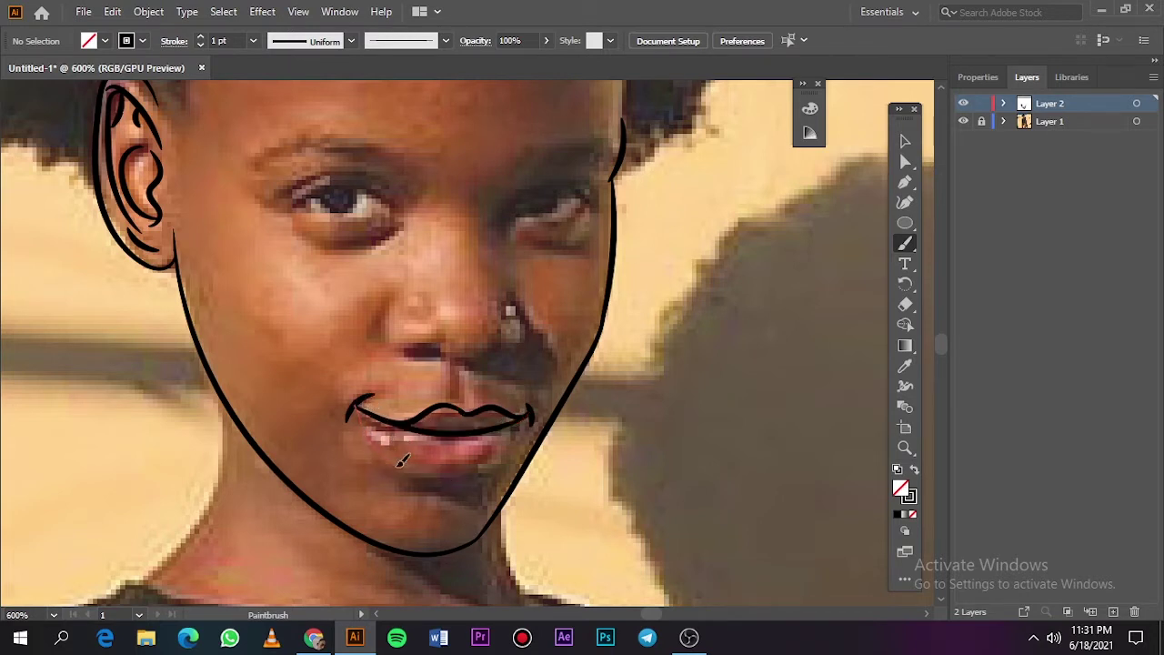
pyautogui.moveTo(355, 414); pyautogui.dragTo(526, 420)
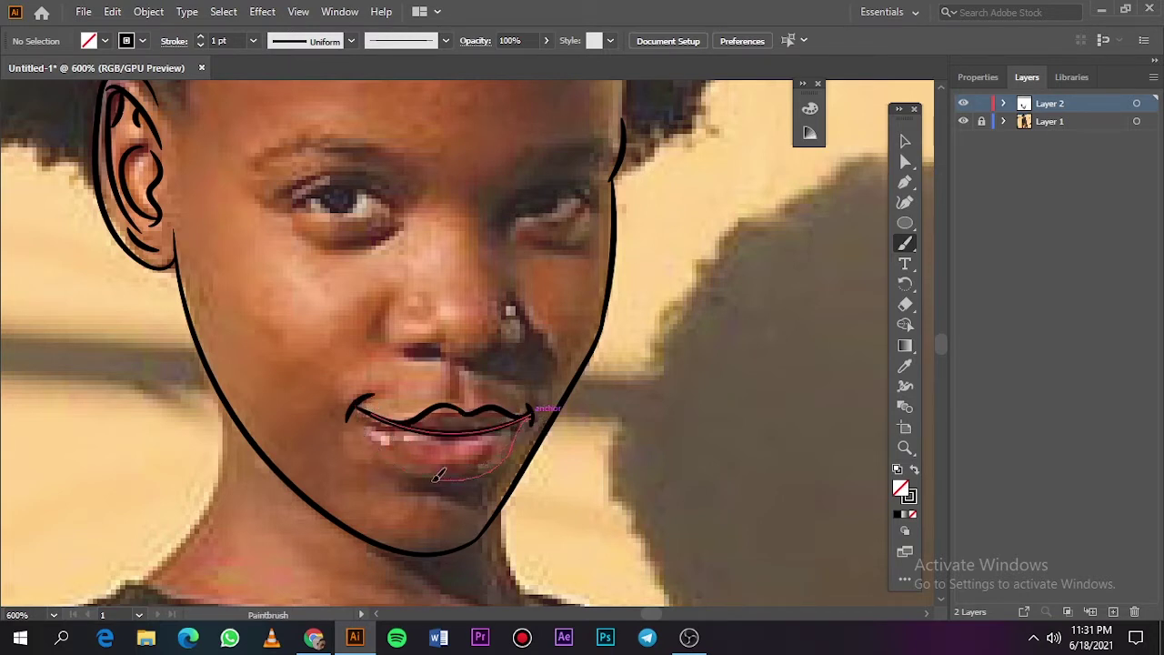
pyautogui.moveTo(364, 416); pyautogui.dragTo(365, 417)
# Add a short stroke below the lower lip, checking the lips with the reference photo hidden.
pyautogui.hotkey('ctrl', '0')
pyautogui.click(963, 121)
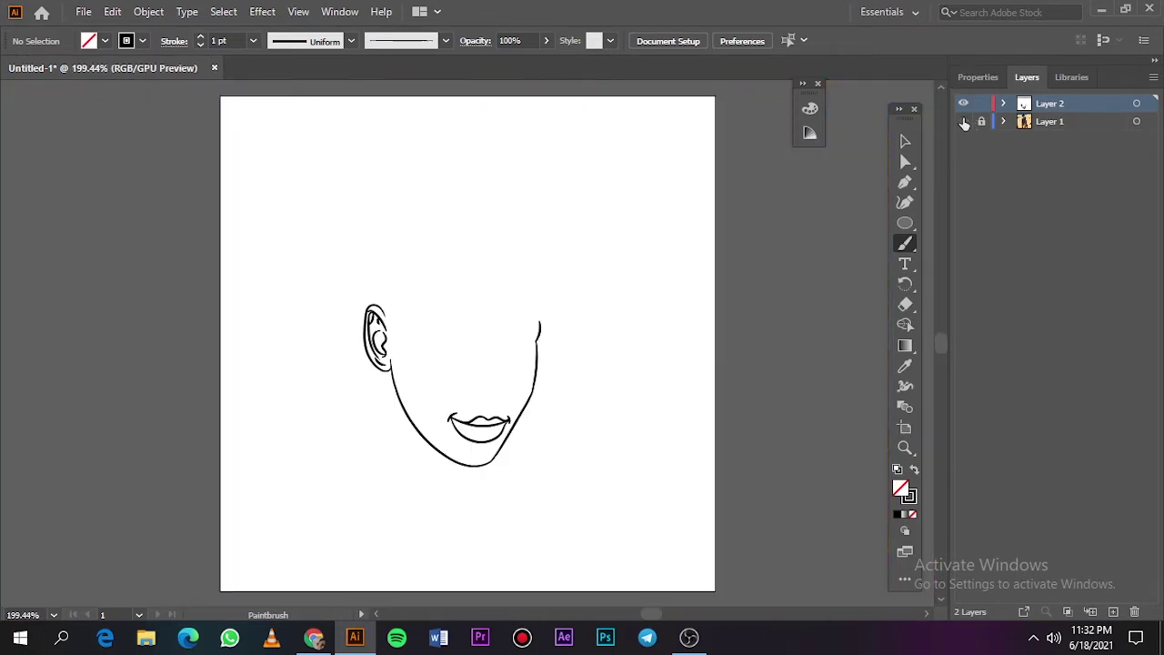
pyautogui.click(963, 121)
pyautogui.scroll(2, 482, 446)
pyautogui.scroll(1, 478, 444)
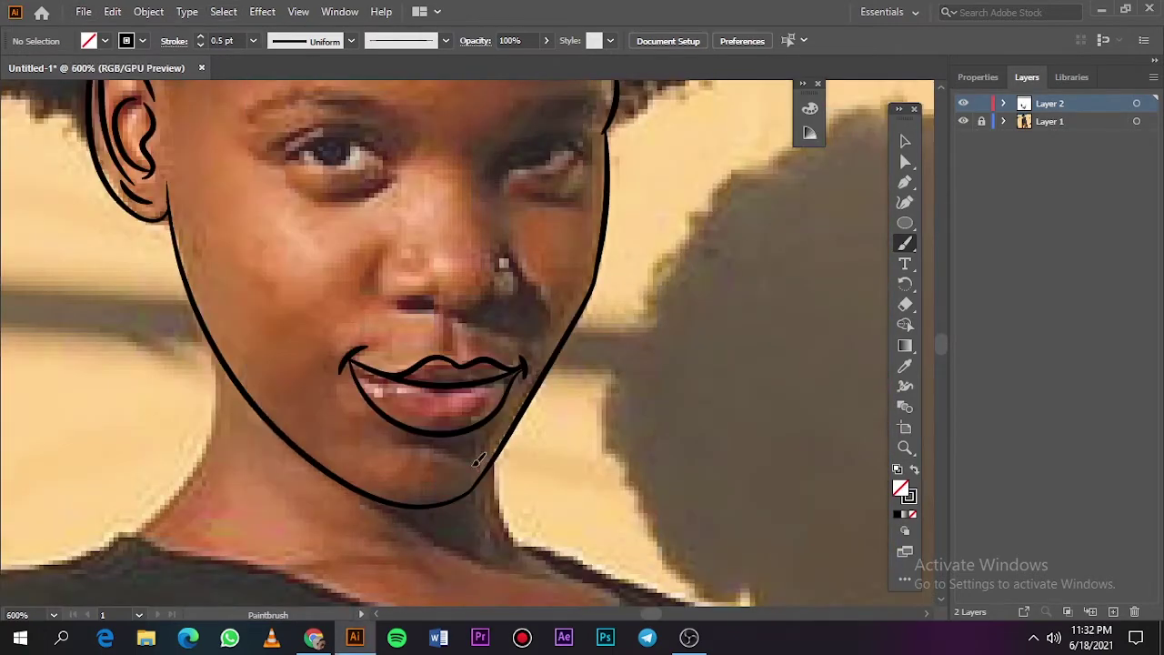
pyautogui.moveTo(472, 441); pyautogui.dragTo(396, 449)
pyautogui.hotkey('ctrl', '0')
pyautogui.click(963, 121)
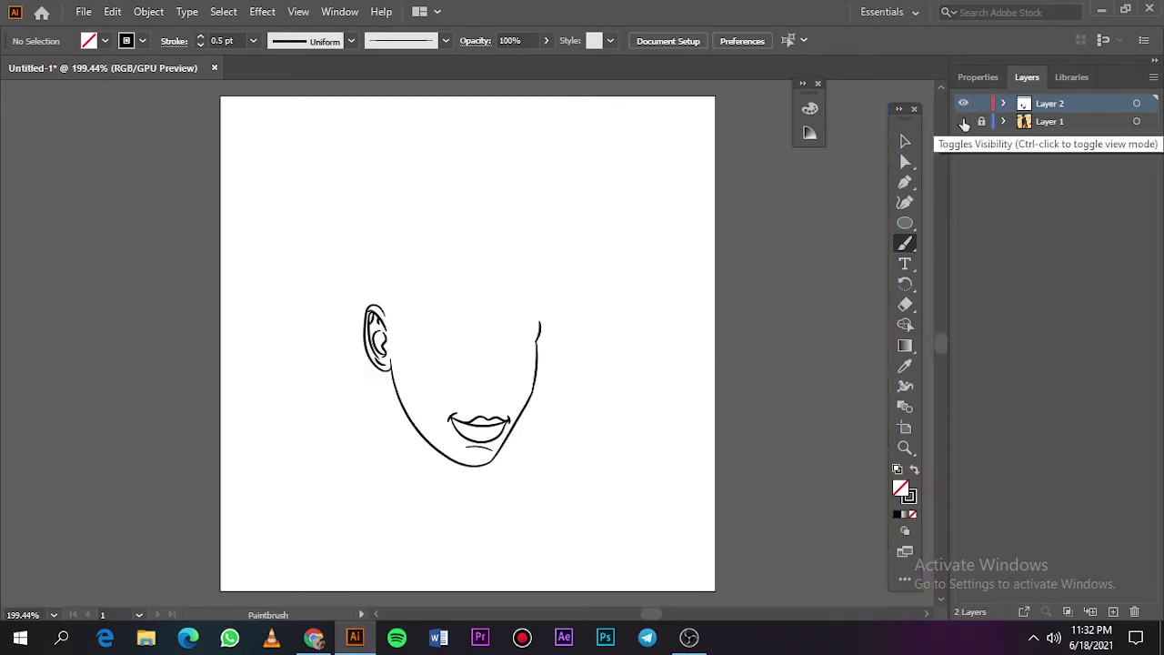
pyautogui.click(963, 121)
pyautogui.scroll(3, 525, 411)
pyautogui.scroll(1, 500, 410)
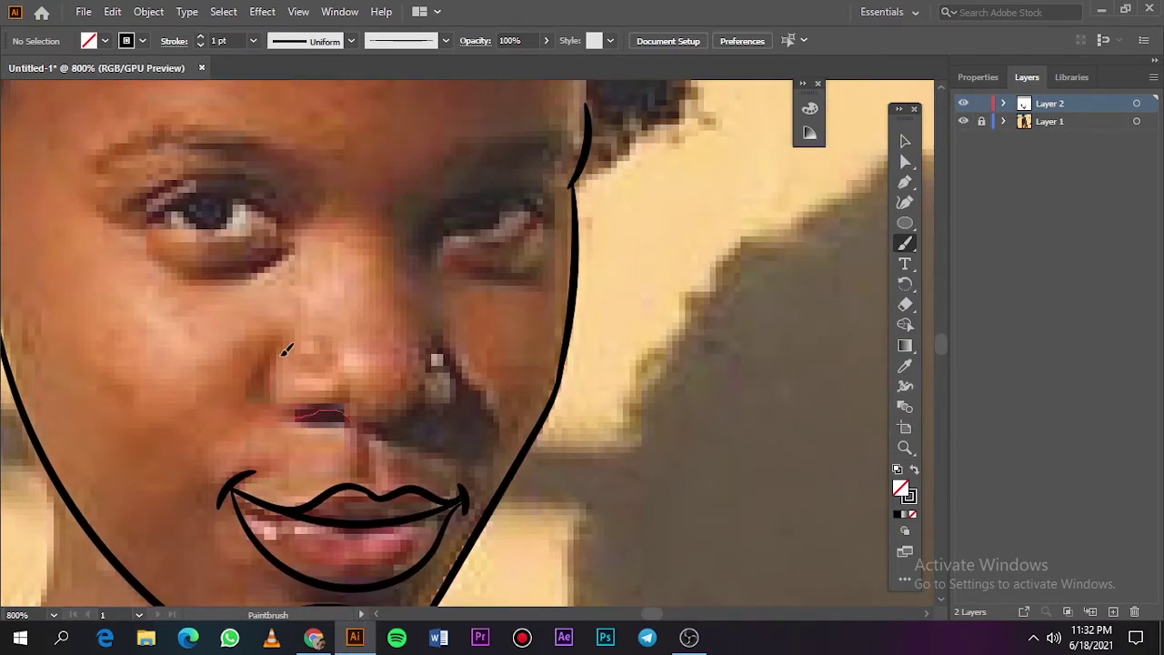
# Paint the left and right nostril curves, redrawing a misplaced stroke, and check with the photo hidden.
pyautogui.moveTo(285, 350); pyautogui.dragTo(348, 416)
pyautogui.moveTo(418, 411); pyautogui.dragTo(434, 381)
pyautogui.hotkey('ctrl', 'z')
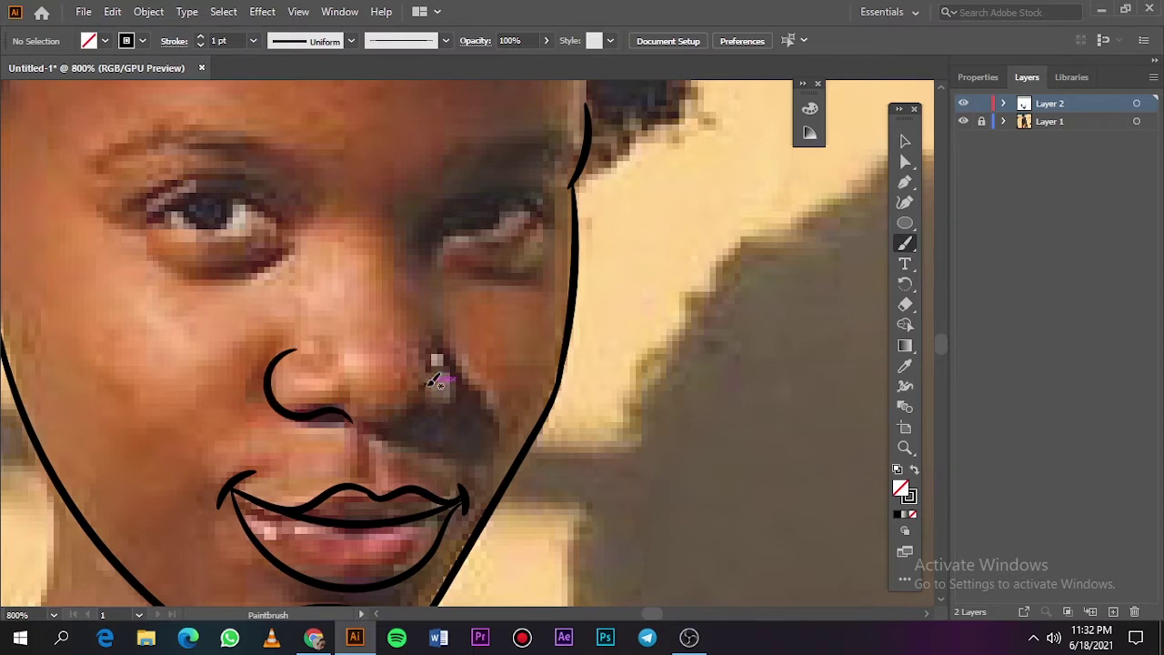
pyautogui.moveTo(353, 414); pyautogui.dragTo(336, 380)
pyautogui.moveTo(459, 396); pyautogui.dragTo(435, 357)
pyautogui.hotkey('ctrl', '0')
pyautogui.click(963, 121)
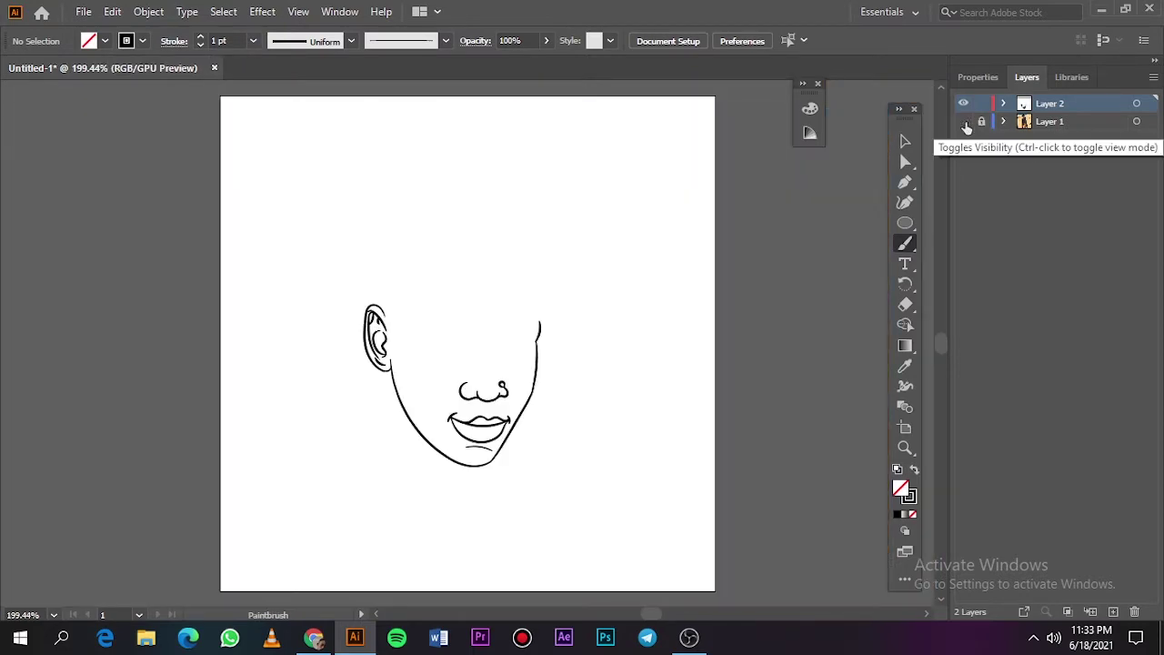
pyautogui.click(963, 121)
pyautogui.scroll(10, 491, 393)
pyautogui.hotkey('ctrl', '0')
# Outline the right eye's upper lid, lower lid and iris, plus a 0.5 pt under-eye crease.
pyautogui.scroll(2, 431, 340)
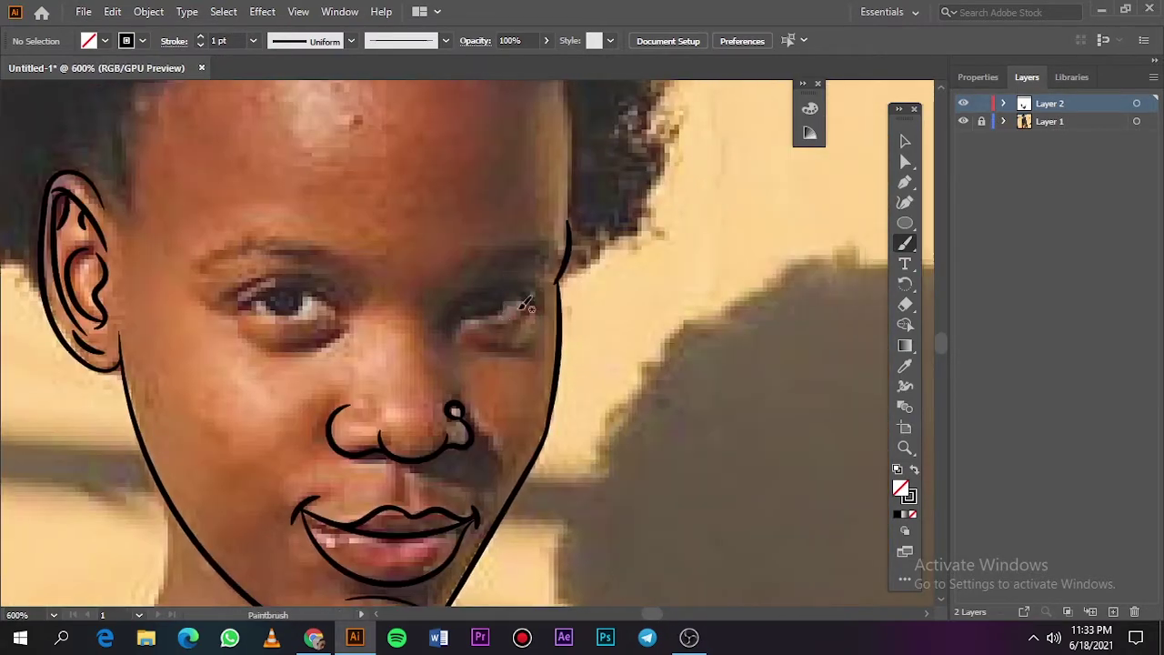
pyautogui.scroll(6, 432, 340)
pyautogui.moveTo(521, 278); pyautogui.dragTo(550, 309)
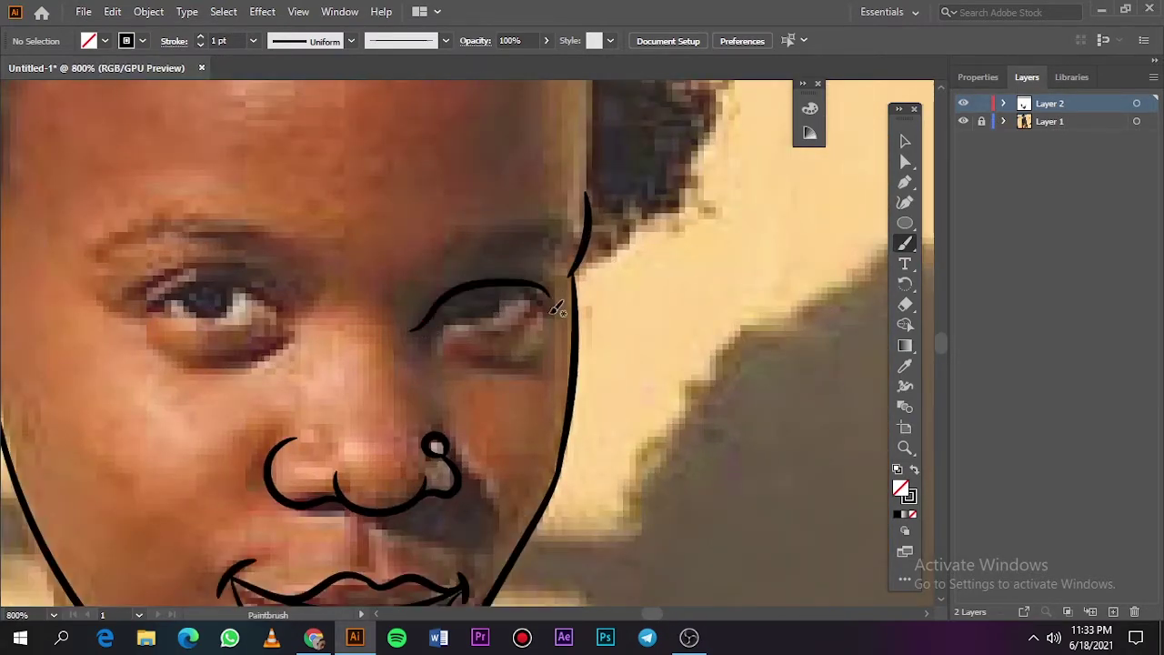
pyautogui.moveTo(449, 314); pyautogui.dragTo(411, 329)
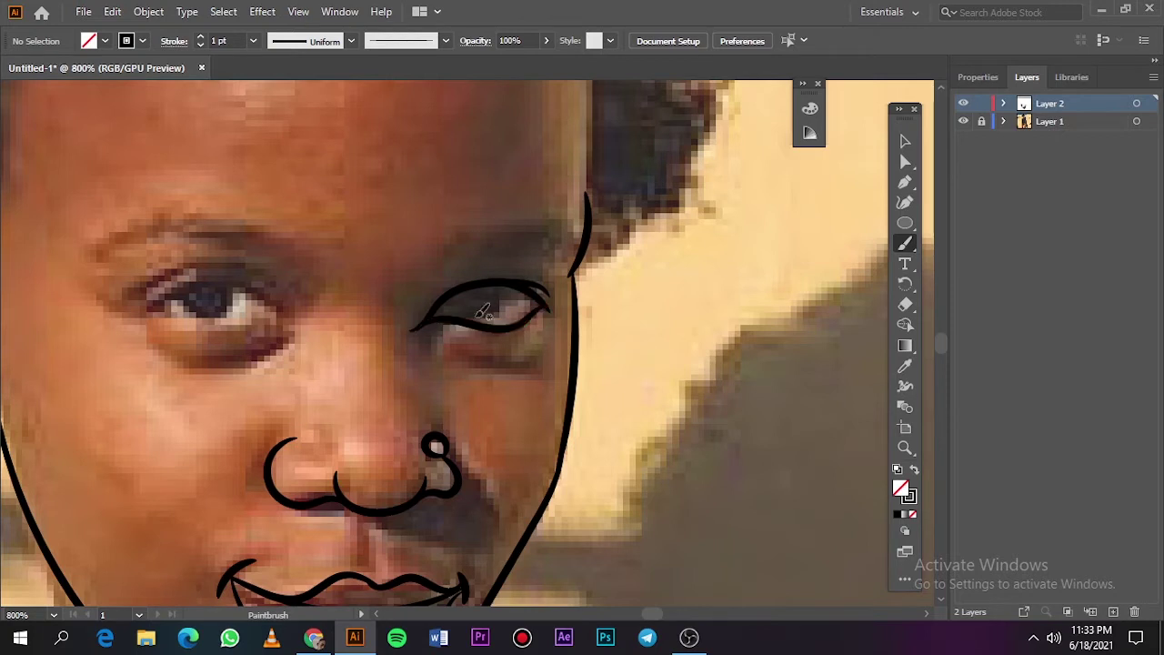
pyautogui.moveTo(499, 283); pyautogui.dragTo(496, 324)
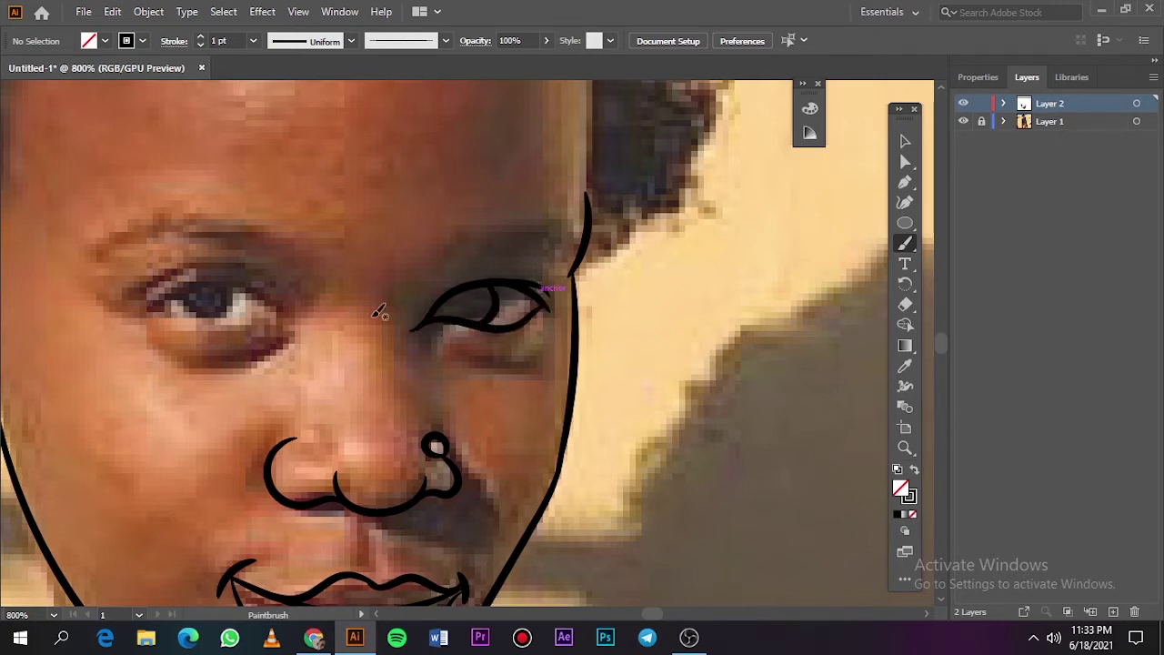
pyautogui.hscroll(-4, 489, 356)
pyautogui.hscroll(-1, 494, 349)
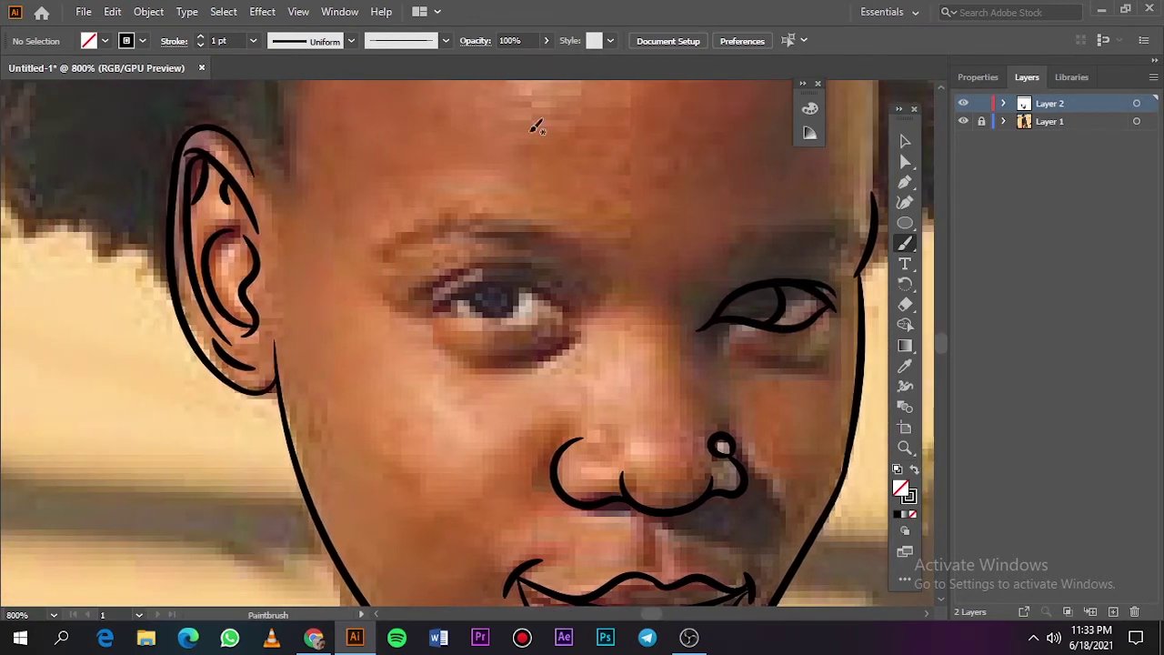
pyautogui.press('[')
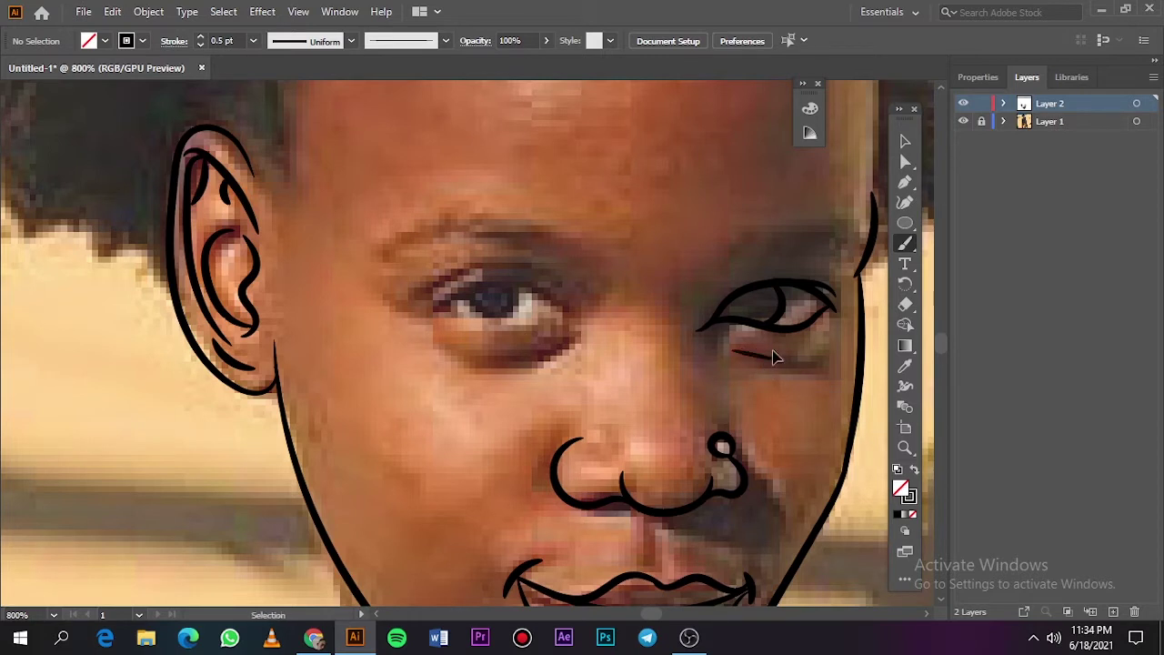
pyautogui.moveTo(728, 351); pyautogui.dragTo(740, 350)
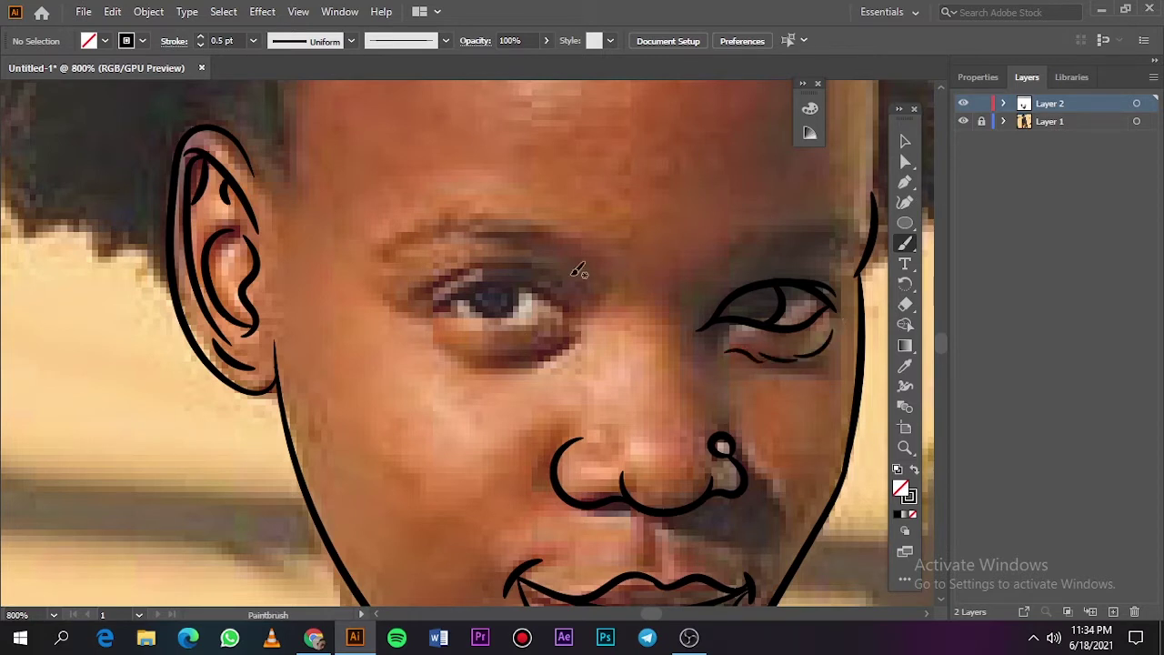
# Draw the left eye's lids at 1 pt, a 0.75 pt lash line and a 0.5 pt crease.
pyautogui.click(252, 41)
pyautogui.click(276, 114)
pyautogui.moveTo(577, 318); pyautogui.dragTo(424, 307)
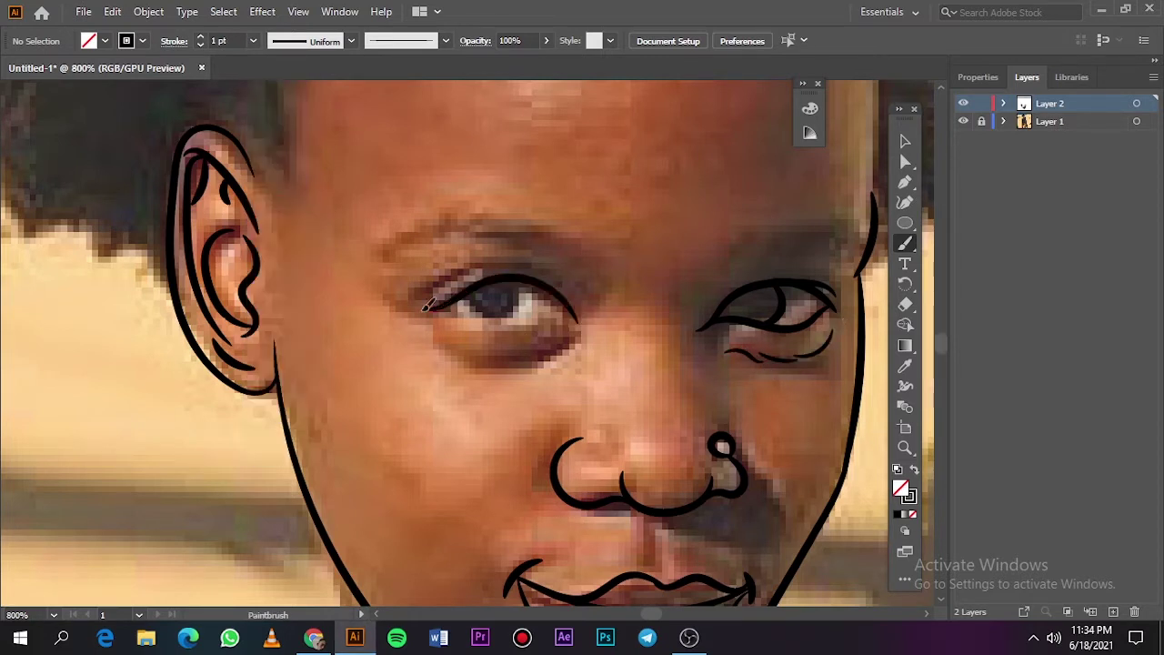
pyautogui.moveTo(604, 314); pyautogui.dragTo(577, 319)
pyautogui.moveTo(489, 318); pyautogui.dragTo(432, 305)
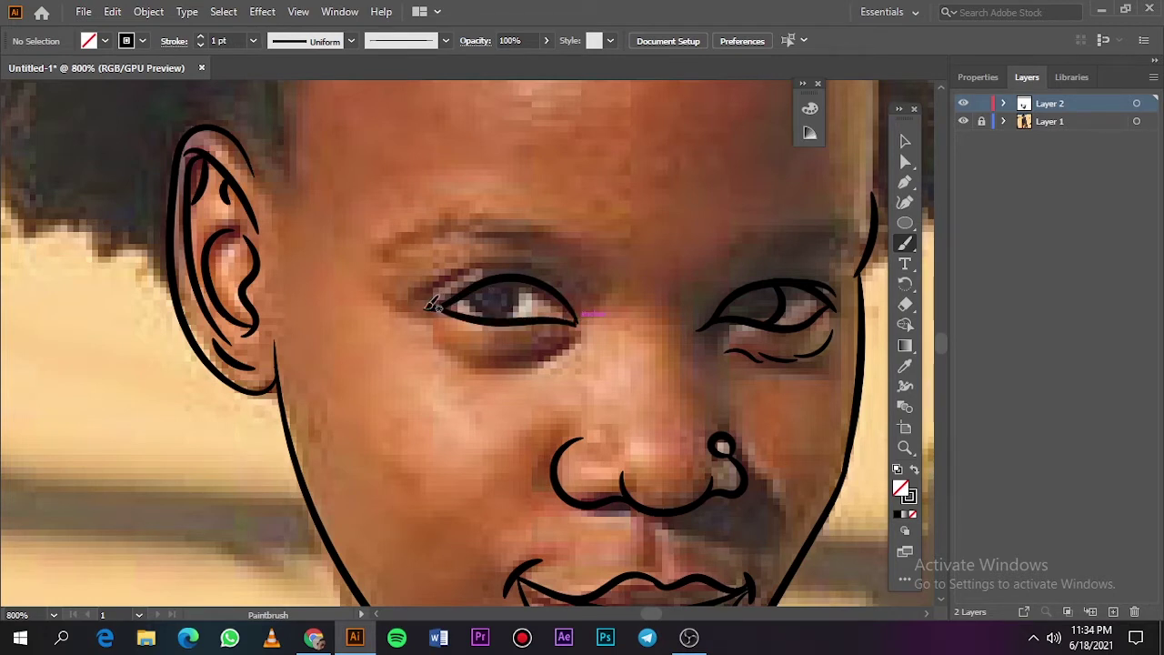
pyautogui.click(253, 41)
pyautogui.click(257, 89)
pyautogui.moveTo(573, 309); pyautogui.dragTo(414, 291)
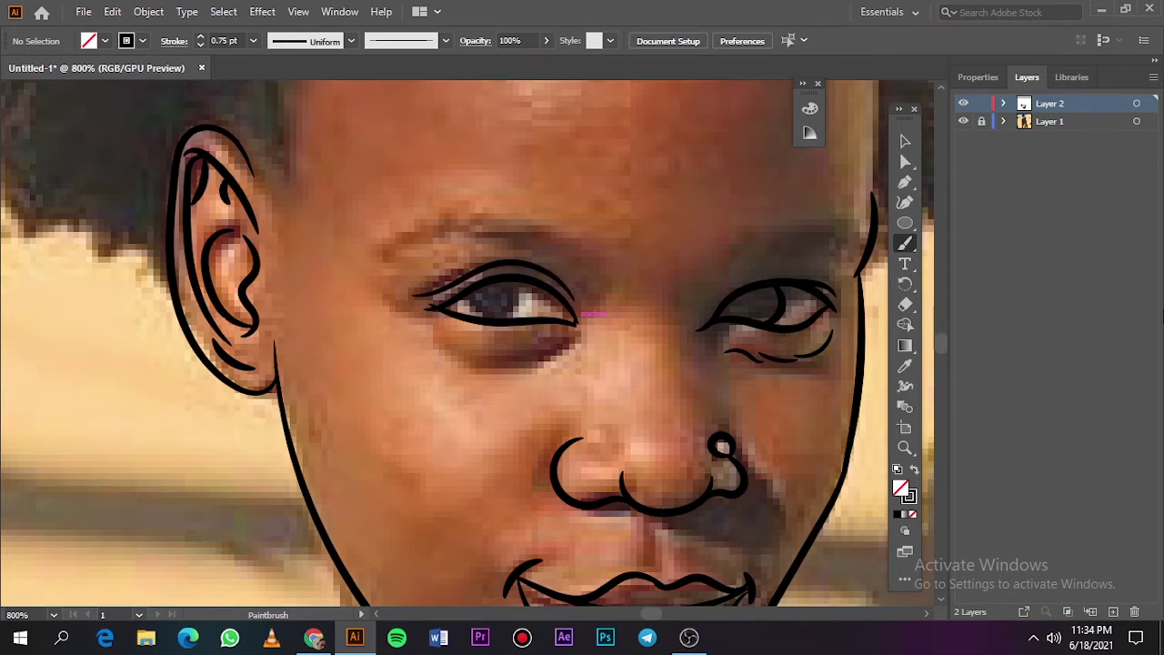
pyautogui.press('[')
pyautogui.moveTo(463, 344)
pyautogui.mouseDown()
pyautogui.moveTo(542, 352)
pyautogui.moveTo(455, 344)
pyautogui.mouseUp()
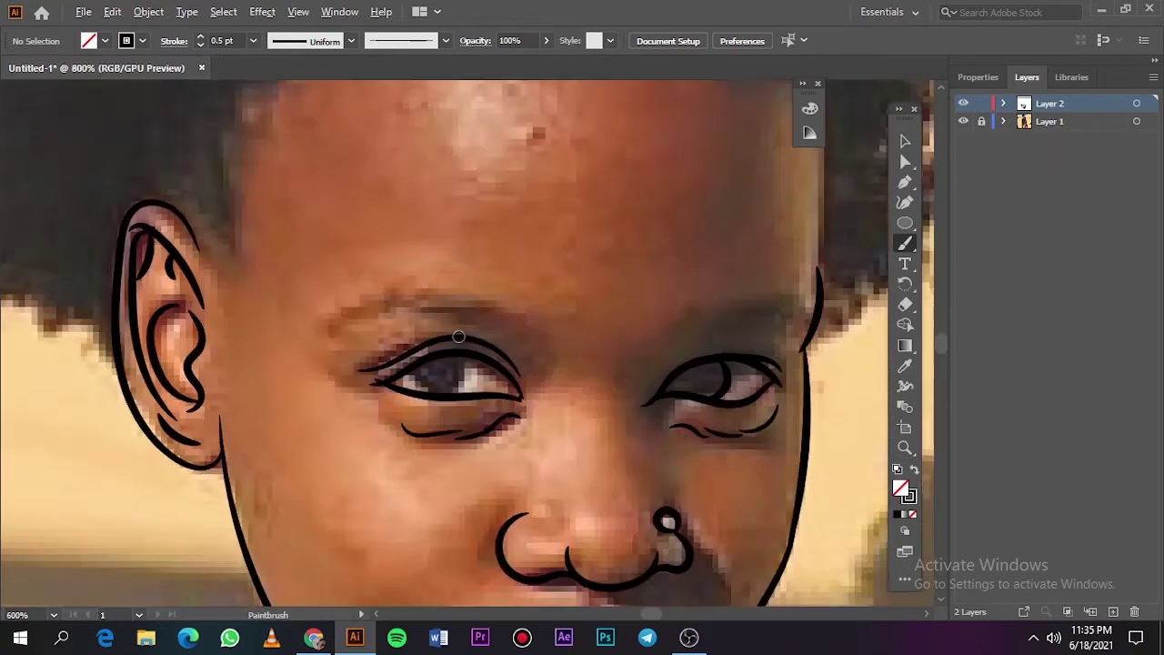
# Add the left eye's iris and an outer-corner stroke, then check the line art without the photo.
pyautogui.scroll(3, 459, 337)
pyautogui.moveTo(423, 393); pyautogui.dragTo(496, 396)
pyautogui.moveTo(564, 408); pyautogui.dragTo(524, 471)
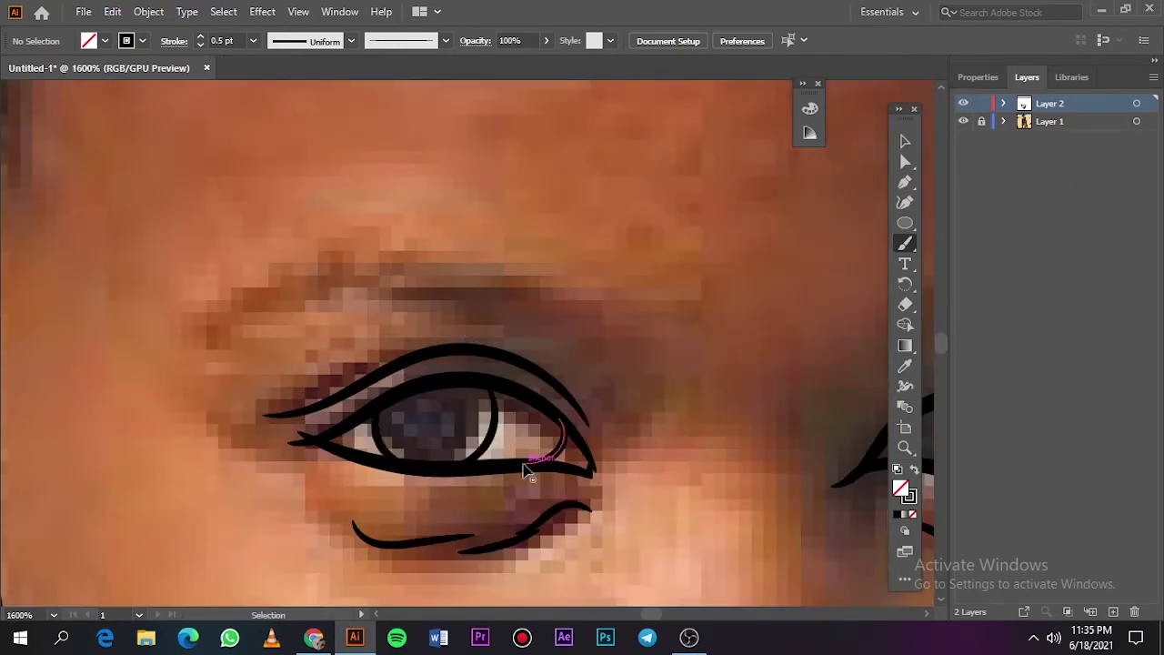
pyautogui.hotkey('ctrl', '0')
pyautogui.click(963, 121)
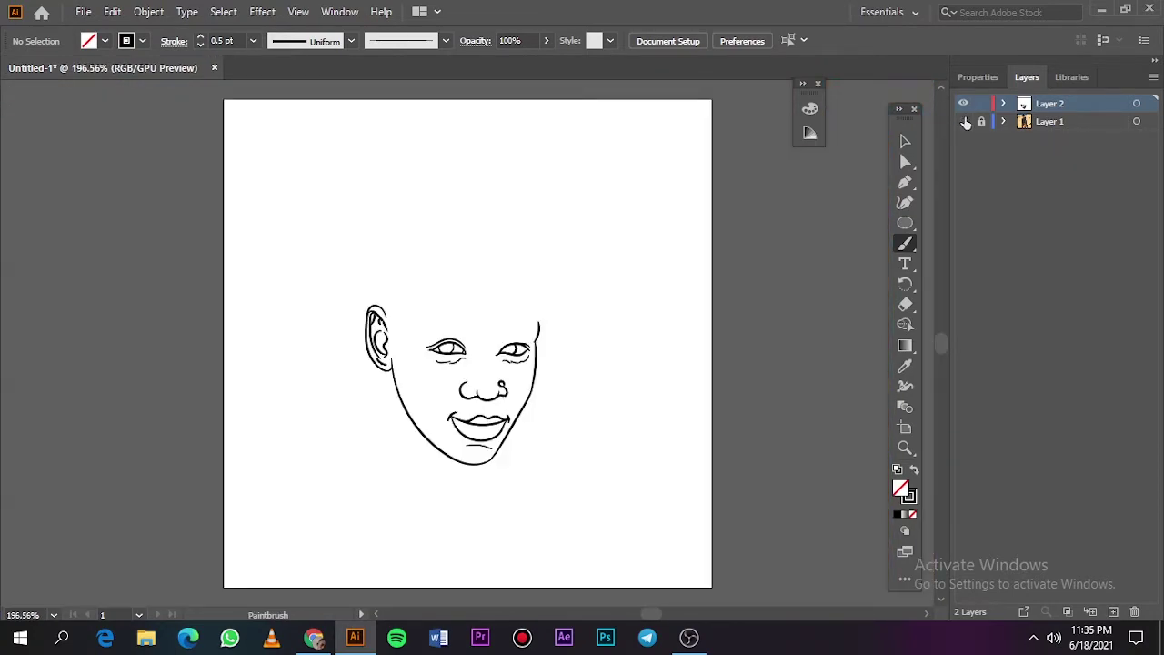
pyautogui.click(963, 121)
# Try an eyebrow stroke above the eye and undo it.
pyautogui.scroll(4, 354, 343)
pyautogui.scroll(2, 354, 343)
pyautogui.scroll(-3, 591, 373)
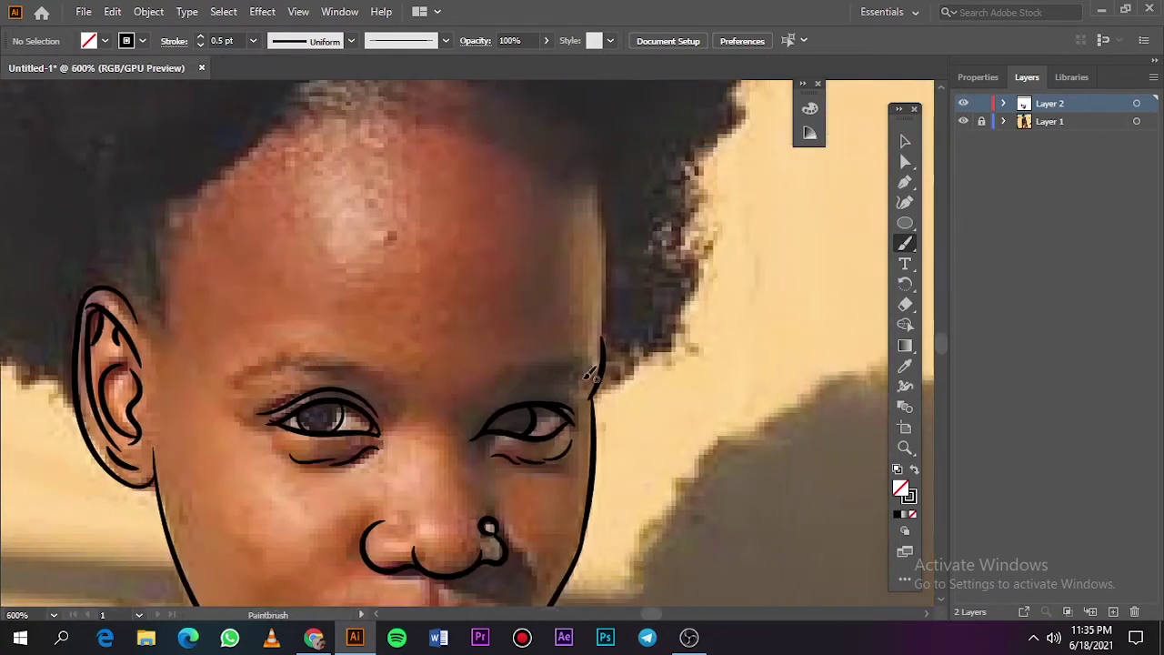
pyautogui.scroll(2, 590, 374)
pyautogui.scroll(1, 385, 416)
pyautogui.moveTo(373, 411); pyautogui.dragTo(427, 362)
pyautogui.hotkey('ctrl', 'z')
pyautogui.scroll(-3, 480, 394)
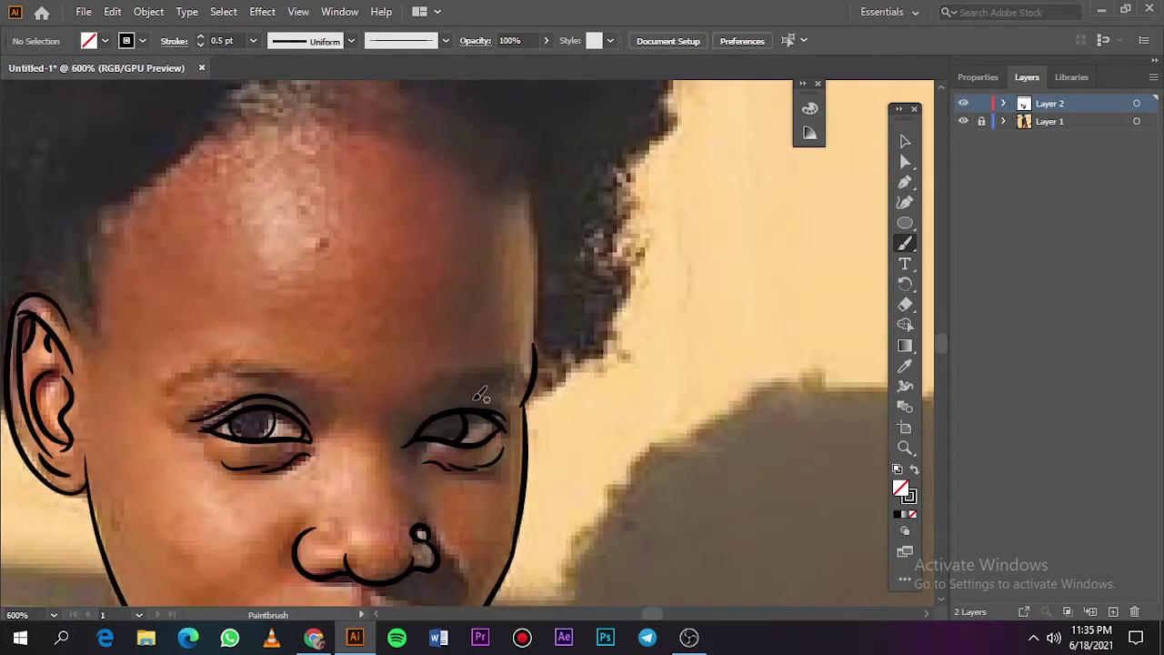
pyautogui.scroll(2, 480, 393)
pyautogui.scroll(1, 364, 376)
# Draw a closed Pencil shape along the nose's underside and check it with the photo hidden.
pyautogui.press('v')
pyautogui.scroll(-2, 413, 414)
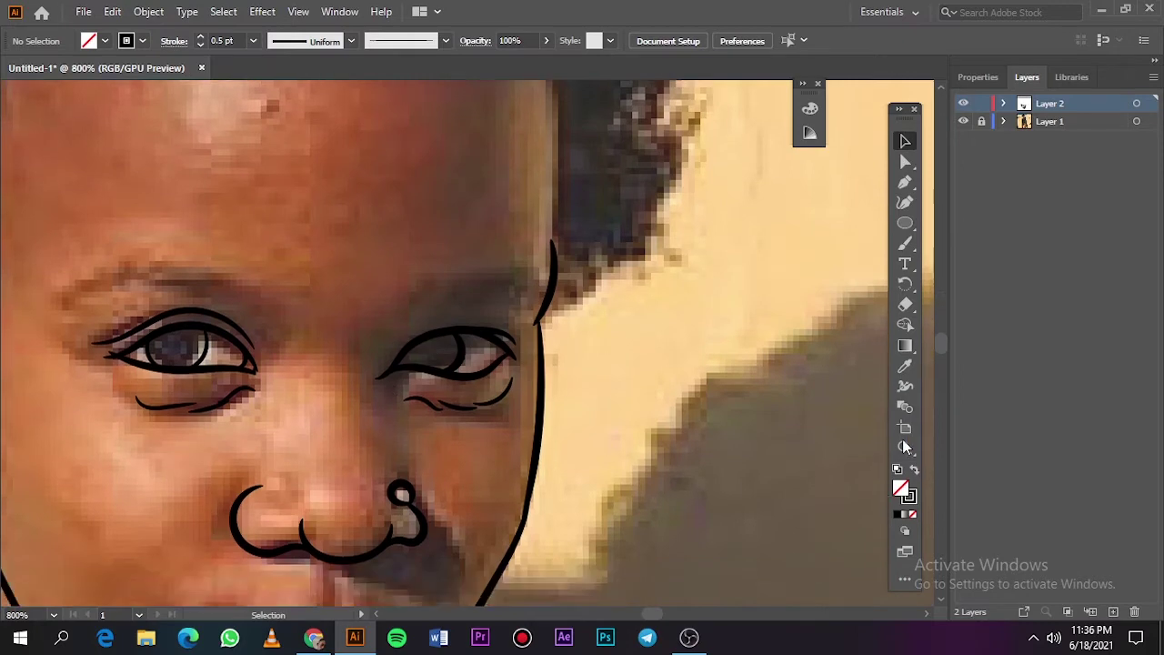
pyautogui.press('n')
pyautogui.scroll(-2, 913, 486)
pyautogui.scroll(-1, 915, 489)
pyautogui.scroll(5, 218, 409)
pyautogui.moveTo(207, 414)
pyautogui.mouseDown()
pyautogui.moveTo(425, 419)
pyautogui.moveTo(332, 413)
pyautogui.moveTo(449, 433)
pyautogui.mouseUp()
pyautogui.press('v')
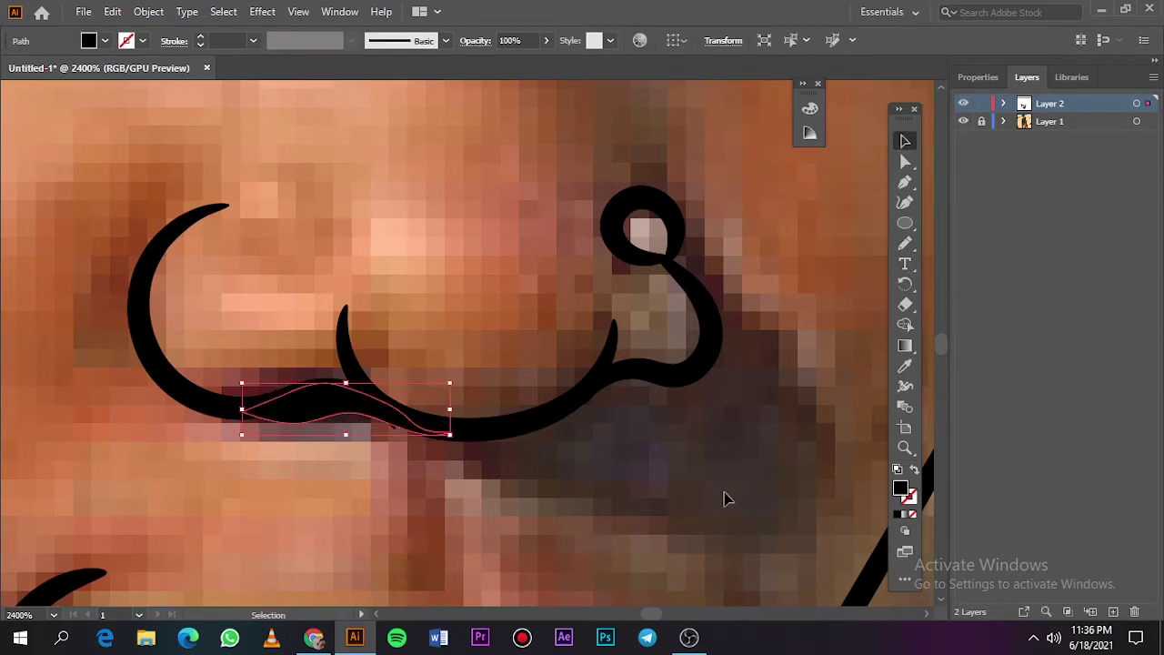
pyautogui.click(726, 499)
pyautogui.press('n')
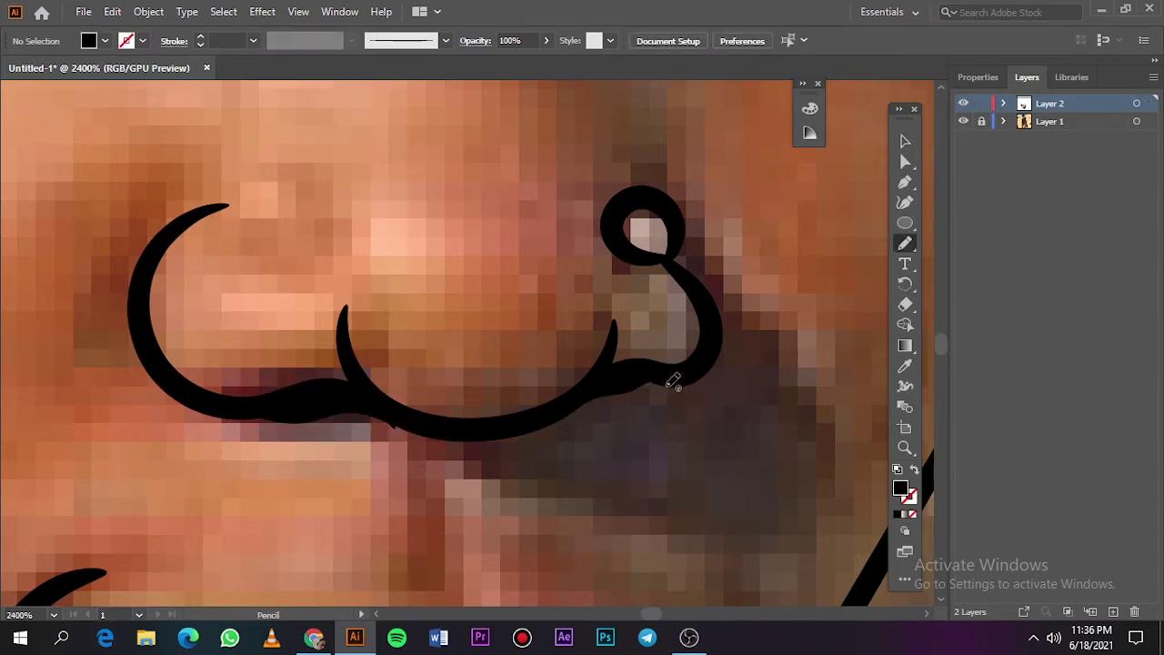
pyautogui.hotkey('ctrl', '0')
pyautogui.click(963, 121)
pyautogui.click(964, 121)
# Redraw the line between the lips from corner to corner with the Paintbrush.
pyautogui.scroll(5, 482, 423)
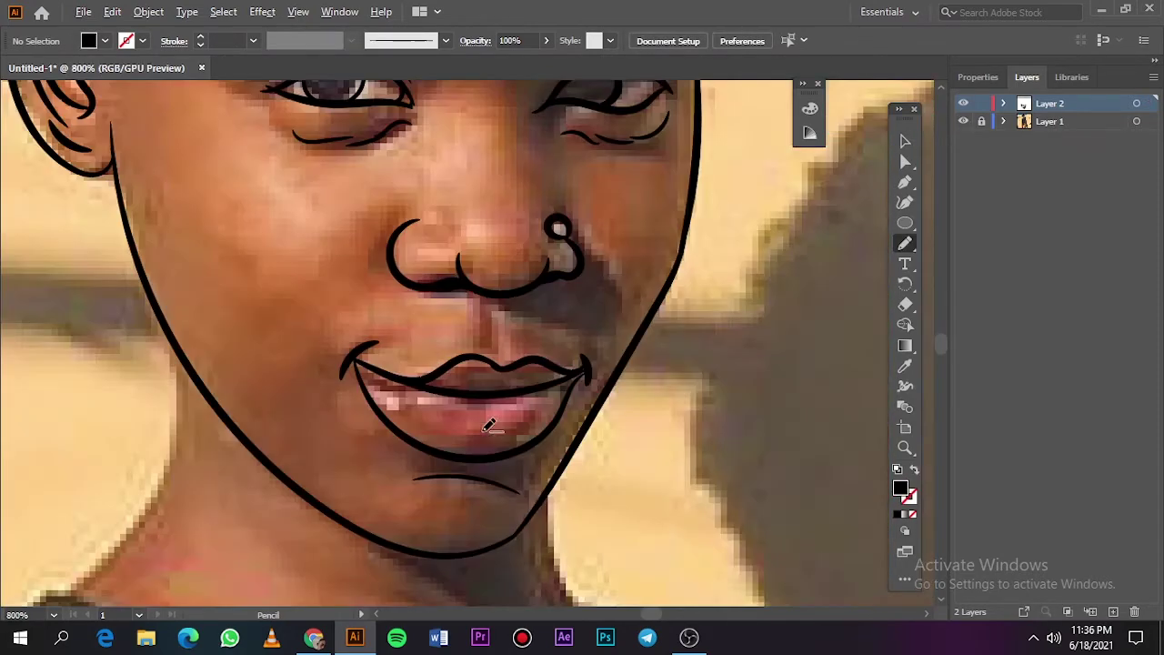
pyautogui.press('v')
pyautogui.press('b')
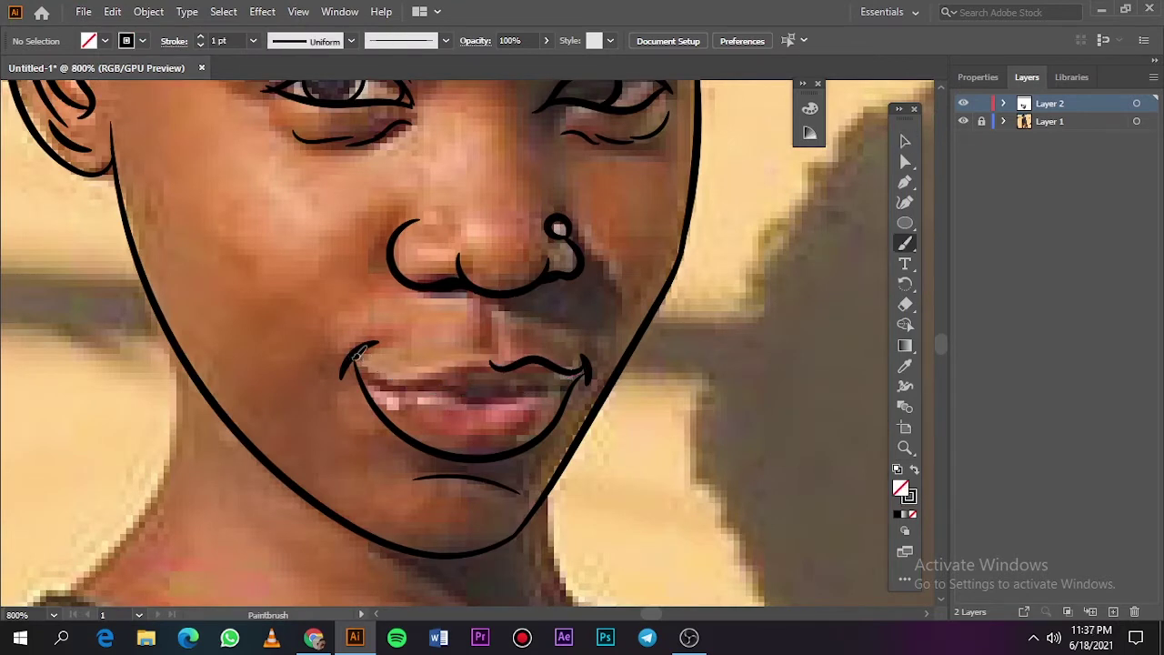
pyautogui.moveTo(559, 385)
pyautogui.mouseDown()
pyautogui.moveTo(582, 373)
pyautogui.moveTo(532, 390)
pyautogui.mouseUp()
pyautogui.hotkey('ctrl', 'z')
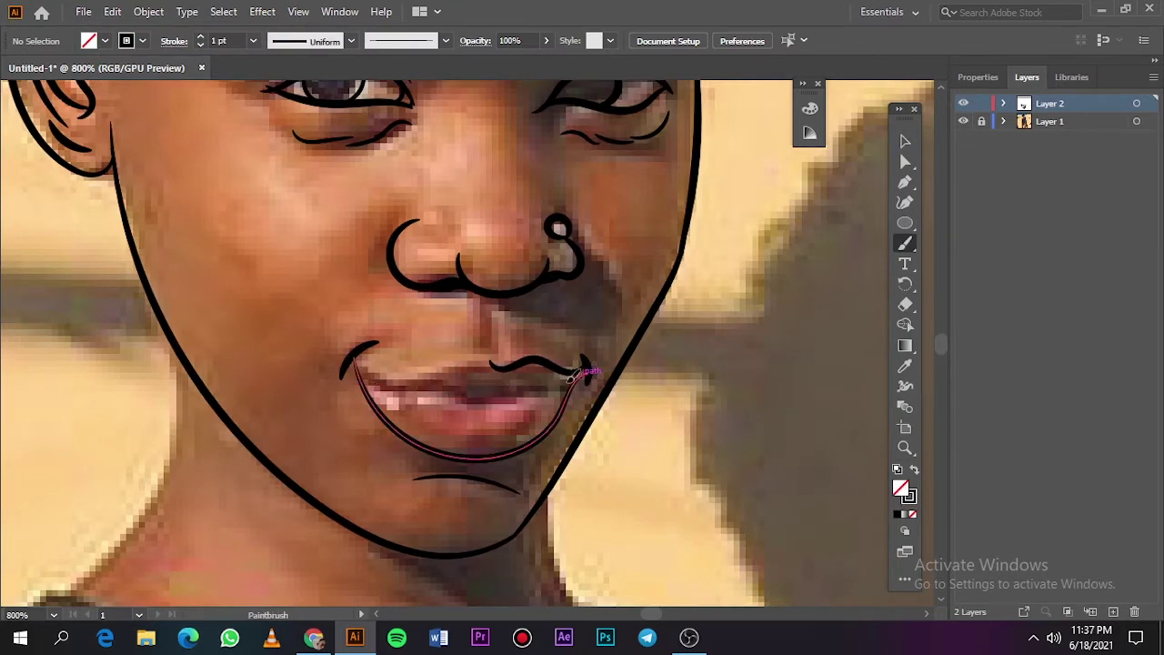
pyautogui.moveTo(414, 387); pyautogui.dragTo(364, 350)
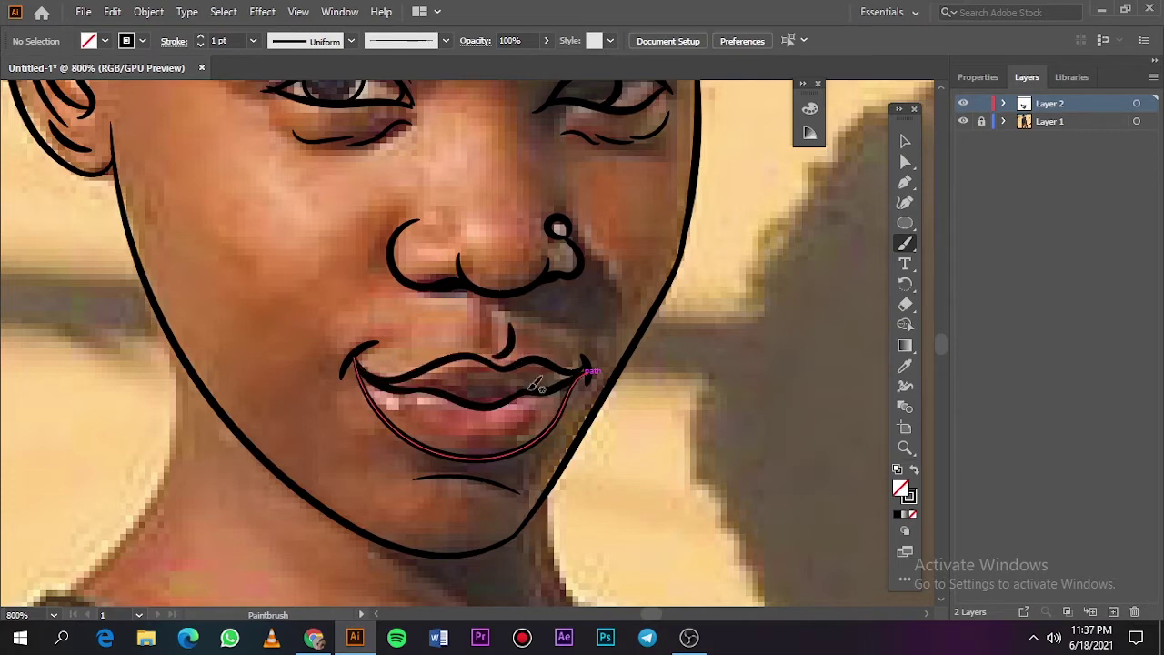
pyautogui.hotkey('ctrl', '0')
pyautogui.click(963, 121)
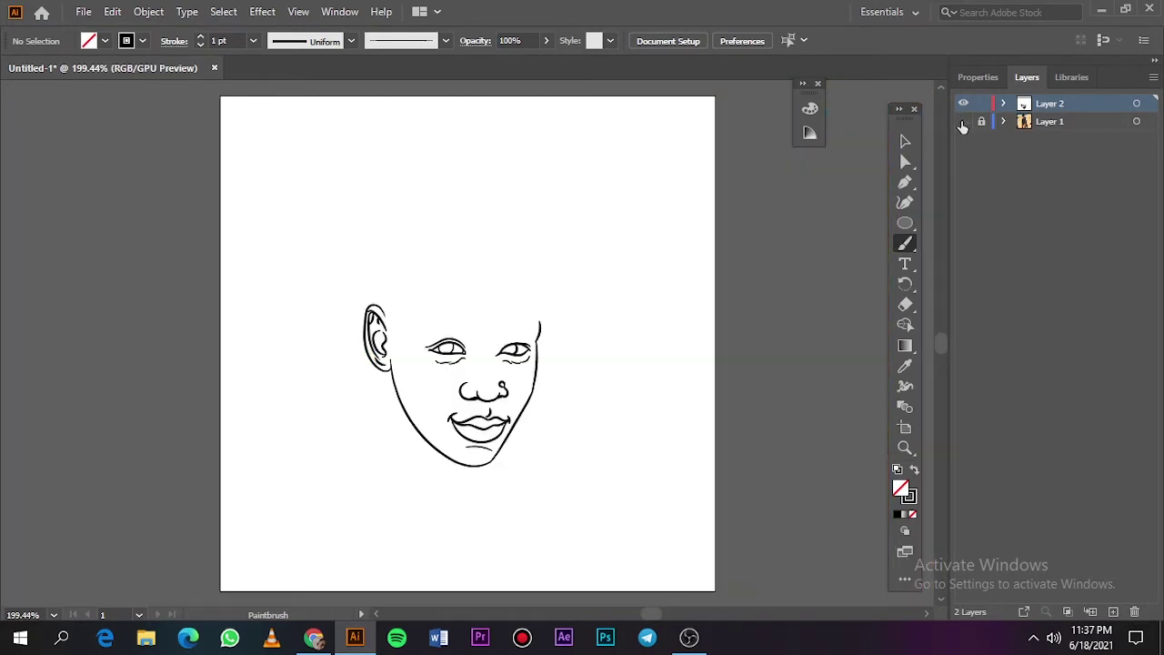
pyautogui.click(963, 121)
pyautogui.scroll(6, 427, 414)
# With a black-fill Pencil, draw a thick upper lid and filled brow shape on the right eye.
pyautogui.press('n')
pyautogui.hotkey('shift', 'x')
pyautogui.scroll(-4, 427, 414)
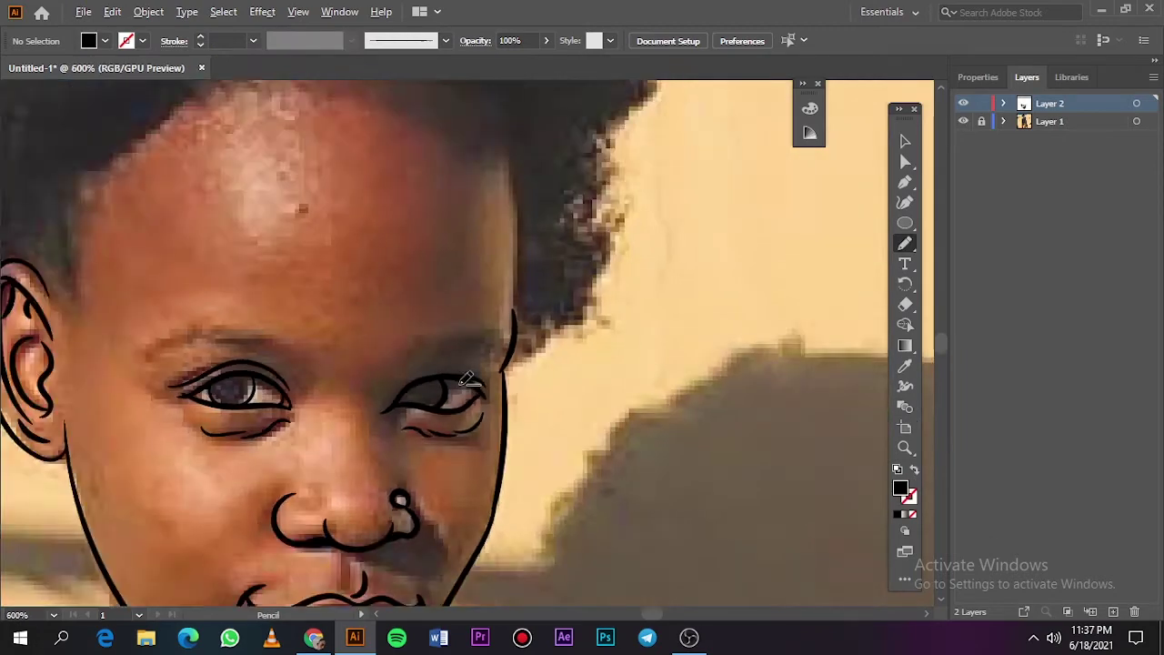
pyautogui.scroll(3, 427, 410)
pyautogui.moveTo(435, 394); pyautogui.dragTo(471, 383)
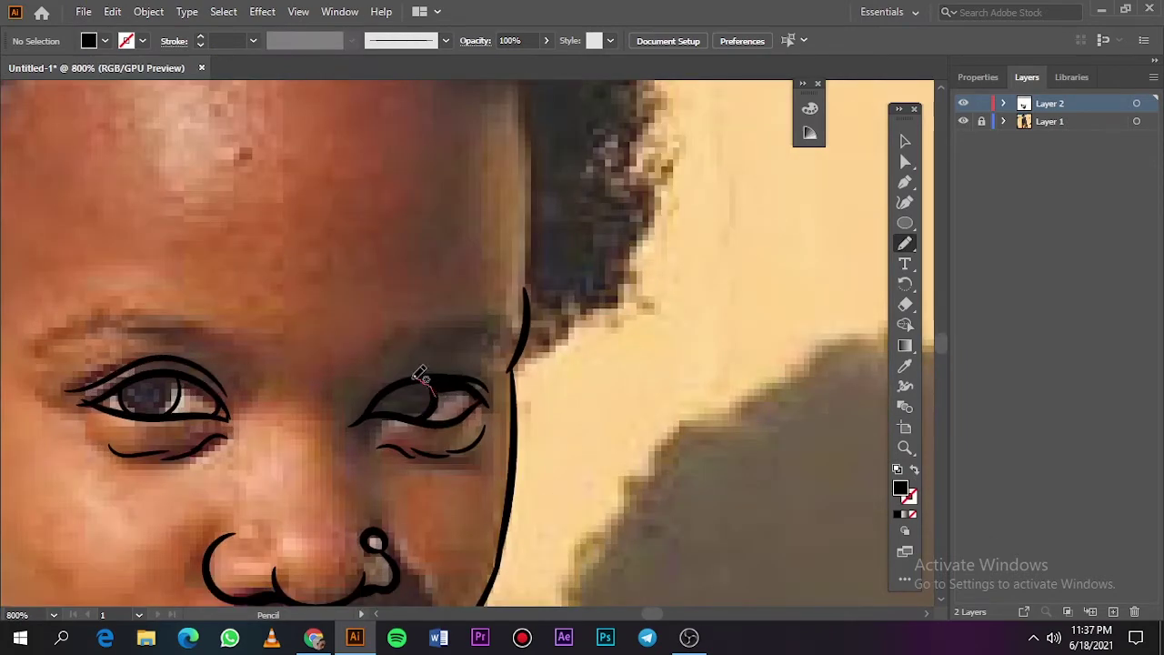
pyautogui.moveTo(437, 393)
pyautogui.mouseDown()
pyautogui.moveTo(357, 420)
pyautogui.moveTo(385, 335)
pyautogui.mouseUp()
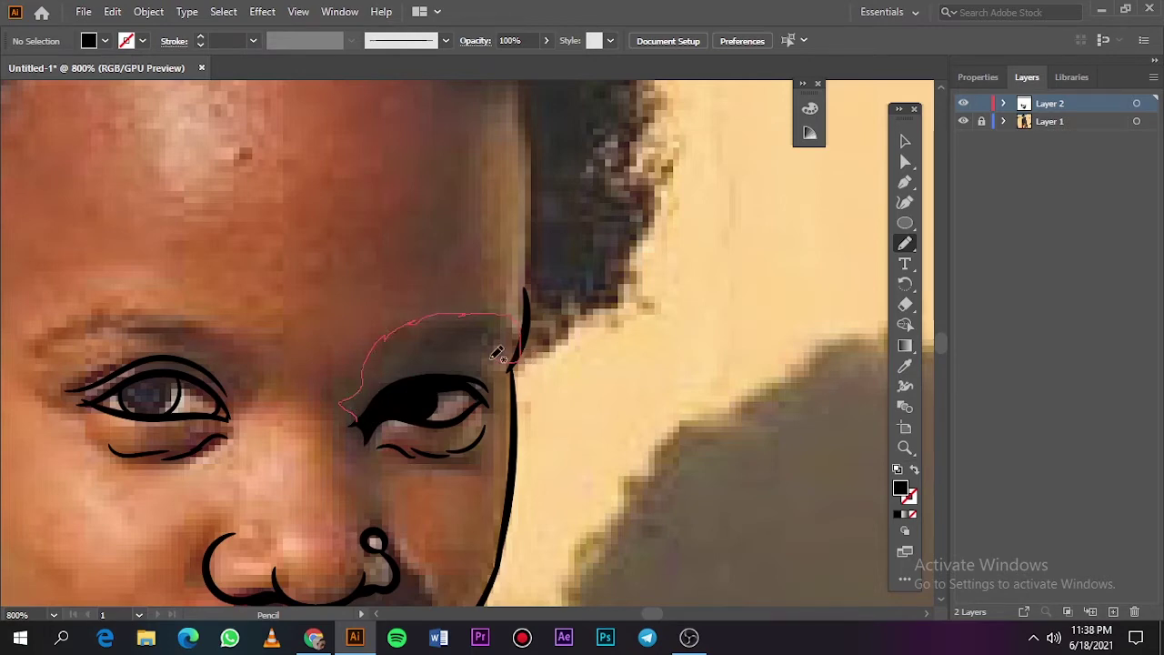
pyautogui.moveTo(366, 420); pyautogui.dragTo(365, 420)
pyautogui.hotkey('ctrl', '0')
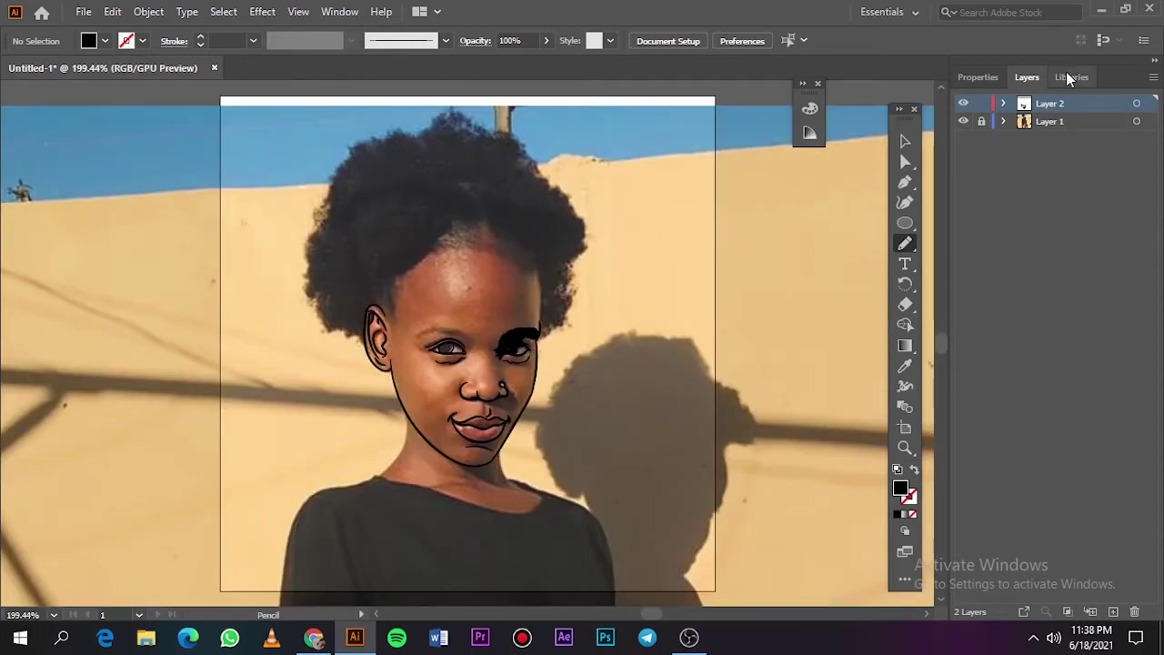
pyautogui.click(962, 122)
pyautogui.click(962, 122)
# Fill the left eye's iris solid black and check it with the reference photo hidden.
pyautogui.scroll(5, 546, 317)
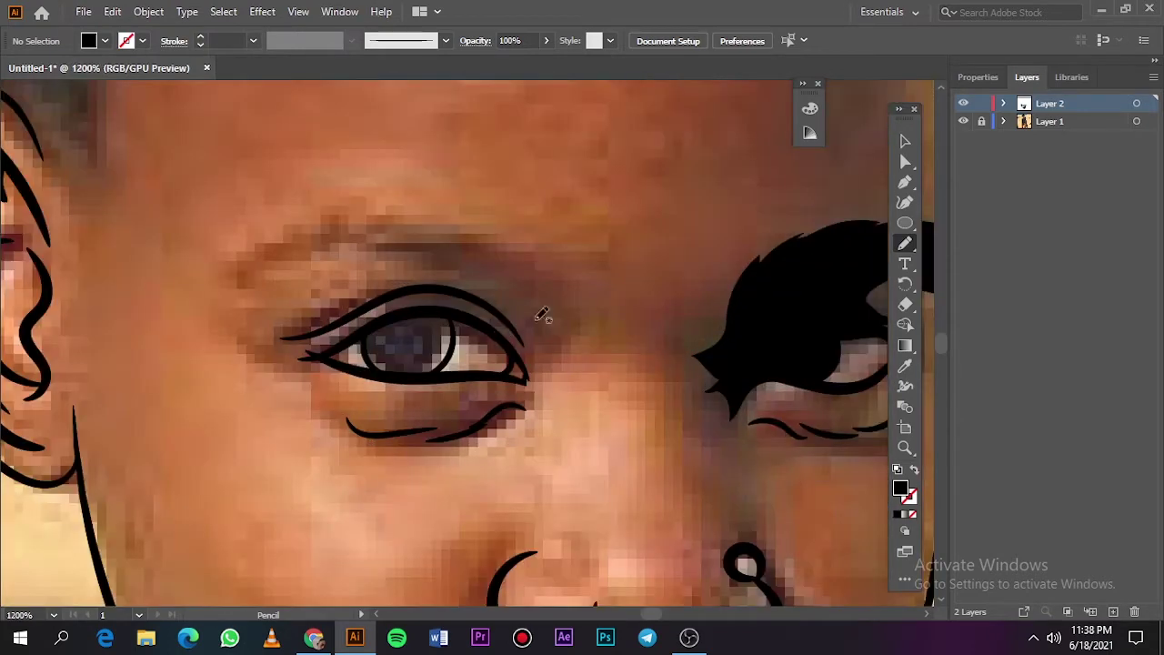
pyautogui.scroll(3, 449, 333)
pyautogui.scroll(2, 380, 168)
pyautogui.moveTo(332, 242); pyautogui.dragTo(337, 239)
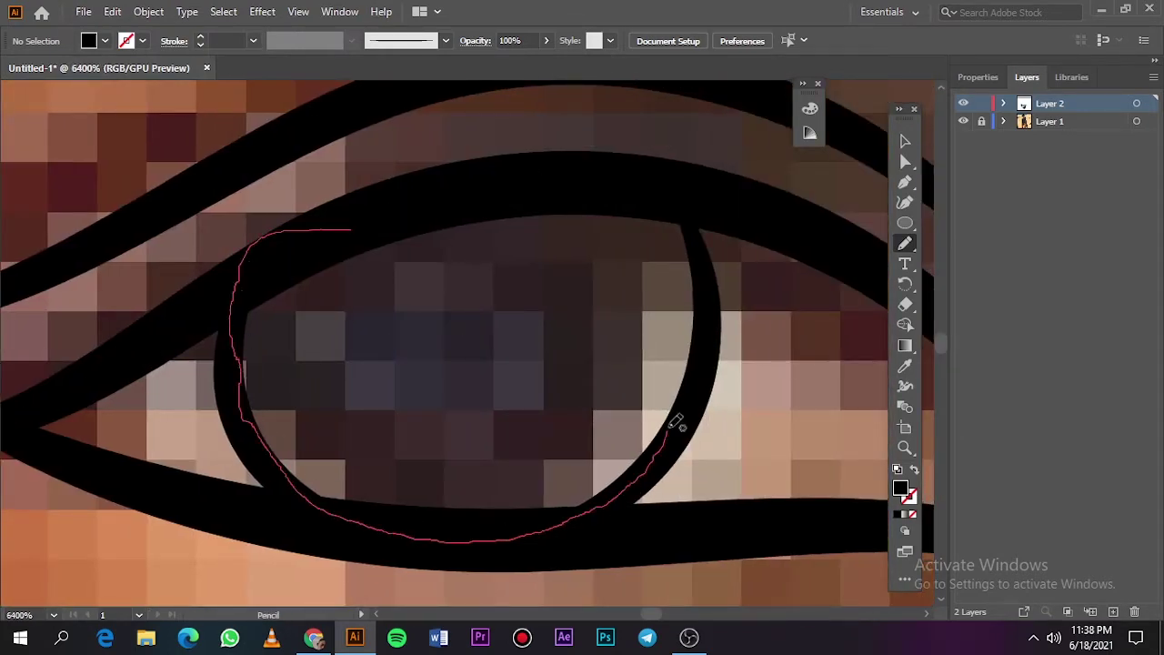
pyautogui.moveTo(640, 472)
pyautogui.mouseDown()
pyautogui.moveTo(714, 245)
pyautogui.moveTo(655, 317)
pyautogui.mouseUp()
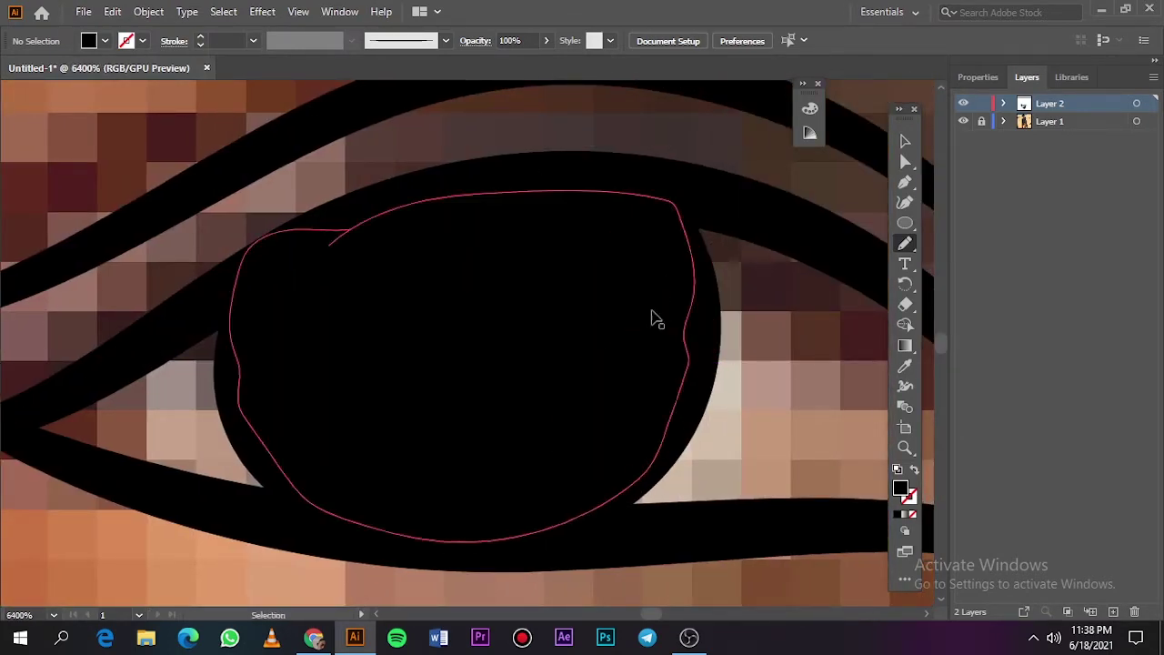
pyautogui.scroll(-9, 657, 306)
pyautogui.click(963, 122)
pyautogui.click(963, 122)
pyautogui.scroll(4, 467, 377)
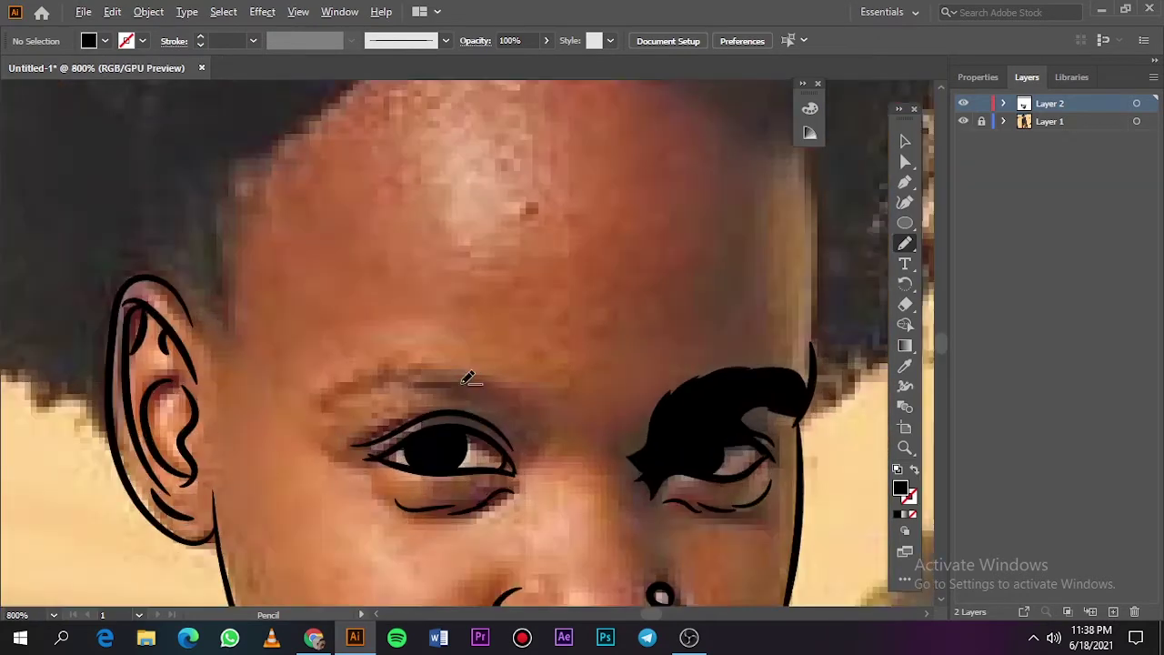
pyautogui.scroll(2, 509, 409)
# Paint 0.5 pt black eyebrow hairs above the left eye, curving the left end downward.
pyautogui.click(252, 40)
pyautogui.click(278, 79)
pyautogui.hotkey('shift', 'x')
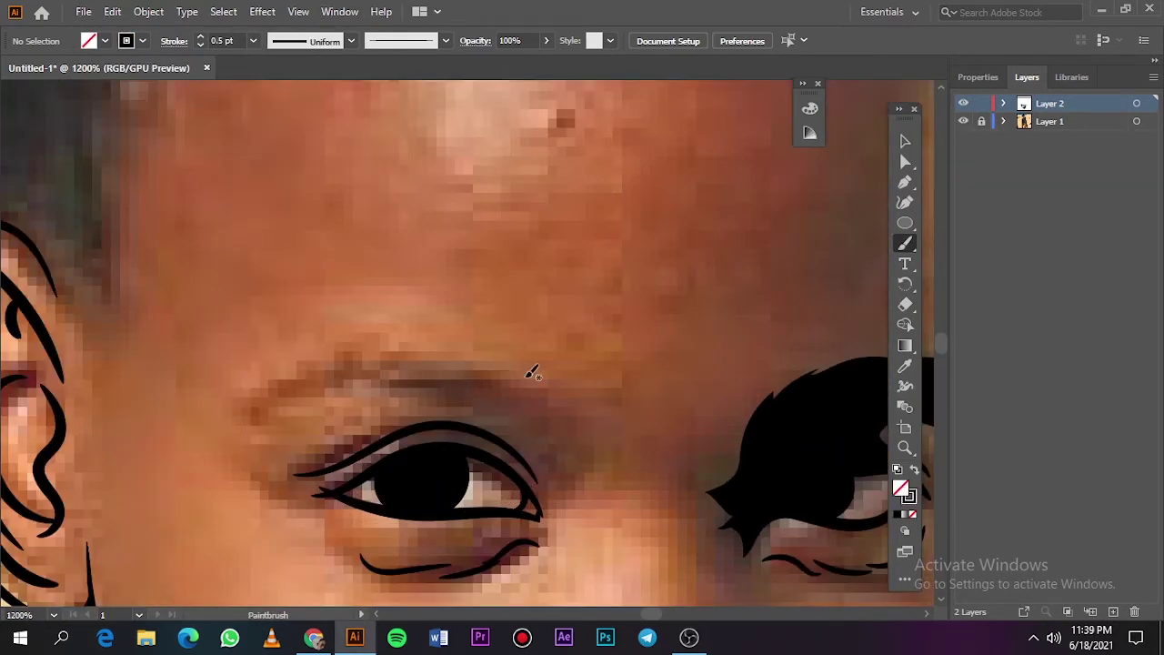
pyautogui.moveTo(471, 366); pyautogui.dragTo(514, 417)
pyautogui.moveTo(429, 356); pyautogui.dragTo(495, 405)
pyautogui.moveTo(390, 353); pyautogui.dragTo(459, 393)
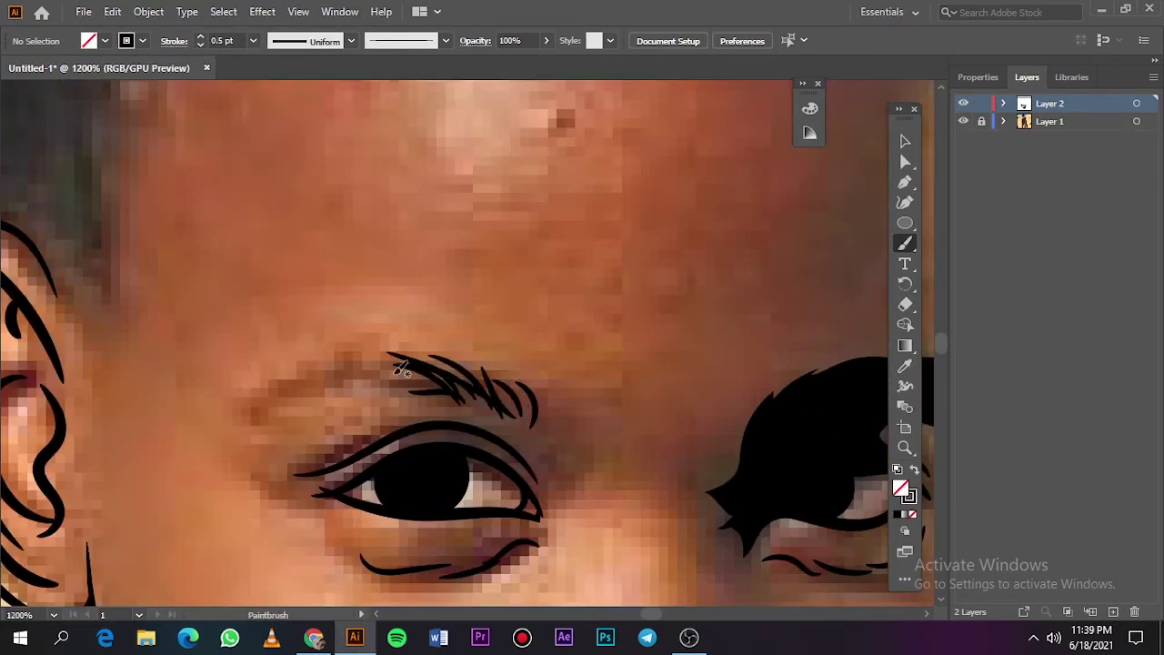
pyautogui.moveTo(367, 345); pyautogui.dragTo(402, 364)
pyautogui.moveTo(335, 367); pyautogui.dragTo(404, 375)
pyautogui.moveTo(328, 360); pyautogui.dragTo(400, 391)
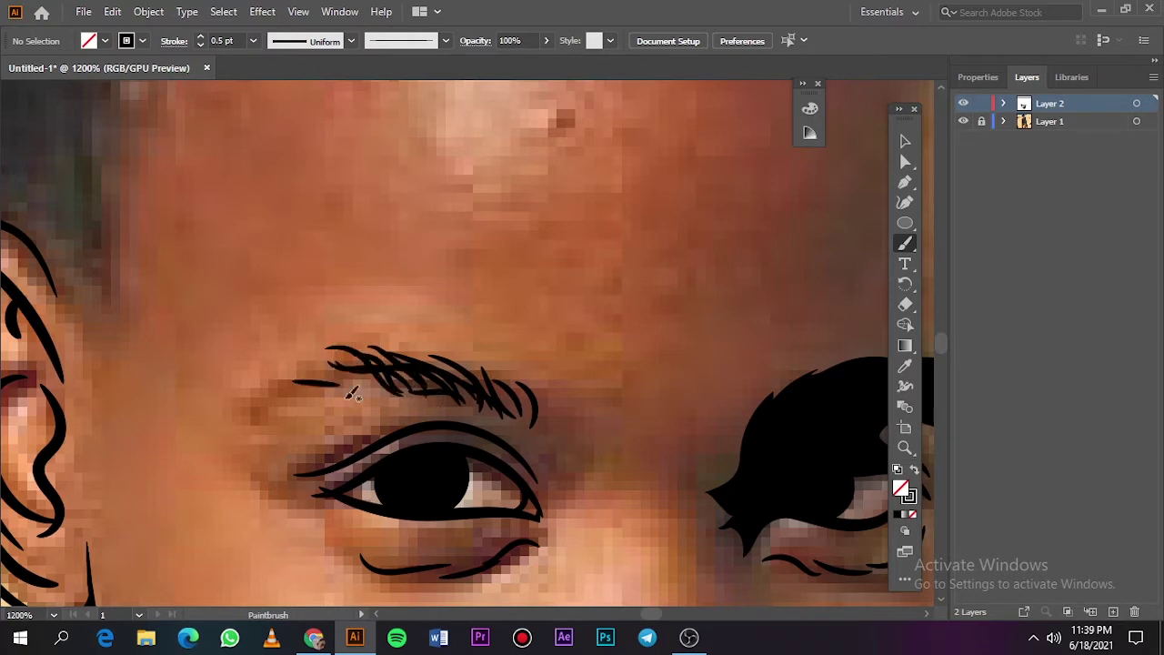
pyautogui.moveTo(300, 382)
pyautogui.mouseDown()
pyautogui.moveTo(391, 387)
pyautogui.moveTo(268, 409)
pyautogui.mouseUp()
pyautogui.moveTo(382, 386); pyautogui.dragTo(238, 426)
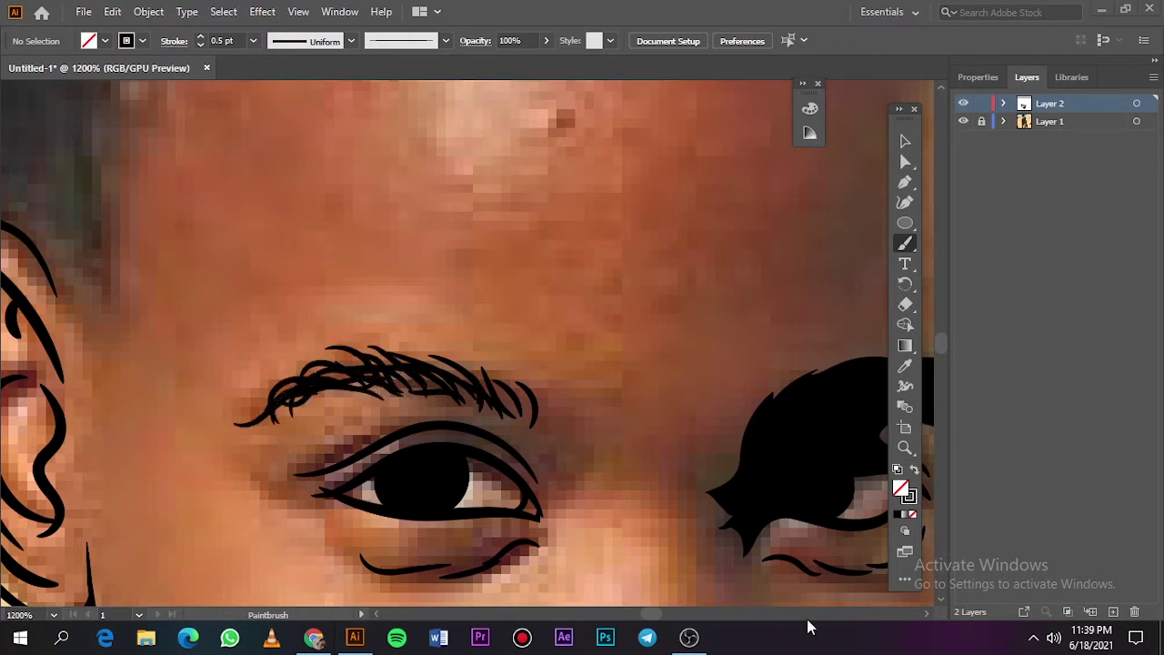
pyautogui.moveTo(382, 386); pyautogui.dragTo(259, 427)
# Delete the solid black brow shape over the right eye.
pyautogui.hotkey('ctrl', '0')
pyautogui.click(963, 121)
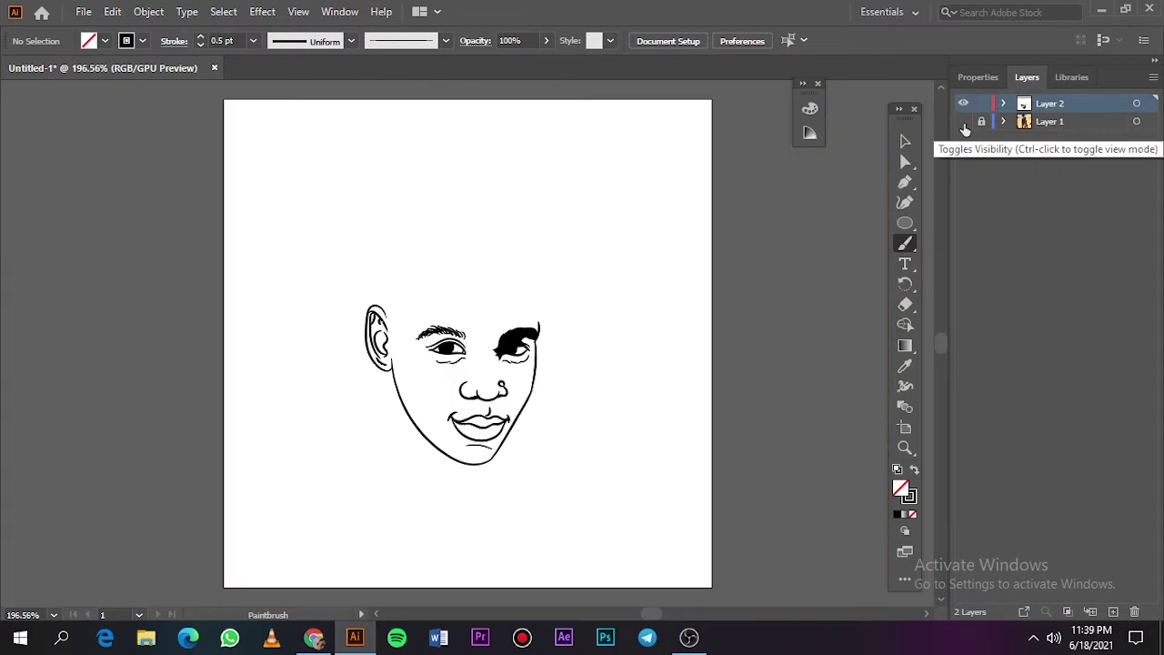
pyautogui.click(963, 121)
pyautogui.hotkey('ctrl', '=')
pyautogui.hotkey('ctrl', '=')
pyautogui.hotkey('ctrl', '=')
pyautogui.click(905, 141)
pyautogui.click(480, 338)
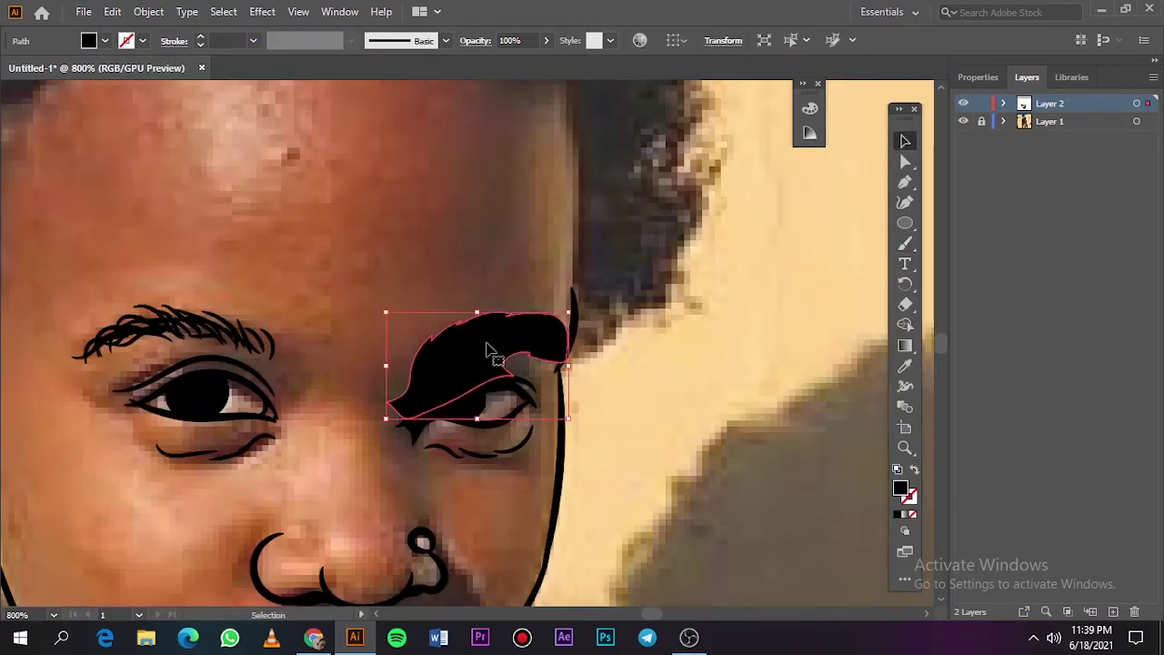
pyautogui.press('Delete')
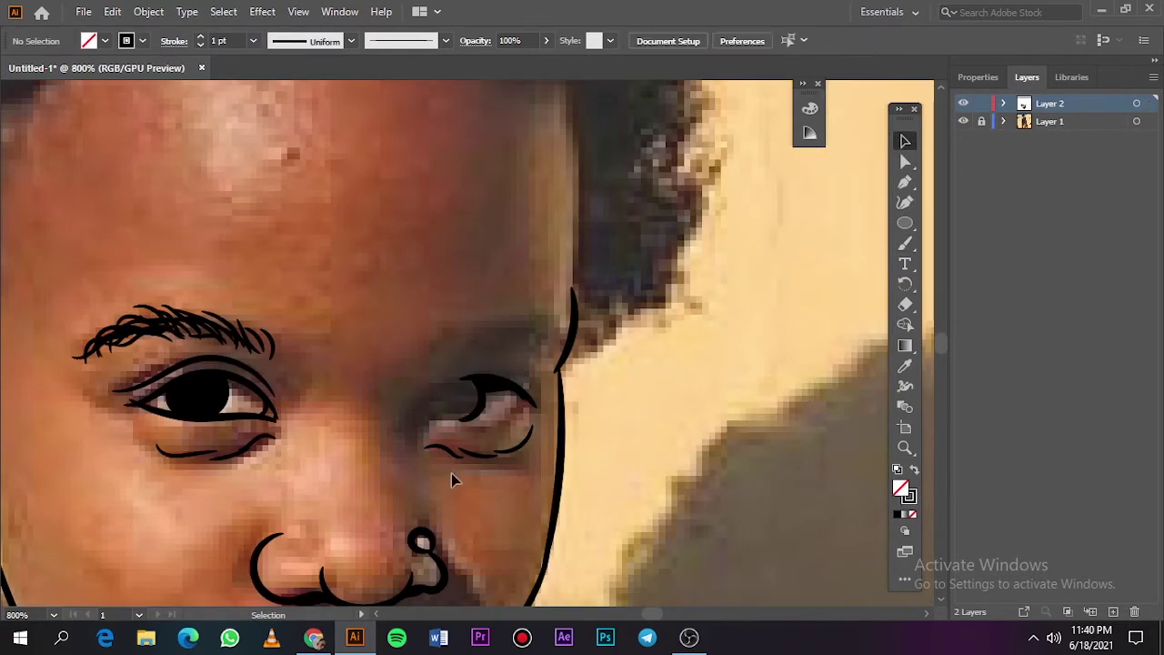
pyautogui.click(453, 477)
pyautogui.hotkey('ctrl', '=')
# Paint feathery eyebrow hairs above the right eye, then view the artboard with the photo hidden.
pyautogui.press('b')
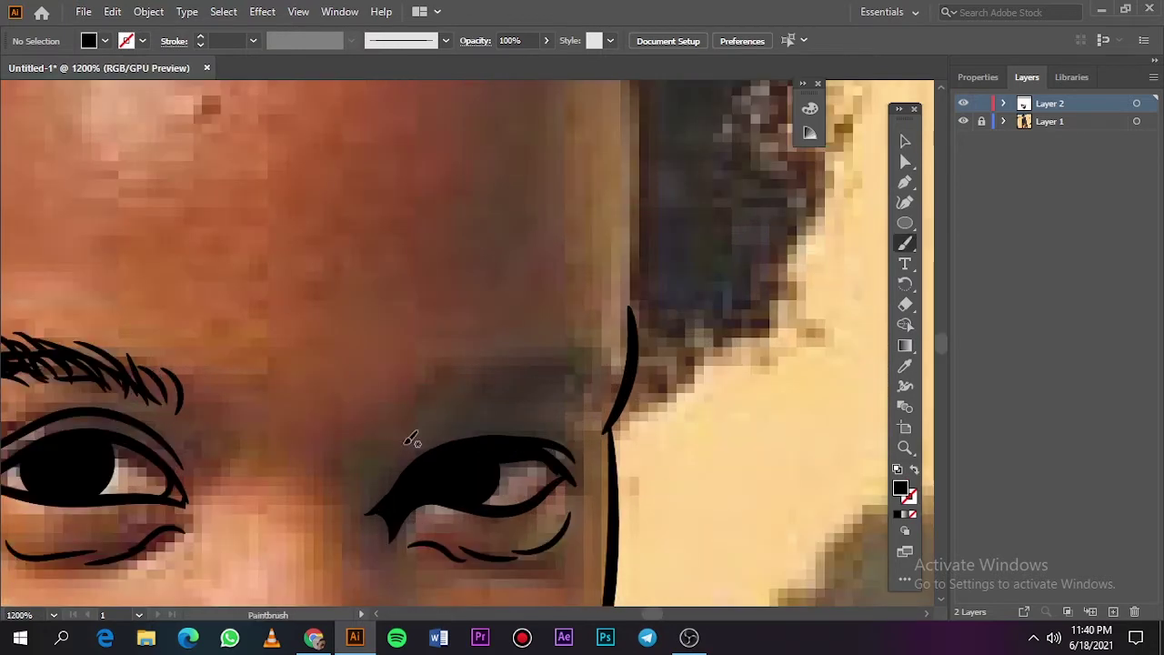
pyautogui.hotkey('shift', 'x')
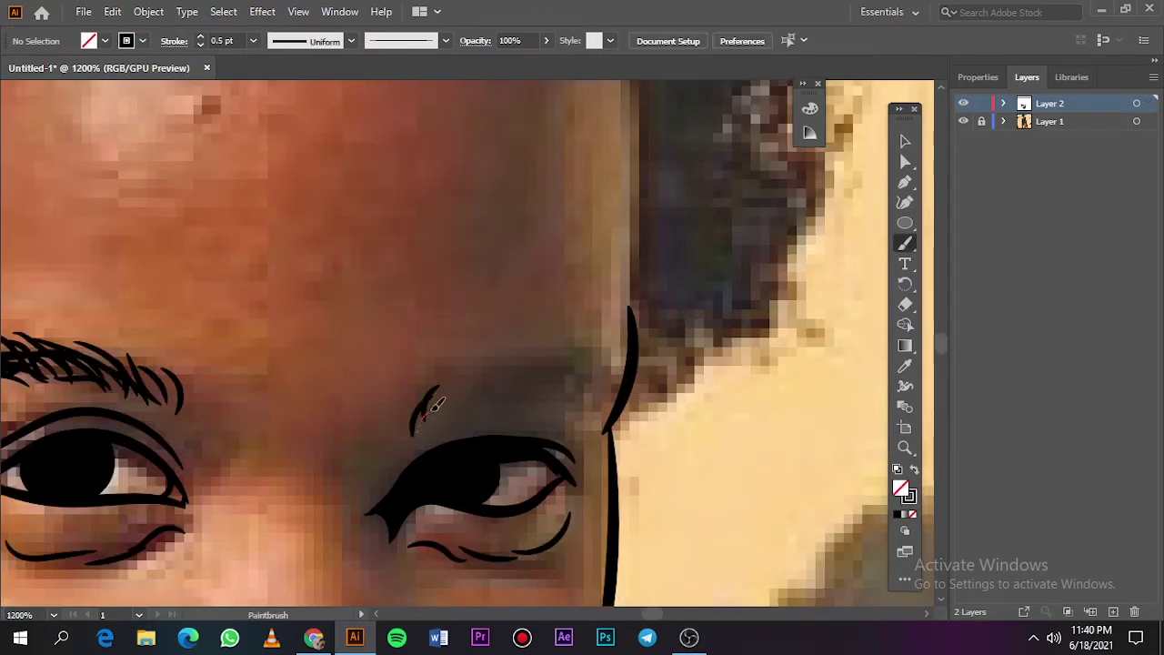
pyautogui.moveTo(426, 428); pyautogui.dragTo(451, 383)
pyautogui.moveTo(439, 422)
pyautogui.mouseDown()
pyautogui.moveTo(474, 376)
pyautogui.moveTo(492, 375)
pyautogui.mouseUp()
pyautogui.moveTo(505, 393)
pyautogui.mouseDown()
pyautogui.moveTo(544, 364)
pyautogui.moveTo(596, 362)
pyautogui.mouseUp()
pyautogui.moveTo(475, 377); pyautogui.dragTo(532, 366)
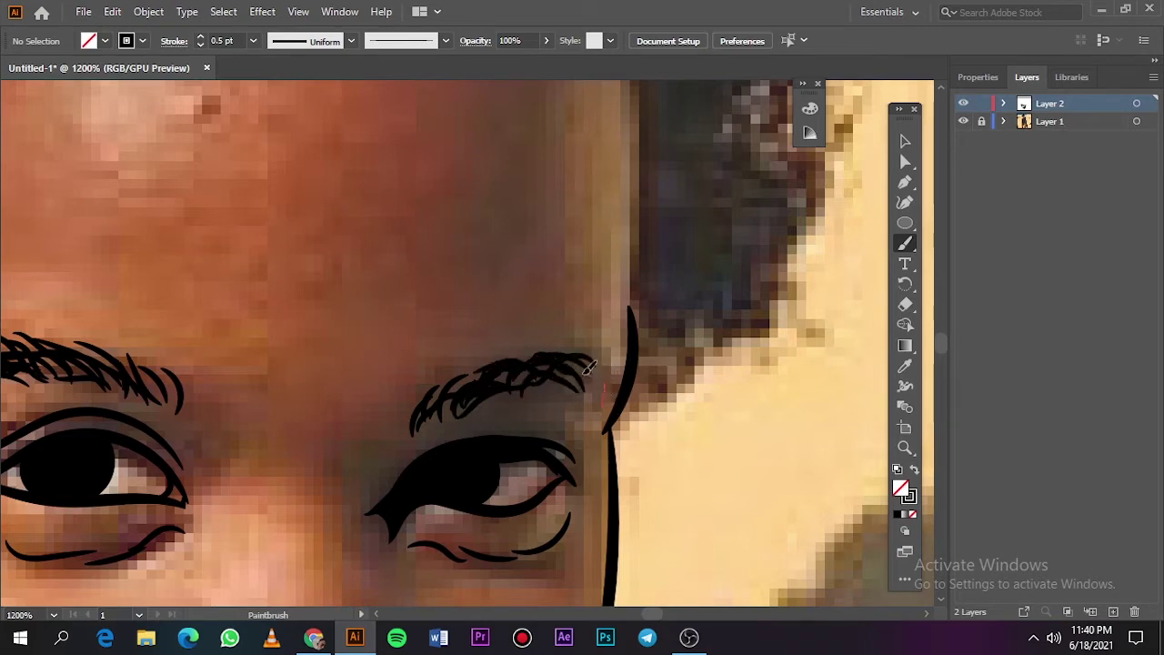
pyautogui.moveTo(604, 400); pyautogui.dragTo(589, 365)
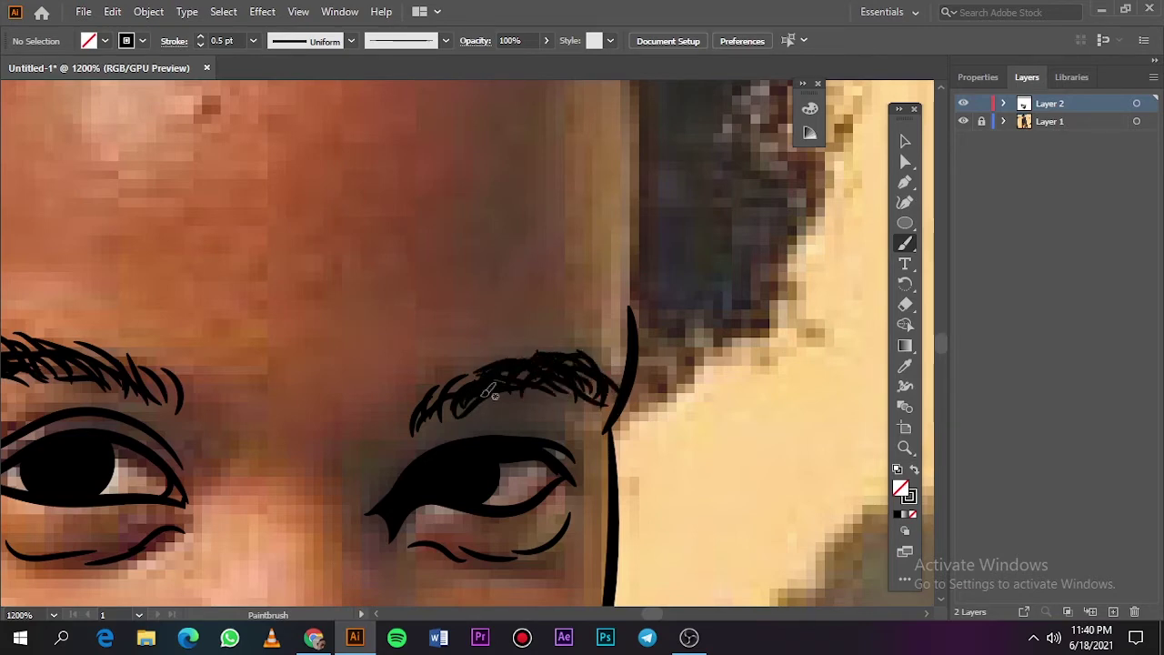
pyautogui.hotkey('ctrl', '0')
pyautogui.click(963, 121)
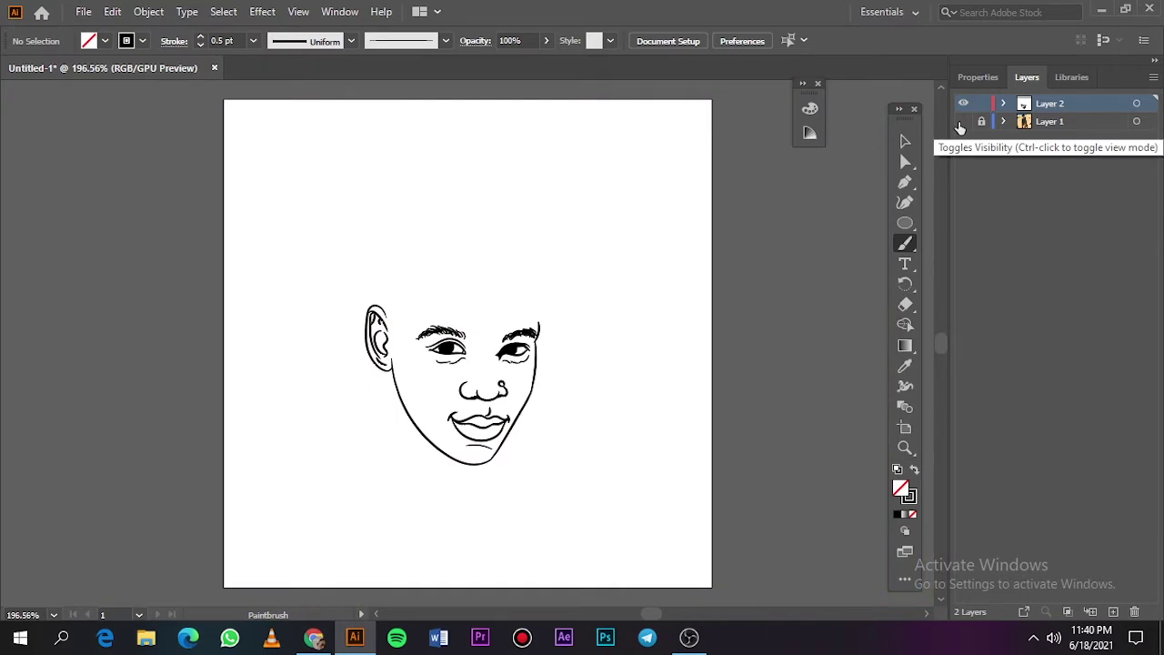
# Toggle the reference photo, then set up the Pencil with black fill and no stroke.
pyautogui.click(962, 124)
pyautogui.click(963, 124)
pyautogui.click(962, 124)
pyautogui.click(962, 124)
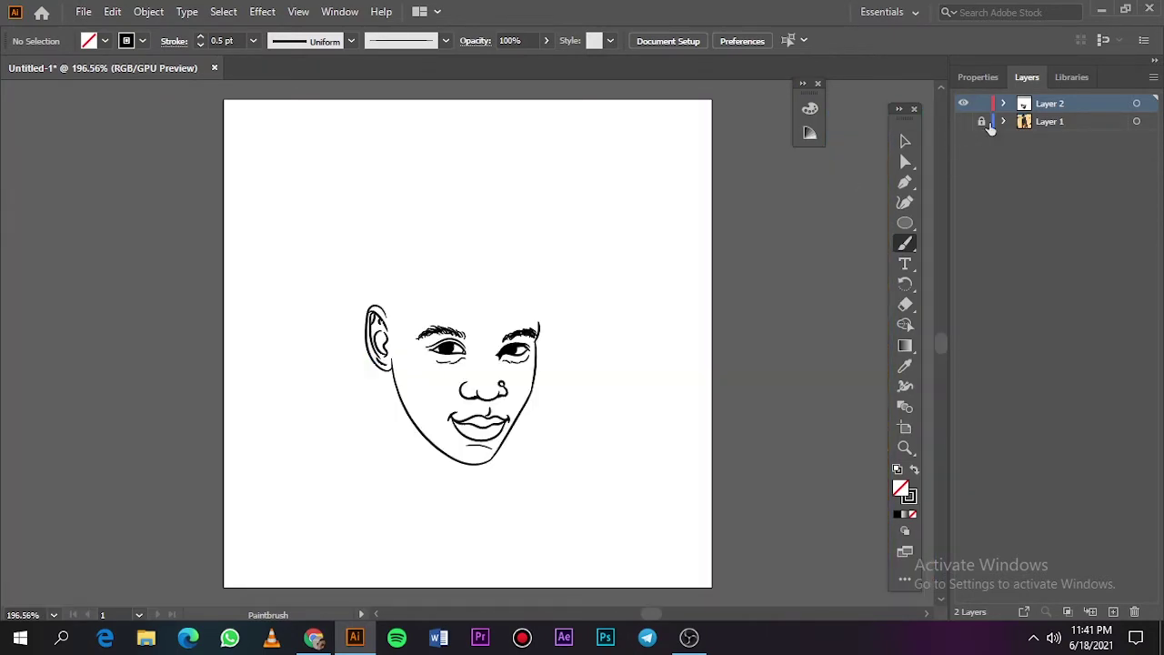
pyautogui.click(962, 124)
pyautogui.scroll(3, 384, 279)
pyautogui.scroll(2, 553, 335)
pyautogui.scroll(-2, 577, 475)
pyautogui.scroll(1, 576, 475)
pyautogui.press('n')
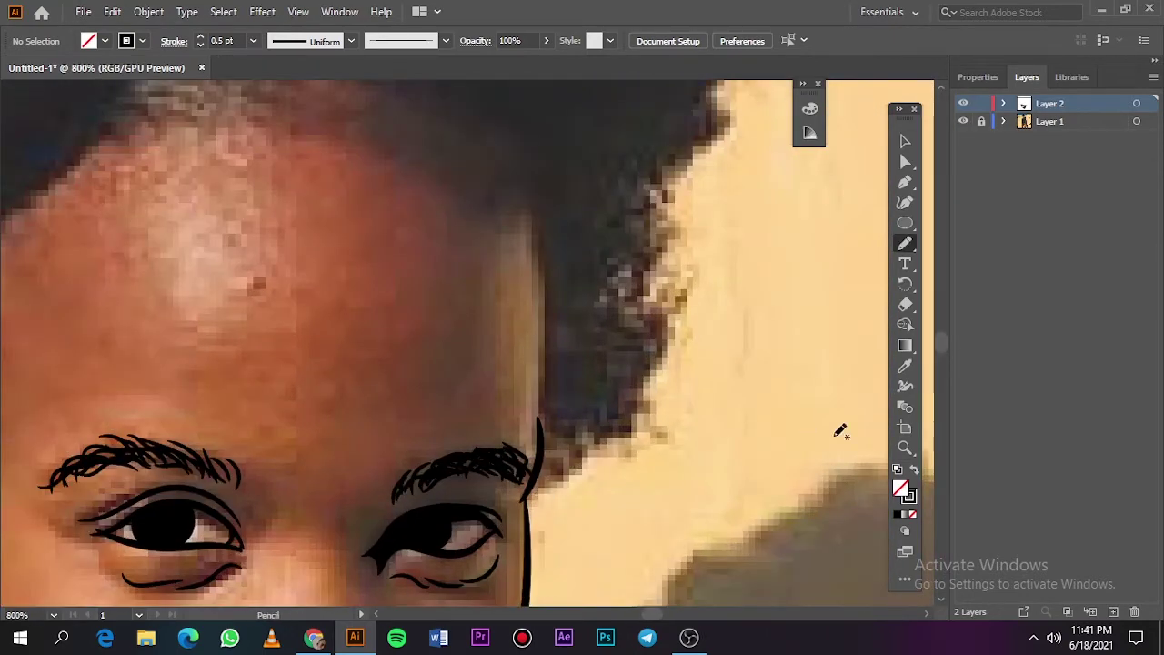
pyautogui.hotkey('shift', 'x')
pyautogui.scroll(1, 613, 525)
# Trace the right-side black hair piece down toward the eyebrow, redoing one unwanted shape.
pyautogui.moveTo(527, 577); pyautogui.dragTo(643, 466)
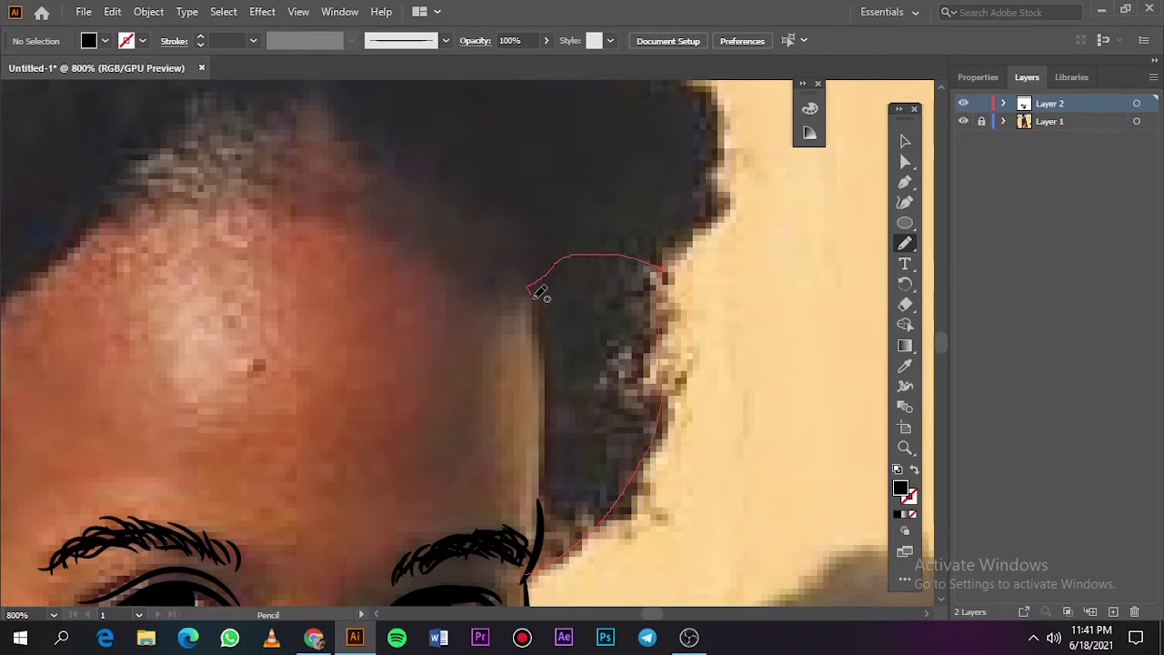
pyautogui.moveTo(540, 291); pyautogui.dragTo(488, 368)
pyautogui.hotkey('ctrl', 'z')
pyautogui.moveTo(547, 445); pyautogui.dragTo(544, 551)
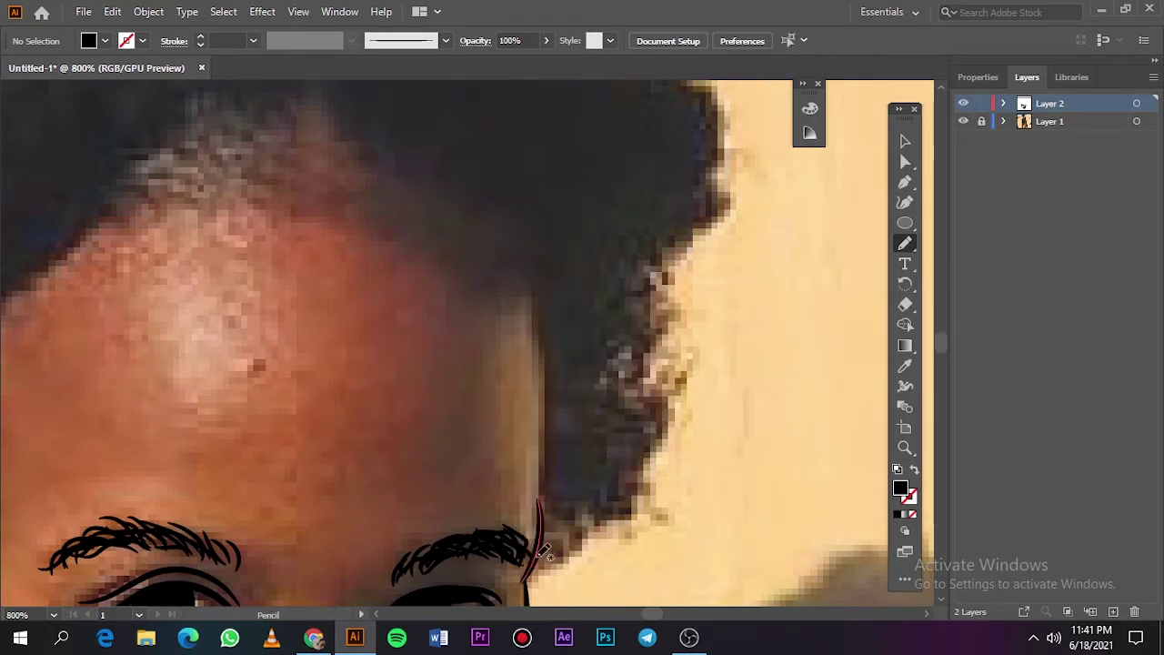
pyautogui.moveTo(554, 352)
pyautogui.mouseDown()
pyautogui.moveTo(542, 291)
pyautogui.moveTo(583, 255)
pyautogui.moveTo(674, 398)
pyautogui.mouseUp()
pyautogui.moveTo(546, 549); pyautogui.dragTo(544, 555)
pyautogui.hotkey('ctrl', '0')
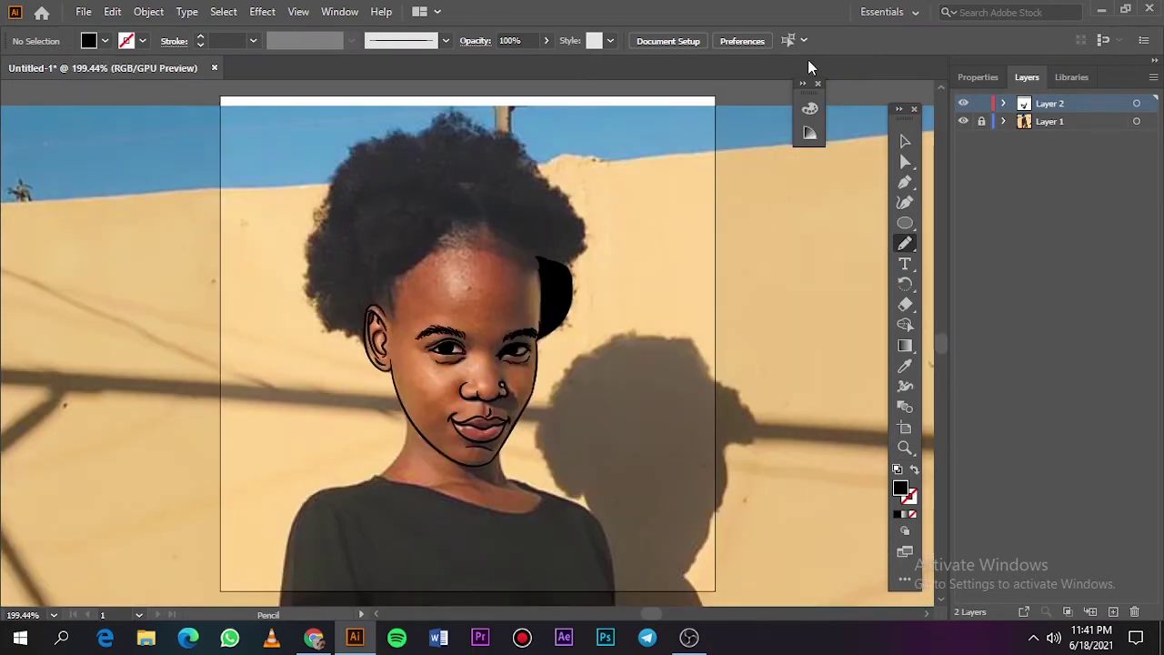
pyautogui.click(964, 123)
pyautogui.click(963, 123)
# Trace the upper right hair mass as a closed black shape and check it against the photo.
pyautogui.scroll(2, 545, 272)
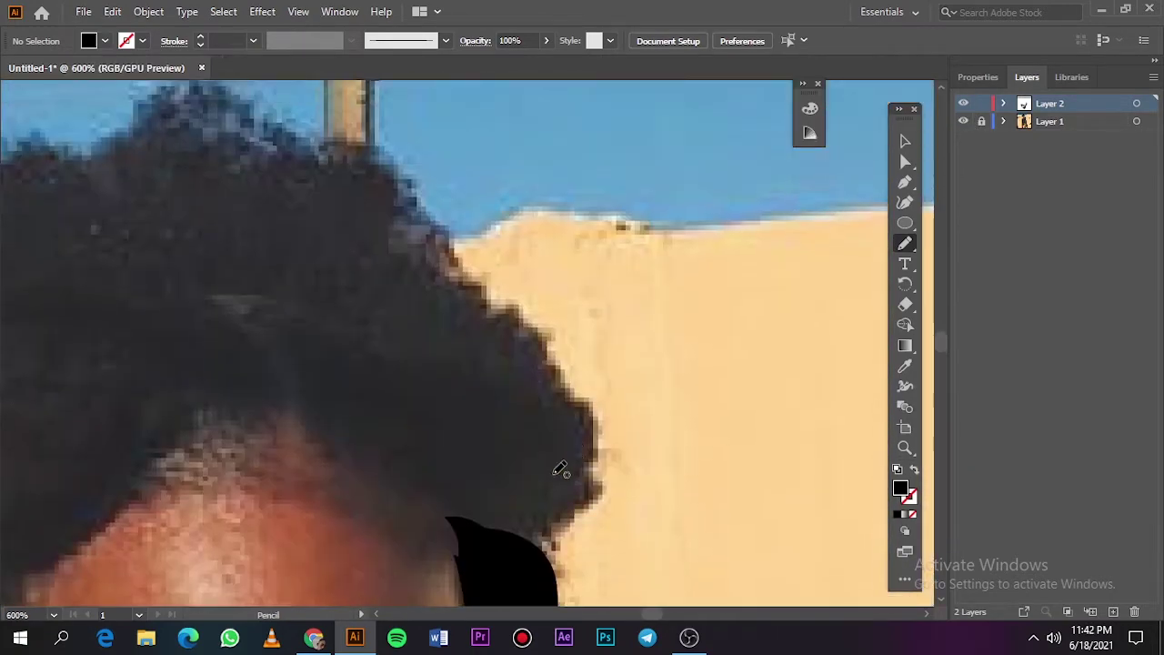
pyautogui.scroll(1, 558, 467)
pyautogui.moveTo(512, 242)
pyautogui.mouseDown()
pyautogui.moveTo(409, 129)
pyautogui.moveTo(316, 301)
pyautogui.mouseUp()
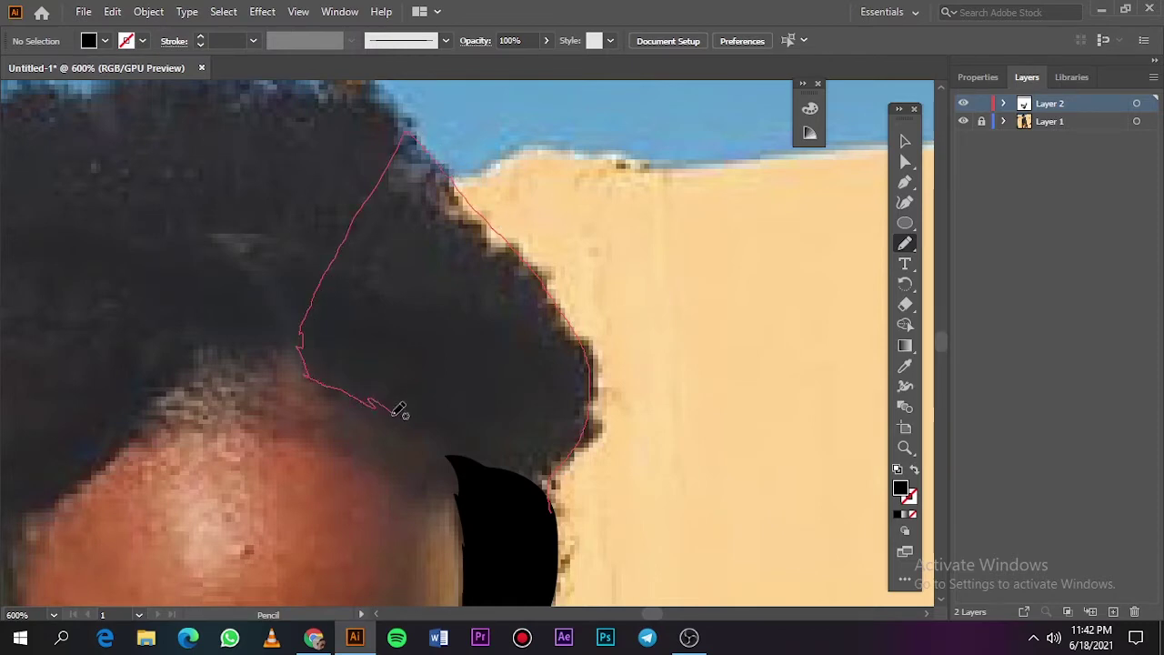
pyautogui.moveTo(558, 516); pyautogui.dragTo(554, 520)
pyautogui.hotkey('ctrl', '0')
pyautogui.click(963, 121)
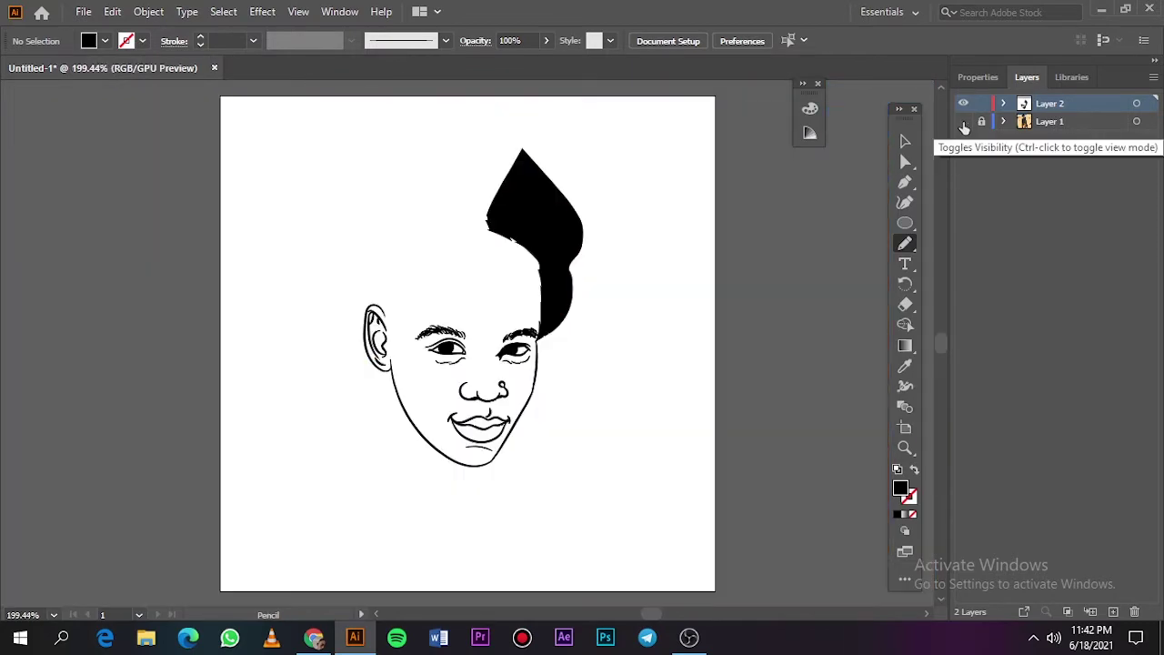
pyautogui.click(963, 121)
# Extend the black hair fill upward and across the crown of the afro.
pyautogui.scroll(2, 529, 256)
pyautogui.scroll(1, 530, 255)
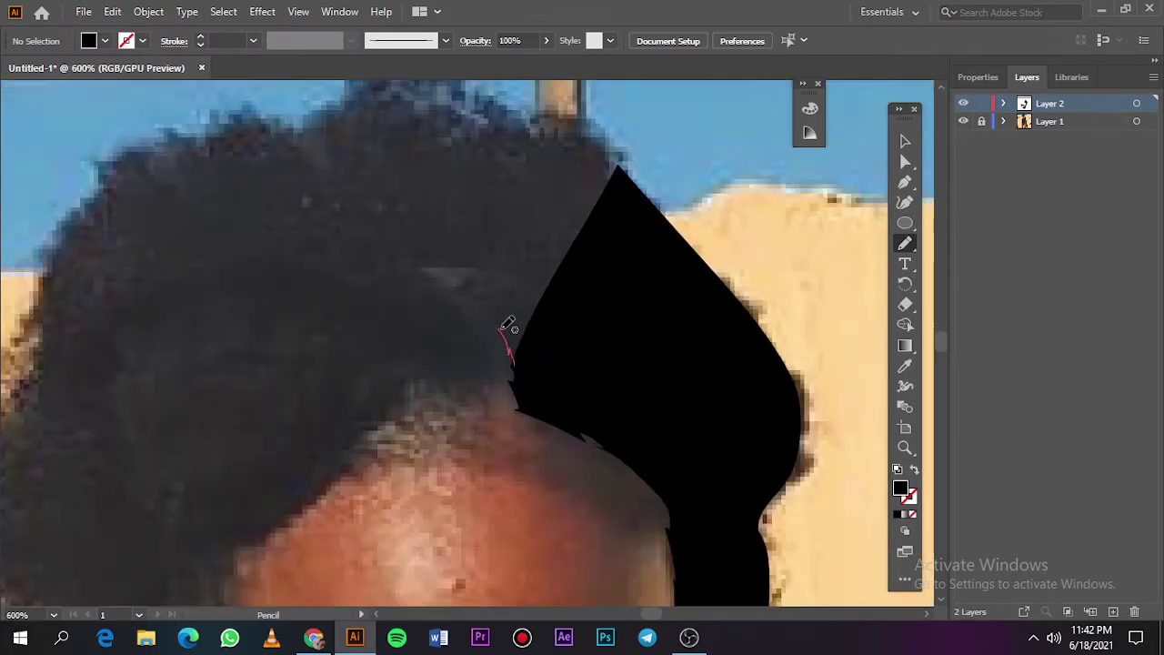
pyautogui.moveTo(474, 298)
pyautogui.mouseDown()
pyautogui.moveTo(448, 272)
pyautogui.moveTo(520, 356)
pyautogui.mouseUp()
pyautogui.scroll(3, 637, 382)
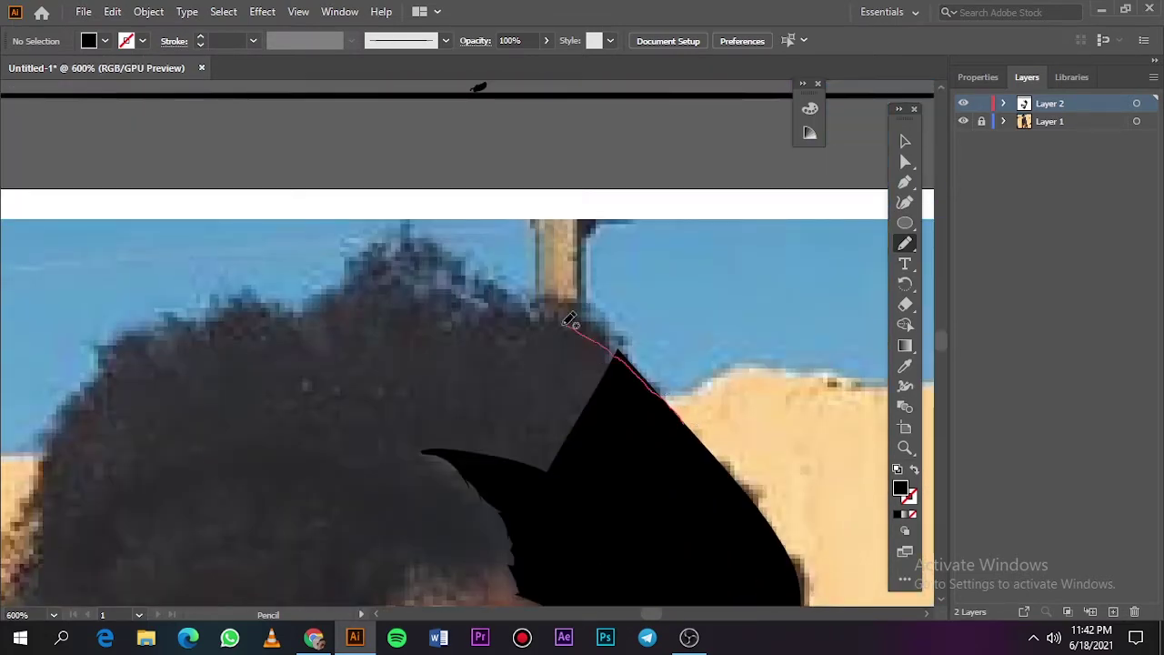
pyautogui.moveTo(569, 320)
pyautogui.mouseDown()
pyautogui.moveTo(332, 293)
pyautogui.moveTo(407, 443)
pyautogui.moveTo(684, 447)
pyautogui.mouseUp()
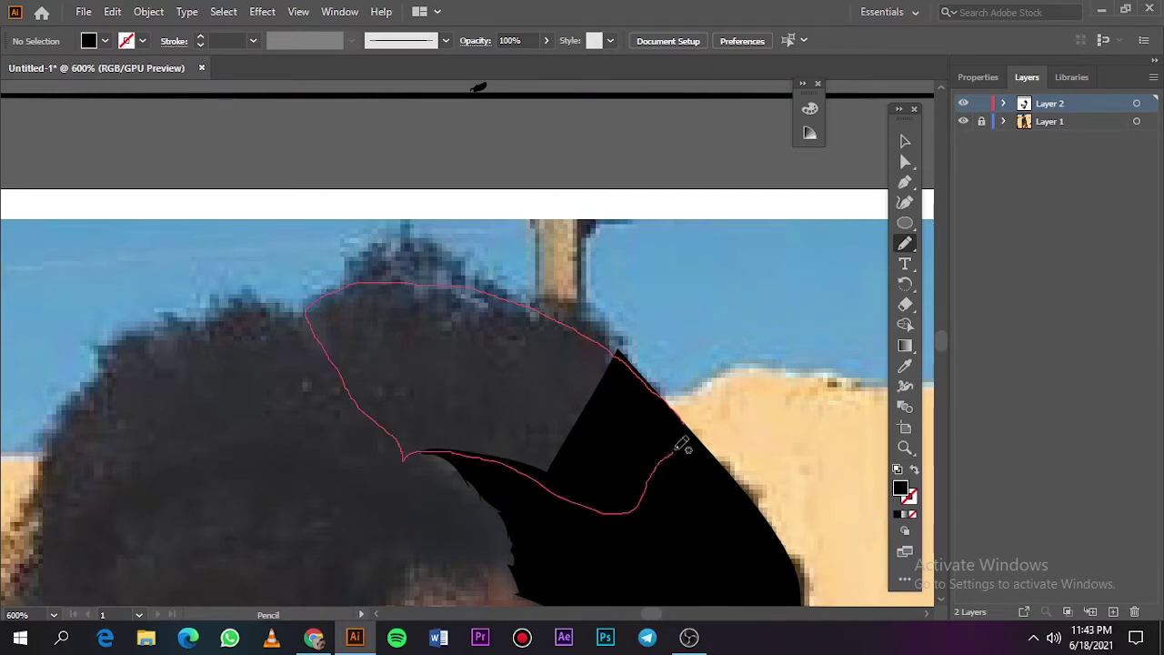
pyautogui.scroll(-3, 684, 436)
pyautogui.click(963, 121)
pyautogui.click(963, 121)
# Add another black hair piece along the existing shape's edge and hide the photo to check.
pyautogui.scroll(5, 424, 273)
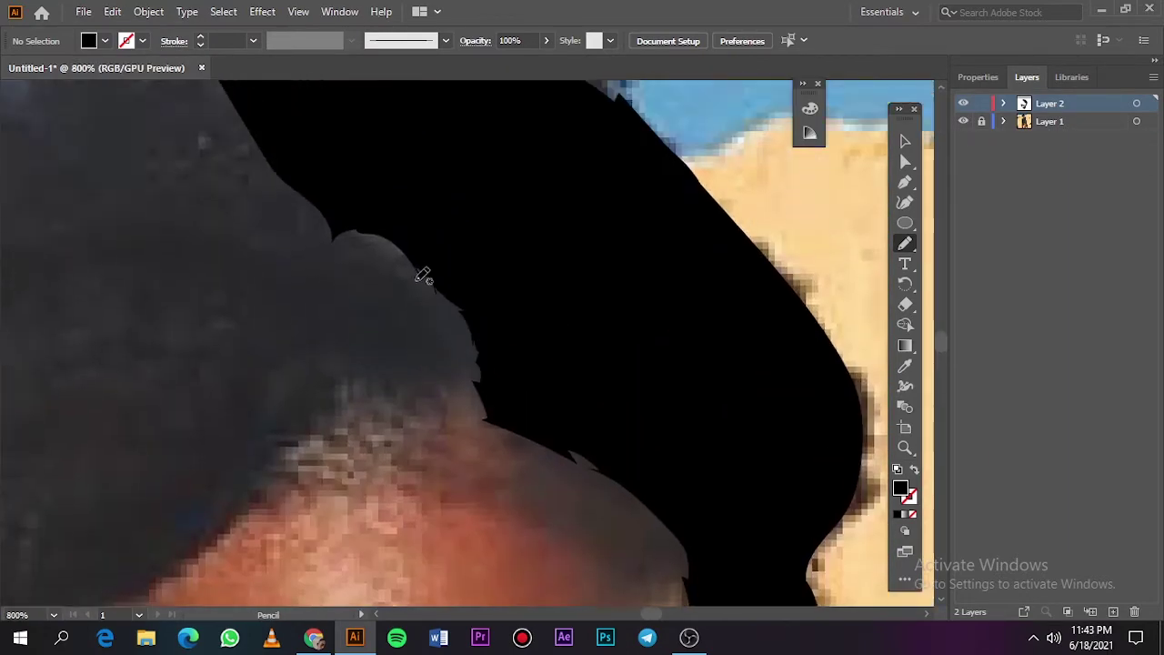
pyautogui.scroll(1, 382, 268)
pyautogui.moveTo(387, 305)
pyautogui.mouseDown()
pyautogui.moveTo(442, 369)
pyautogui.moveTo(448, 422)
pyautogui.mouseUp()
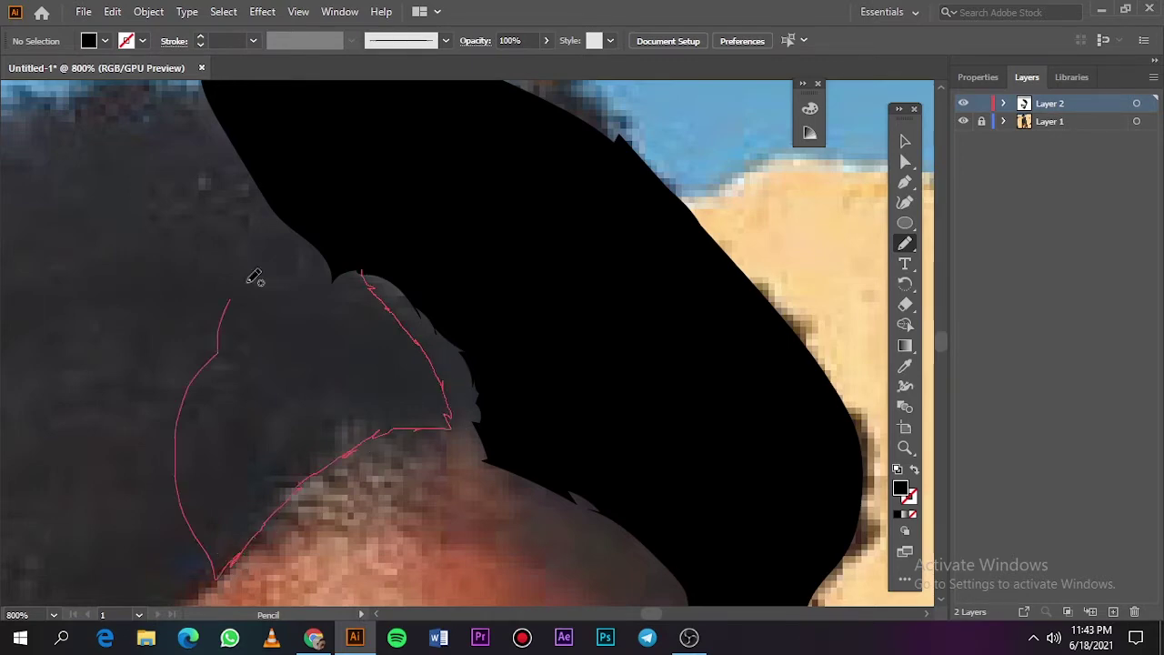
pyautogui.moveTo(239, 563); pyautogui.dragTo(362, 266)
pyautogui.scroll(-5, 364, 258)
pyautogui.click(963, 121)
# Trace the left outer edge of the afro as a closed black hair piece.
pyautogui.click(963, 121)
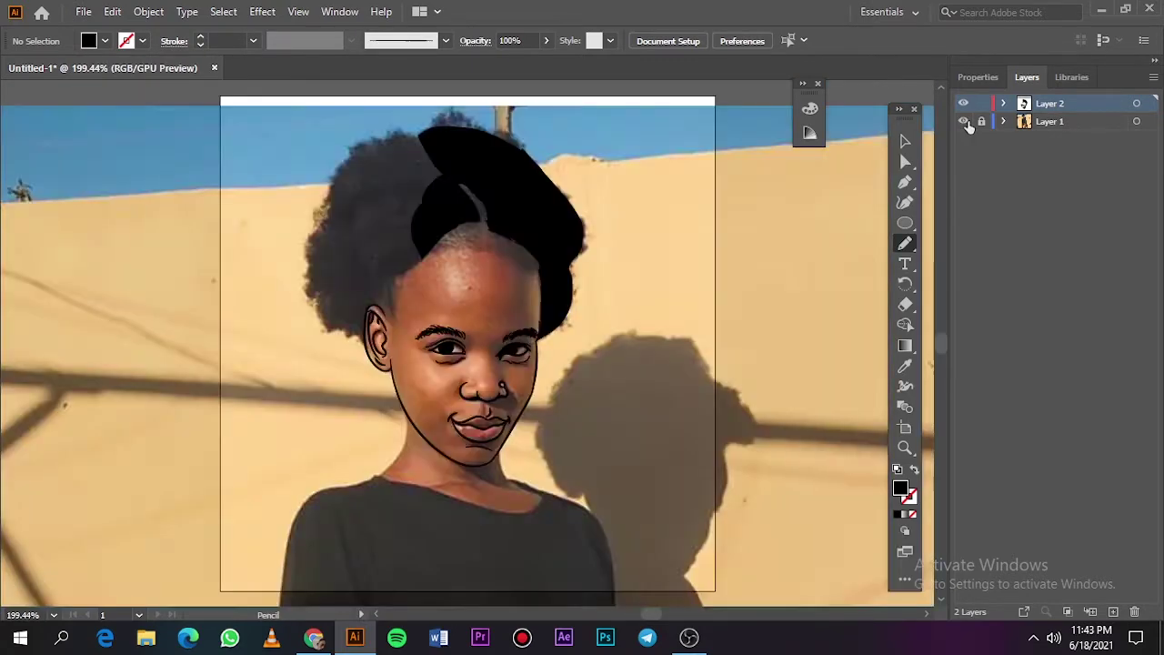
pyautogui.scroll(1, 455, 239)
pyautogui.scroll(3, 455, 240)
pyautogui.scroll(2, 603, 312)
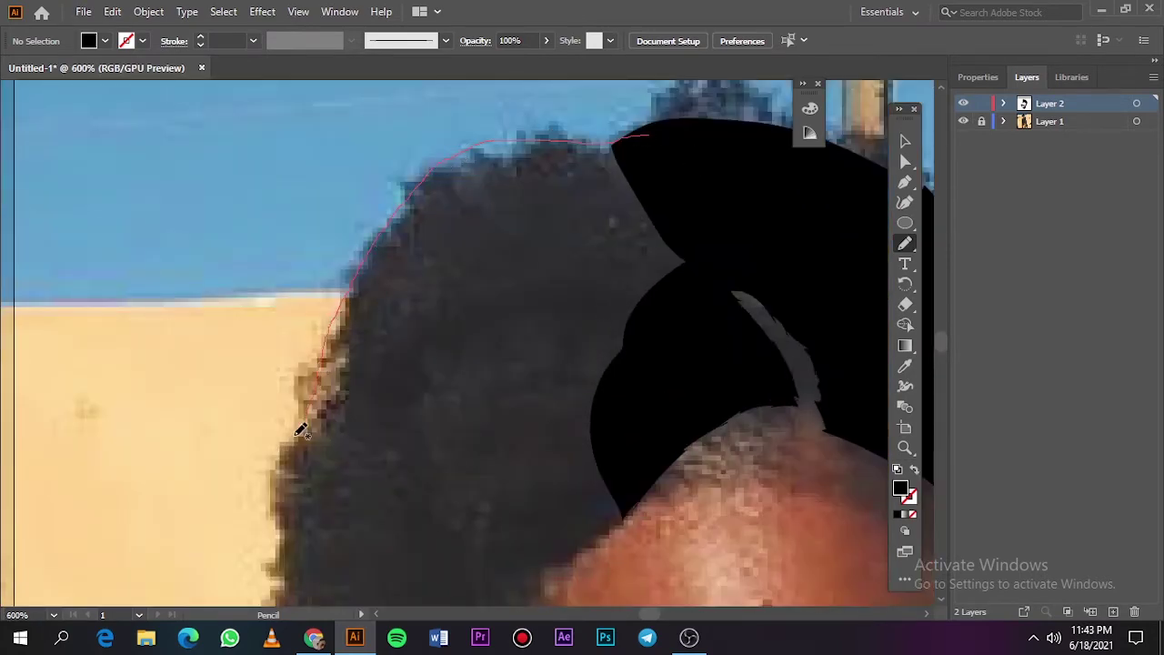
pyautogui.moveTo(301, 431); pyautogui.dragTo(540, 552)
pyautogui.moveTo(649, 480)
pyautogui.mouseDown()
pyautogui.moveTo(681, 148)
pyautogui.moveTo(651, 137)
pyautogui.mouseUp()
pyautogui.scroll(-5, 663, 127)
pyautogui.scroll(3, 430, 291)
pyautogui.scroll(3, 534, 322)
pyautogui.scroll(1, 535, 322)
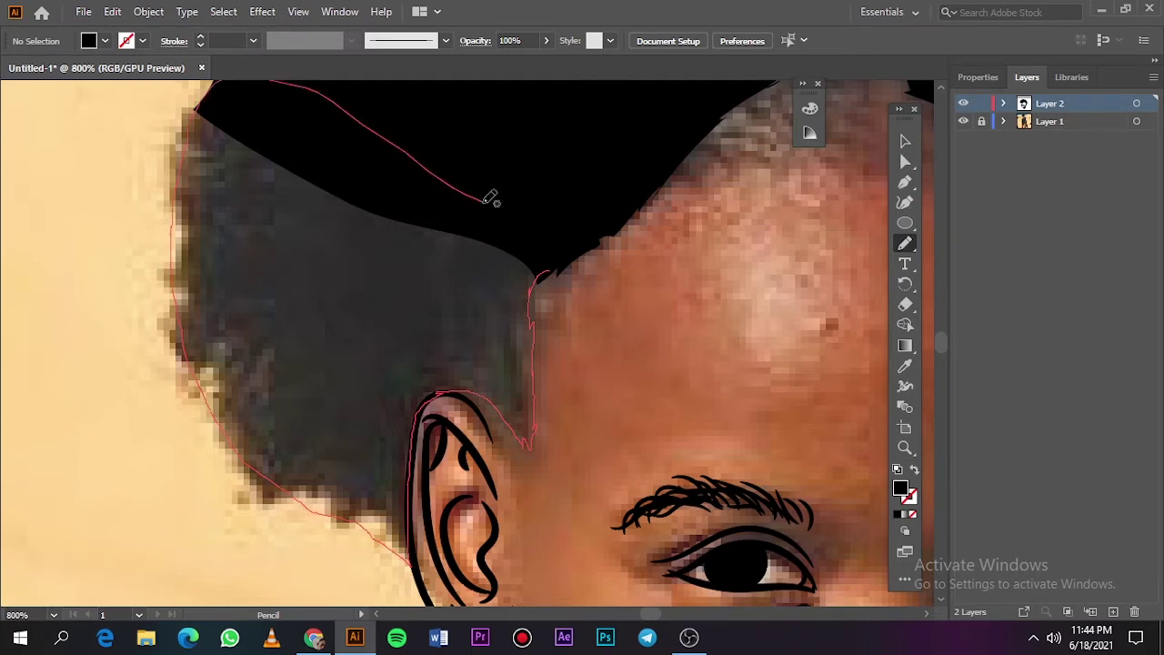
# Fill the hair down beside the ear, then set stroke weight to 0.25 pt.
pyautogui.moveTo(182, 187); pyautogui.dragTo(552, 263)
pyautogui.hotkey('ctrl', '0')
pyautogui.click(963, 121)
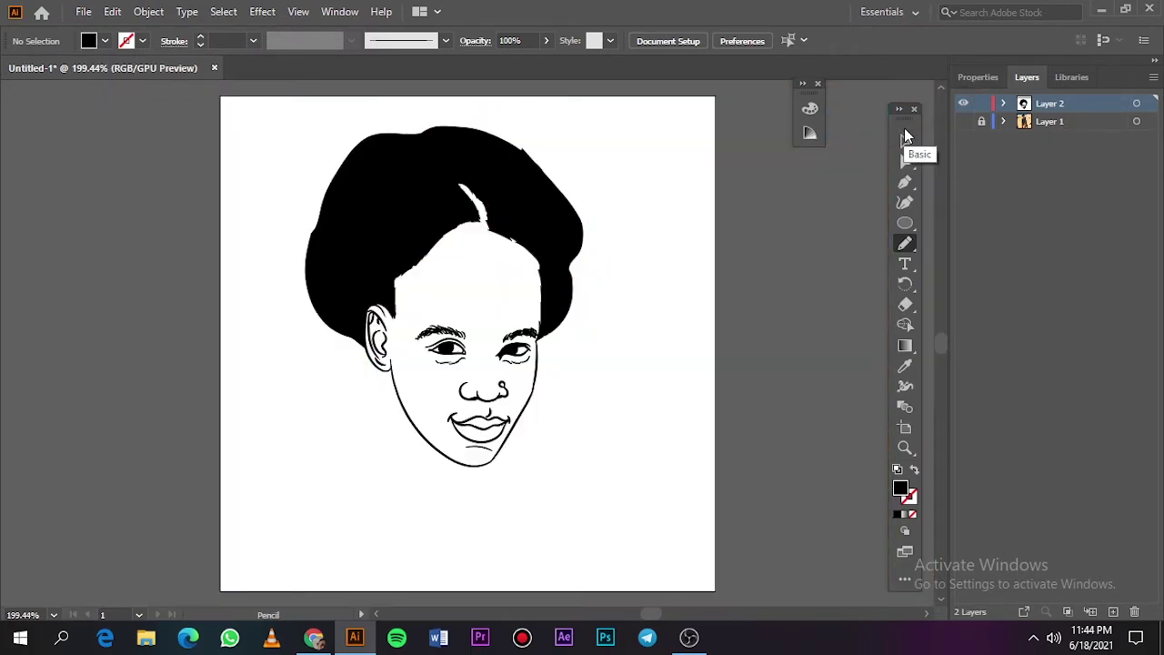
pyautogui.click(963, 121)
pyautogui.click(963, 121)
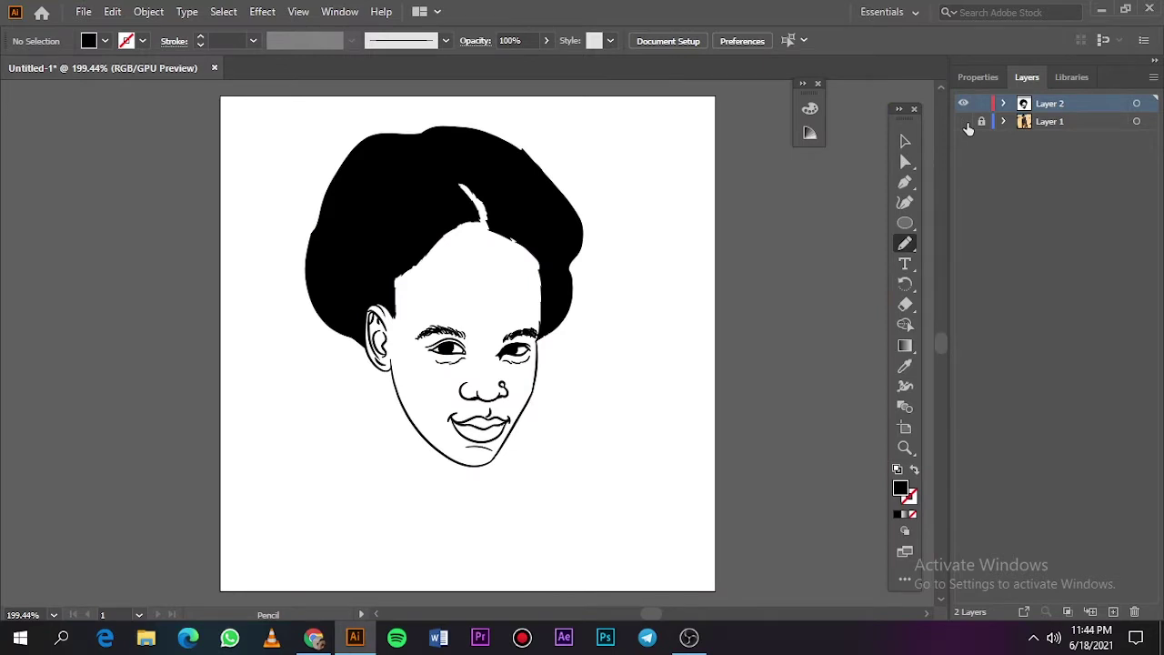
pyautogui.click(963, 121)
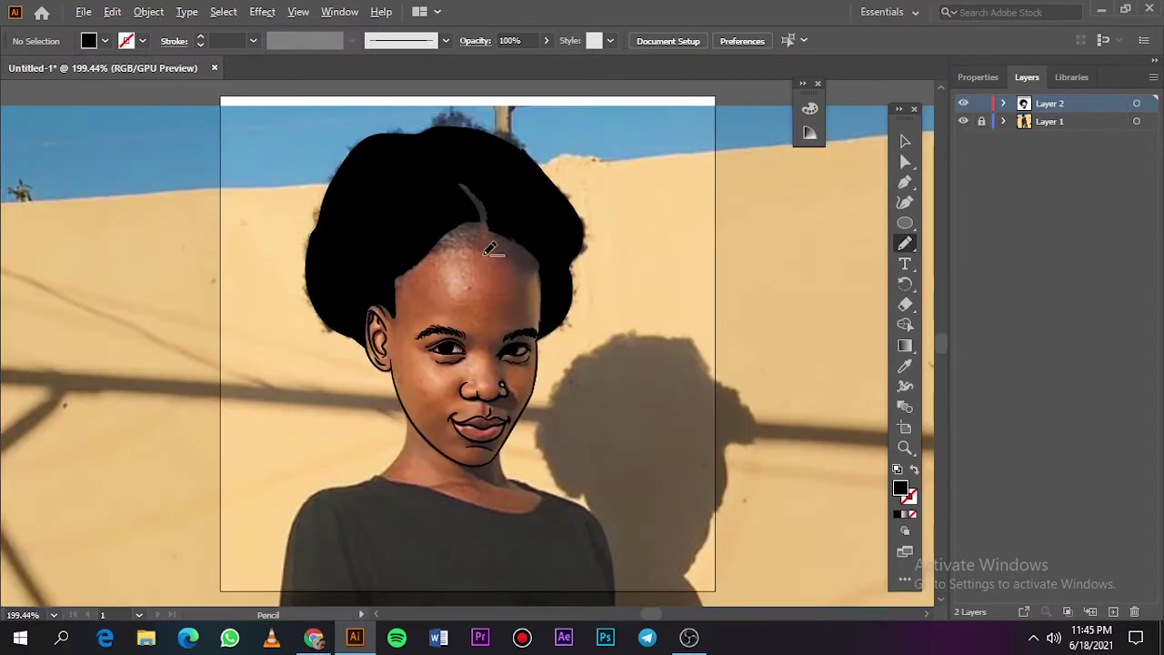
pyautogui.scroll(5, 489, 251)
pyautogui.click(253, 40)
pyautogui.click(219, 47)
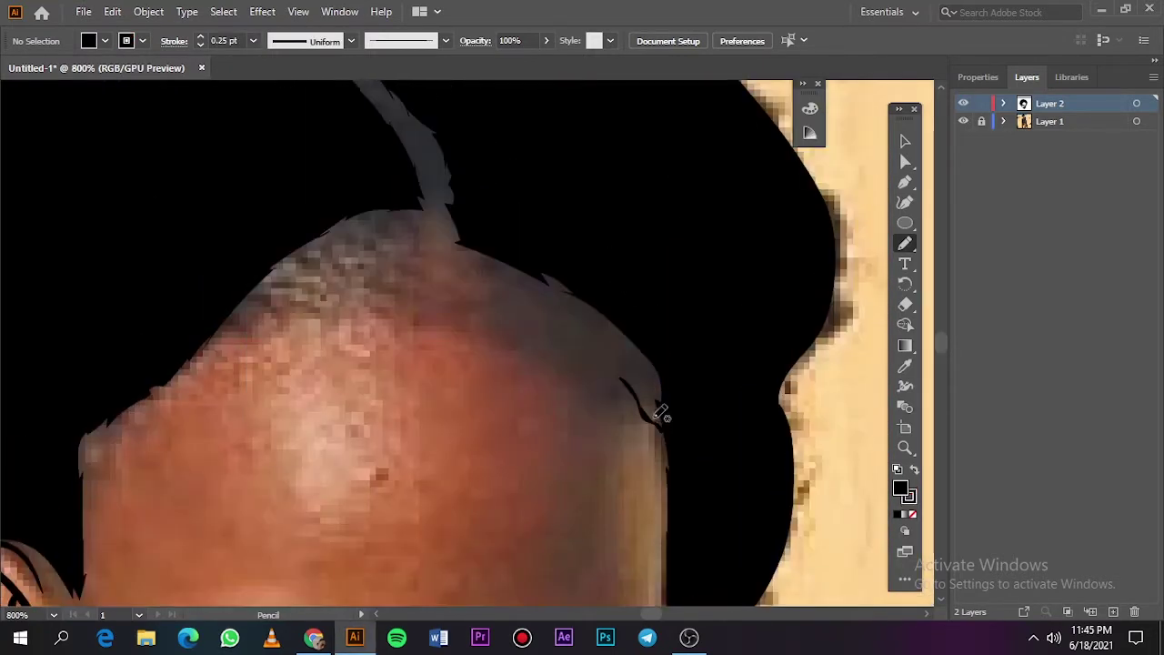
# Paint three fine hair strands along the right hairline with the Paintbrush.
pyautogui.hotkey('ctrl', 'z')
pyautogui.press('b')
pyautogui.moveTo(652, 431)
pyautogui.mouseDown()
pyautogui.moveTo(627, 389)
pyautogui.moveTo(538, 333)
pyautogui.mouseUp()
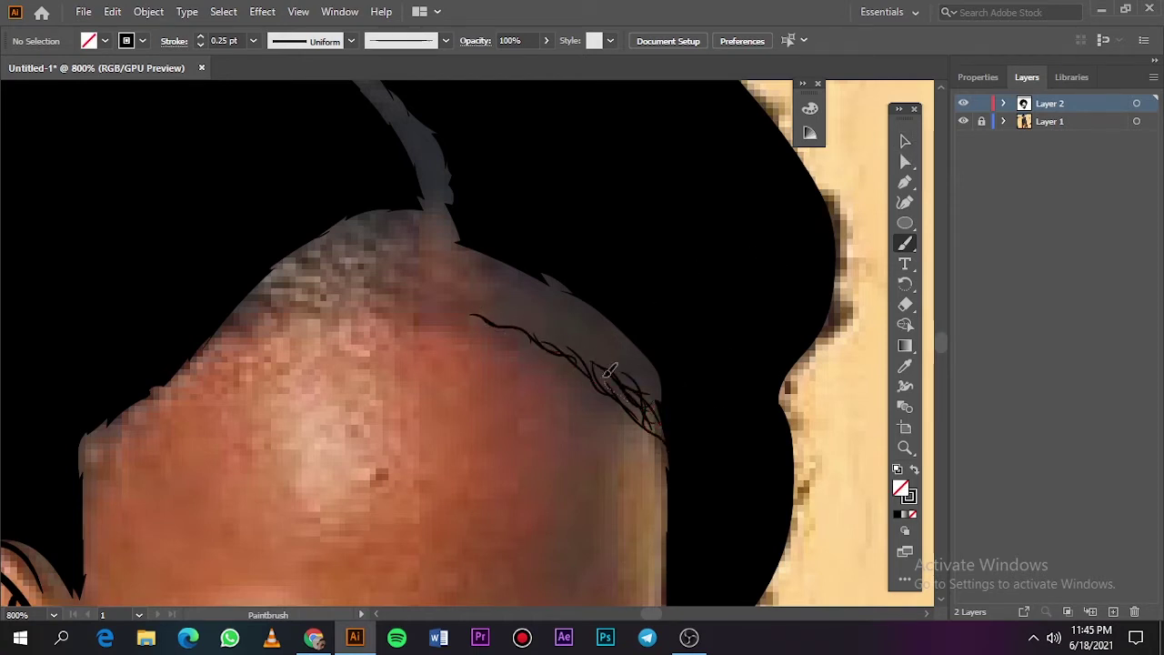
pyautogui.moveTo(677, 427)
pyautogui.mouseDown()
pyautogui.moveTo(591, 310)
pyautogui.moveTo(496, 267)
pyautogui.mouseUp()
pyautogui.moveTo(568, 350)
pyautogui.mouseDown()
pyautogui.moveTo(492, 269)
pyautogui.moveTo(517, 327)
pyautogui.mouseUp()
pyautogui.hotkey('ctrl', '0')
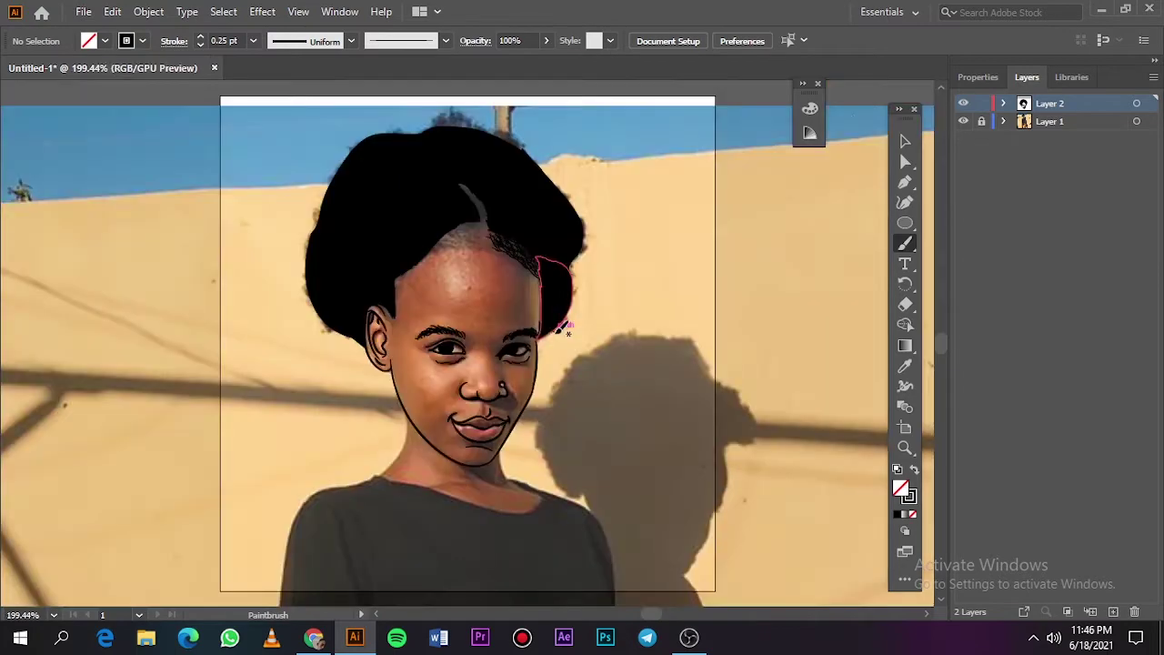
pyautogui.scroll(10, 545, 328)
pyautogui.scroll(3, 536, 218)
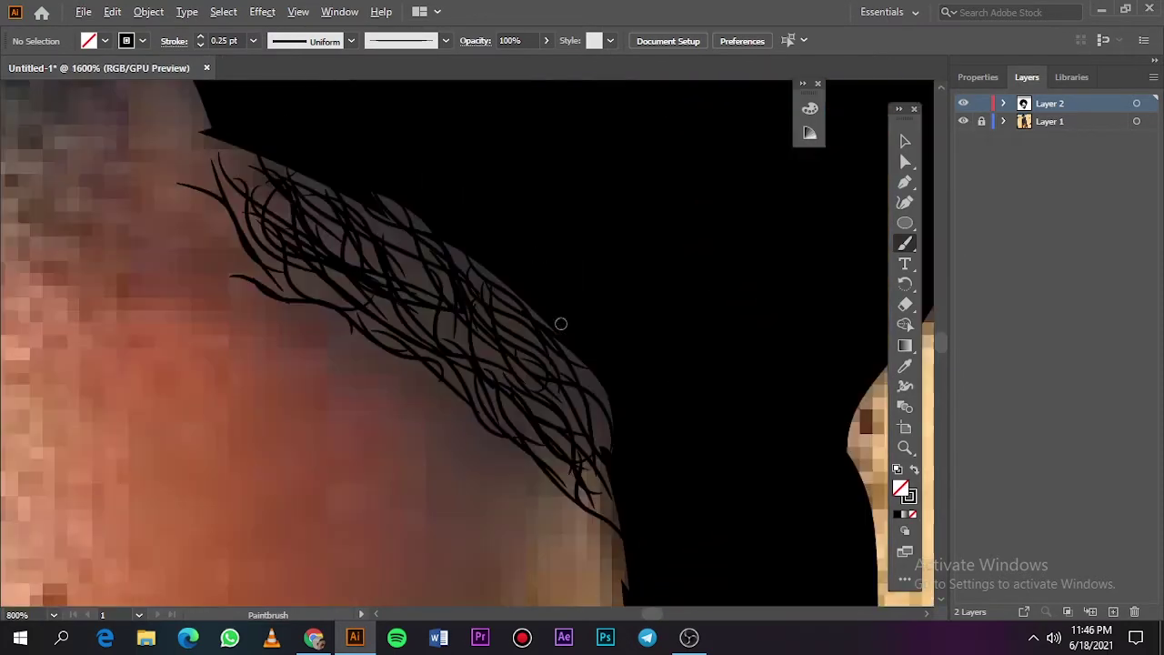
# Select the new hair strands and set their stroke weight to 0.5 pt.
pyautogui.press('v')
pyautogui.moveTo(544, 320); pyautogui.dragTo(499, 473)
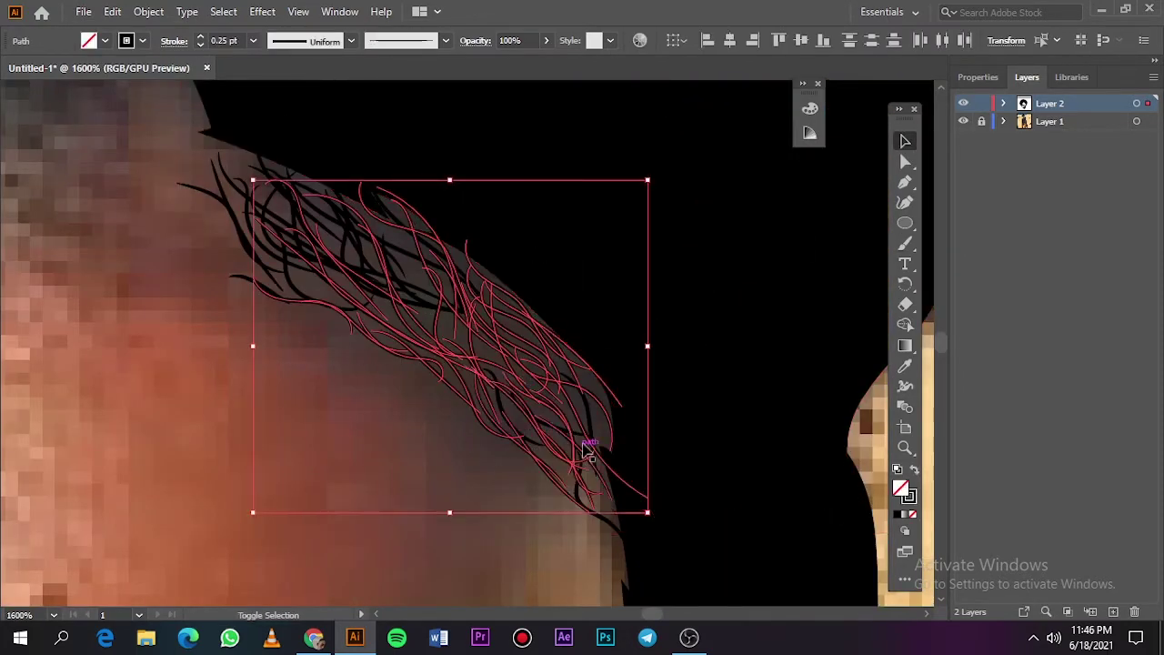
pyautogui.click(252, 40)
pyautogui.click(273, 77)
pyautogui.click(146, 239)
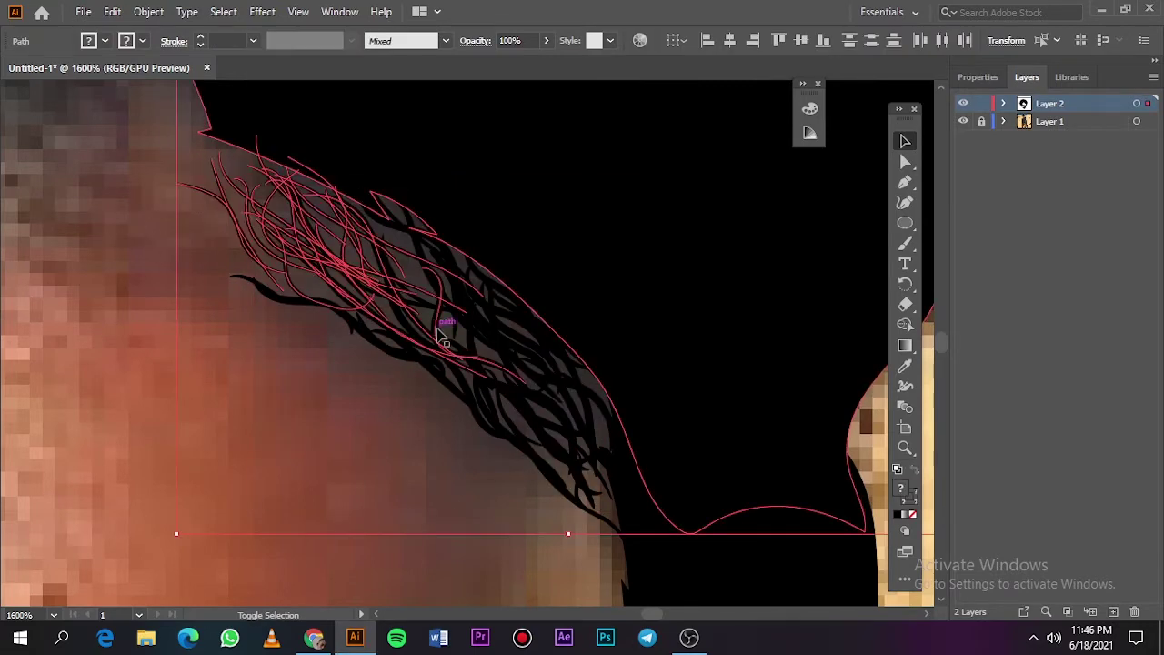
pyautogui.moveTo(442, 324); pyautogui.dragTo(533, 376)
pyautogui.press('i')
pyautogui.hotkey('ctrl', 'shift', 'a')
pyautogui.scroll(-3, 466, 481)
# Paint a short hair strand at the right hairline with the Paintbrush.
pyautogui.hotkey('ctrl', '0')
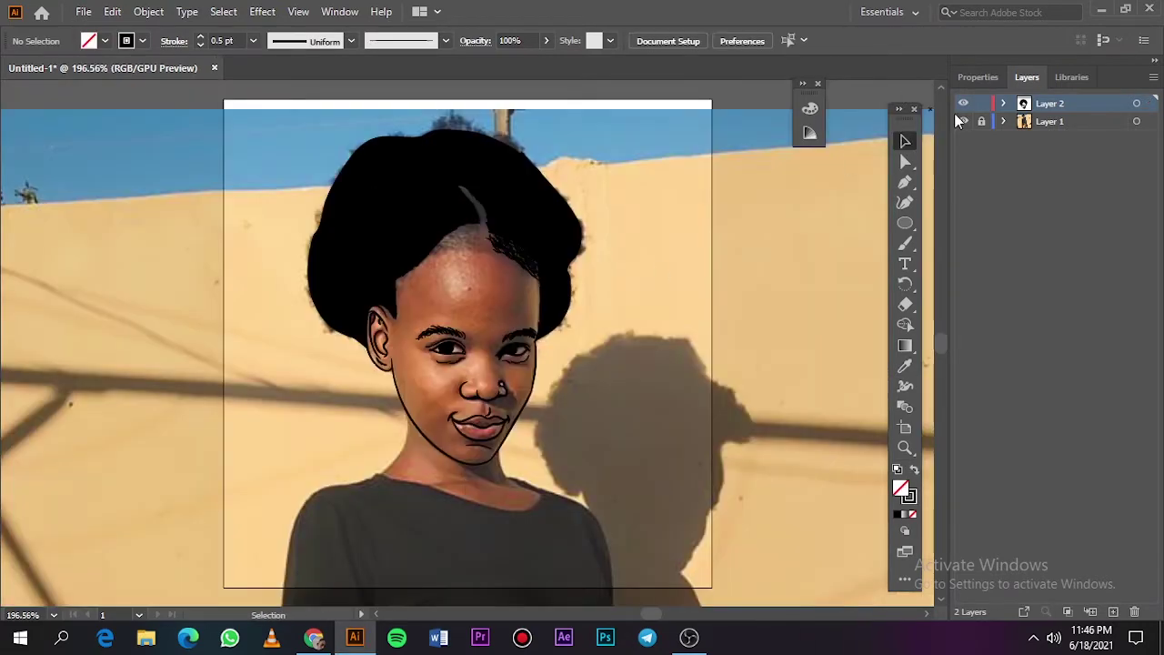
pyautogui.click(963, 121)
pyautogui.click(964, 121)
pyautogui.scroll(4, 550, 293)
pyautogui.press('b')
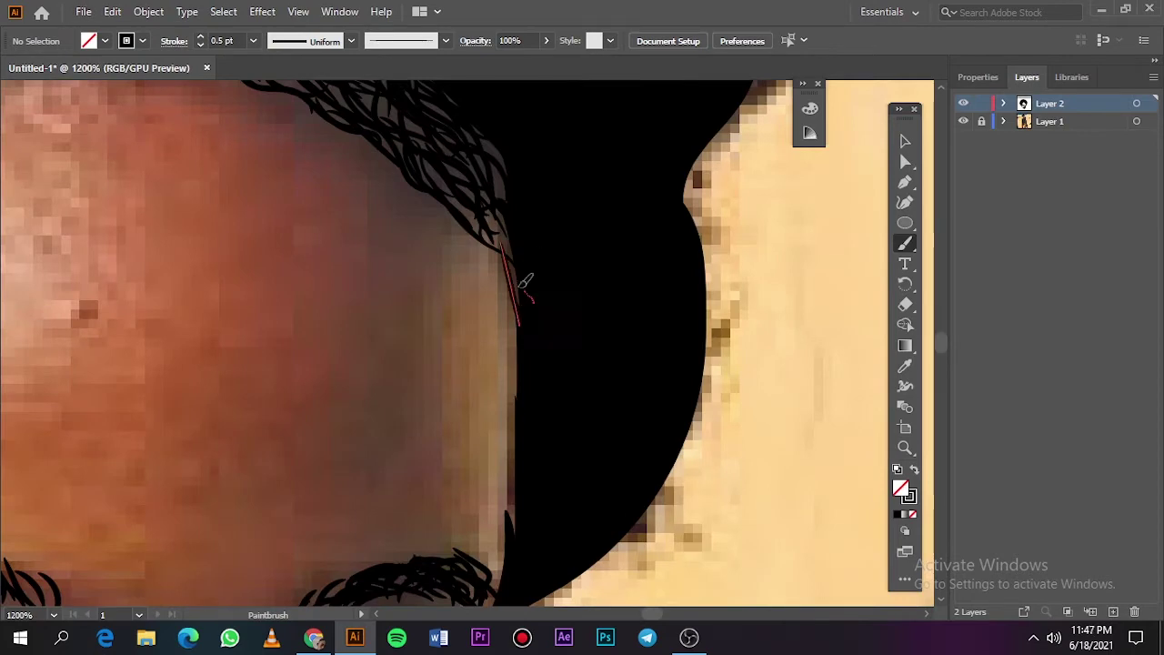
pyautogui.moveTo(520, 273); pyautogui.dragTo(507, 227)
# Toggle the reference photo off and on to check the line art.
pyautogui.hotkey('ctrl', '0')
pyautogui.click(963, 121)
pyautogui.click(963, 121)
pyautogui.scroll(4, 550, 289)
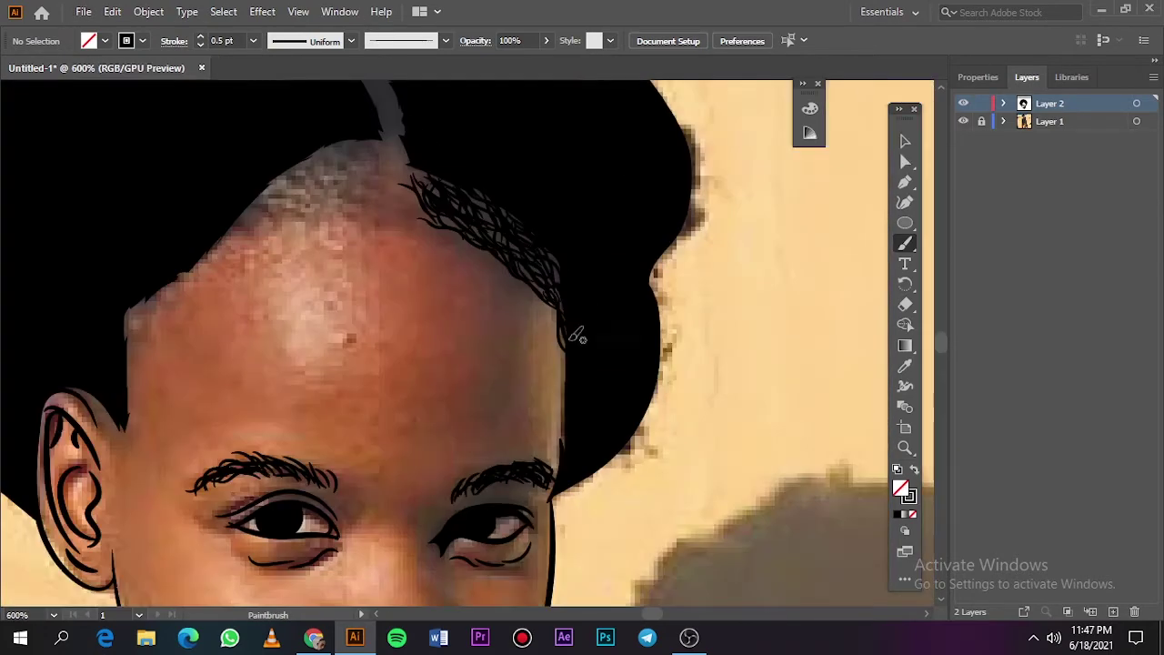
pyautogui.click(963, 121)
pyautogui.hotkey('ctrl', '0')
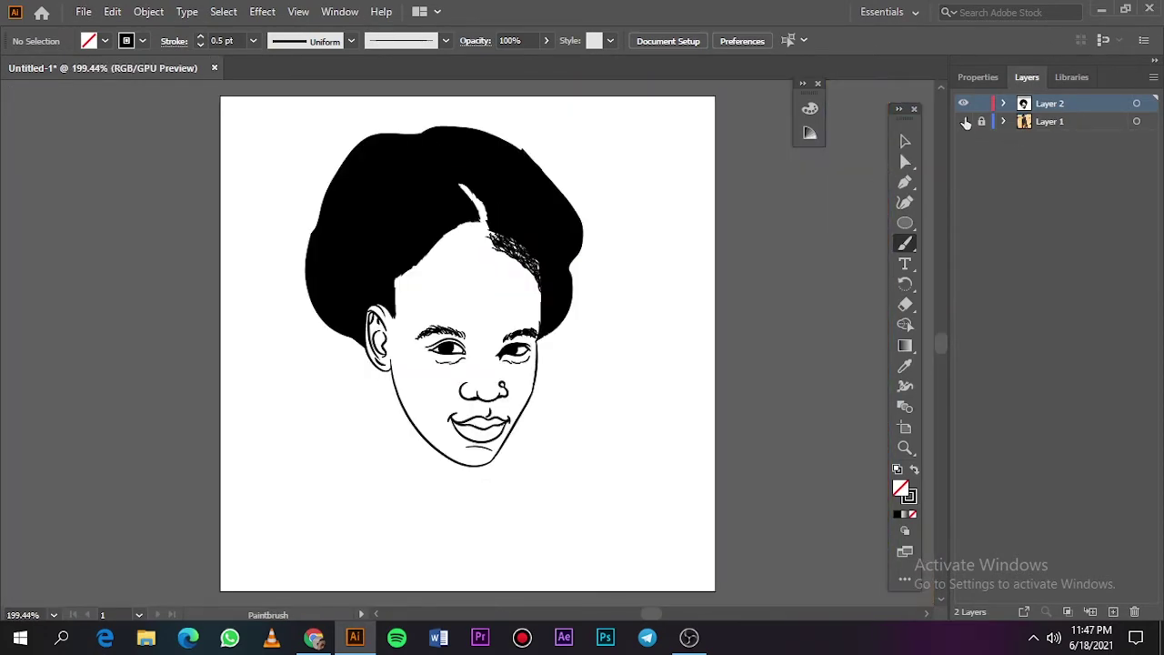
pyautogui.click(963, 121)
pyautogui.scroll(4, 533, 242)
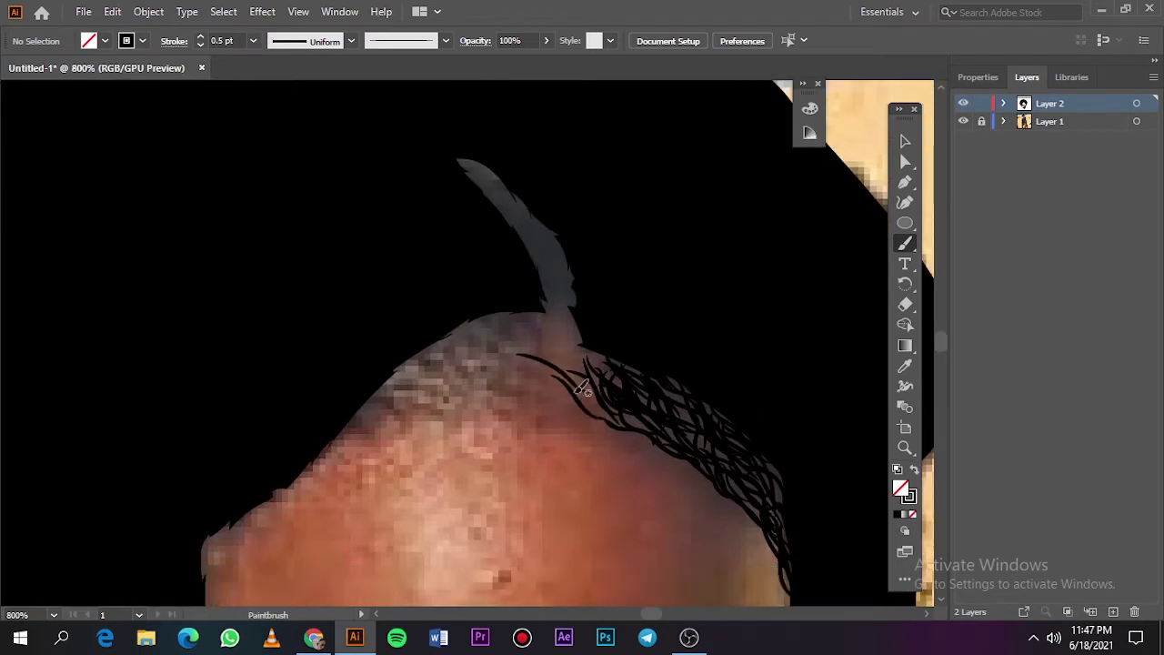
# Paint more hair strands along the forehead hairline to fill the gap.
pyautogui.moveTo(357, 411)
pyautogui.mouseDown()
pyautogui.moveTo(443, 367)
pyautogui.moveTo(400, 400)
pyautogui.moveTo(491, 318)
pyautogui.moveTo(546, 319)
pyautogui.mouseUp()
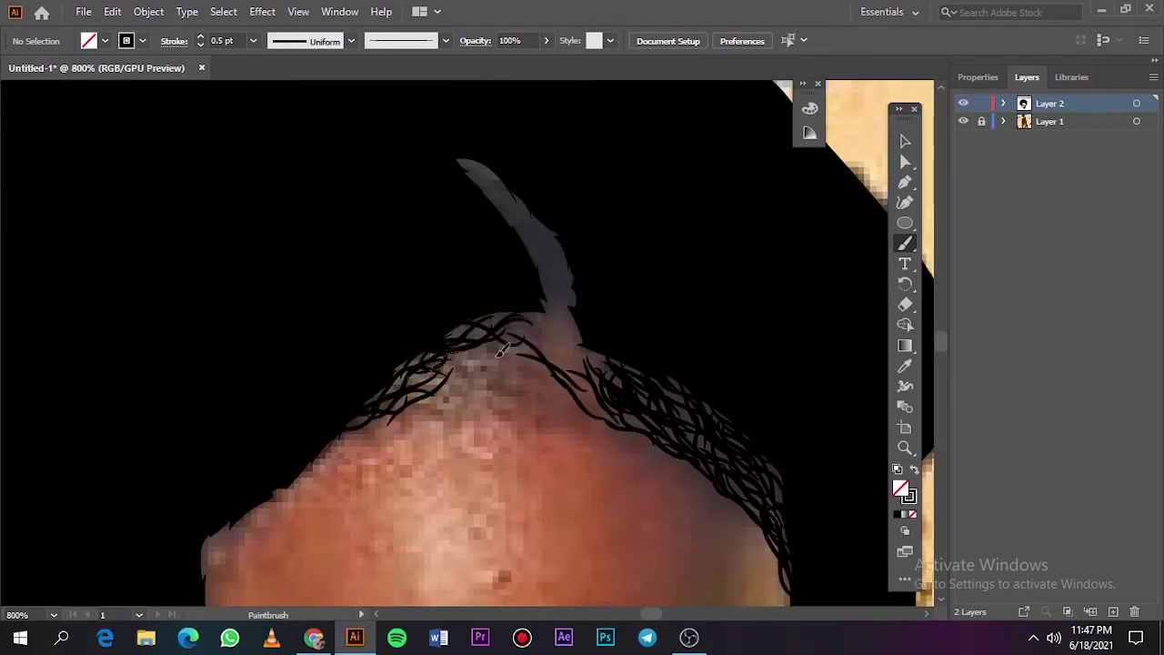
pyautogui.moveTo(428, 377)
pyautogui.mouseDown()
pyautogui.moveTo(492, 384)
pyautogui.moveTo(442, 391)
pyautogui.moveTo(582, 400)
pyautogui.moveTo(464, 354)
pyautogui.mouseUp()
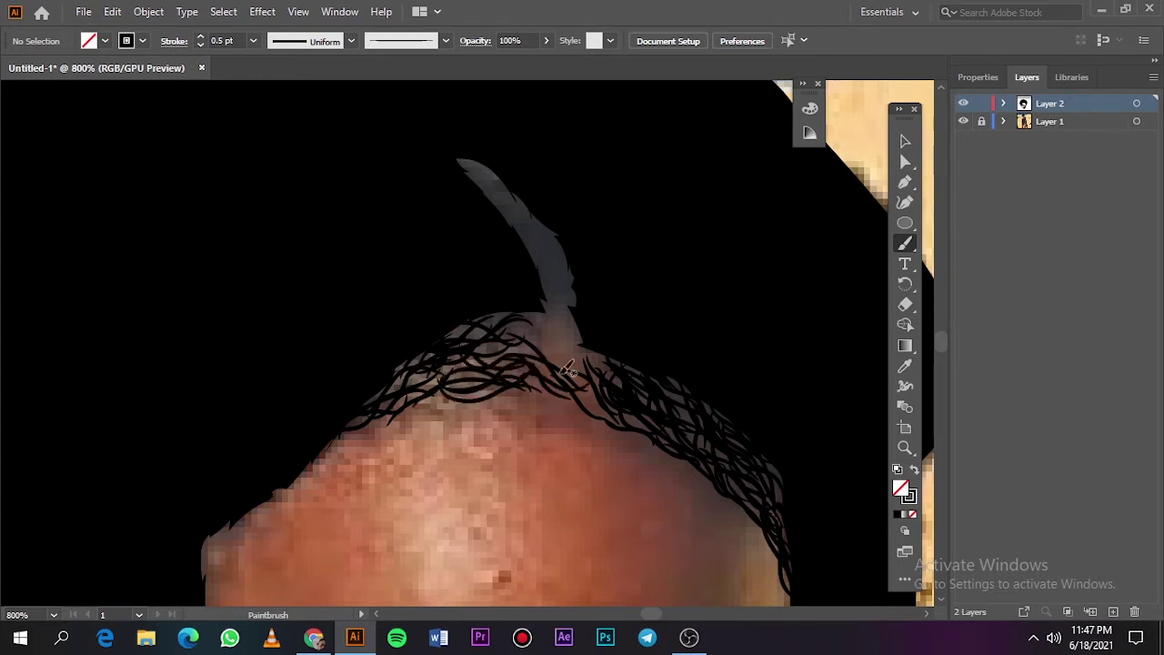
pyautogui.moveTo(523, 323); pyautogui.dragTo(542, 355)
pyautogui.scroll(3, 579, 348)
# Paint curly strands up the light hair tuft, then hide the photo to check.
pyautogui.moveTo(582, 400); pyautogui.dragTo(514, 300)
pyautogui.moveTo(520, 344)
pyautogui.mouseDown()
pyautogui.moveTo(488, 263)
pyautogui.moveTo(510, 305)
pyautogui.mouseUp()
pyautogui.moveTo(460, 264); pyautogui.dragTo(496, 300)
pyautogui.moveTo(551, 364); pyautogui.dragTo(511, 302)
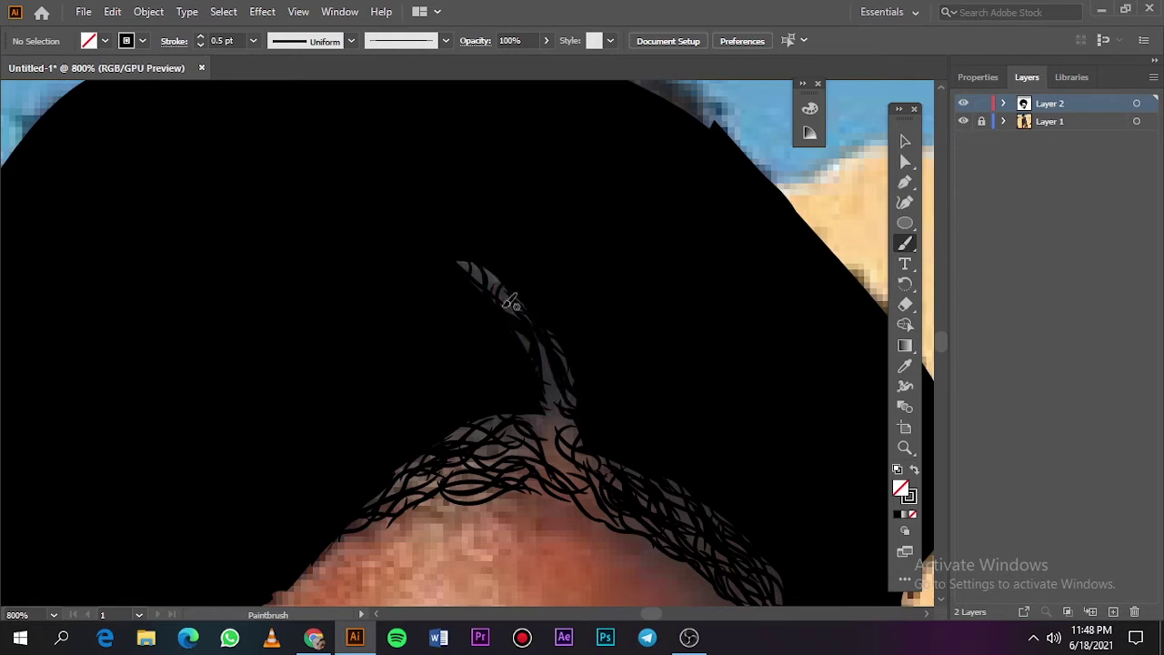
pyautogui.moveTo(546, 384); pyautogui.dragTo(527, 410)
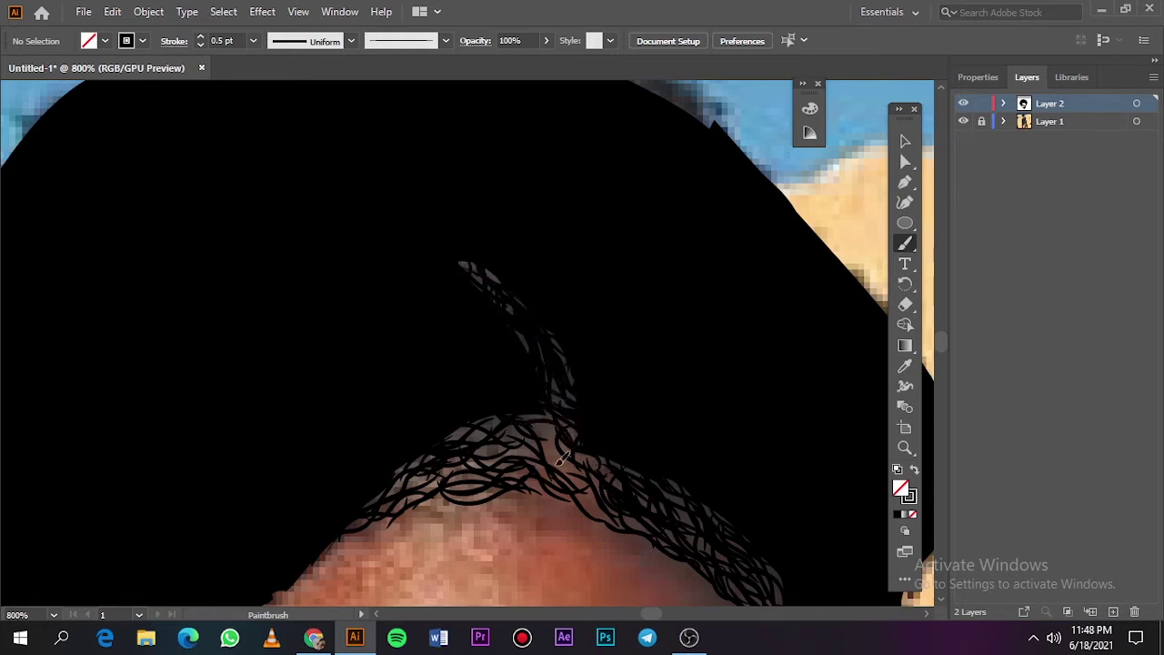
pyautogui.hotkey('ctrl', '0')
pyautogui.click(962, 122)
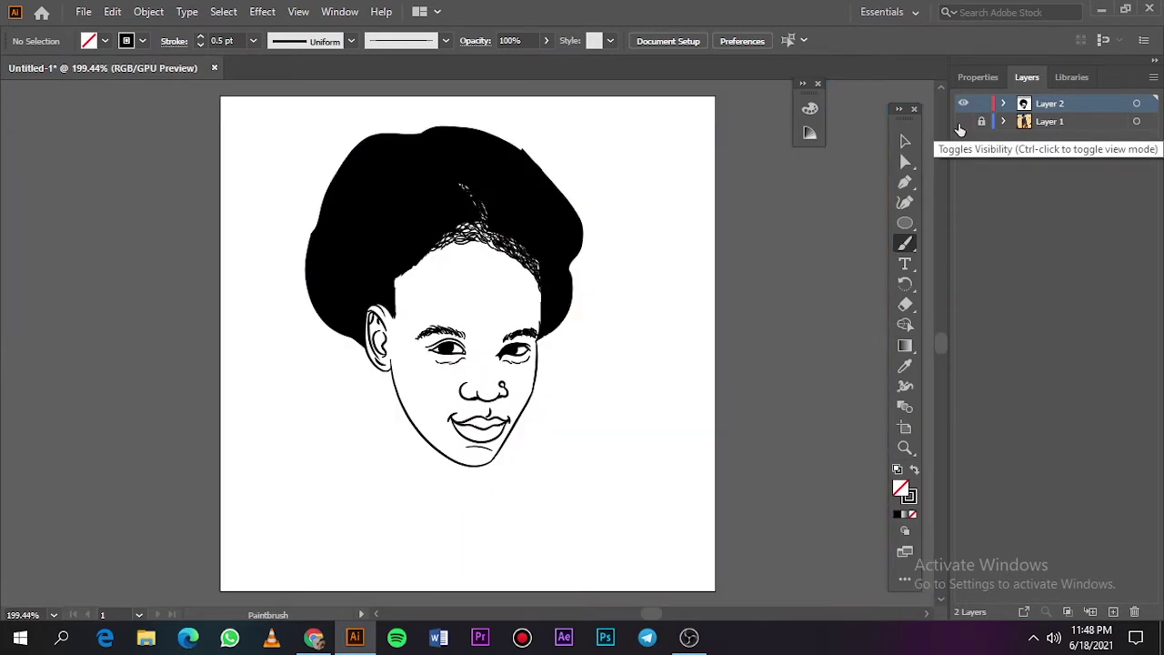
pyautogui.click(253, 40)
# Set the brush stroke to 0.25 pt and paint fine strands along the forehead hairline and temple.
pyautogui.click(273, 65)
pyautogui.scroll(5, 423, 296)
pyautogui.click(962, 122)
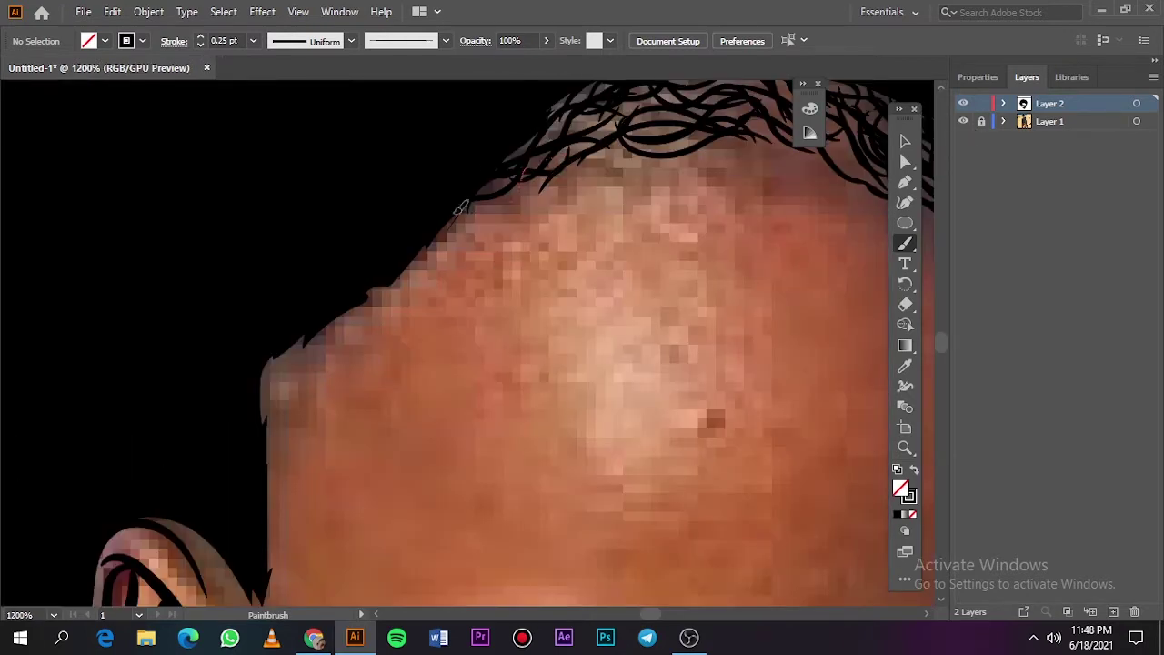
pyautogui.moveTo(460, 208)
pyautogui.mouseDown()
pyautogui.moveTo(314, 368)
pyautogui.moveTo(263, 400)
pyautogui.moveTo(307, 398)
pyautogui.mouseUp()
pyautogui.scroll(-1, 308, 380)
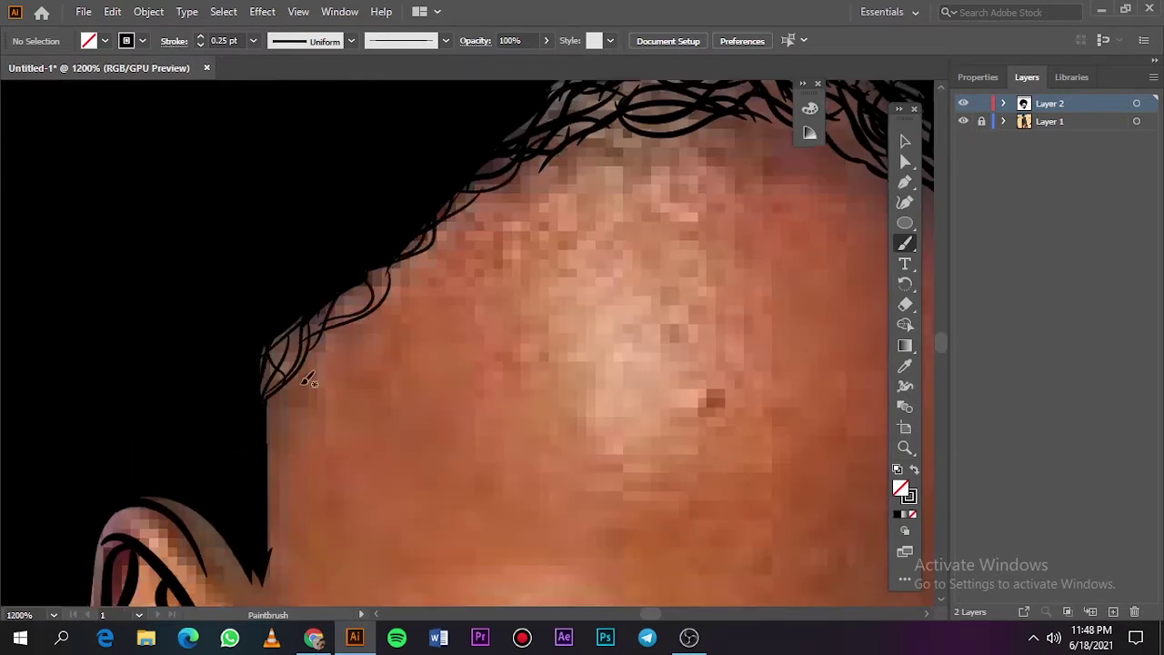
pyautogui.scroll(-5, 307, 380)
pyautogui.moveTo(291, 273); pyautogui.dragTo(271, 455)
pyautogui.scroll(-2, 271, 445)
pyautogui.moveTo(260, 373); pyautogui.dragTo(222, 450)
pyautogui.hscroll(-2, 260, 442)
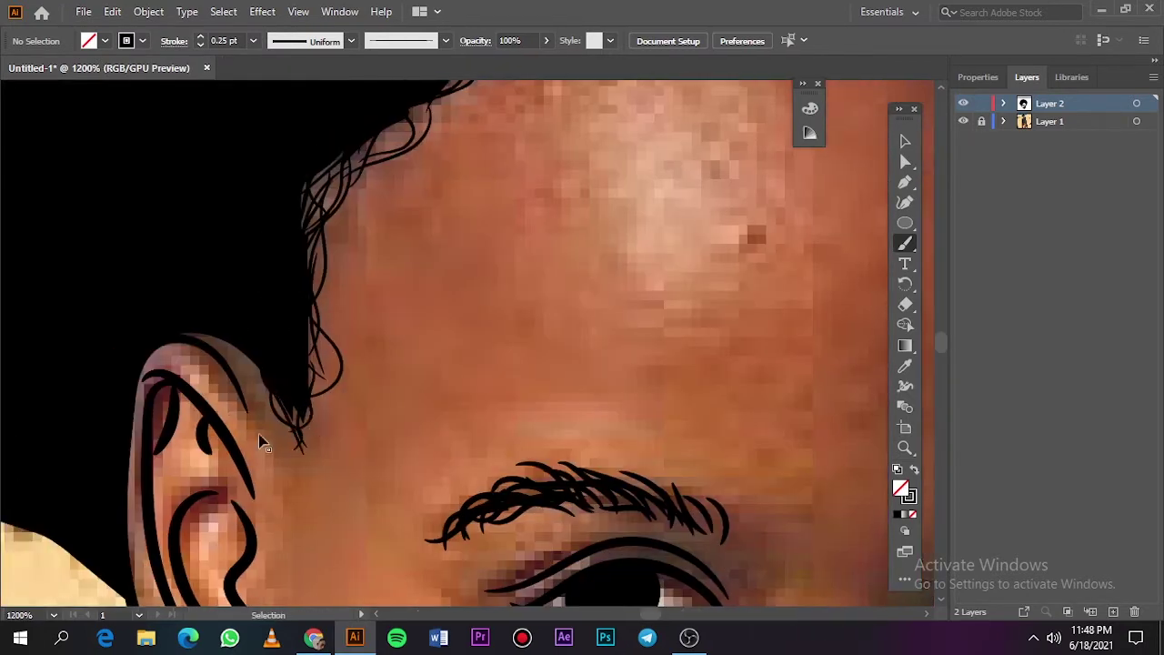
pyautogui.scroll(-2, 259, 443)
pyautogui.moveTo(313, 350); pyautogui.dragTo(350, 405)
# Compare the new strands against the artwork with the reference photo hidden and shown.
pyautogui.hotkey('ctrl', '0')
pyautogui.click(963, 121)
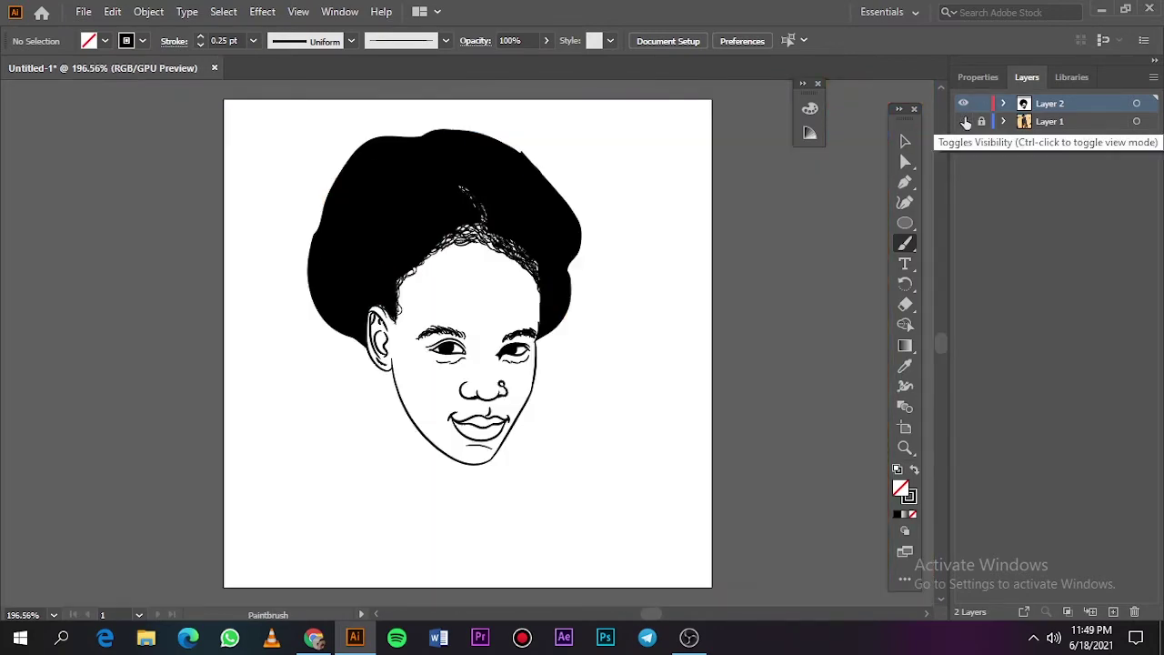
pyautogui.click(963, 121)
pyautogui.scroll(3, 428, 270)
pyautogui.press('v')
pyautogui.hotkey('ctrl', '0')
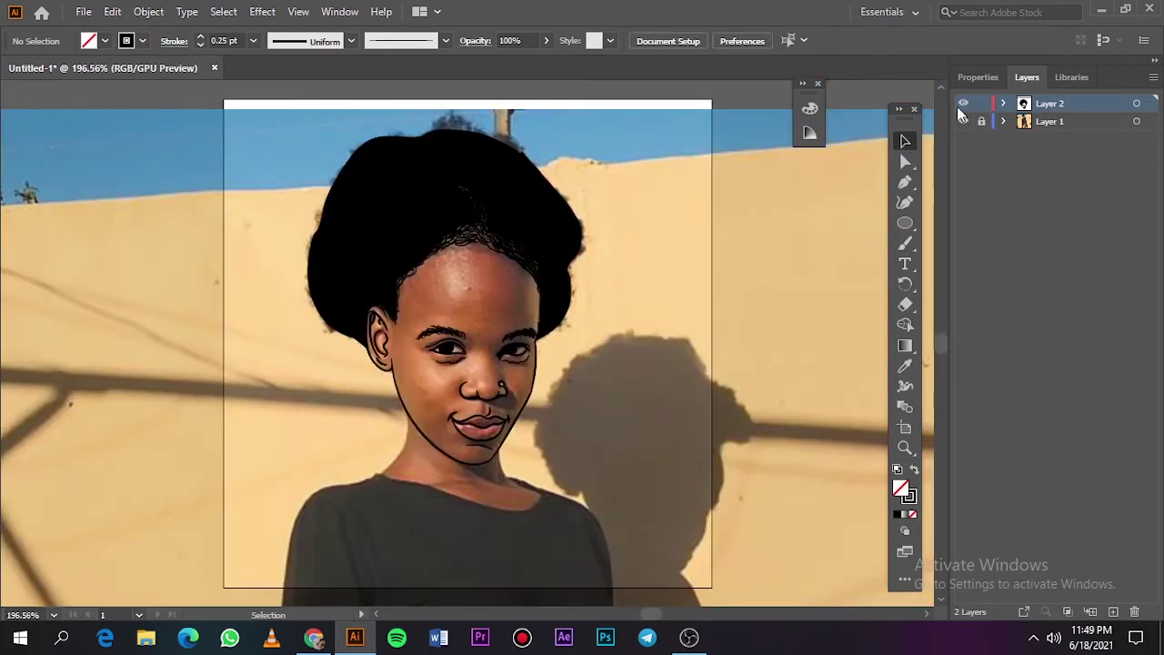
pyautogui.click(964, 121)
pyautogui.click(963, 121)
# Paint three more short strands along the hair edge and the hairline.
pyautogui.press('b')
pyautogui.scroll(5, 549, 372)
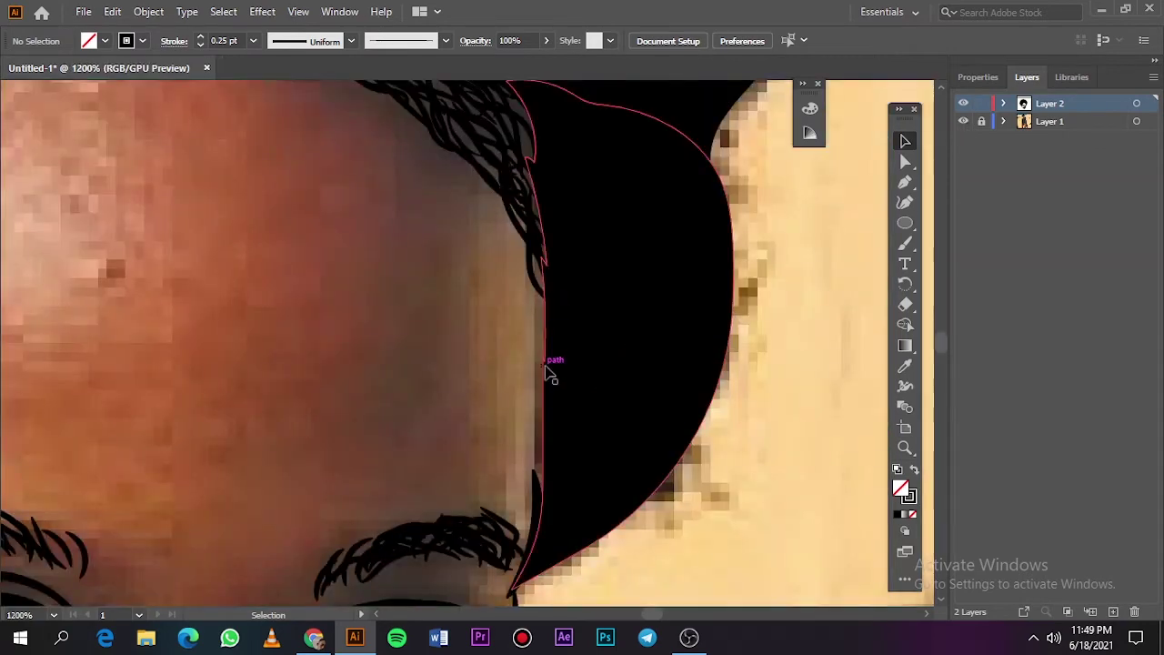
pyautogui.moveTo(553, 275); pyautogui.dragTo(536, 405)
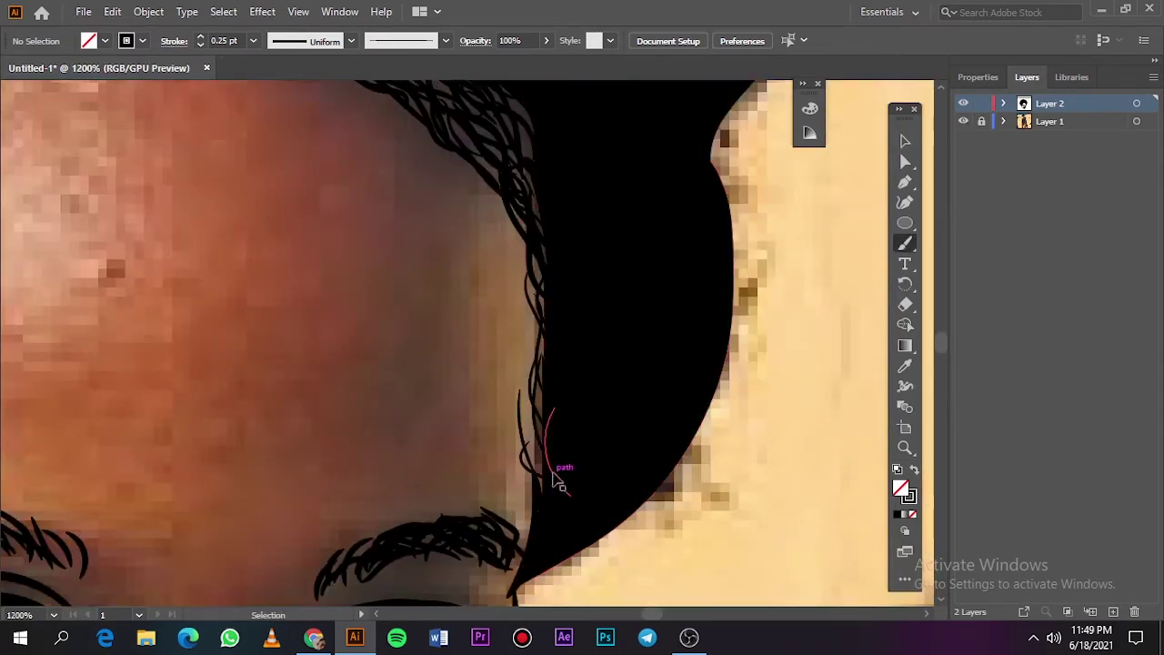
pyautogui.scroll(5, 546, 400)
pyautogui.hscroll(-3, 462, 409)
pyautogui.moveTo(555, 366); pyautogui.dragTo(623, 450)
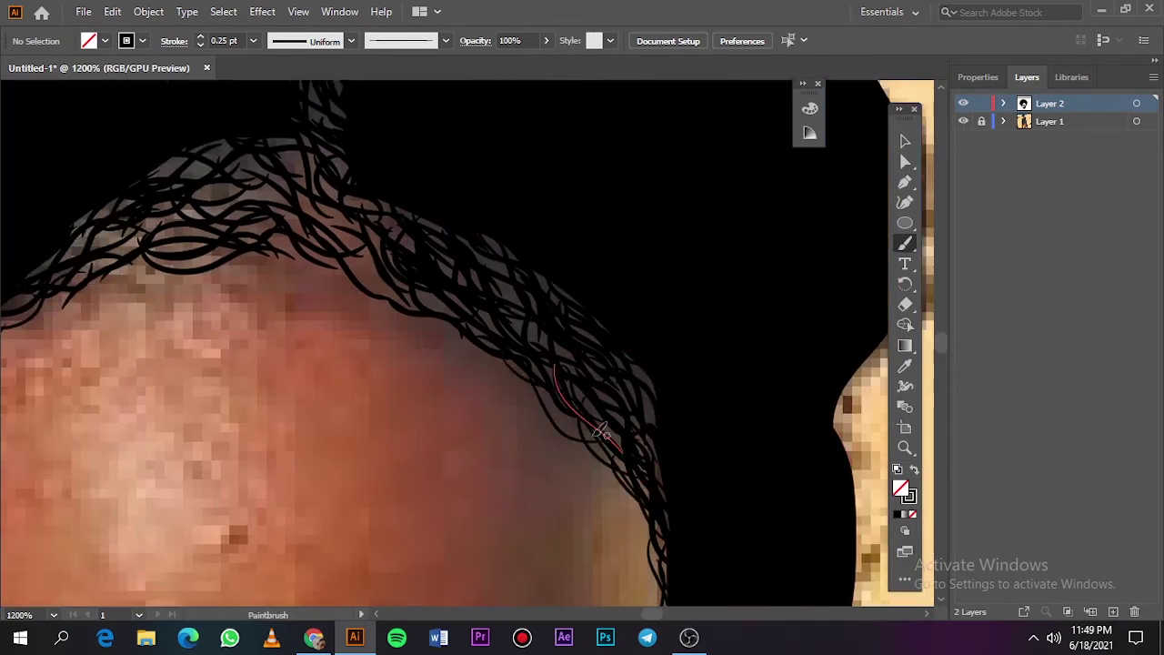
pyautogui.hscroll(-3, 364, 273)
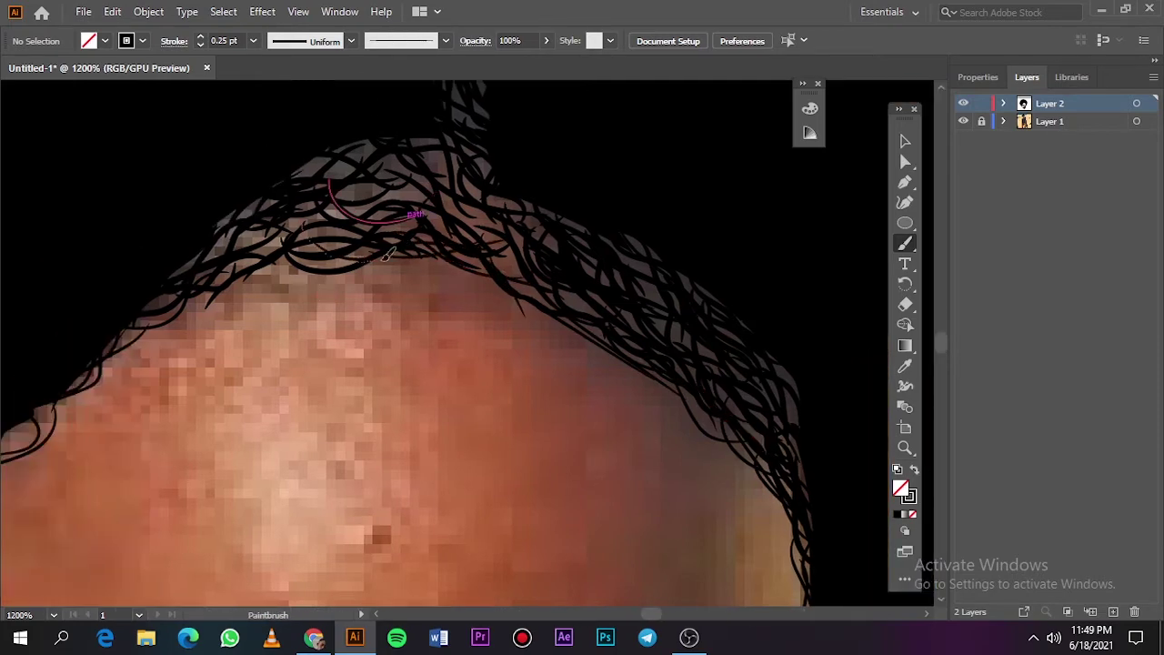
pyautogui.moveTo(290, 251); pyautogui.dragTo(422, 259)
pyautogui.hscroll(-3, 382, 272)
# Review the whole portrait with the reference photo hidden, then show it again.
pyautogui.hotkey('ctrl', '0')
pyautogui.click(963, 121)
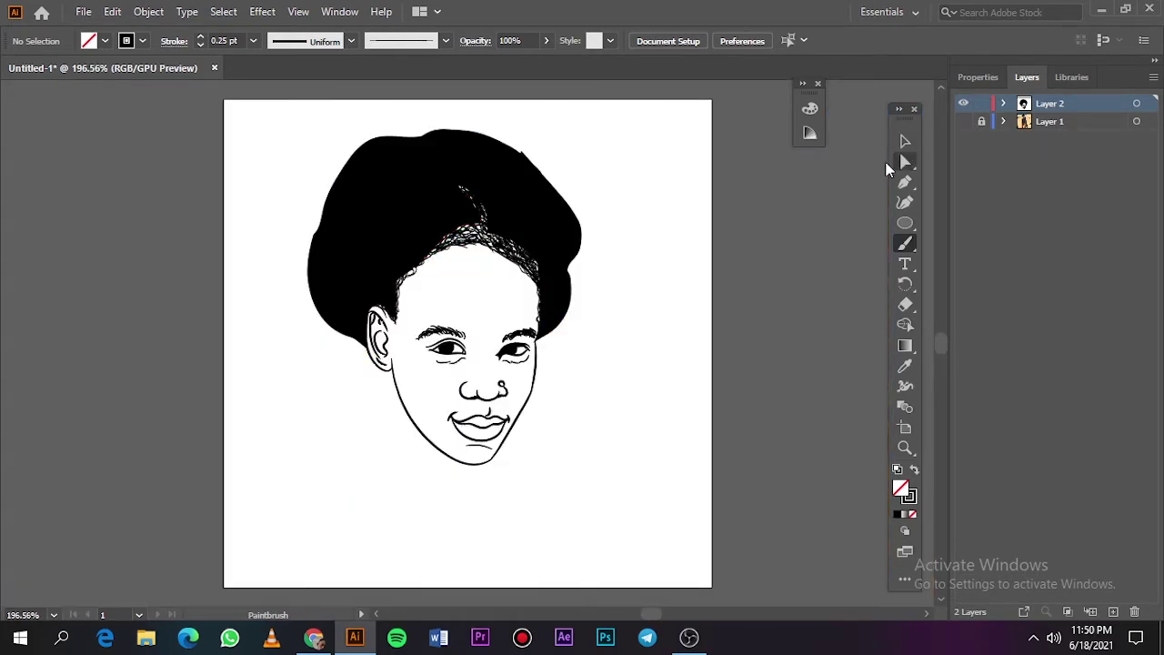
pyautogui.scroll(5, 509, 241)
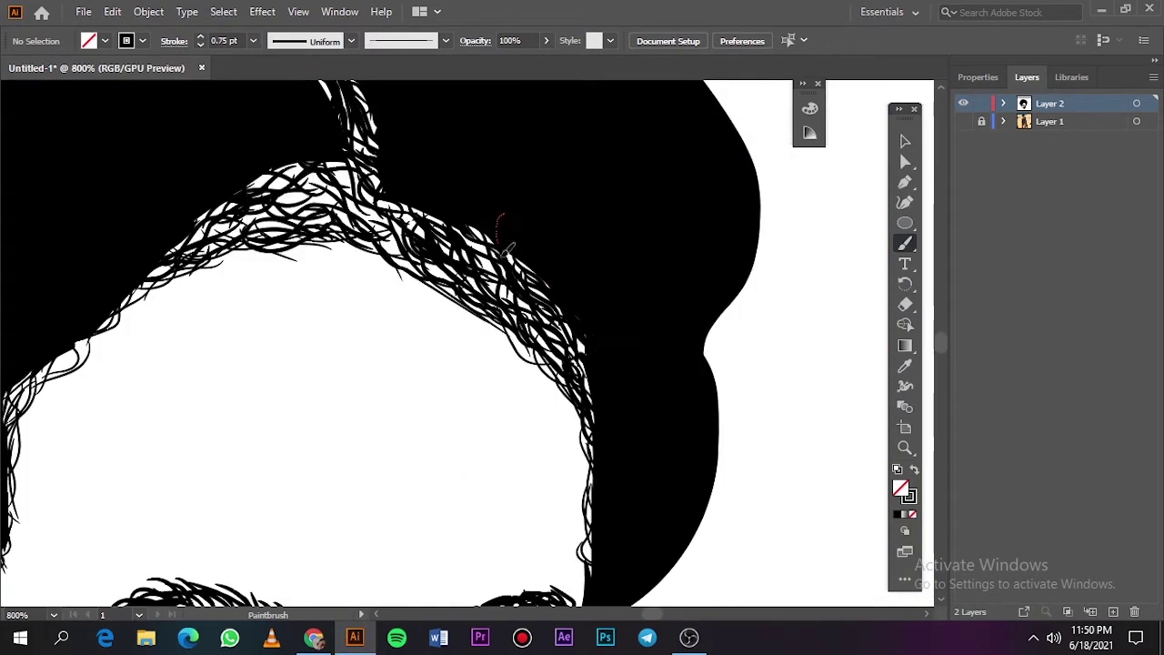
pyautogui.scroll(3, 400, 255)
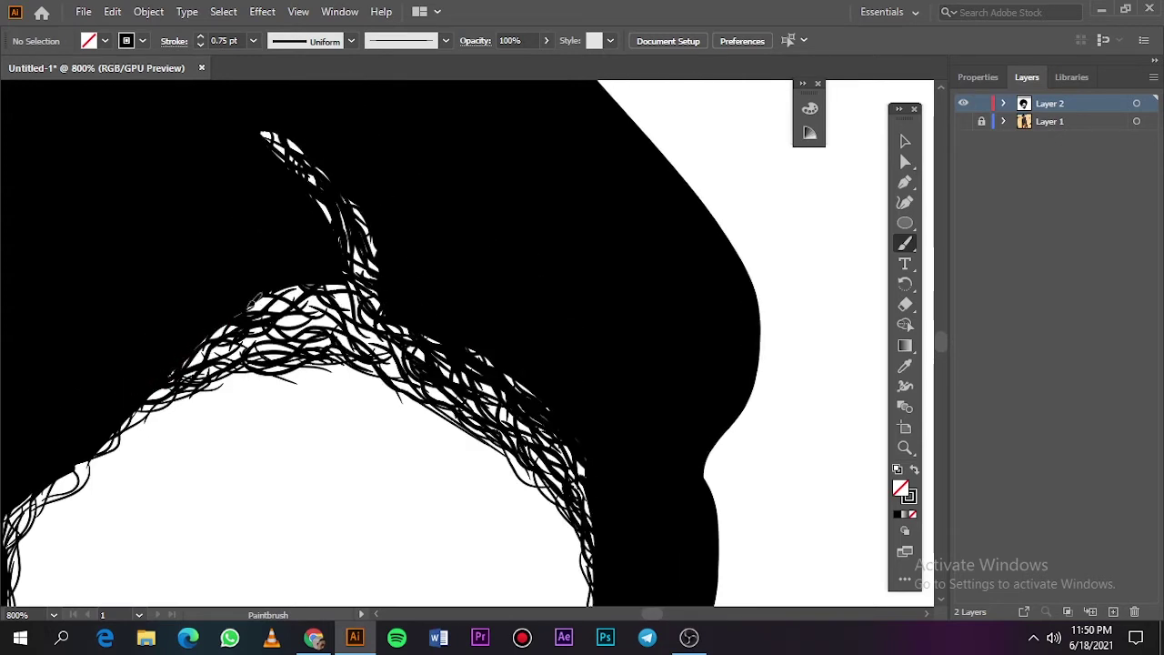
pyautogui.scroll(3, 322, 275)
pyautogui.hotkey('ctrl', '0')
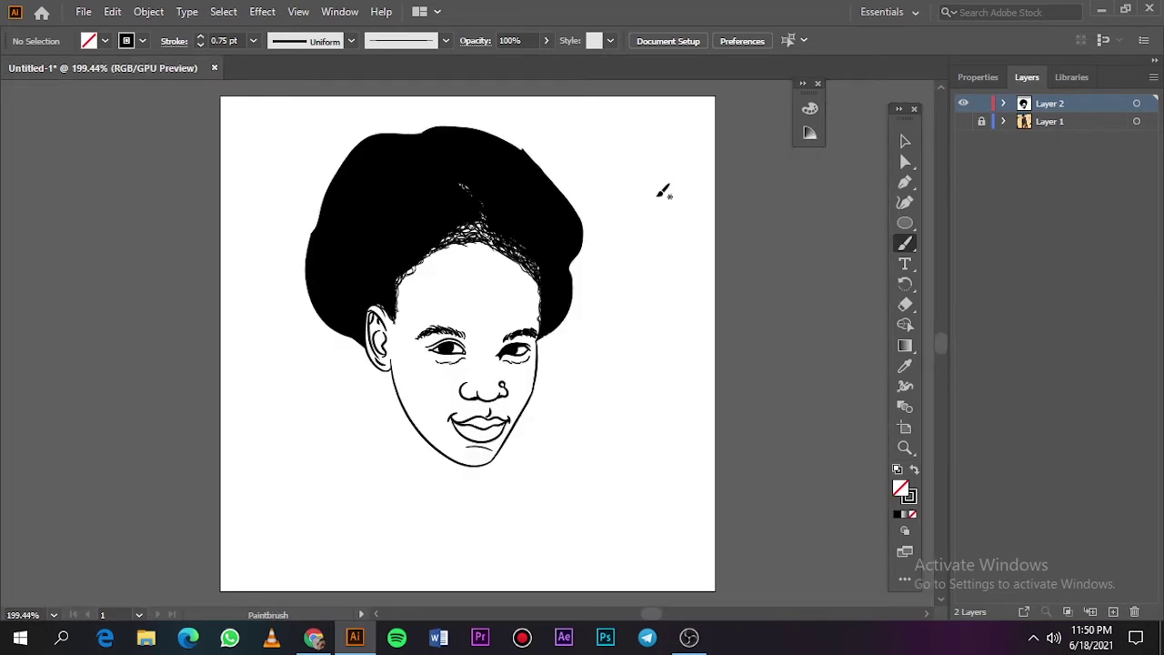
pyautogui.click(963, 121)
# Paint curly strands near the hairline and where the hair meets the temple.
pyautogui.scroll(4, 434, 497)
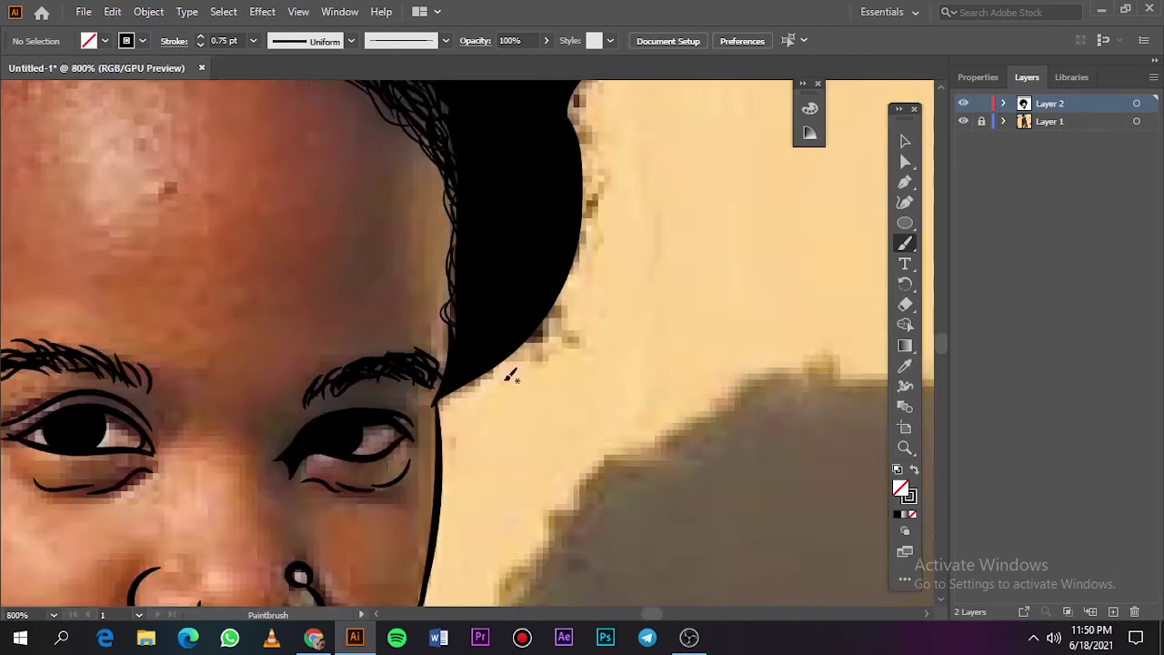
pyautogui.scroll(3, 434, 496)
pyautogui.moveTo(435, 460); pyautogui.dragTo(408, 423)
pyautogui.moveTo(509, 387); pyautogui.dragTo(446, 450)
pyautogui.scroll(-3, 473, 427)
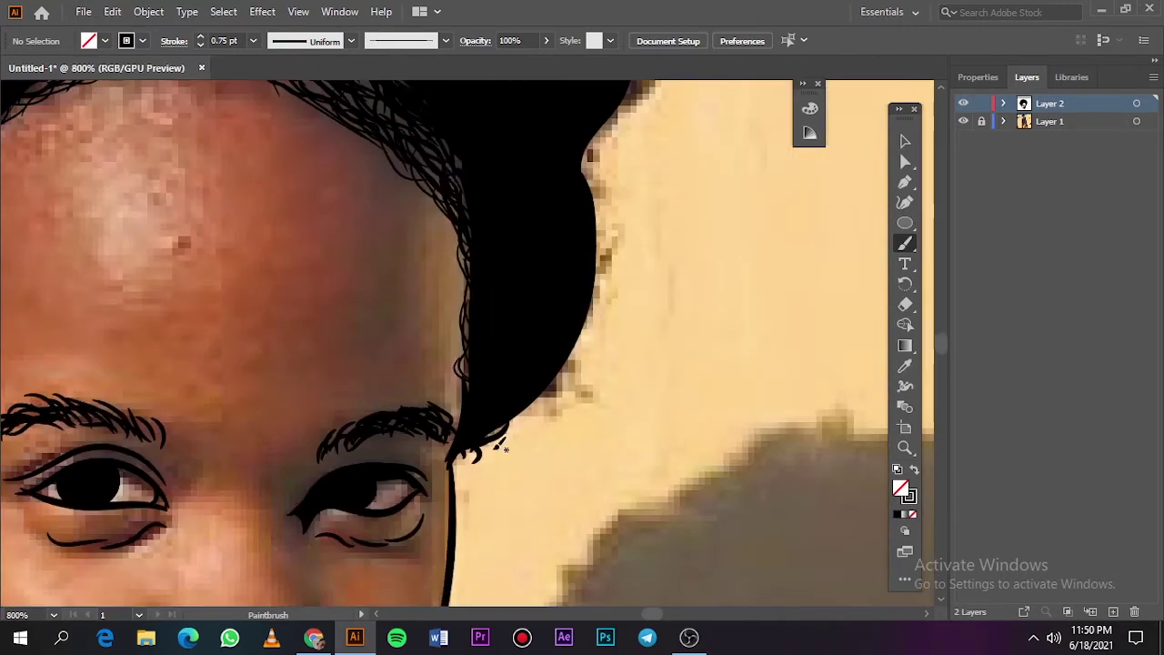
pyautogui.moveTo(582, 377); pyautogui.dragTo(527, 405)
pyautogui.moveTo(582, 351); pyautogui.dragTo(514, 432)
pyautogui.scroll(2, 591, 437)
pyautogui.moveTo(591, 441); pyautogui.dragTo(582, 482)
pyautogui.moveTo(614, 405)
pyautogui.mouseDown()
pyautogui.moveTo(591, 478)
pyautogui.moveTo(614, 545)
pyautogui.mouseUp()
# Paint curls along the hair's right outer edge, then hide the reference photo.
pyautogui.scroll(2, 610, 436)
pyautogui.scroll(2, 648, 287)
pyautogui.scroll(-2, 647, 287)
pyautogui.moveTo(596, 441)
pyautogui.mouseDown()
pyautogui.moveTo(651, 286)
pyautogui.moveTo(623, 359)
pyautogui.mouseUp()
pyautogui.scroll(2, 636, 355)
pyautogui.hscroll(2, 636, 354)
pyautogui.moveTo(492, 327); pyautogui.dragTo(473, 454)
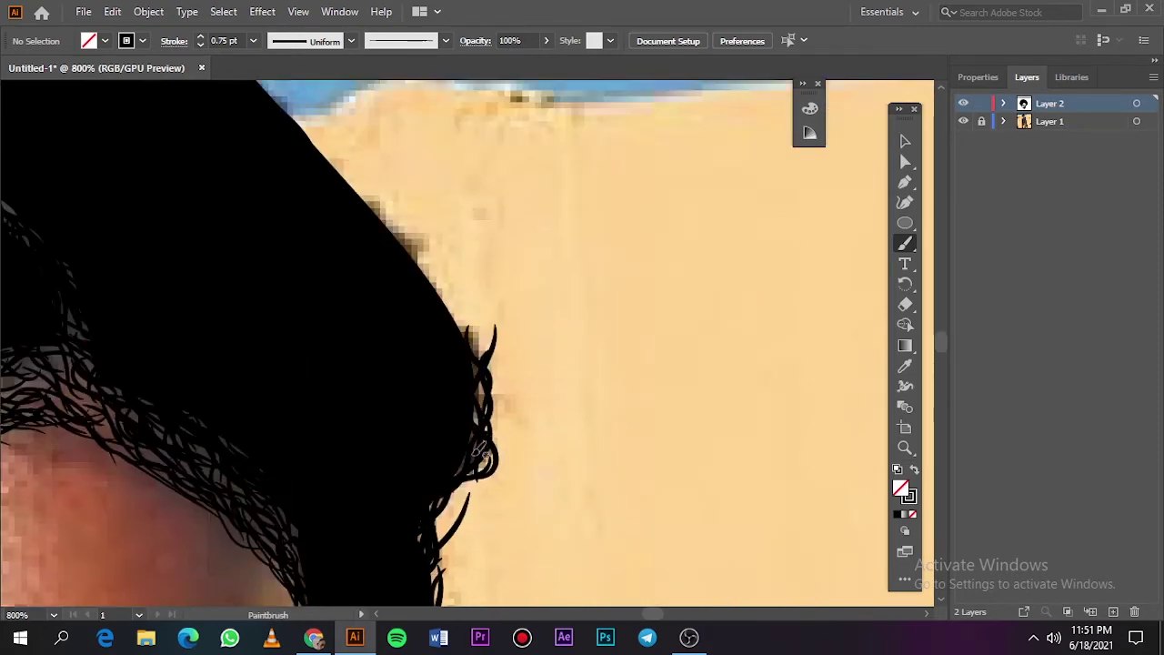
pyautogui.moveTo(509, 354); pyautogui.dragTo(465, 389)
pyautogui.hotkey('ctrl', '-')
pyautogui.hotkey('ctrl', '-')
pyautogui.hotkey('ctrl', '-')
pyautogui.click(964, 121)
# Select the right-edge curl paths, check their stroke weight, and inspect individual hair paths.
pyautogui.press('v')
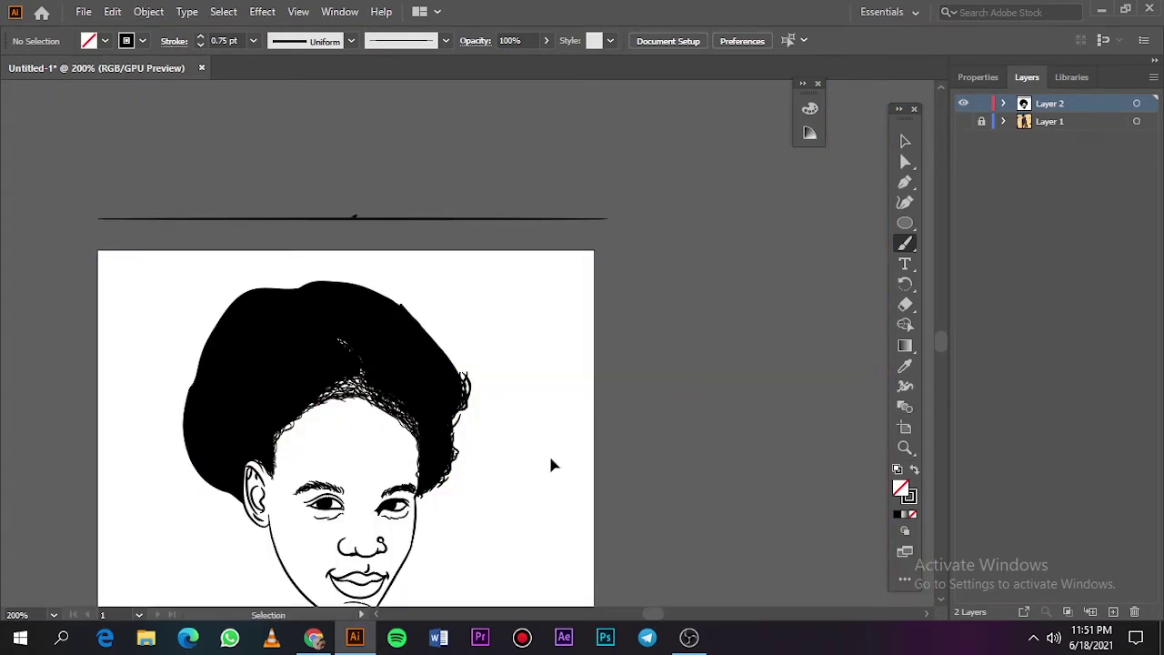
pyautogui.hotkey('ctrl', '+')
pyautogui.hotkey('ctrl', '+')
pyautogui.hotkey('ctrl', '+')
pyautogui.scroll(1, 601, 364)
pyautogui.moveTo(585, 119); pyautogui.dragTo(389, 550)
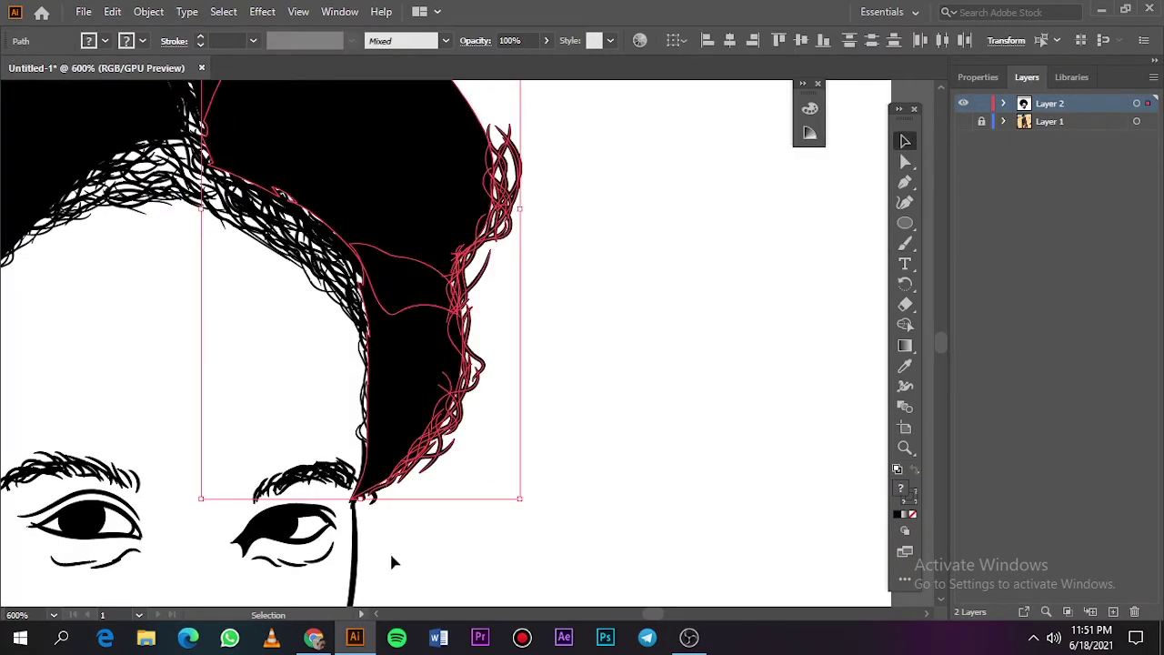
pyautogui.keyDown('shift'); pyautogui.click(272, 171); pyautogui.keyUp('shift')
pyautogui.click(253, 40)
pyautogui.click(273, 88)
pyautogui.click(613, 143)
pyautogui.click(505, 164)
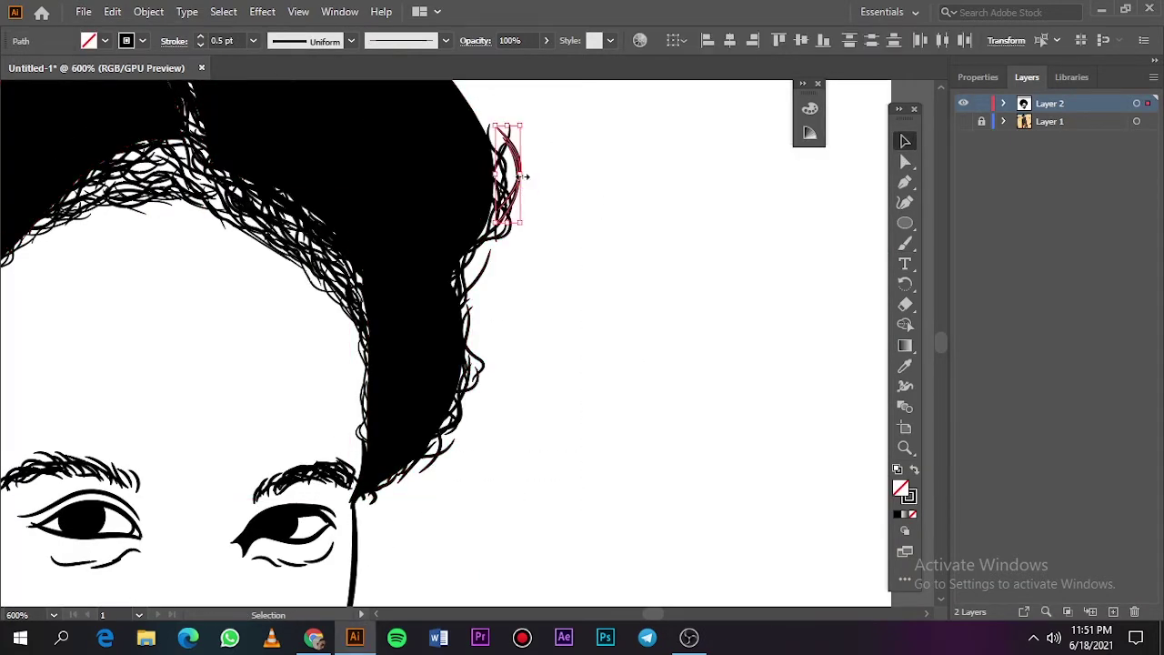
pyautogui.click(592, 181)
pyautogui.click(454, 194)
pyautogui.click(553, 185)
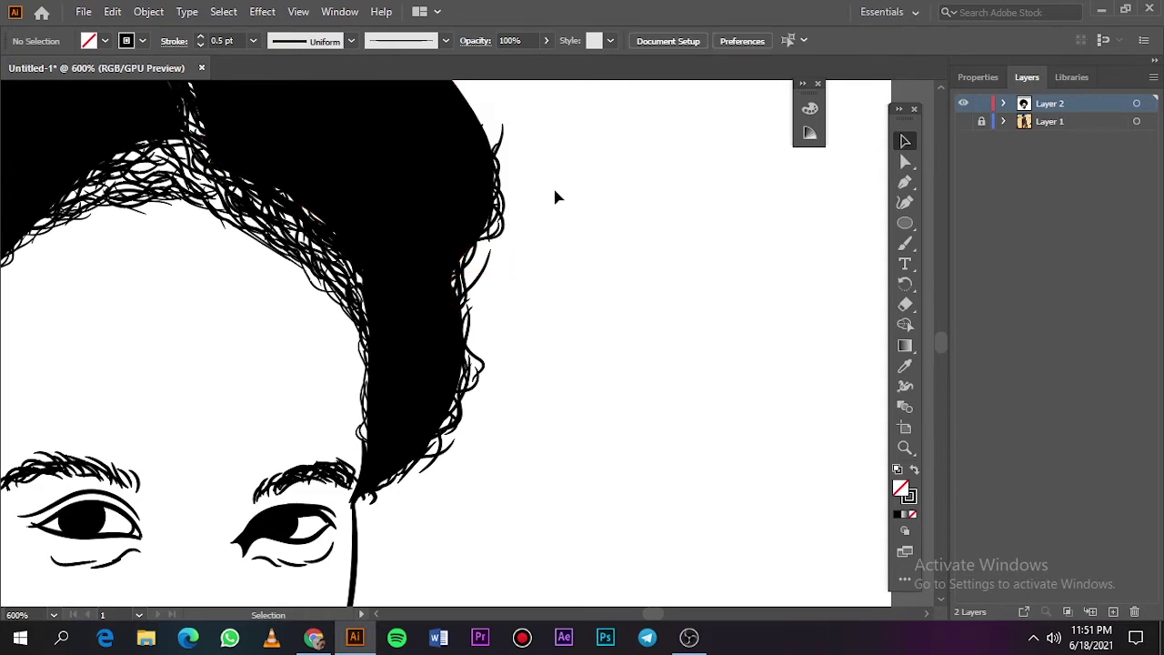
# With the reference photo showing, paint three curly strands over the top of the head.
pyautogui.hotkey('ctrl', '0')
pyautogui.hotkey('ctrl', '+')
pyautogui.hotkey('ctrl', '+')
pyautogui.click(963, 121)
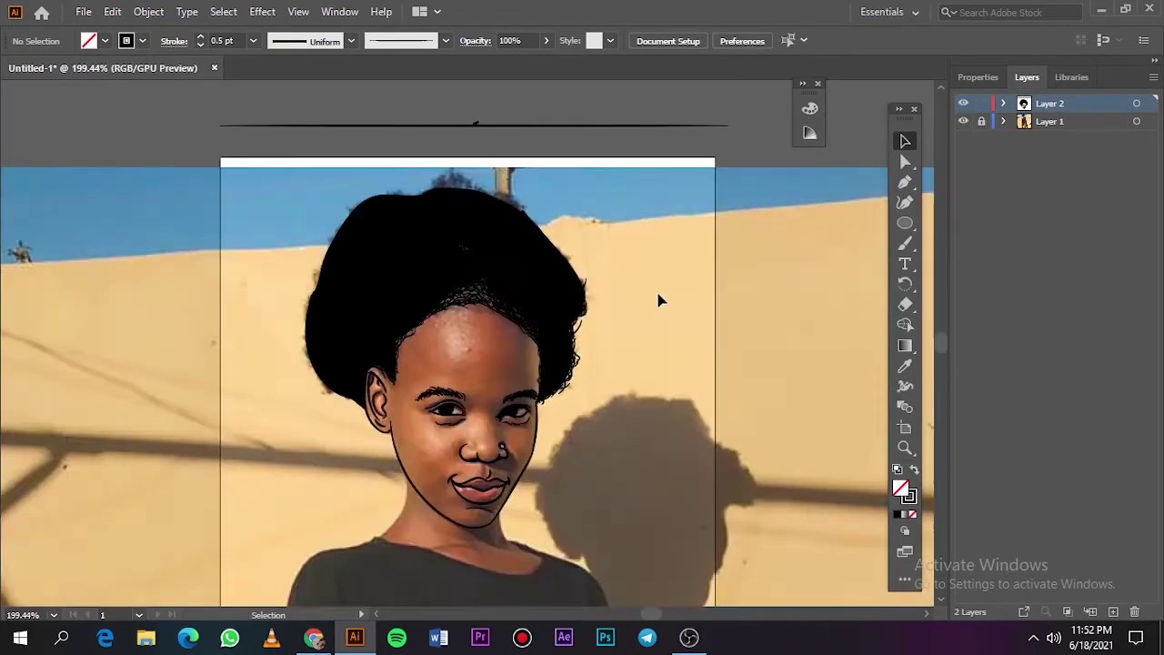
pyautogui.press('b')
pyautogui.hotkey('ctrl', '+')
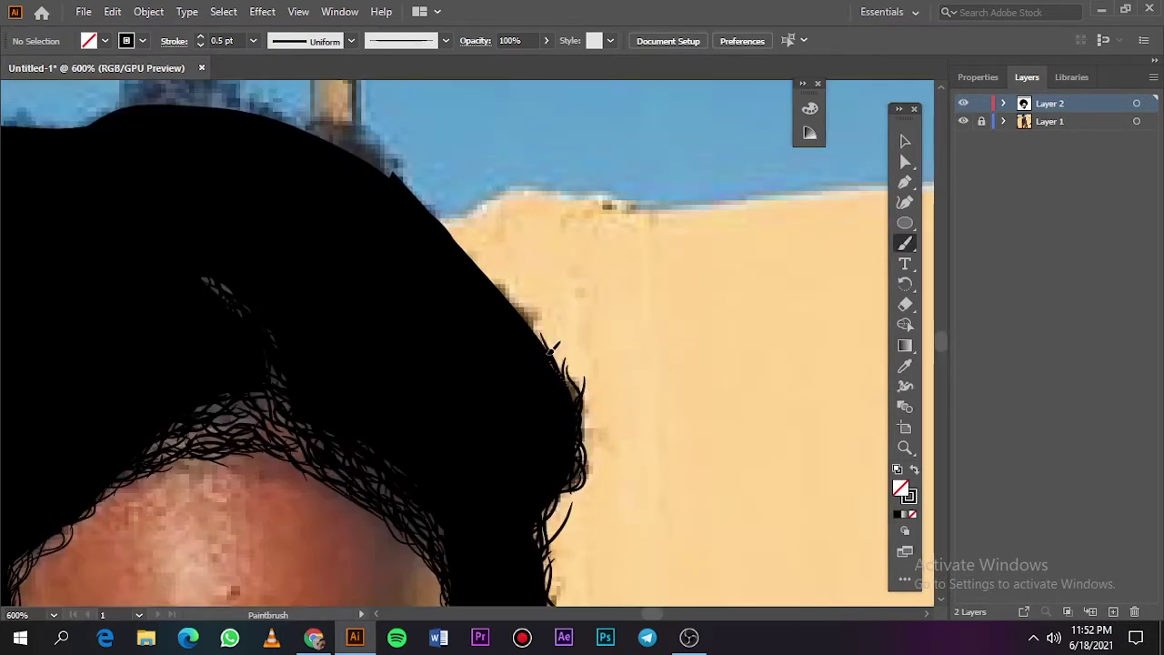
pyautogui.scroll(3, 549, 332)
pyautogui.scroll(1, 550, 332)
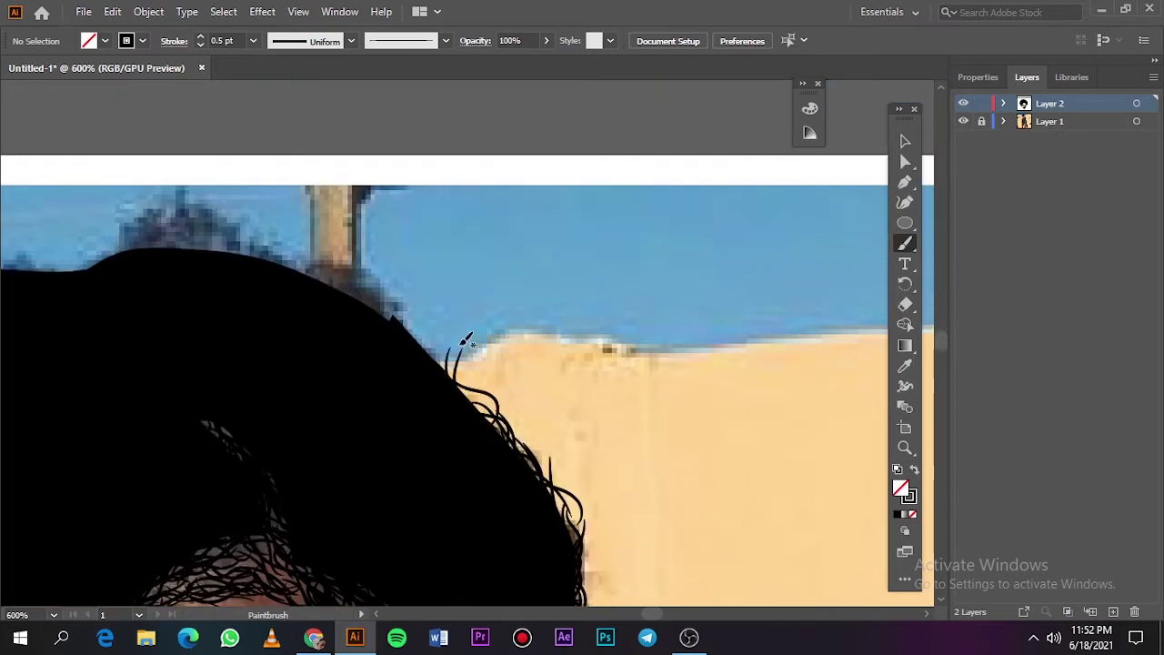
pyautogui.scroll(1, 549, 332)
pyautogui.scroll(4, 549, 332)
pyautogui.moveTo(479, 415); pyautogui.dragTo(564, 477)
pyautogui.moveTo(441, 373); pyautogui.dragTo(546, 464)
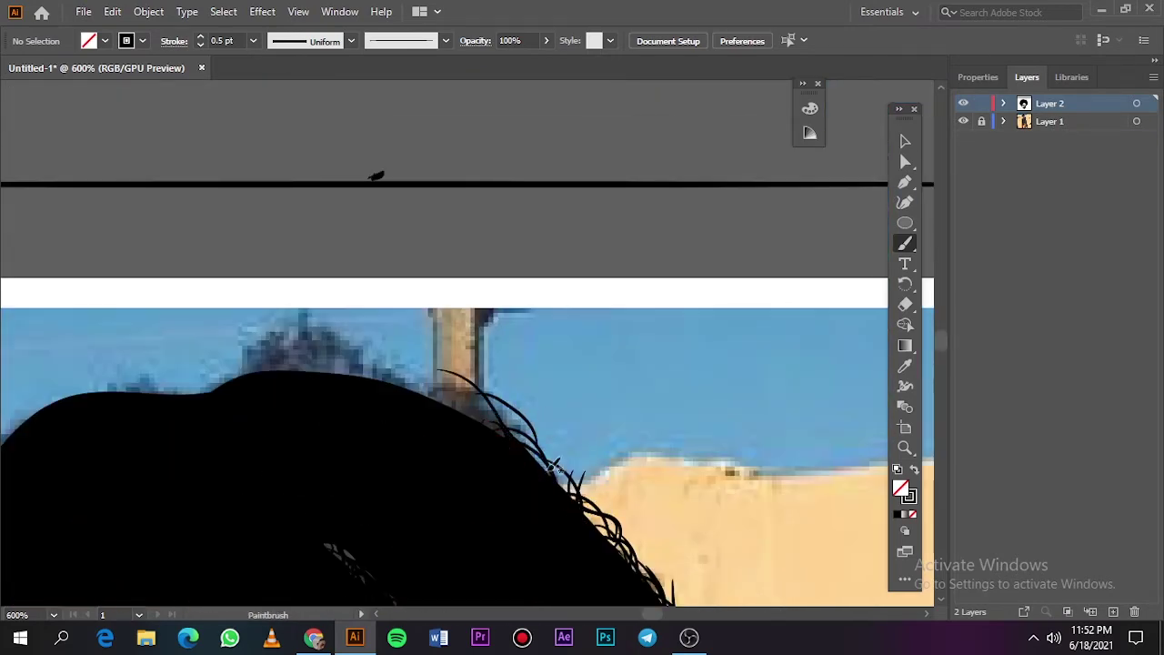
pyautogui.moveTo(469, 389)
pyautogui.mouseDown()
pyautogui.moveTo(527, 448)
pyautogui.moveTo(427, 439)
pyautogui.mouseUp()
# Paint more strands across the top of the hair and down its upper left.
pyautogui.hscroll(-5, 546, 437)
pyautogui.scroll(3, 546, 437)
pyautogui.moveTo(545, 459)
pyautogui.mouseDown()
pyautogui.moveTo(423, 427)
pyautogui.moveTo(373, 468)
pyautogui.moveTo(391, 428)
pyautogui.mouseUp()
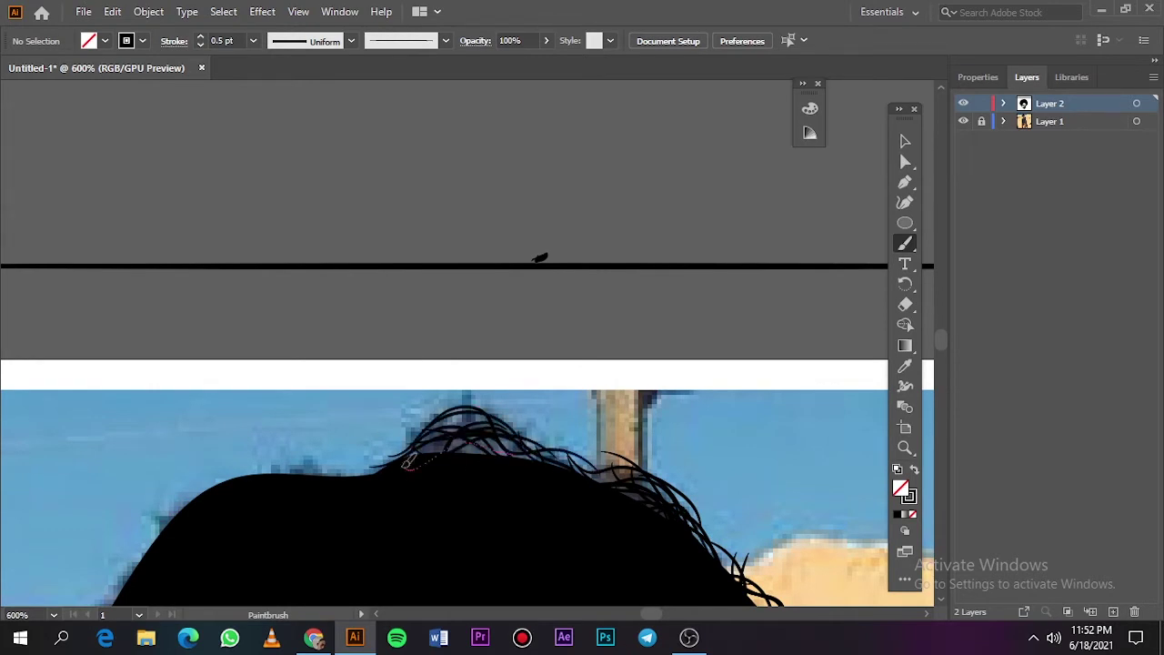
pyautogui.moveTo(610, 491); pyautogui.dragTo(409, 455)
pyautogui.scroll(-3, 409, 457)
pyautogui.hscroll(-5, 561, 407)
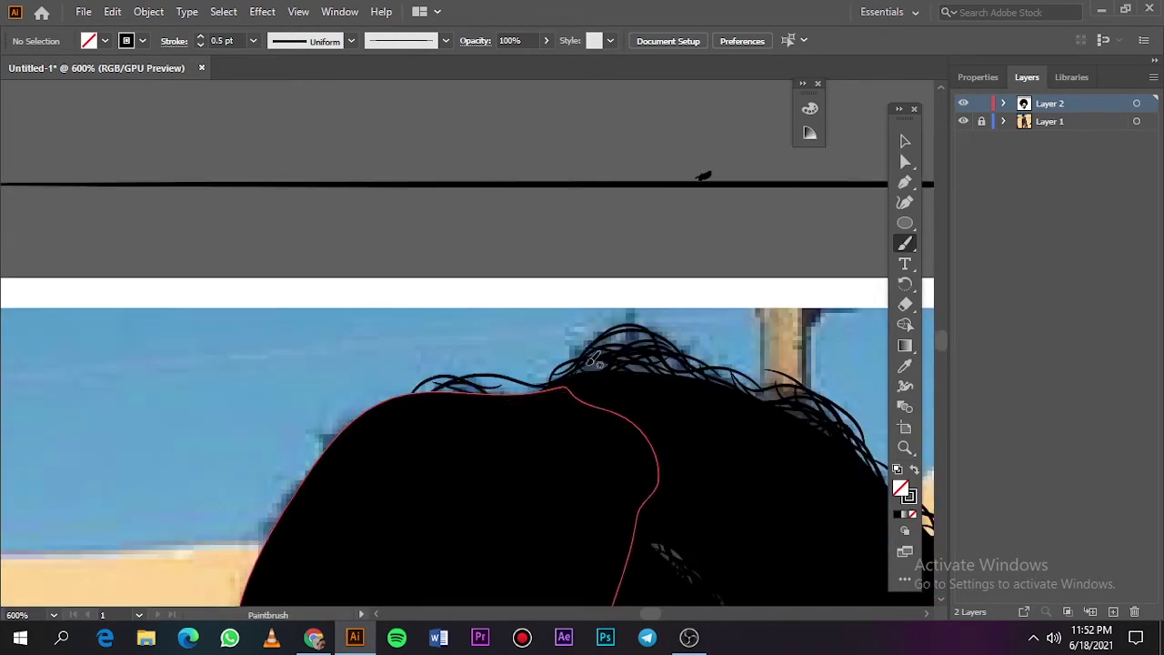
pyautogui.moveTo(445, 398); pyautogui.dragTo(323, 479)
# Paint strands along the left hair edge toward the ear, then review with the photo hidden.
pyautogui.scroll(-5, 293, 490)
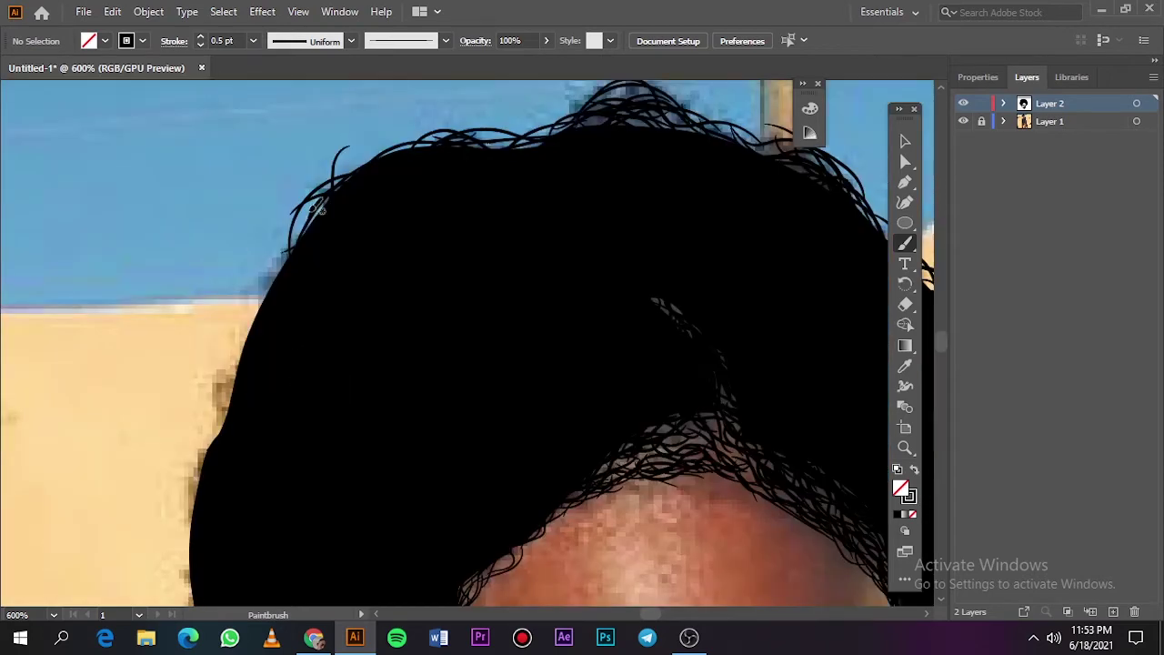
pyautogui.moveTo(332, 214); pyautogui.dragTo(272, 363)
pyautogui.scroll(-2, 272, 364)
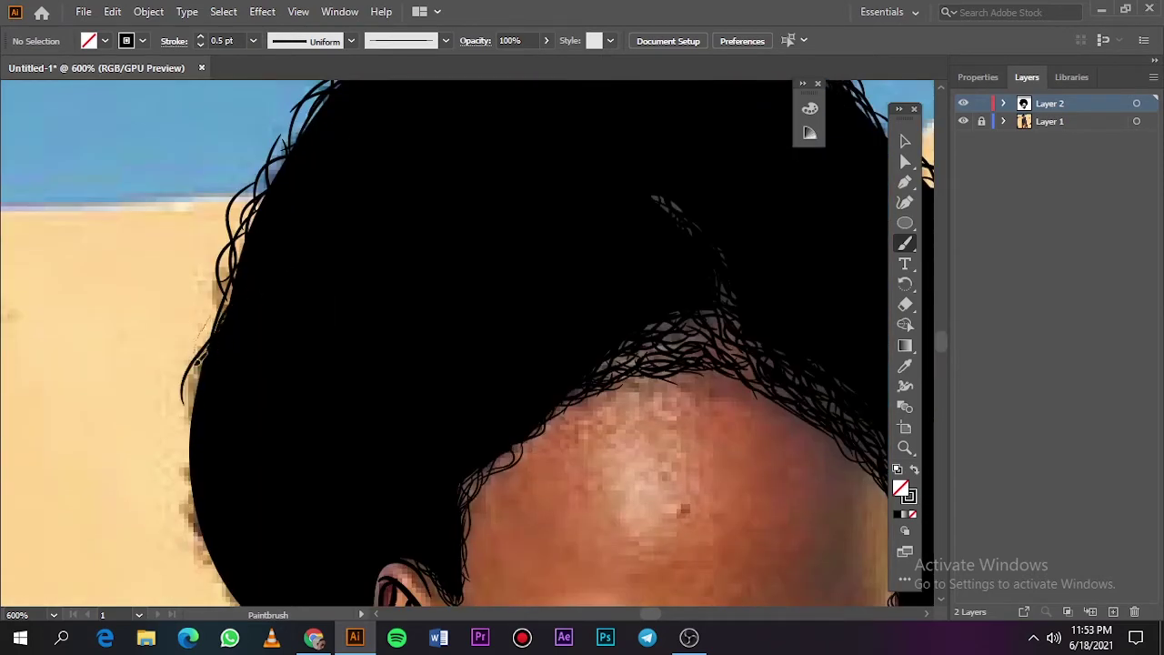
pyautogui.scroll(-2, 210, 328)
pyautogui.scroll(-1, 211, 325)
pyautogui.moveTo(208, 325)
pyautogui.mouseDown()
pyautogui.moveTo(264, 411)
pyautogui.moveTo(349, 446)
pyautogui.mouseUp()
pyautogui.moveTo(362, 487); pyautogui.dragTo(364, 489)
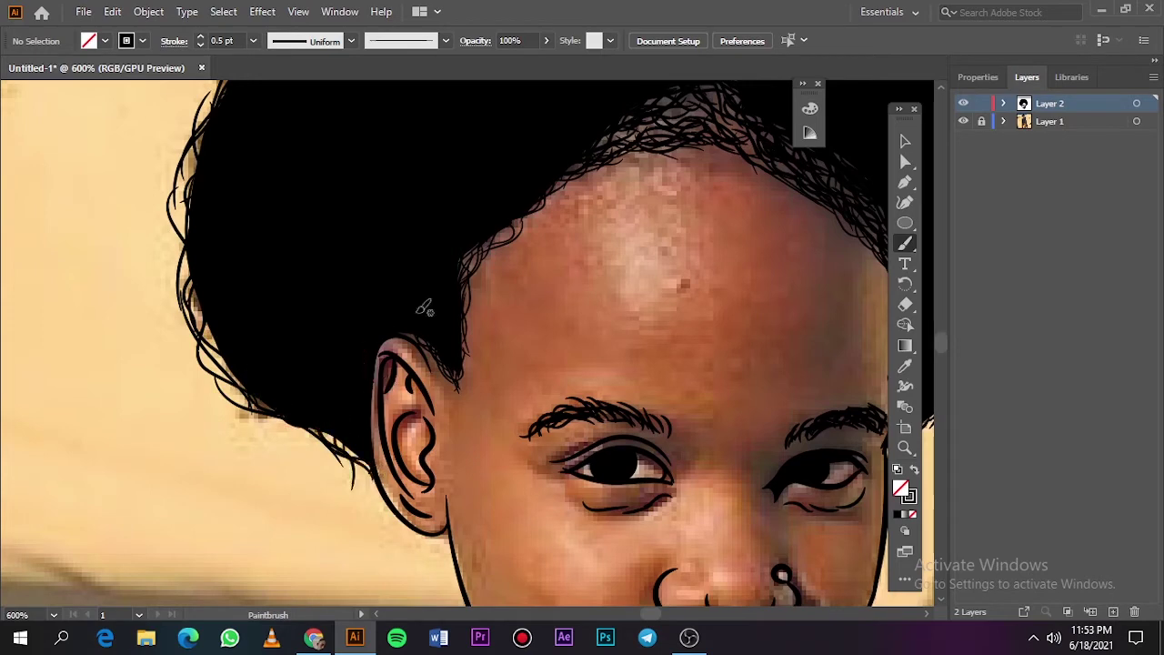
pyautogui.hotkey('ctrl', '0')
pyautogui.click(963, 121)
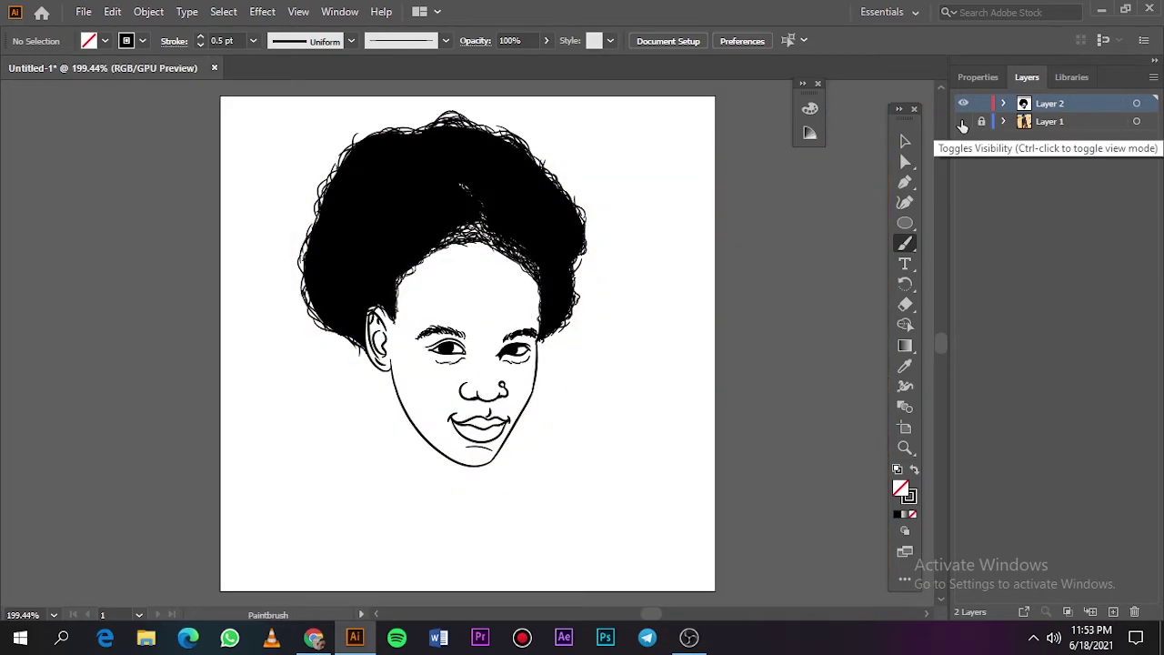
# Trace the left and right neck contours down from the chin toward the shoulders.
pyautogui.click(963, 121)
pyautogui.press('v')
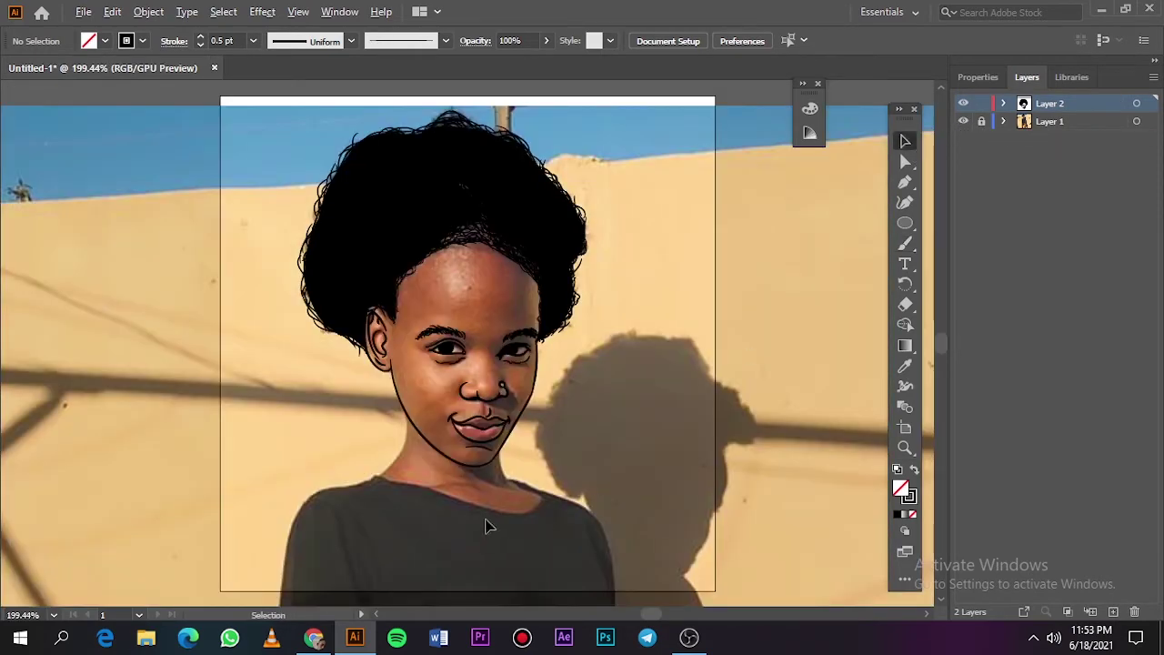
pyautogui.scroll(3, 509, 321)
pyautogui.scroll(-2, 510, 320)
pyautogui.press('b')
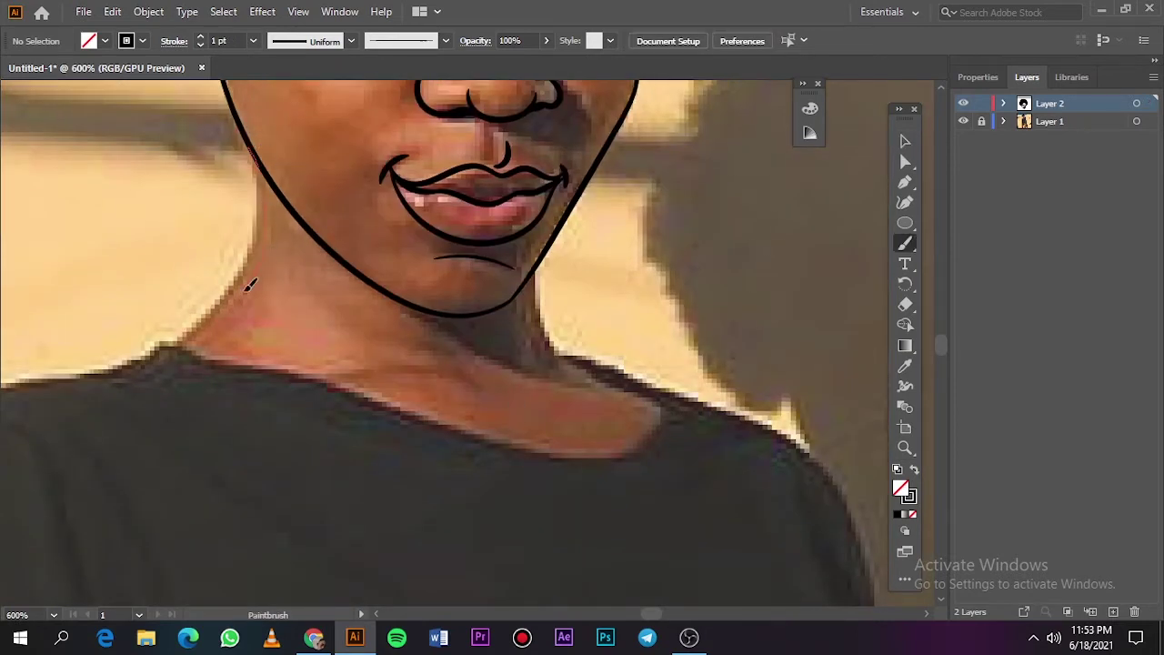
pyautogui.moveTo(248, 287); pyautogui.dragTo(182, 338)
pyautogui.moveTo(257, 162); pyautogui.dragTo(178, 347)
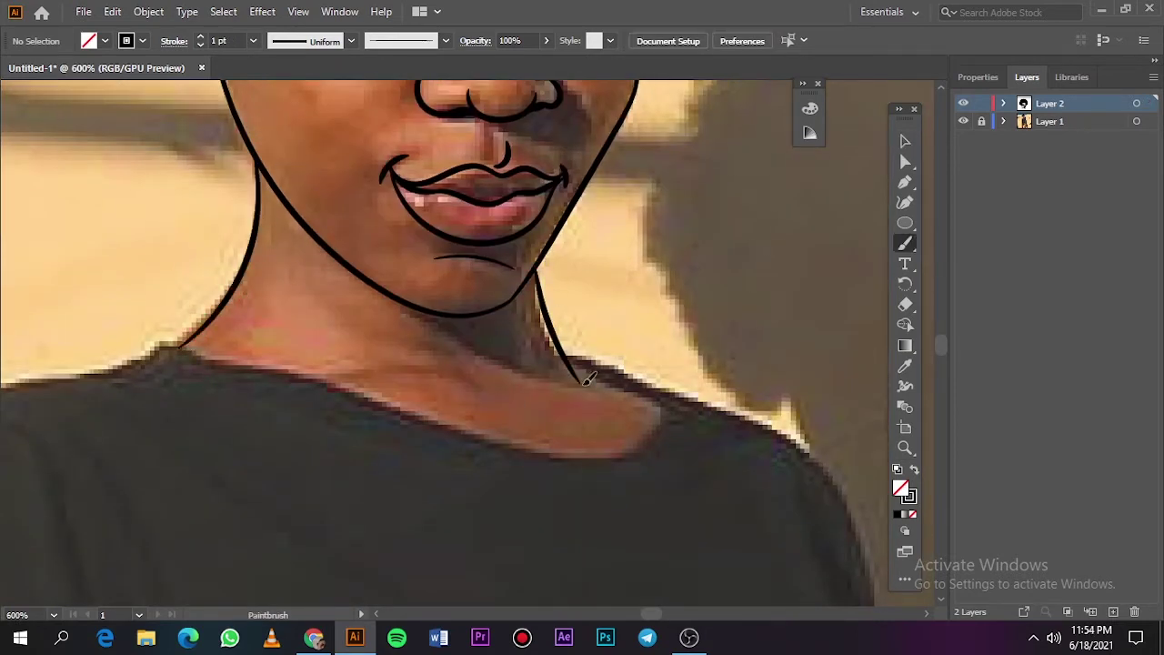
pyautogui.moveTo(535, 263)
pyautogui.mouseDown()
pyautogui.moveTo(573, 377)
pyautogui.moveTo(665, 424)
pyautogui.mouseUp()
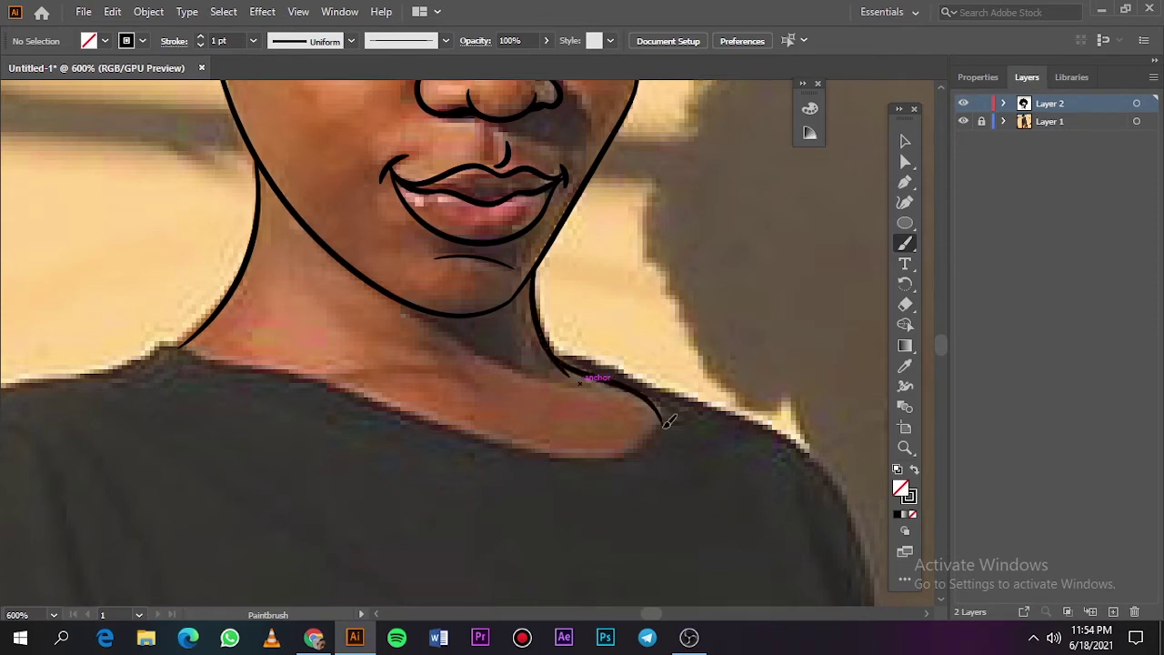
# Add a curl where neck meets shoulder, then undo and redraw the right shoulder contour.
pyautogui.moveTo(608, 475); pyautogui.dragTo(609, 469)
pyautogui.keyDown('alt'); pyautogui.scroll(4, 673, 464); pyautogui.keyUp('alt')
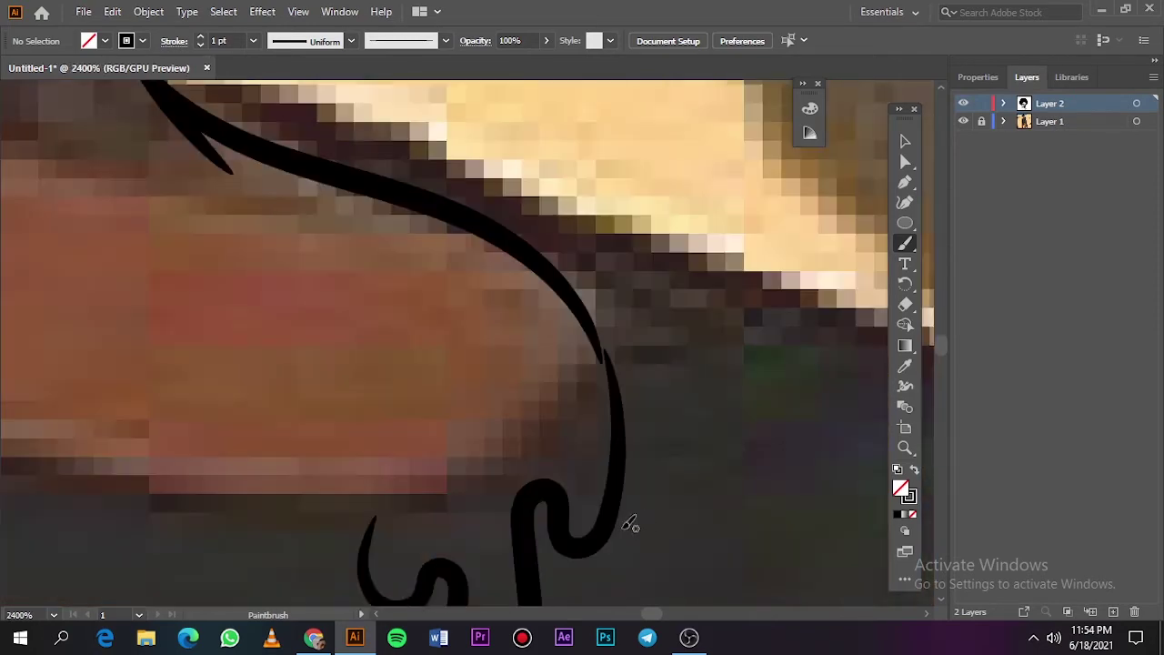
pyautogui.moveTo(483, 212); pyautogui.dragTo(460, 200)
pyautogui.hotkey('ctrl', '0')
pyautogui.keyDown('alt'); pyautogui.scroll(1, 465, 387); pyautogui.keyUp('alt')
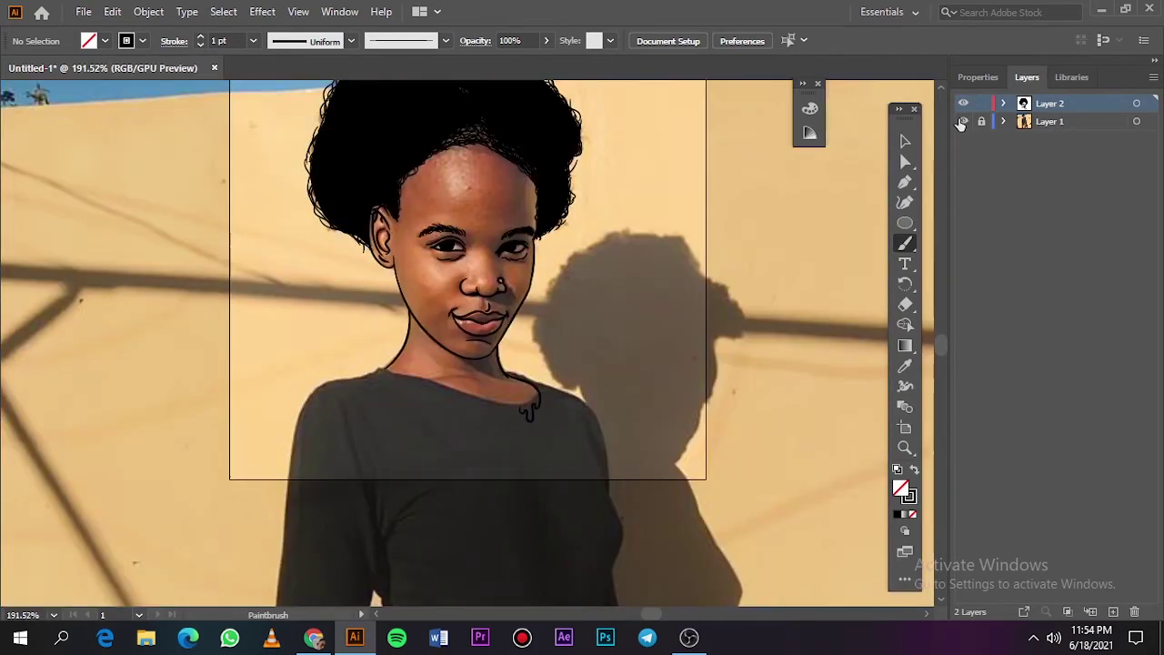
pyautogui.keyDown('alt'); pyautogui.scroll(4, 465, 386); pyautogui.keyUp('alt')
pyautogui.hotkey('ctrl', 'z')
pyautogui.hotkey('ctrl', 'z')
pyautogui.hotkey('ctrl', 'z')
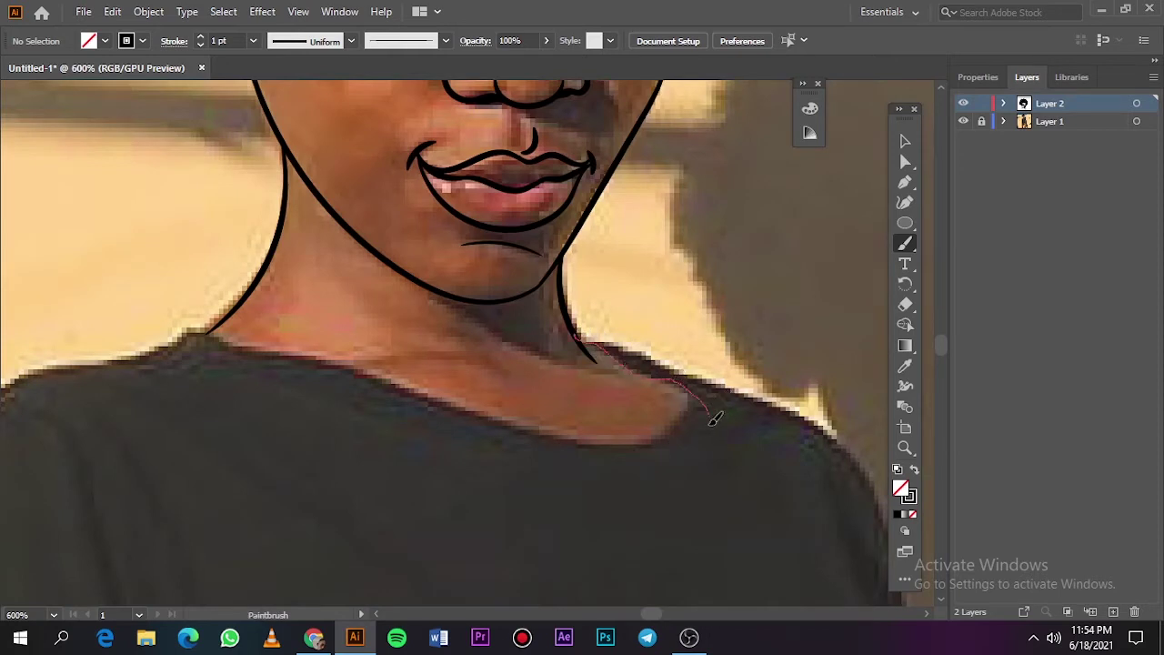
pyautogui.moveTo(618, 499)
pyautogui.mouseDown()
pyautogui.moveTo(615, 482)
pyautogui.moveTo(502, 487)
pyautogui.mouseUp()
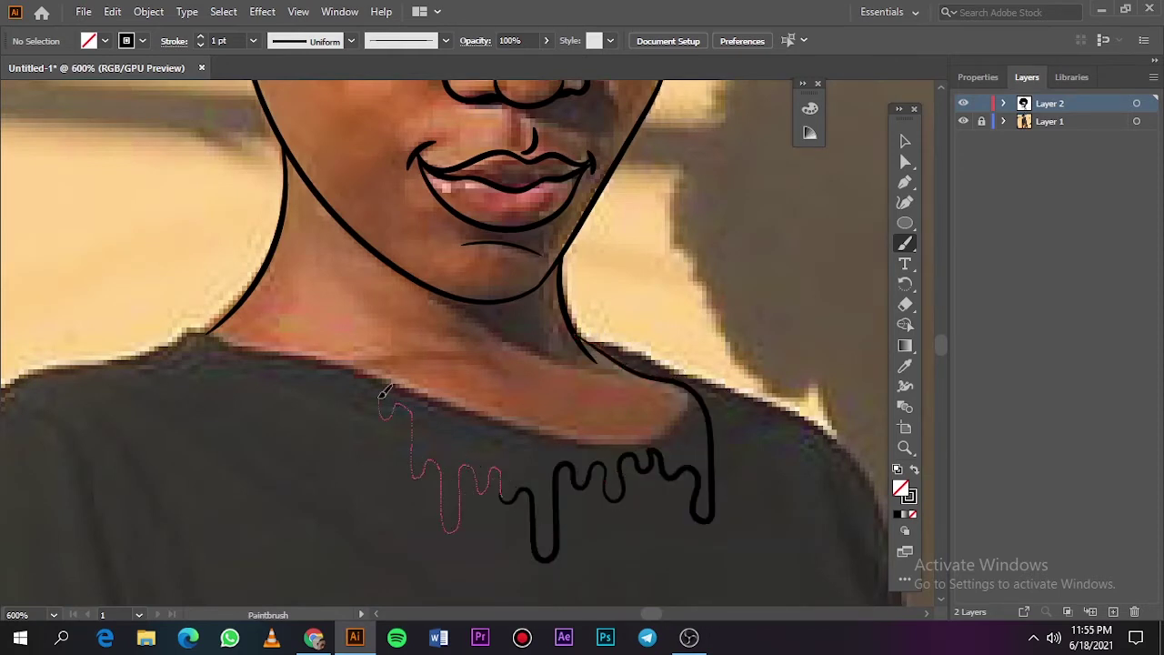
# Draw the wavy drip collar along the neckline to the left shoulder, checking it without the photo.
pyautogui.moveTo(383, 391); pyautogui.dragTo(380, 401)
pyautogui.hscroll(-3, 380, 403)
pyautogui.scroll(2, 445, 412)
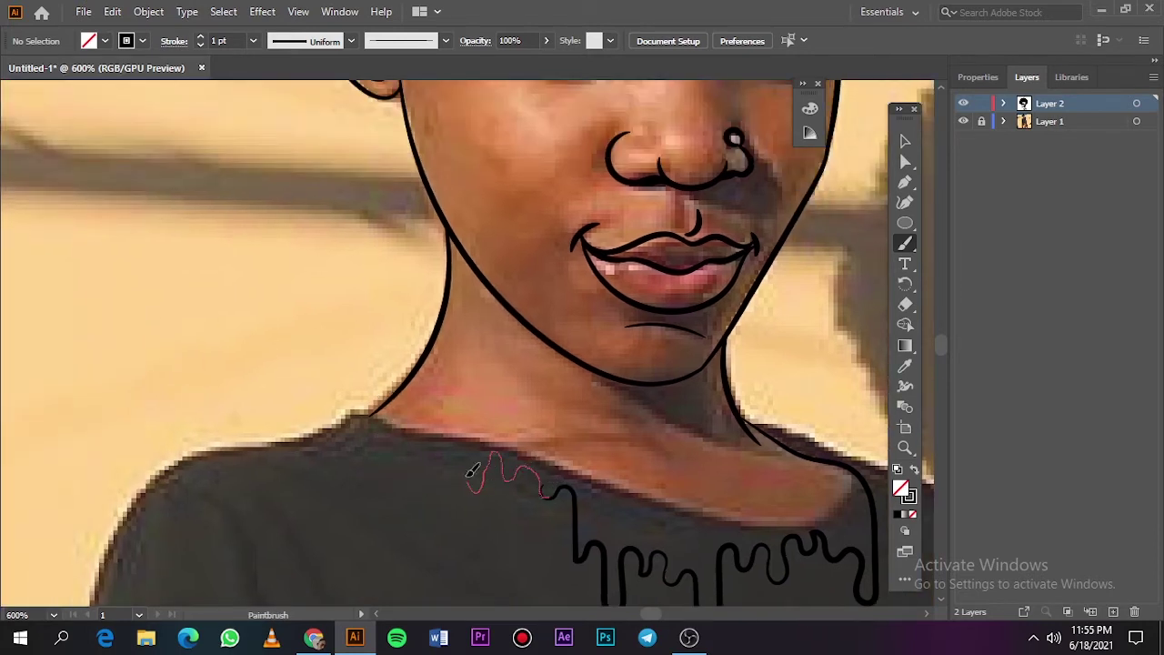
pyautogui.moveTo(472, 471); pyautogui.dragTo(444, 452)
pyautogui.hscroll(-3, 530, 461)
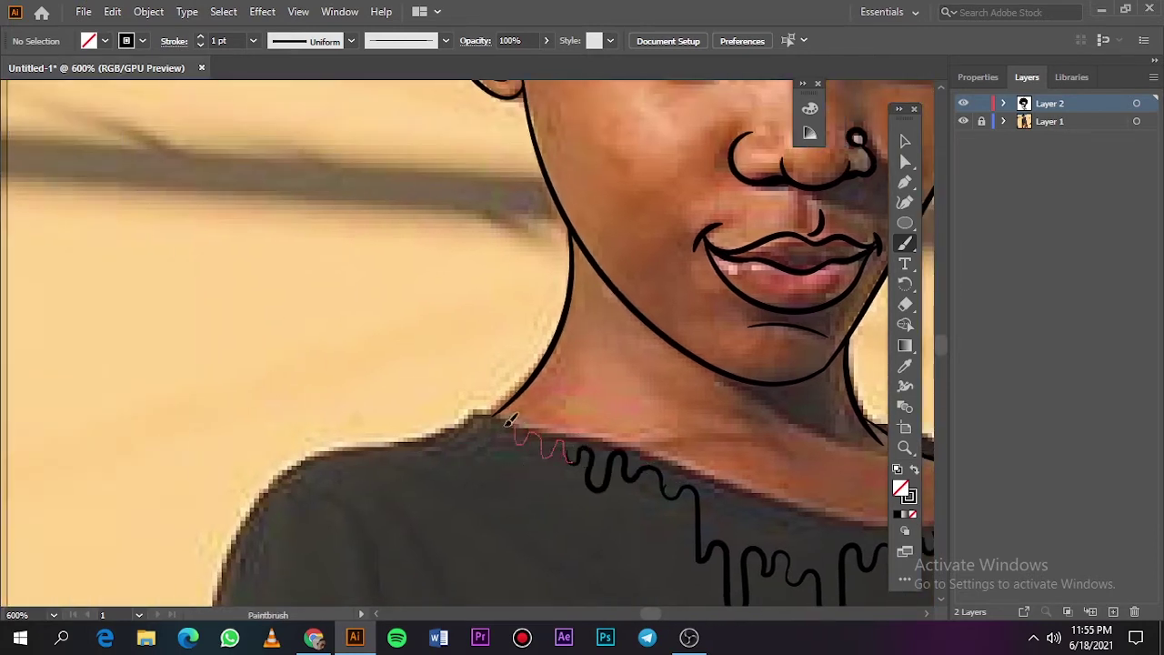
pyautogui.moveTo(511, 421)
pyautogui.mouseDown()
pyautogui.moveTo(511, 410)
pyautogui.moveTo(489, 446)
pyautogui.mouseUp()
pyautogui.hotkey('ctrl', 'z')
pyautogui.moveTo(556, 461); pyautogui.dragTo(559, 459)
pyautogui.hotkey('ctrl', '0')
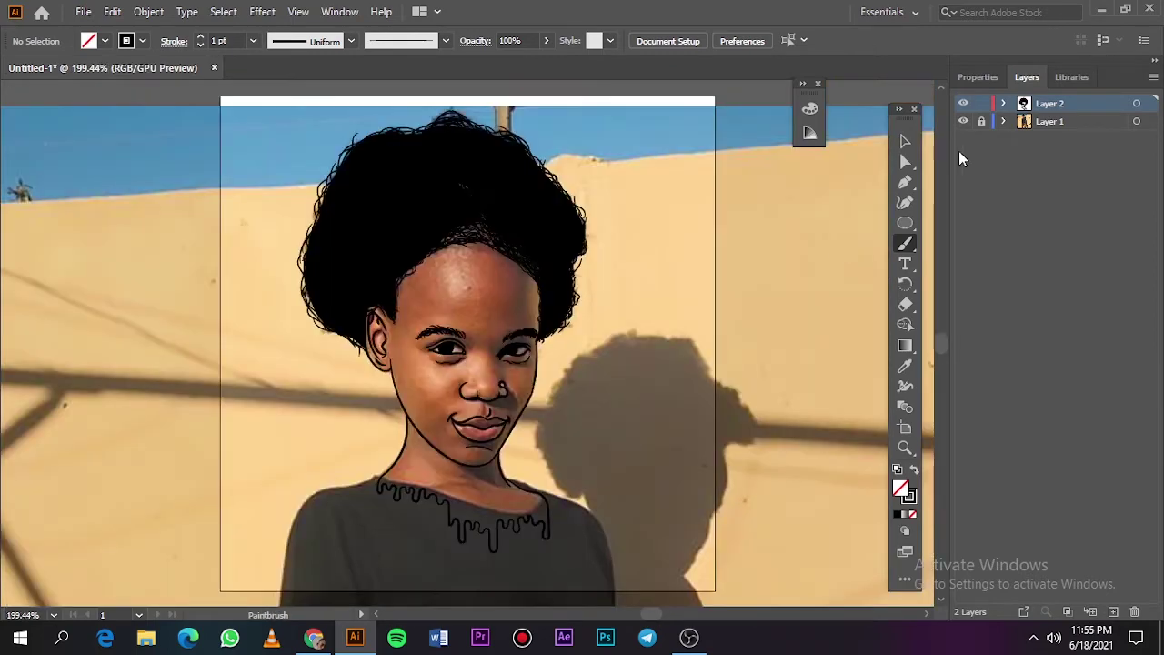
pyautogui.click(964, 121)
pyautogui.click(963, 121)
pyautogui.scroll(3, 385, 447)
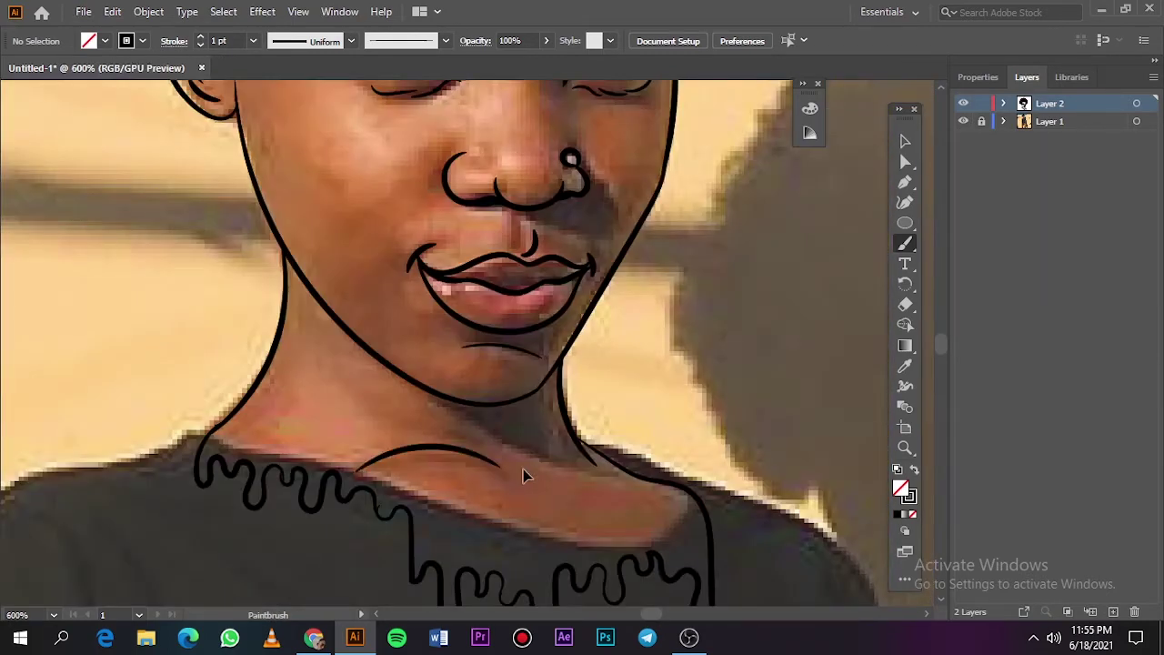
# Set the brush stroke to 0.75 pt and draw the collarbone and neck crease lines.
pyautogui.click(253, 40)
pyautogui.click(273, 91)
pyautogui.scroll(3, 355, 445)
pyautogui.moveTo(461, 463); pyautogui.dragTo(274, 464)
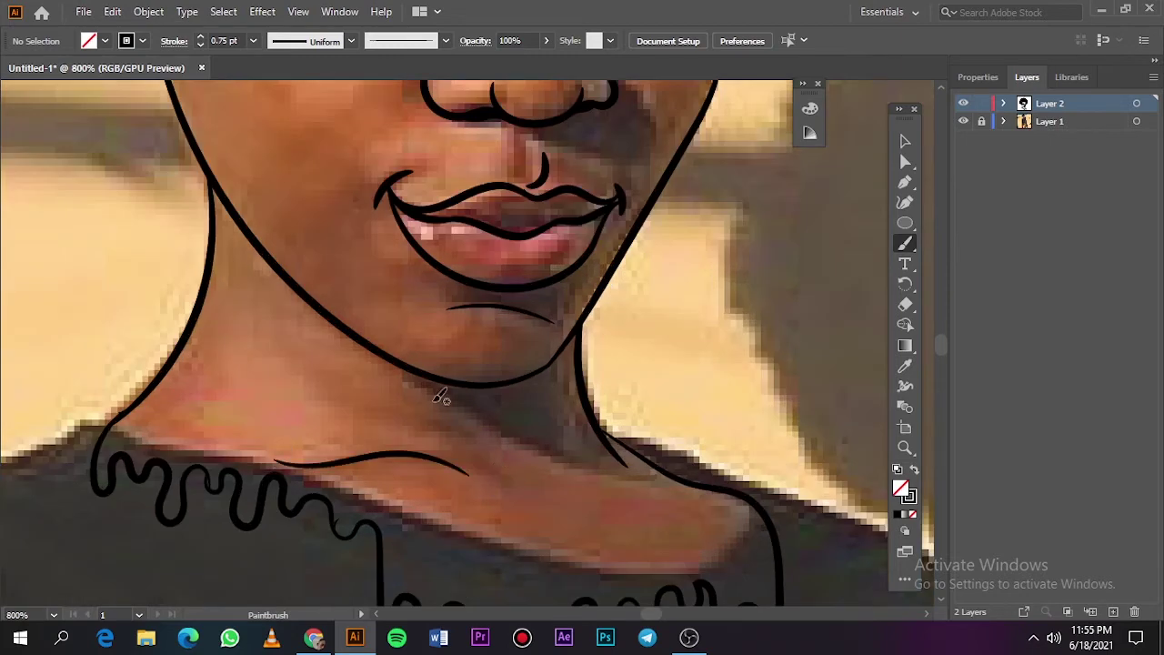
pyautogui.moveTo(433, 386); pyautogui.dragTo(587, 449)
pyautogui.moveTo(464, 406); pyautogui.dragTo(450, 395)
pyautogui.moveTo(632, 466); pyautogui.dragTo(655, 469)
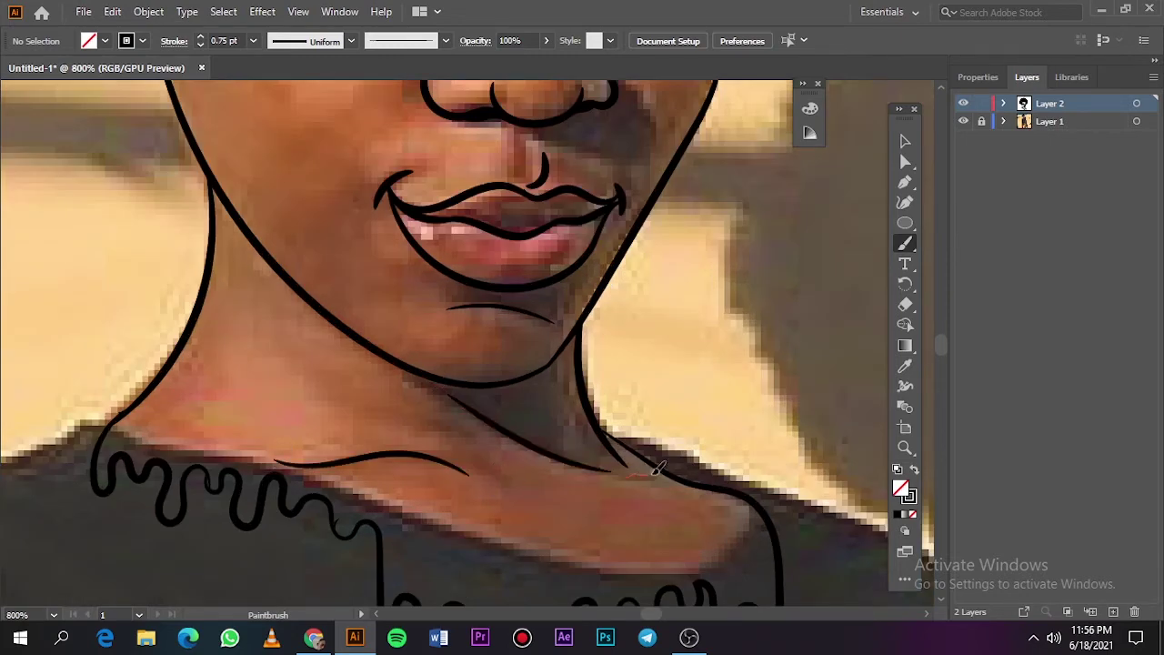
# Fit the artboard and toggle the photo layer off and on to inspect the line art.
pyautogui.scroll(-2, 355, 385)
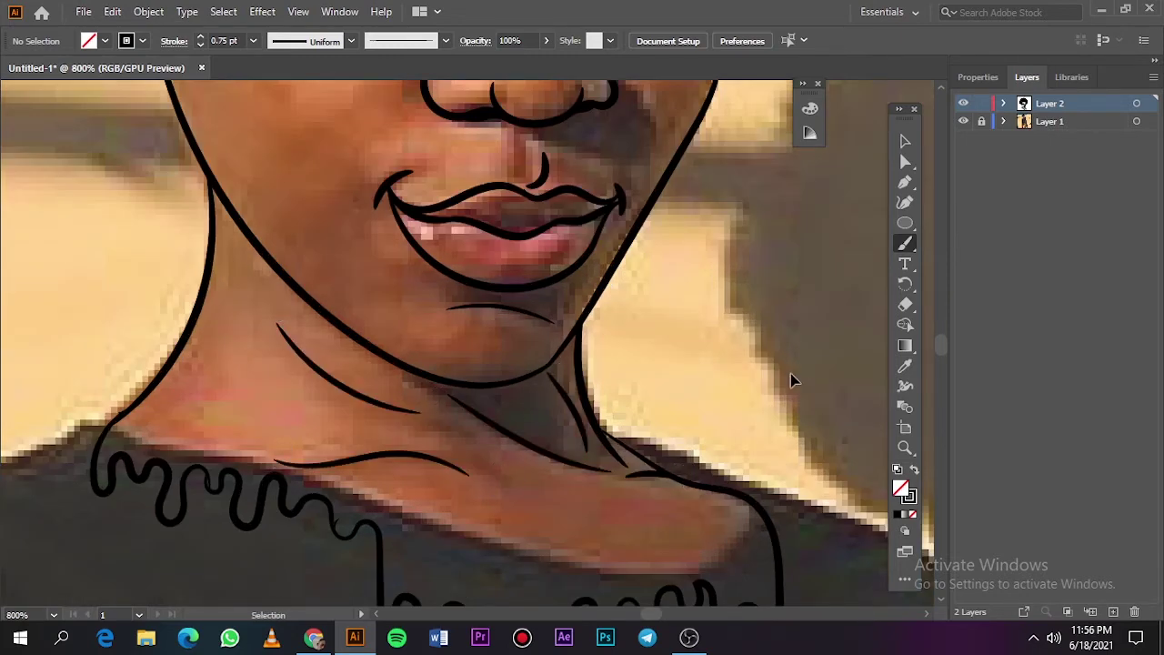
pyautogui.hotkey('ctrl', '0')
pyautogui.click(963, 121)
pyautogui.click(963, 121)
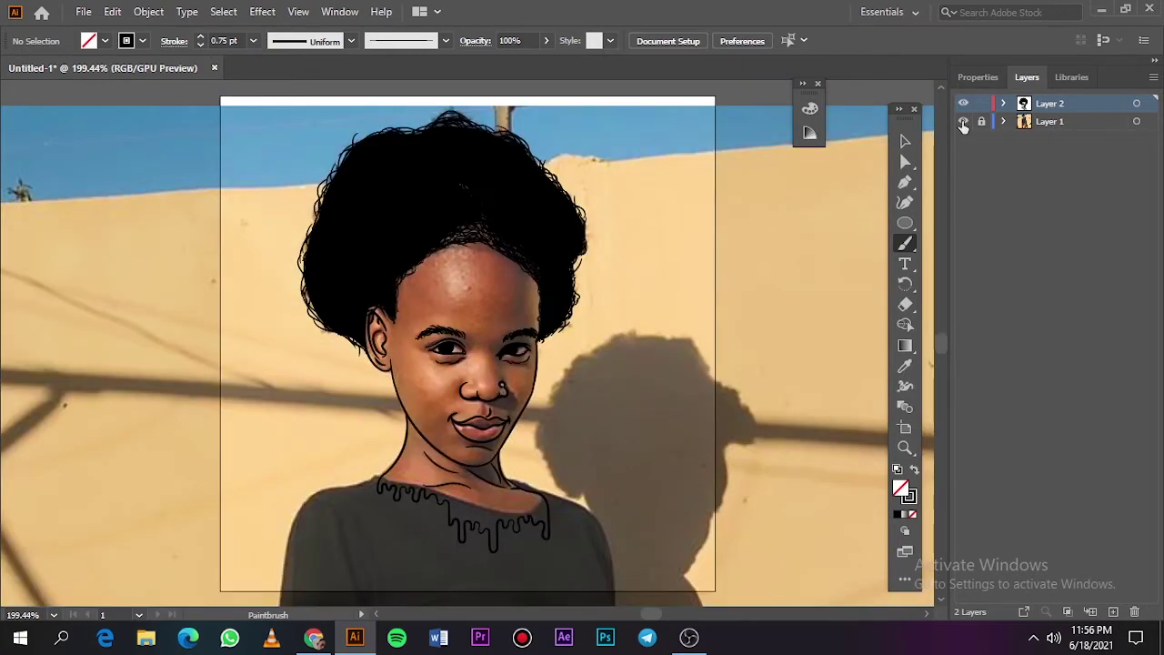
# Select and delete the unwanted squiggle on the neck.
pyautogui.press('v')
pyautogui.scroll(3, 429, 538)
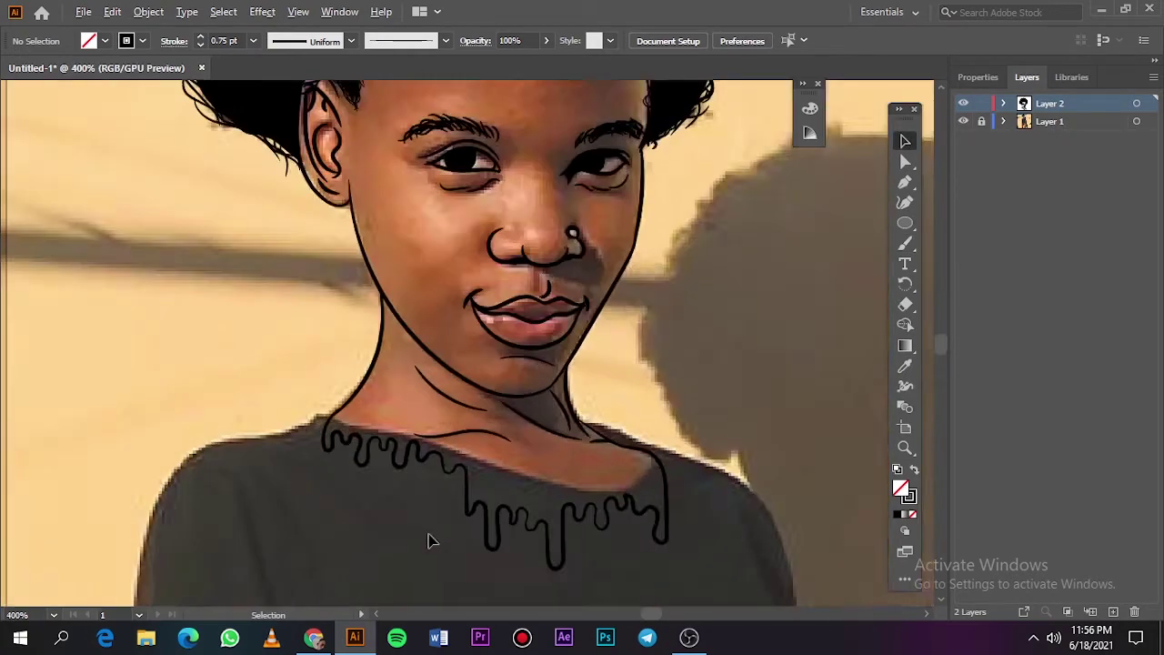
pyautogui.scroll(2, 381, 382)
pyautogui.click(333, 364)
pyautogui.press('Delete')
# Brush long drips and a curl at the collar's left end and retrace the left neck edge.
pyautogui.press('b')
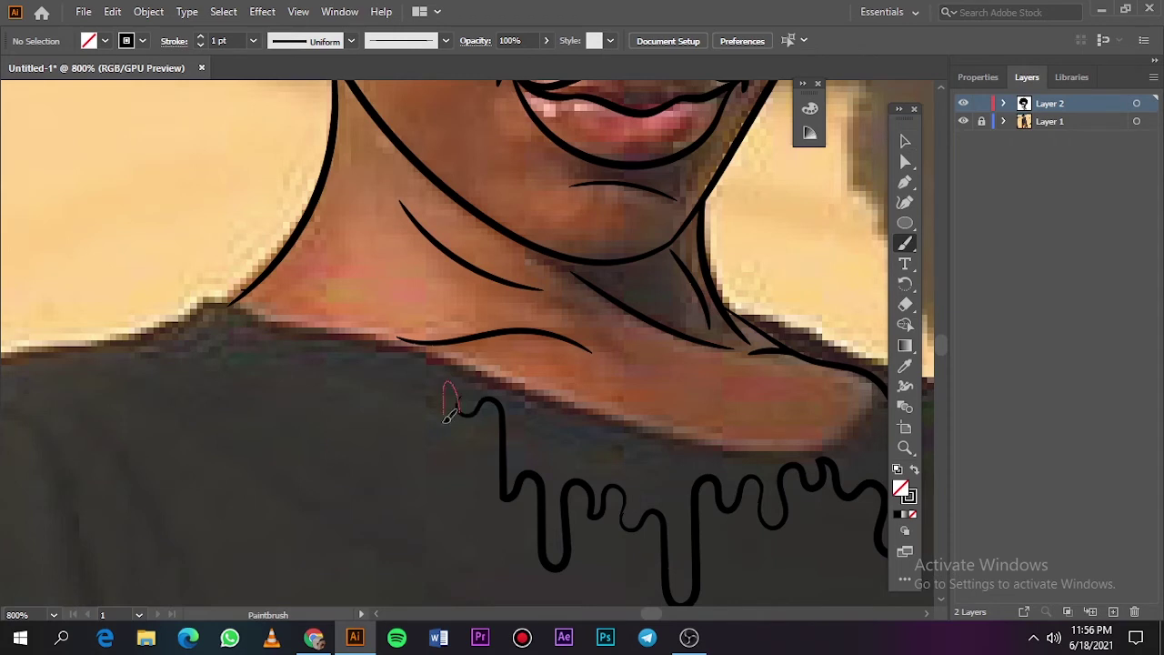
pyautogui.moveTo(406, 432); pyautogui.dragTo(394, 429)
pyautogui.moveTo(336, 384); pyautogui.dragTo(304, 377)
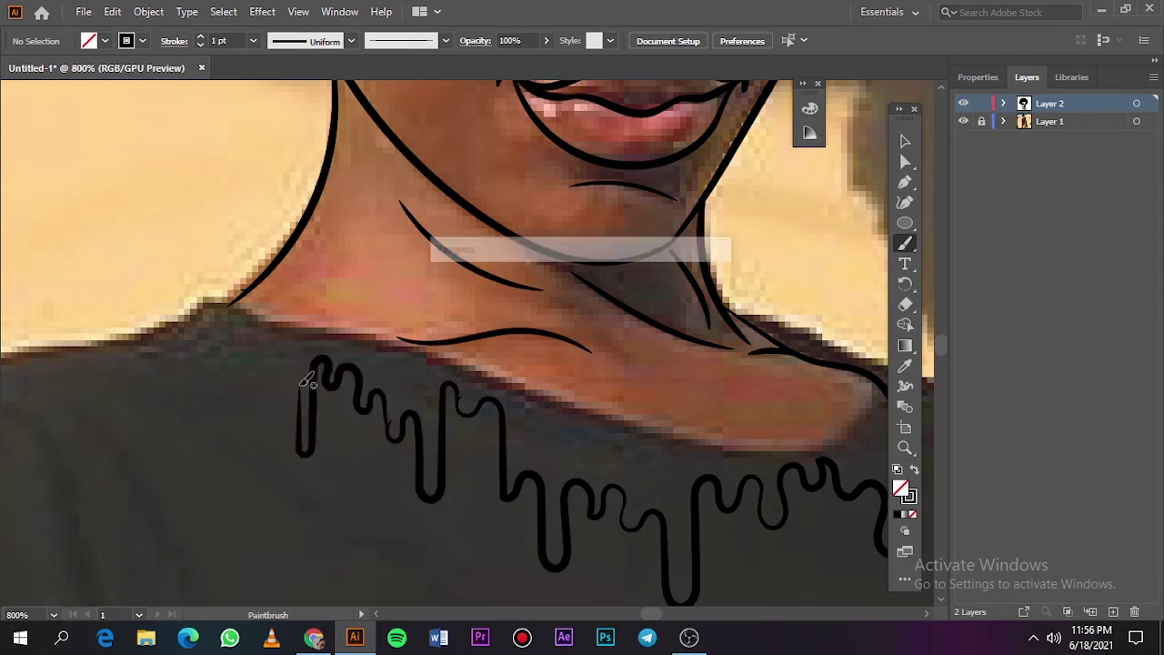
pyautogui.moveTo(282, 252); pyautogui.dragTo(333, 87)
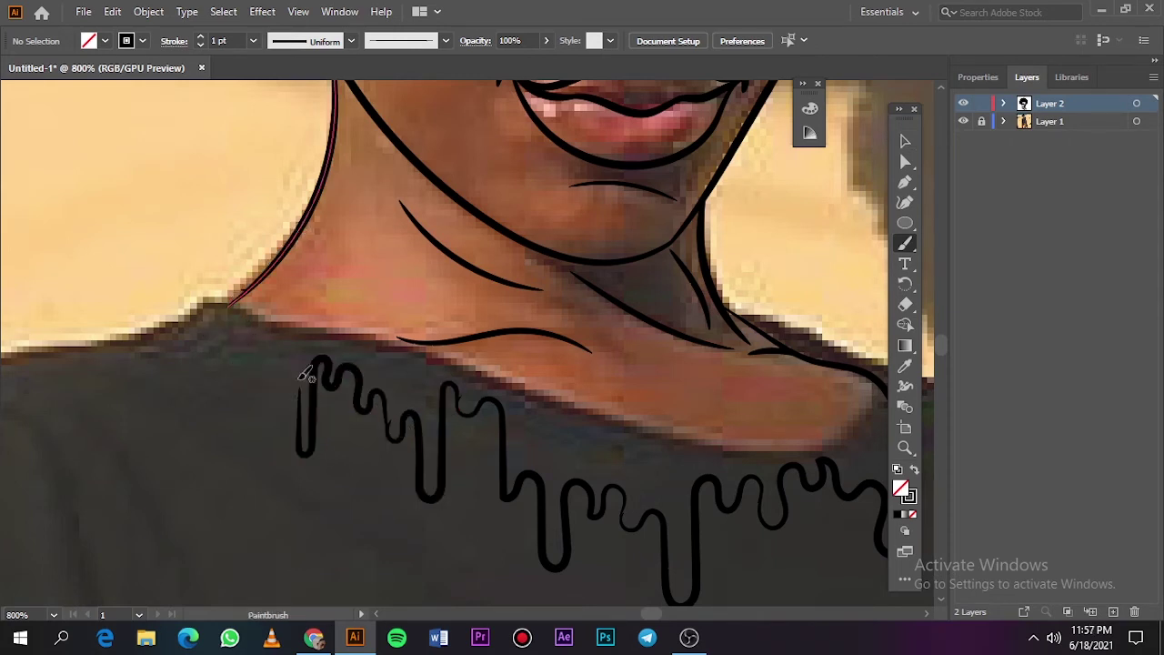
pyautogui.moveTo(276, 375); pyautogui.dragTo(271, 364)
# Fit the artboard and toggle the photo layer to check the line art again.
pyautogui.hscroll(-4, 268, 343)
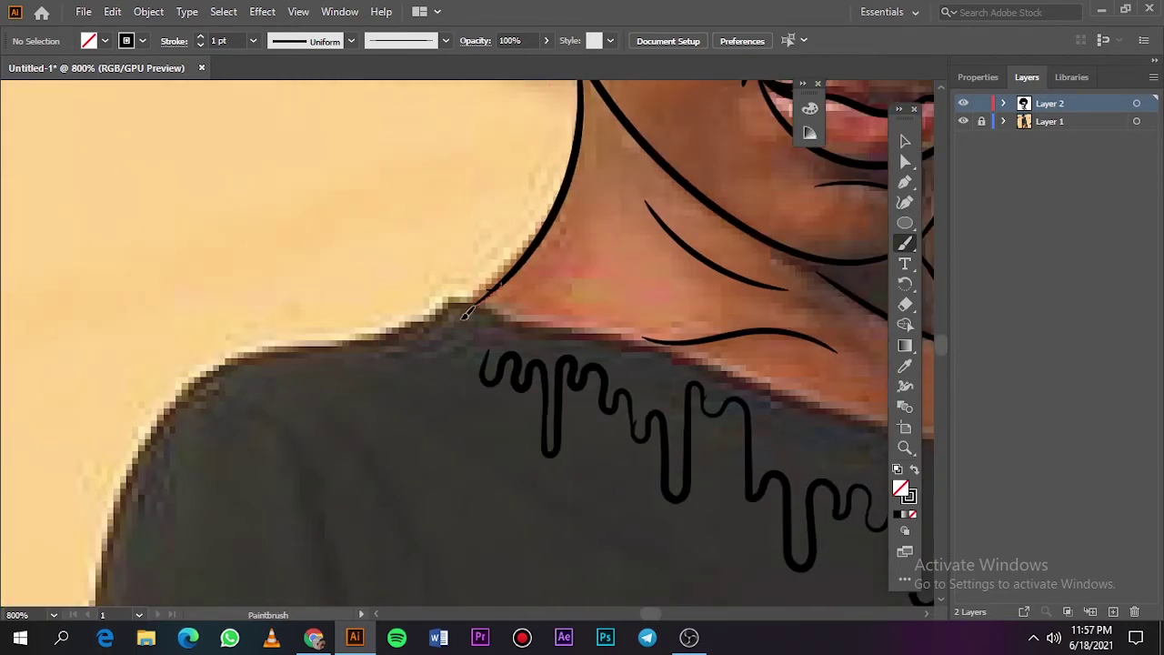
pyautogui.scroll(-3, 465, 312)
pyautogui.hotkey('ctrl', '0')
pyautogui.click(961, 120)
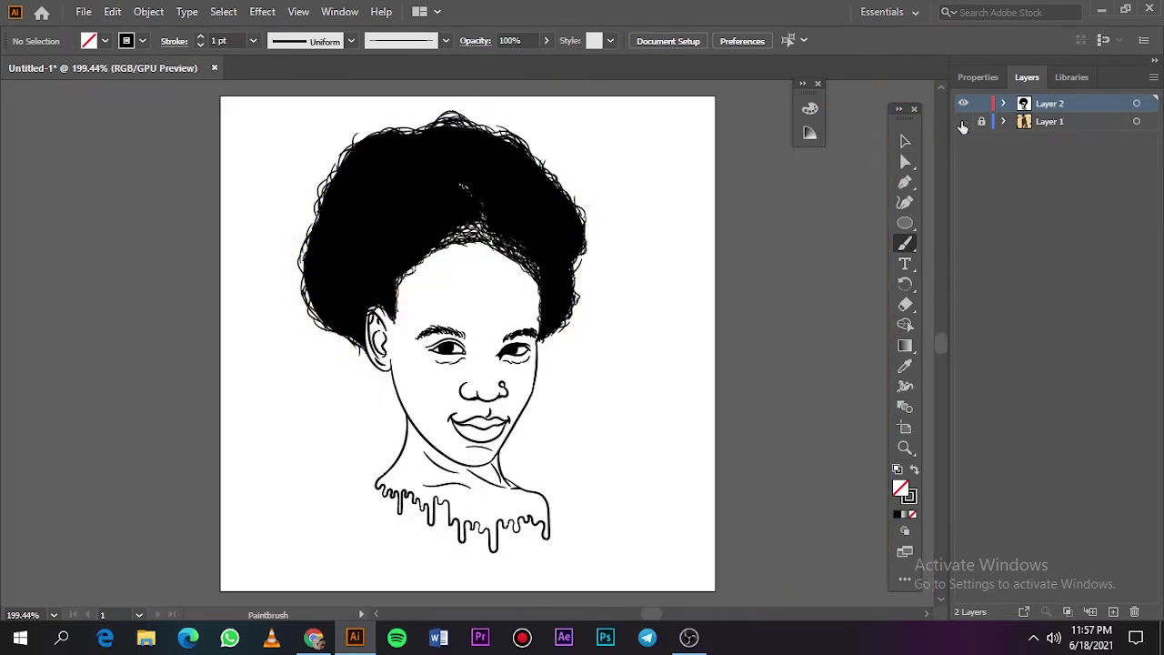
pyautogui.click(961, 121)
# Add extra drip loops on the right side of the collar.
pyautogui.keyDown('alt'); pyautogui.scroll(4, 533, 540); pyautogui.keyUp('alt')
pyautogui.moveTo(535, 452); pyautogui.dragTo(512, 406)
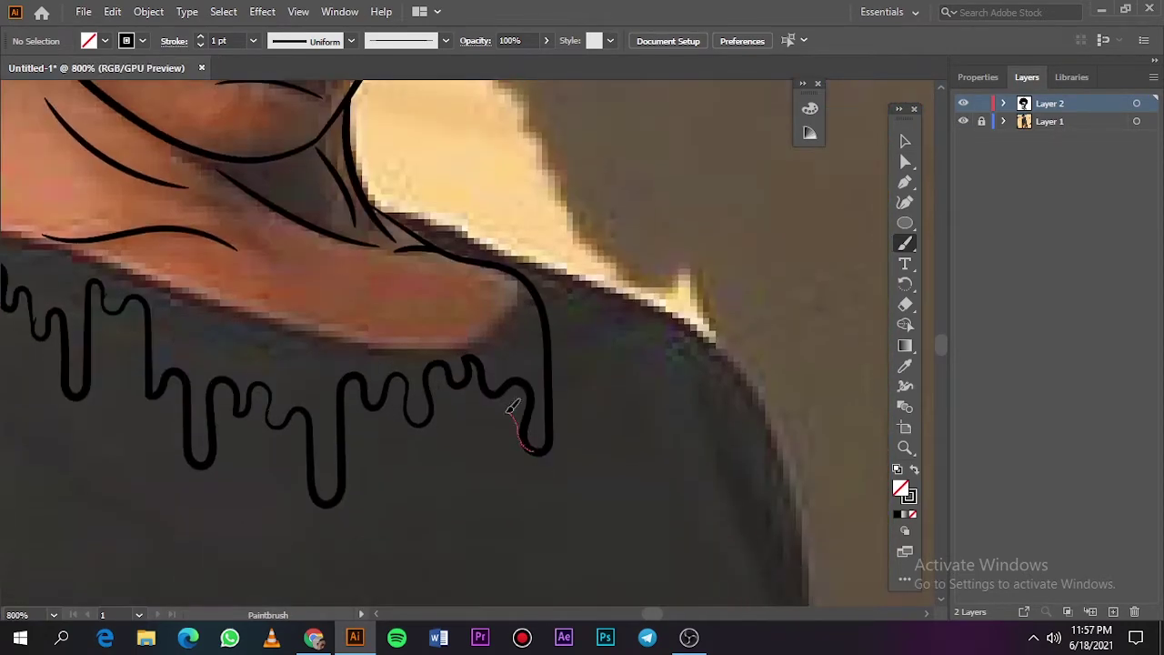
pyautogui.moveTo(482, 459); pyautogui.dragTo(459, 479)
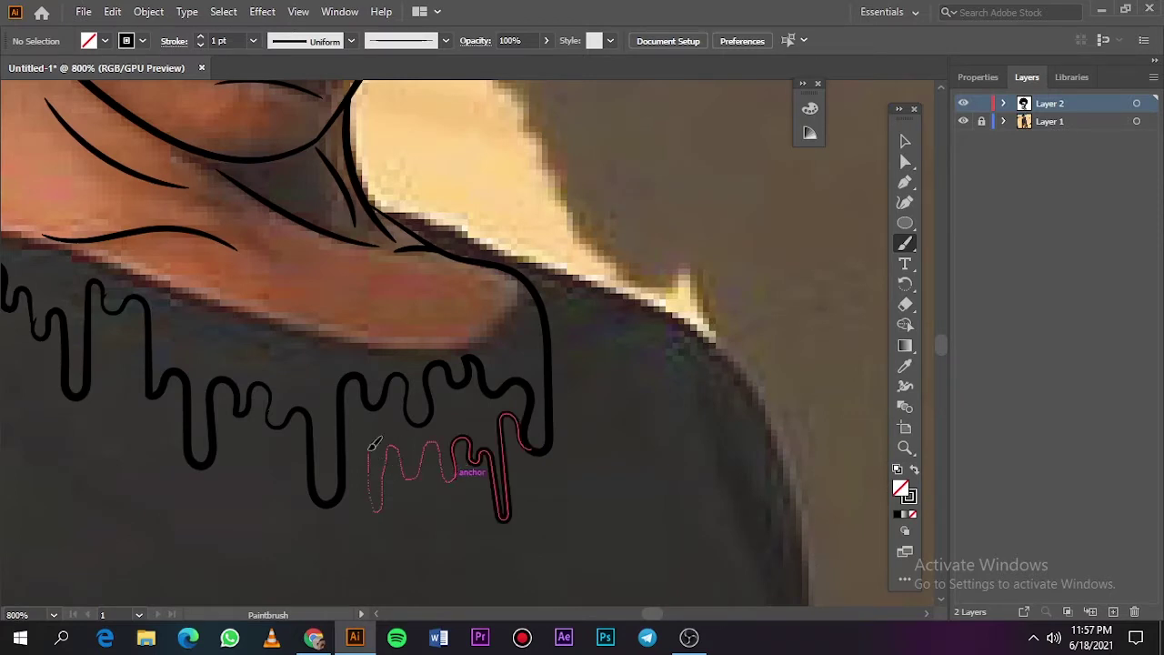
pyautogui.moveTo(369, 449); pyautogui.dragTo(347, 466)
# Fit the artboard, hide the photo layer, and undo the recent drip strokes.
pyautogui.hotkey('ctrl', '0')
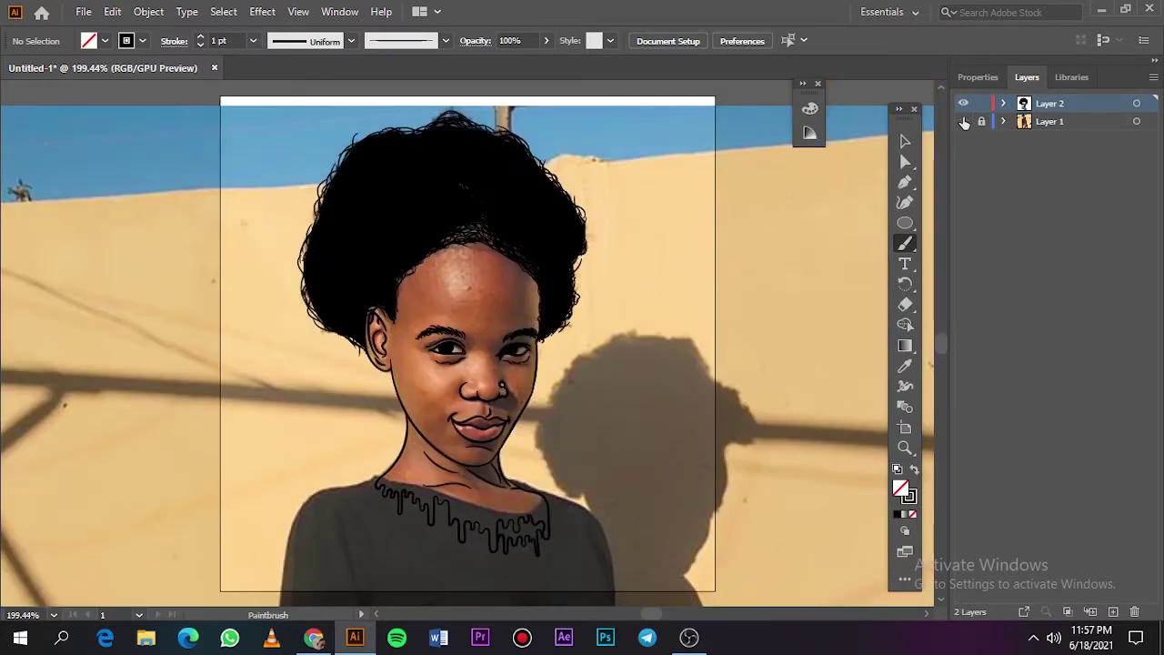
pyautogui.click(963, 121)
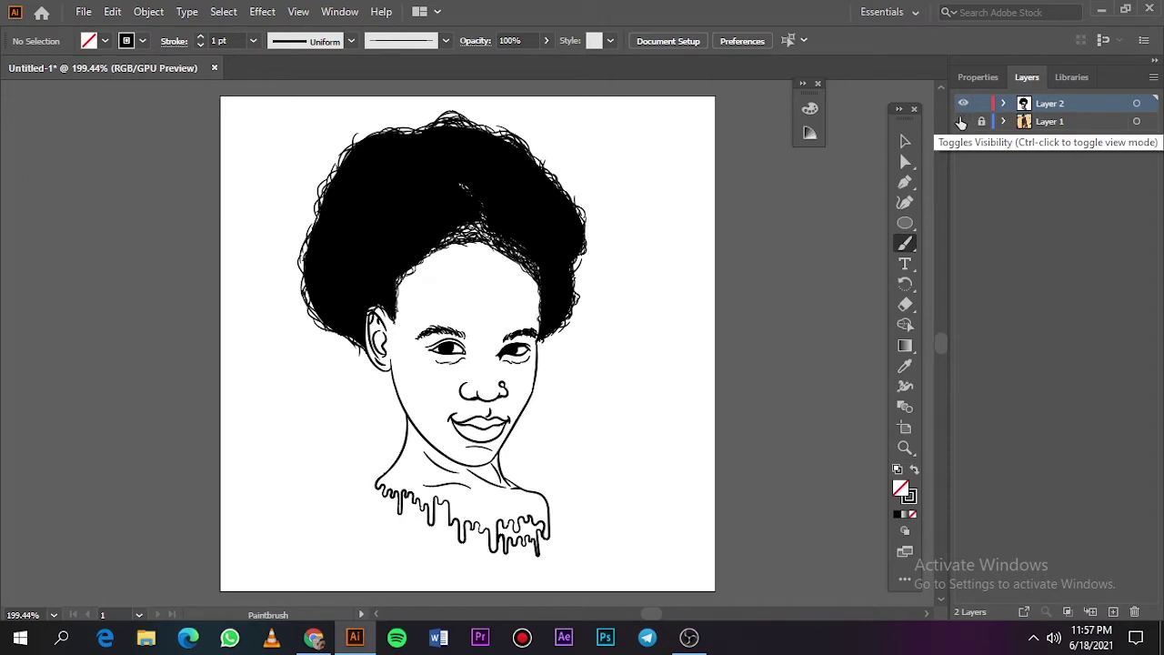
pyautogui.hotkey('ctrl', 'z')
pyautogui.hotkey('ctrl', 'z')
pyautogui.hotkey('ctrl', 'z')
pyautogui.hotkey('ctrl', 'z')
# Redraw the looping drip collar from the left side of the neck to the right.
pyautogui.press('v')
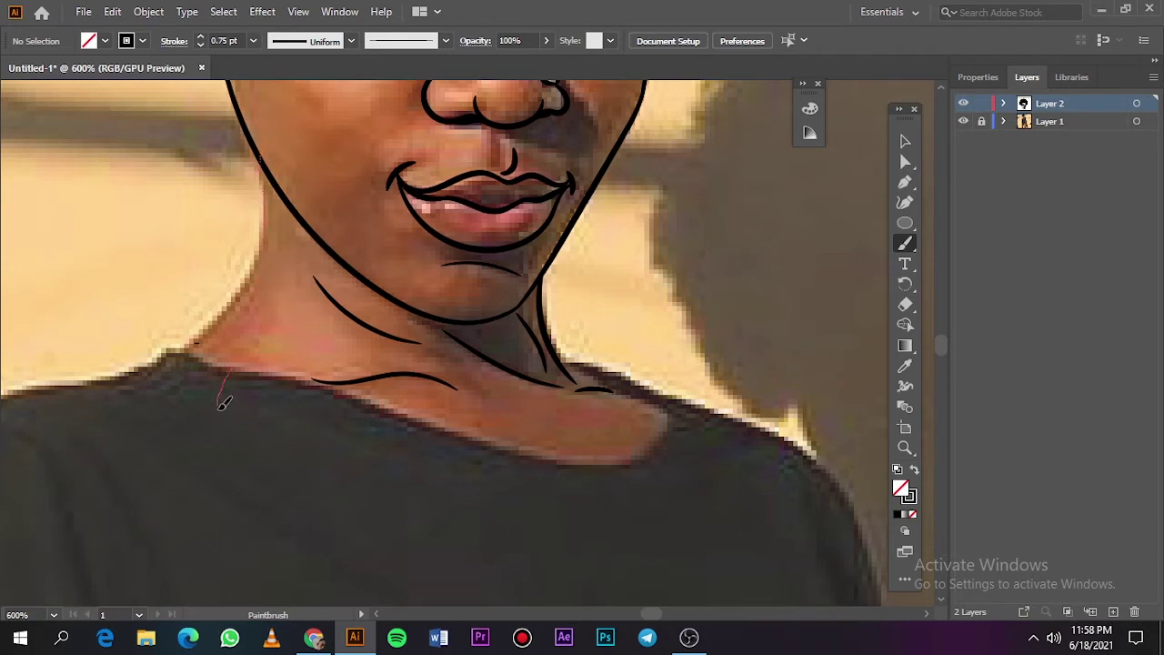
pyautogui.moveTo(296, 426); pyautogui.dragTo(289, 452)
pyautogui.moveTo(372, 440); pyautogui.dragTo(531, 431)
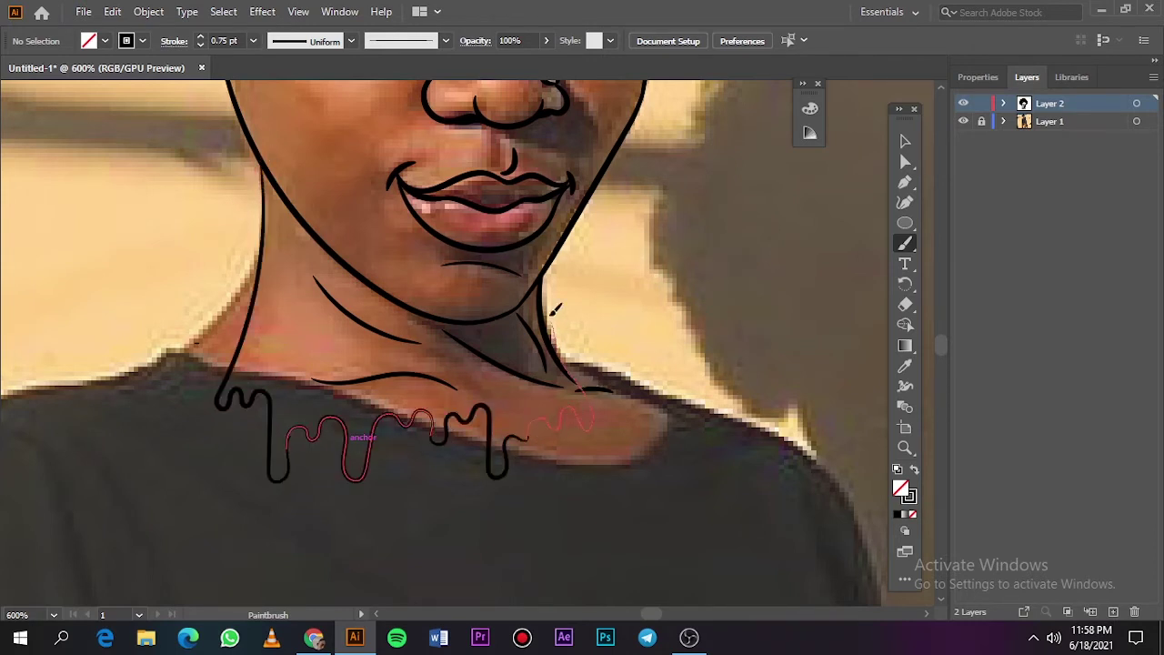
pyautogui.moveTo(551, 311); pyautogui.dragTo(557, 289)
# Zoom around the neck and toggle the photo layer repeatedly to check the line art.
pyautogui.hotkey('ctrl', '0')
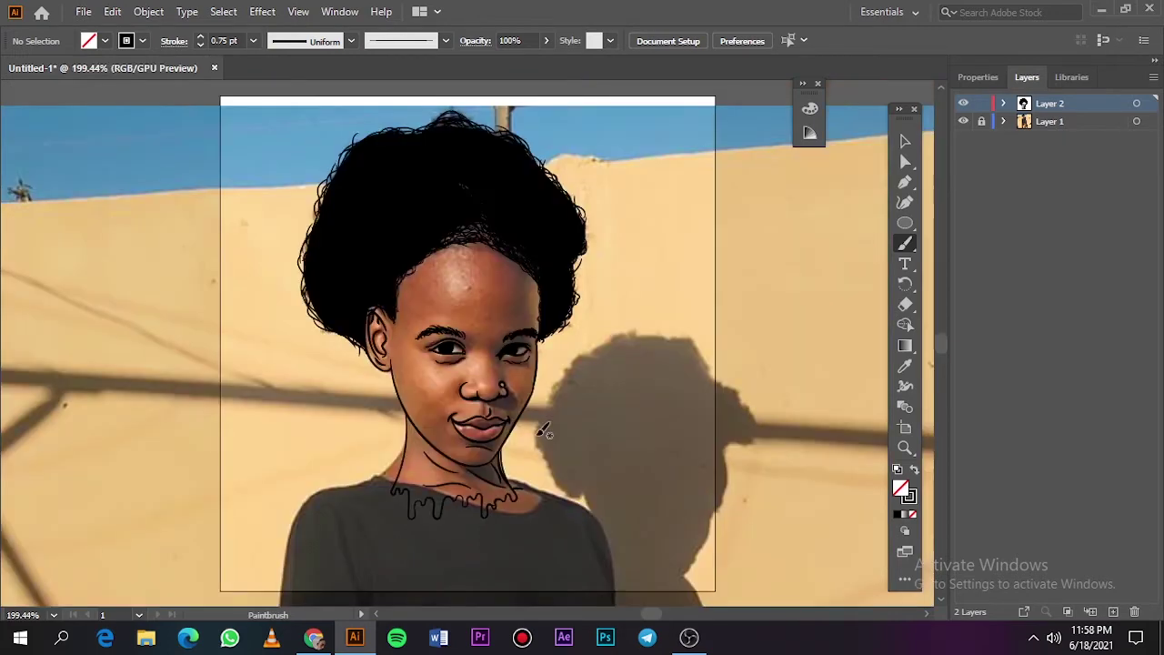
pyautogui.click(963, 121)
pyautogui.hotkey('ctrl', '=')
pyautogui.hotkey('ctrl', '=')
pyautogui.hotkey('ctrl', '=')
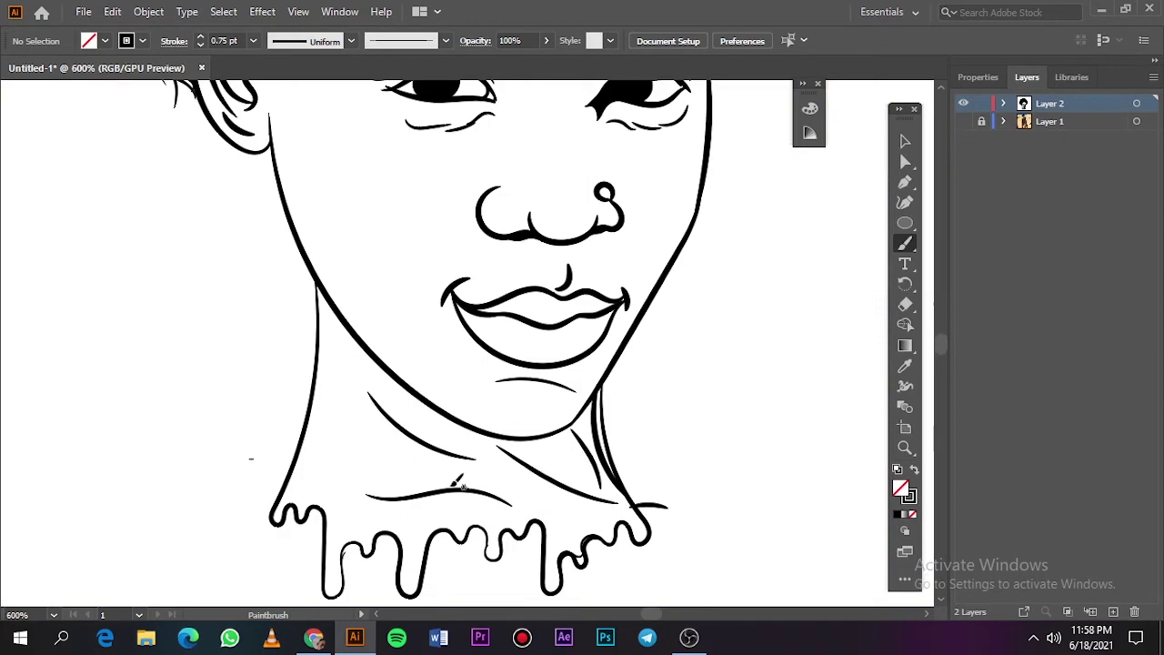
pyautogui.press('v')
pyautogui.click(963, 121)
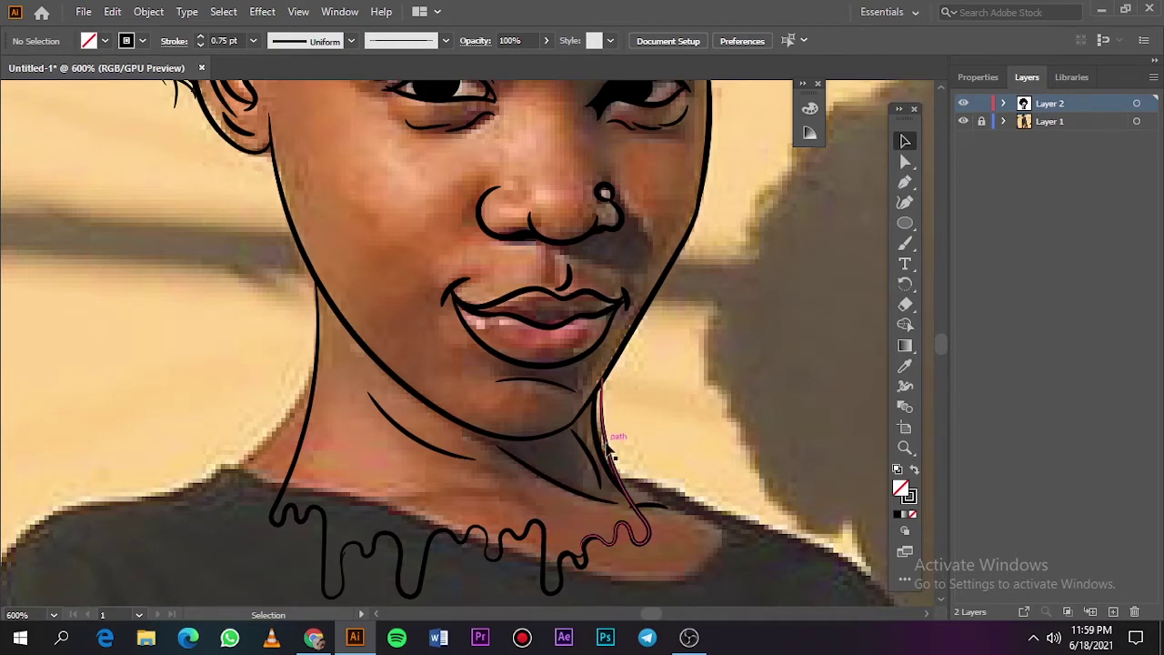
pyautogui.hotkey('ctrl', '0')
pyautogui.click(963, 121)
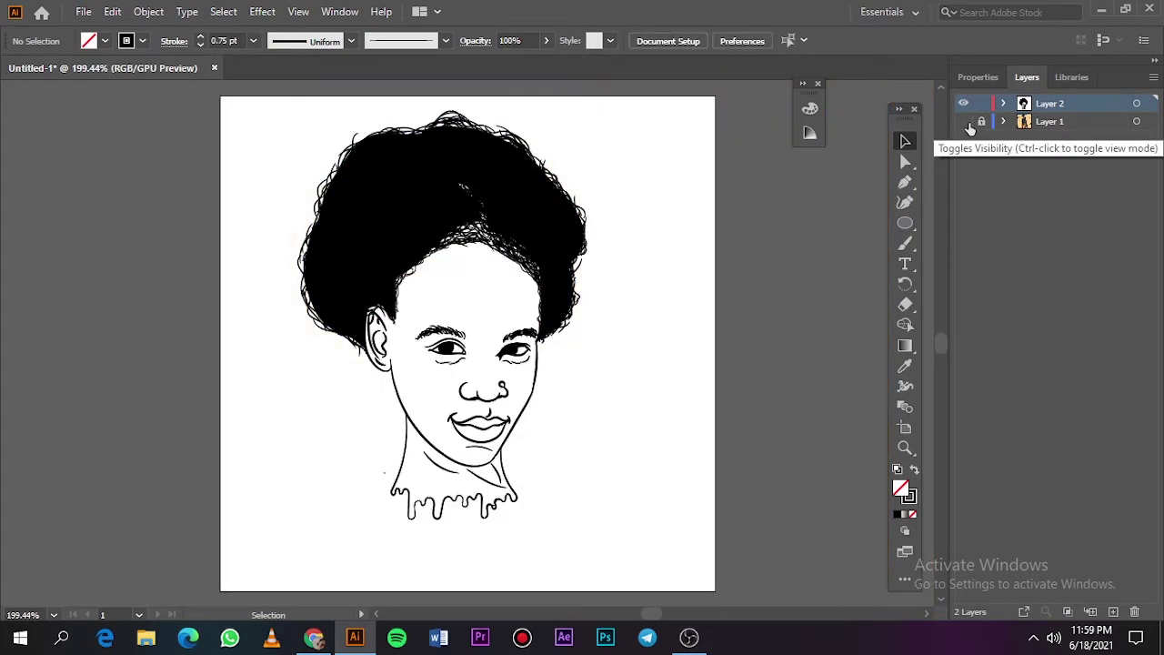
pyautogui.click(965, 122)
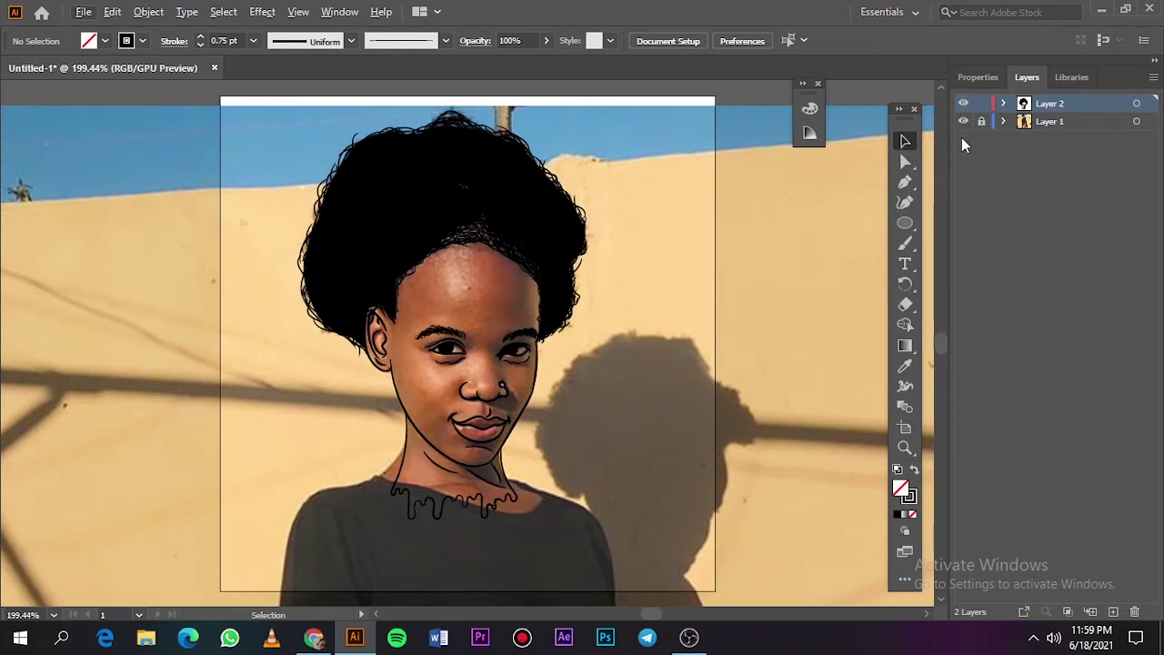
# Marquee-select and delete the stray neck strokes, then hide and reshow the photo layer.
pyautogui.moveTo(382, 537); pyautogui.dragTo(528, 473)
pyautogui.press('Delete')
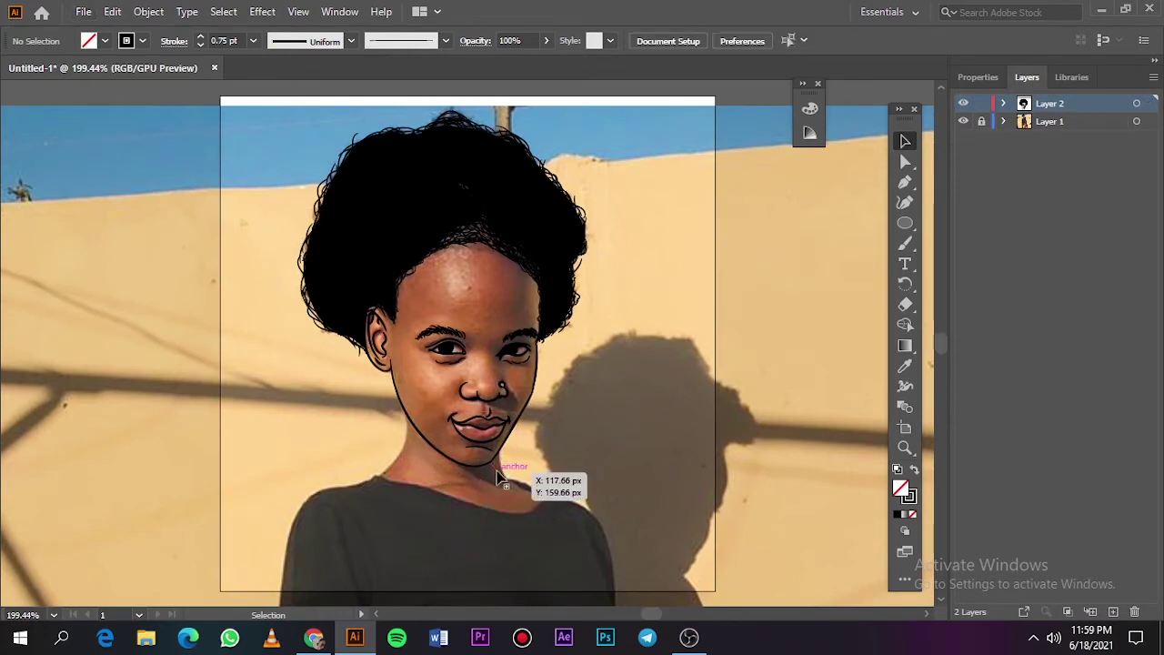
pyautogui.click(965, 122)
pyautogui.click(964, 122)
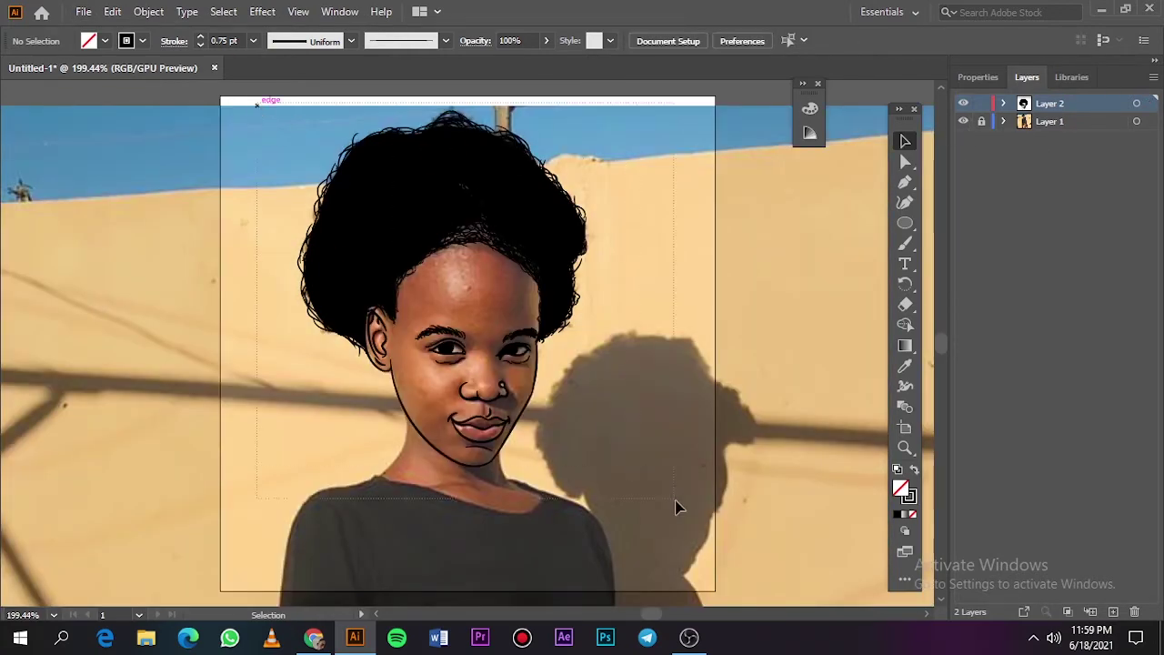
# Select all the line art and combine it with a Pathfinder shape mode.
pyautogui.hotkey('ctrl', 'a')
pyautogui.click(148, 11)
pyautogui.click(978, 77)
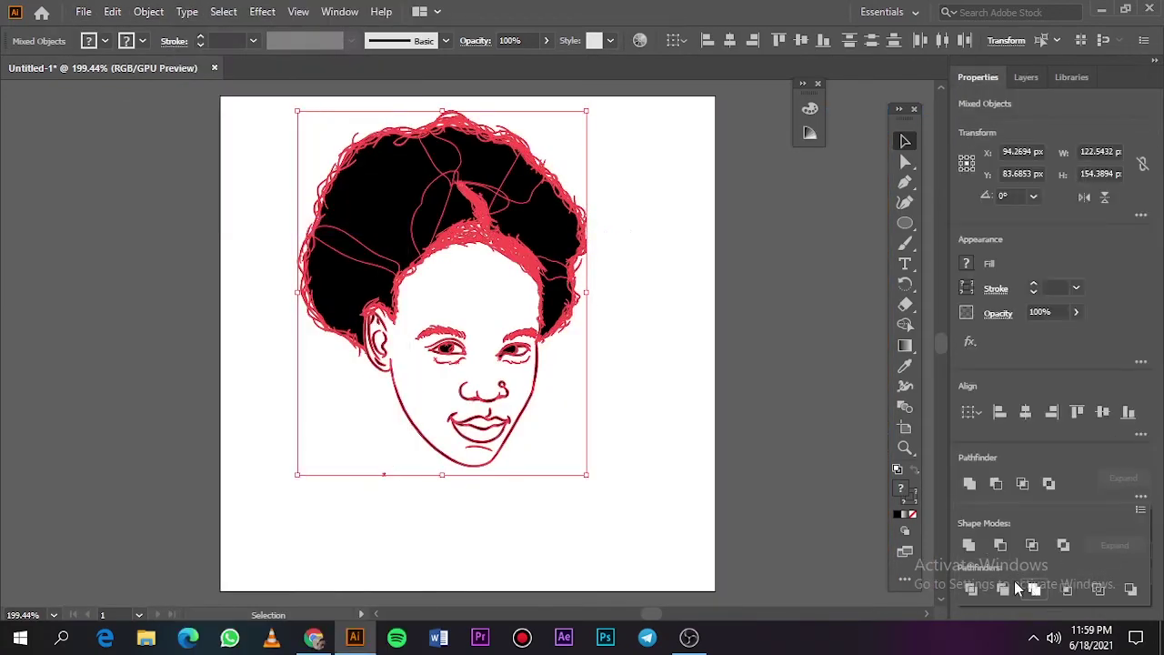
pyautogui.click(1014, 580)
pyautogui.click(1027, 77)
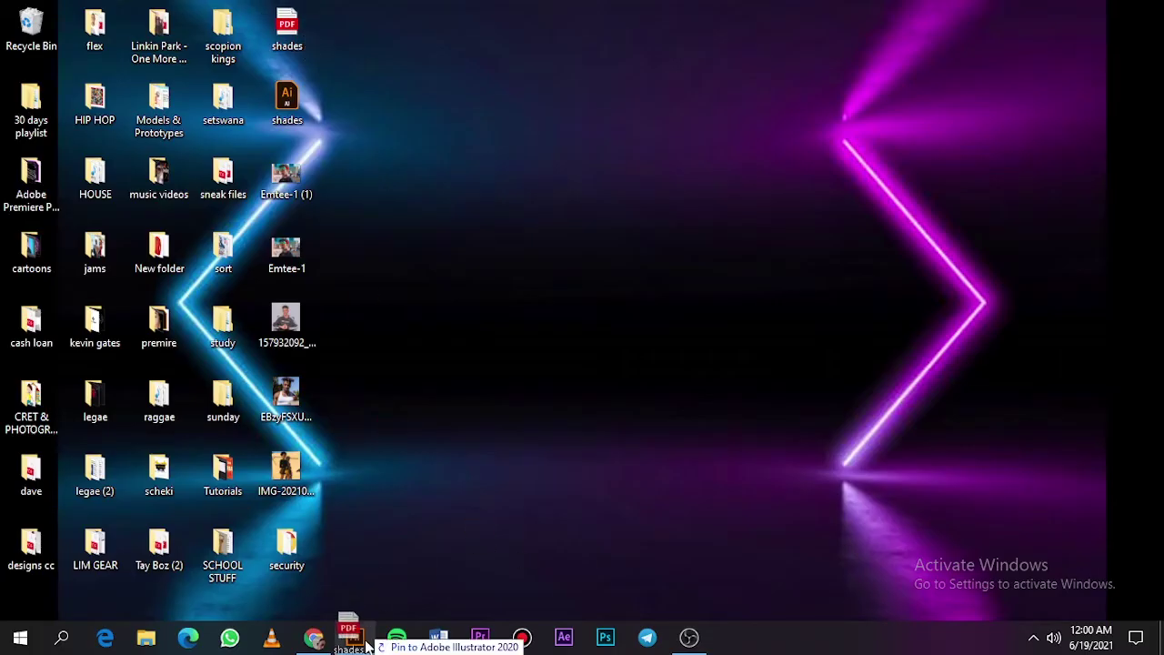
# Place the shades.pdf skin-tone swatch sheet beside the artboard.
pyautogui.moveTo(355, 637); pyautogui.dragTo(162, 264)
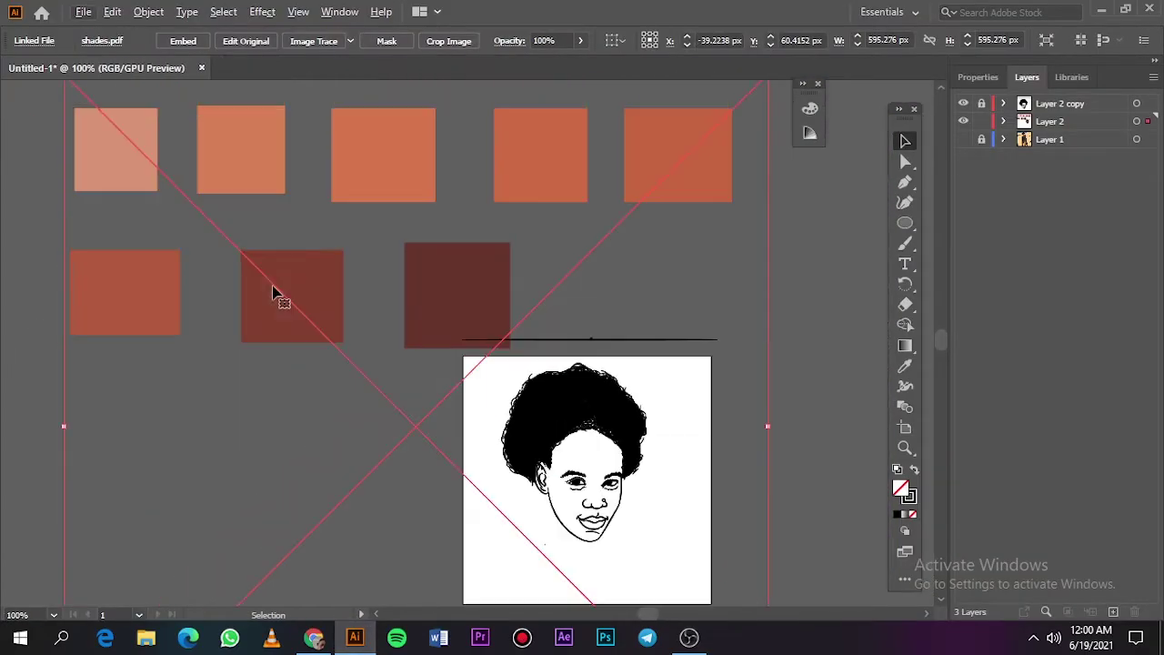
pyautogui.moveTo(278, 295); pyautogui.dragTo(9, 509)
pyautogui.scroll(-3, 767, 364)
# Draw an orange rectangle over the artboard and send it behind the line art.
pyautogui.press('m')
pyautogui.moveTo(445, 226); pyautogui.dragTo(739, 497)
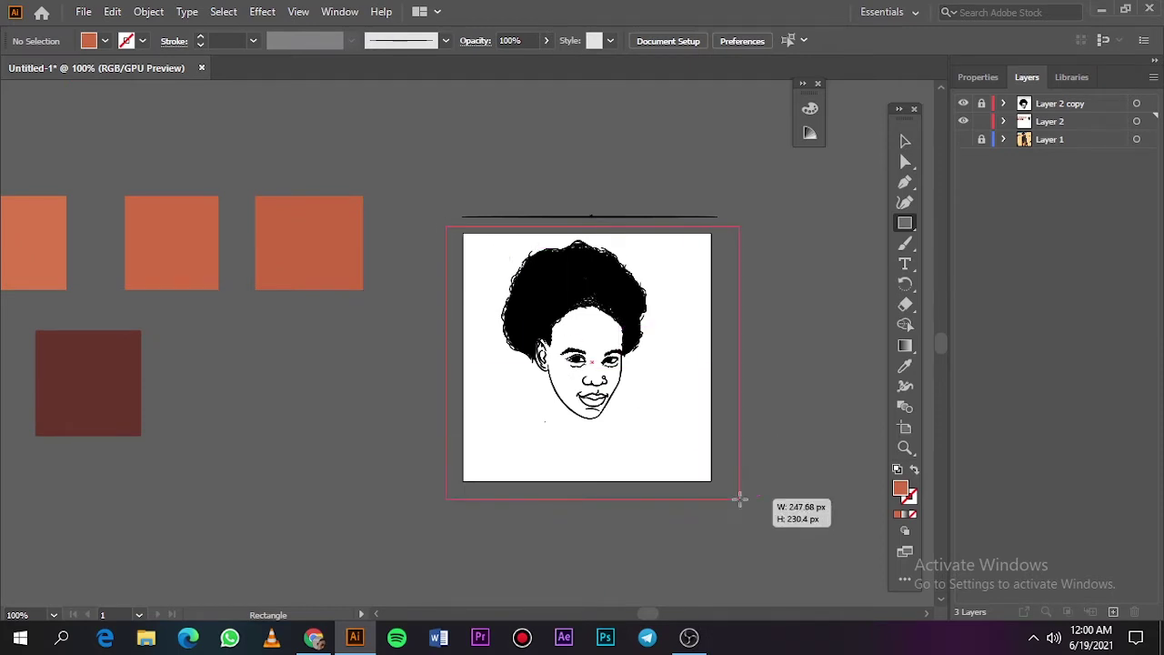
pyautogui.rightClick(642, 382)
pyautogui.click(873, 380)
pyautogui.press('v')
pyautogui.scroll(3, 704, 372)
# Group all the artwork, isolate it, and trim the orange fill to the face.
pyautogui.click(808, 179)
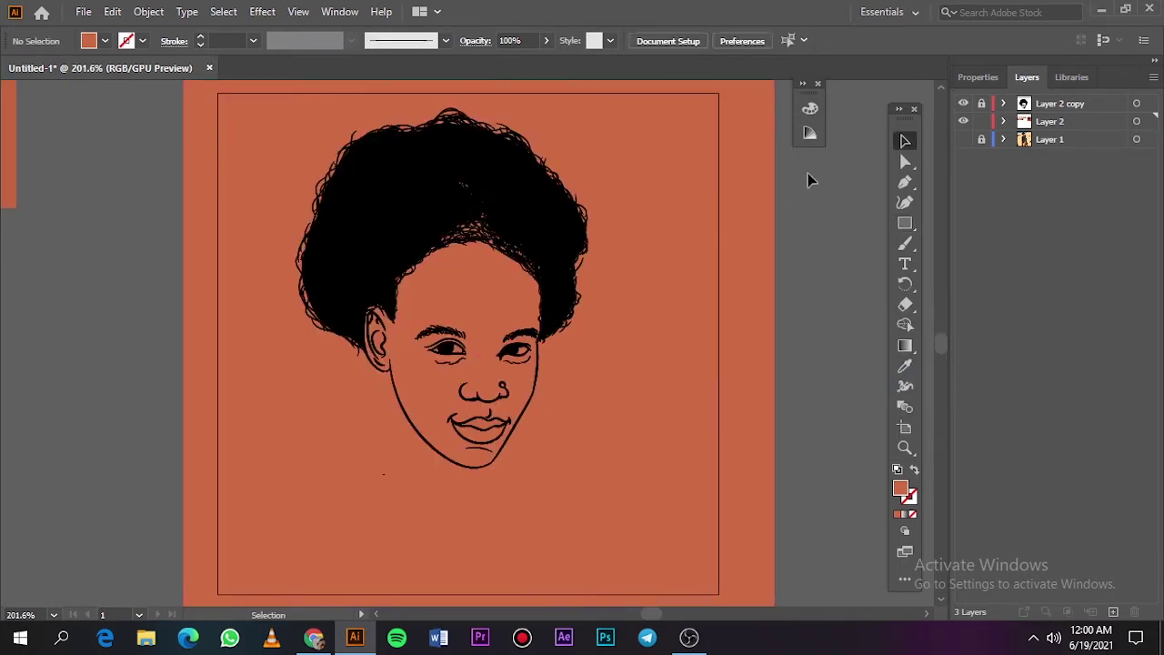
pyautogui.hotkey('ctrl', 'a')
pyautogui.hotkey('ctrl', 'g')
pyautogui.rightClick(735, 150)
pyautogui.click(783, 285)
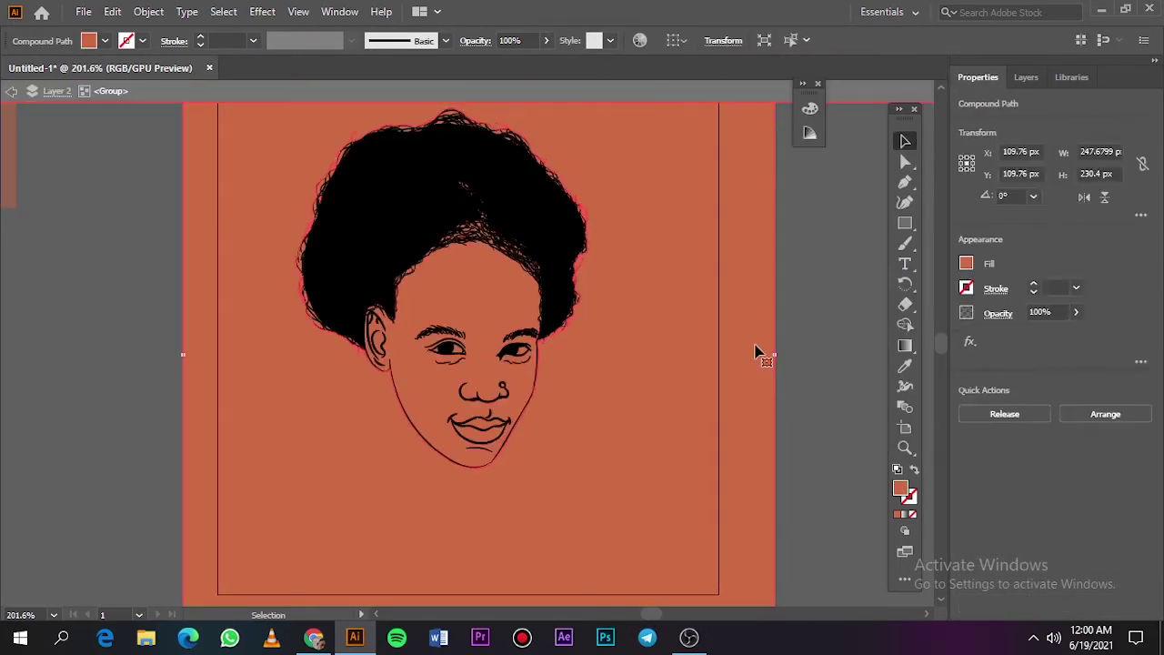
pyautogui.doubleClick(857, 215)
pyautogui.click(1026, 76)
# Lock the line-art sublayers inside Layer 2's group in the Layers panel.
pyautogui.click(1005, 121)
pyautogui.click(1025, 156)
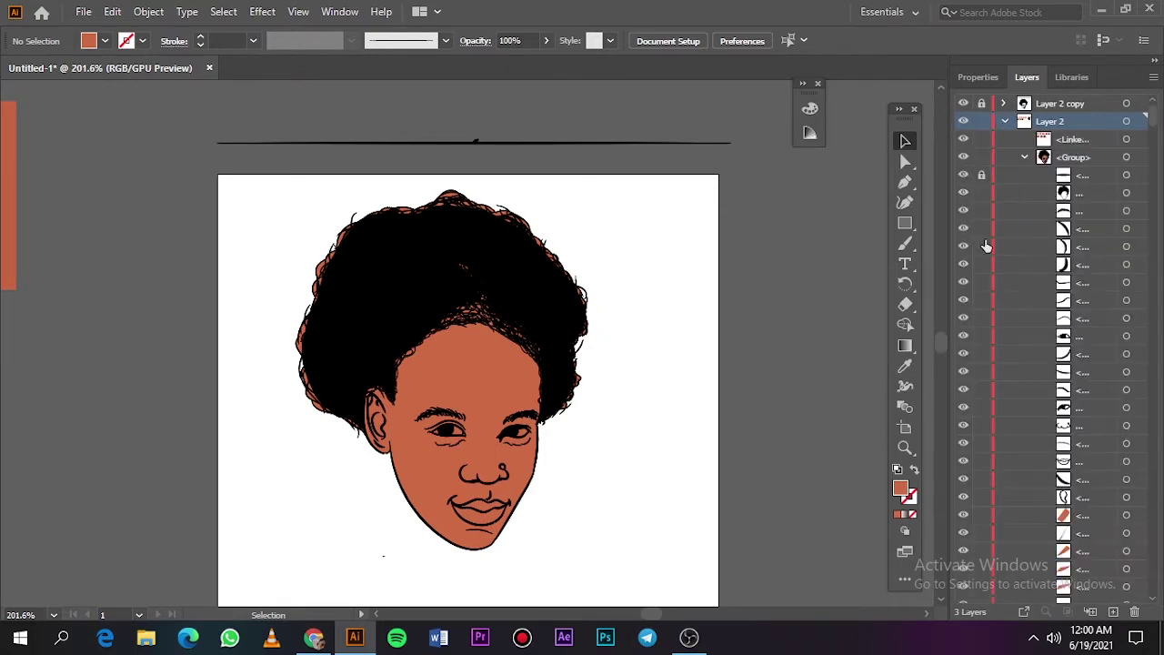
pyautogui.moveTo(981, 192); pyautogui.dragTo(981, 497)
pyautogui.click(1025, 156)
pyautogui.scroll(6, 545, 446)
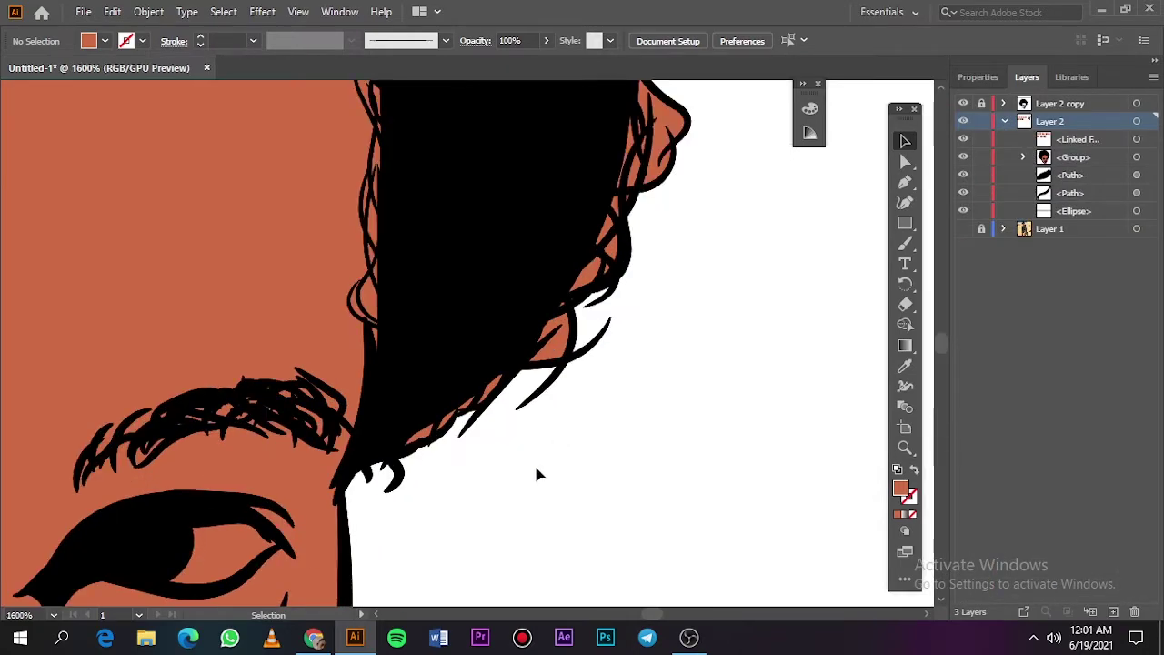
# Use Direct Selection to check for leftover fill along the hair edges.
pyautogui.press('a')
pyautogui.moveTo(547, 372)
pyautogui.mouseDown()
pyautogui.moveTo(414, 522)
pyautogui.moveTo(488, 519)
pyautogui.moveTo(246, 475)
pyautogui.moveTo(8, 408)
pyautogui.moveTo(106, 361)
pyautogui.mouseUp()
pyautogui.moveTo(216, 155)
pyautogui.mouseDown()
pyautogui.moveTo(756, 432)
pyautogui.moveTo(143, 507)
pyautogui.moveTo(792, 481)
pyautogui.moveTo(229, 234)
pyautogui.moveTo(556, 553)
pyautogui.mouseUp()
pyautogui.click(555, 550)
pyautogui.scroll(-10, 556, 551)
pyautogui.scroll(3, 377, 527)
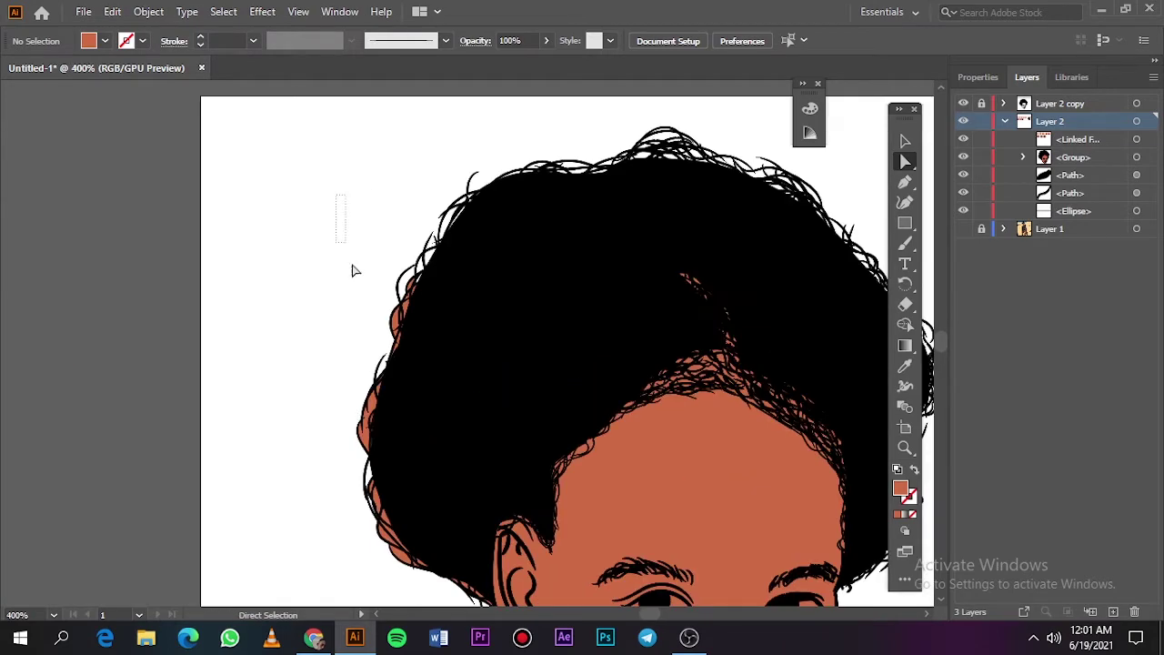
pyautogui.click(351, 267)
pyautogui.scroll(8, 351, 268)
pyautogui.moveTo(462, 393); pyautogui.dragTo(574, 562)
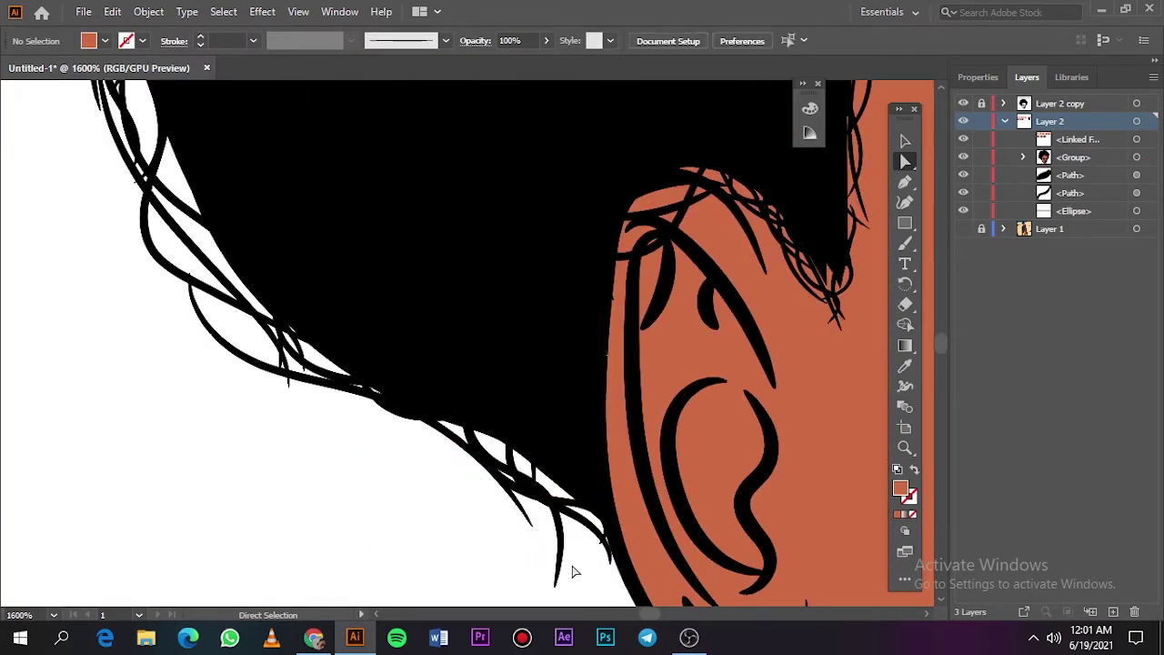
pyautogui.scroll(-5, 575, 563)
pyautogui.scroll(3, 468, 128)
pyautogui.scroll(-3, 464, 127)
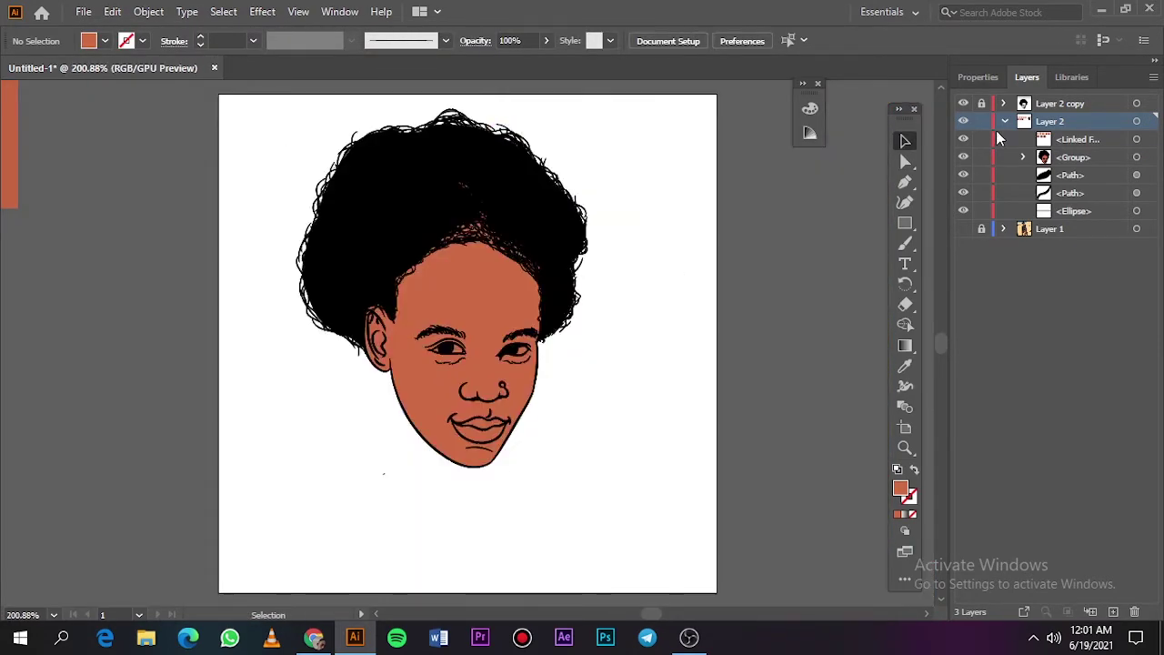
# Isolate the face group and give both eye whites a light fill.
pyautogui.click(1004, 121)
pyautogui.rightClick(511, 96)
pyautogui.click(590, 217)
pyautogui.scroll(5, 455, 318)
pyautogui.scroll(2, 455, 319)
pyautogui.click(137, 336)
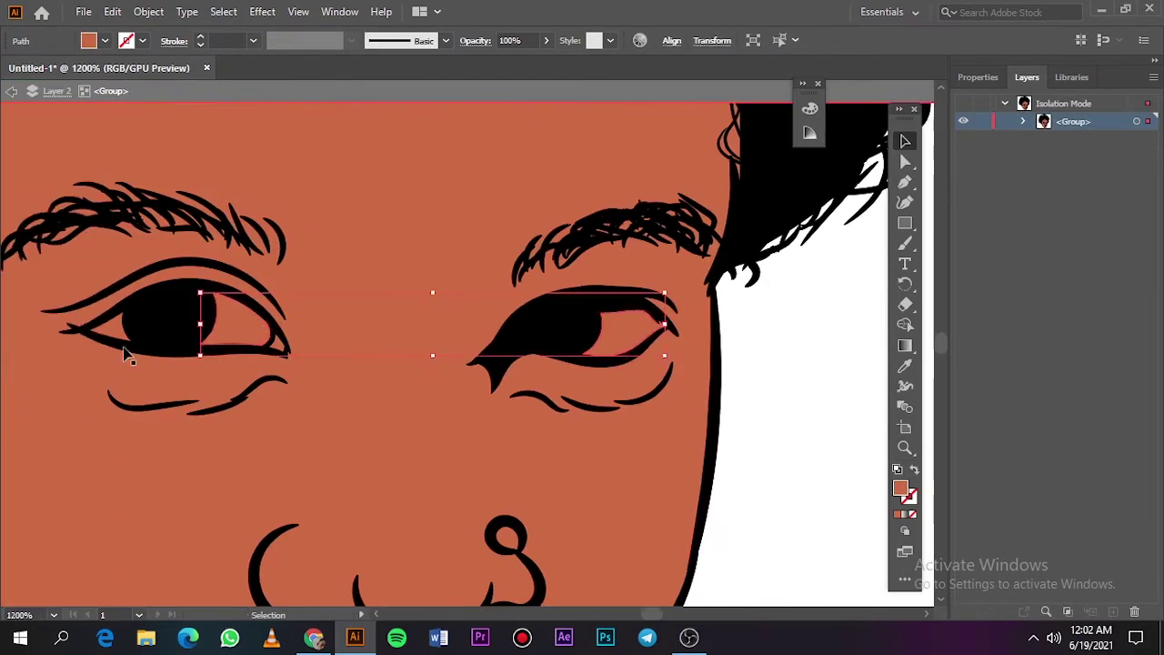
pyautogui.doubleClick(900, 489)
pyautogui.click(1061, 96)
pyautogui.scroll(-2, 795, 387)
pyautogui.click(795, 388)
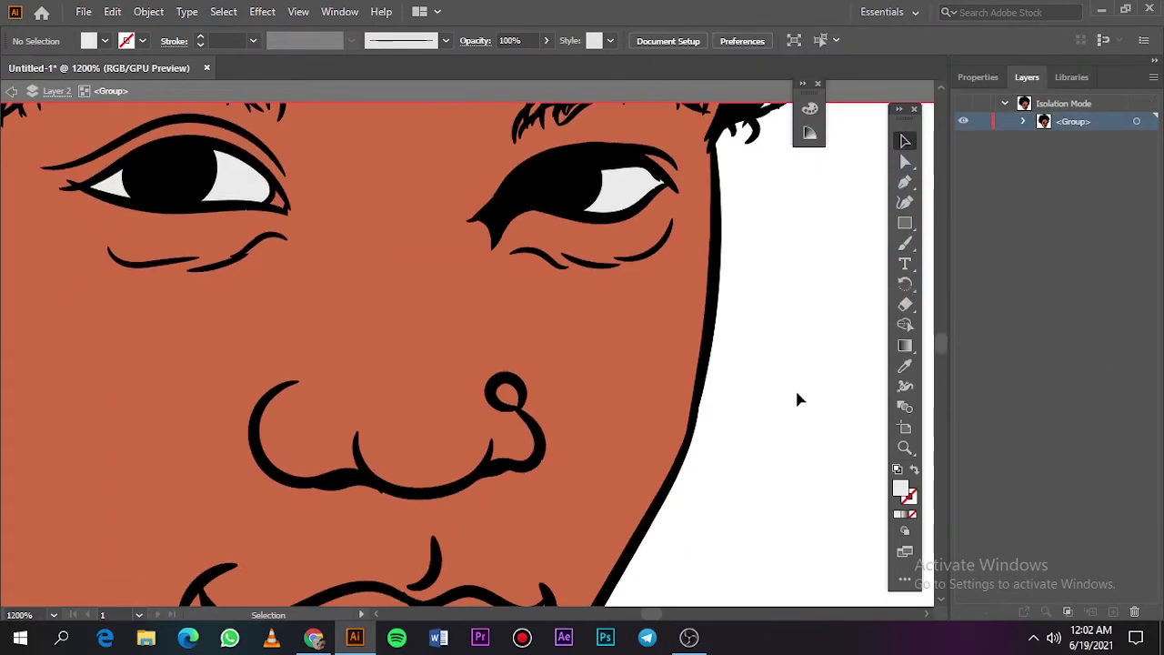
# Colour the small eye-corner shape crimson.
pyautogui.click(278, 200)
pyautogui.doubleClick(900, 488)
pyautogui.click(912, 100)
pyautogui.click(1061, 97)
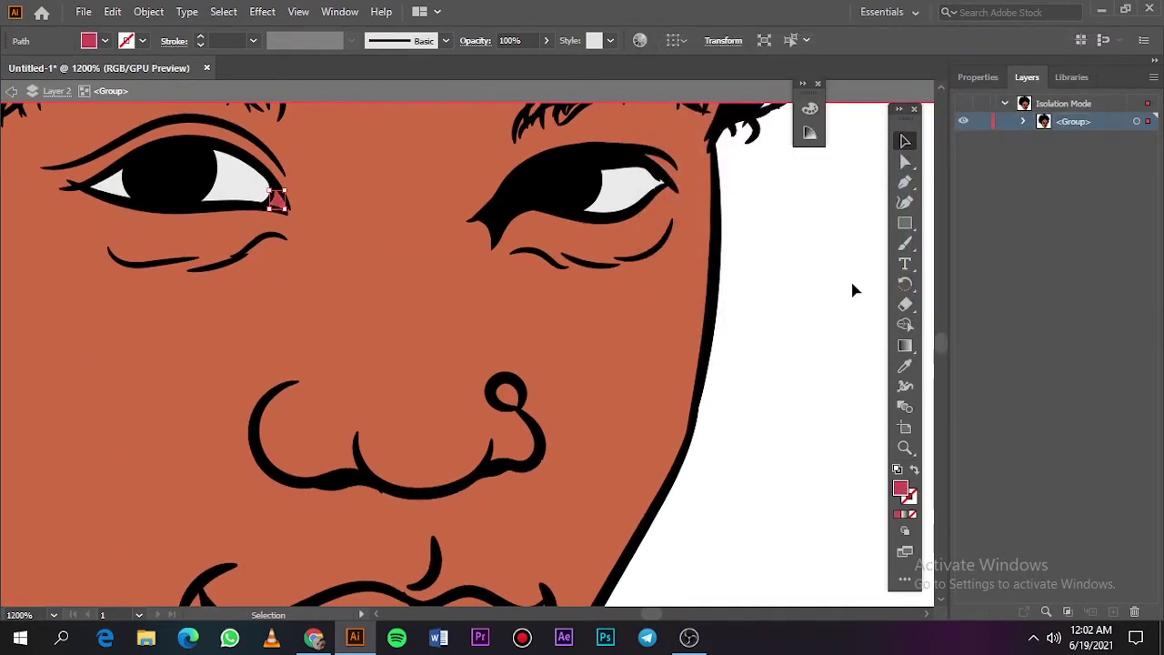
pyautogui.scroll(-3, 546, 364)
# Fill the inside of the nose ring with a pale yellowish-grey tone.
pyautogui.click(507, 250)
pyautogui.doubleClick(900, 489)
pyautogui.click(900, 274)
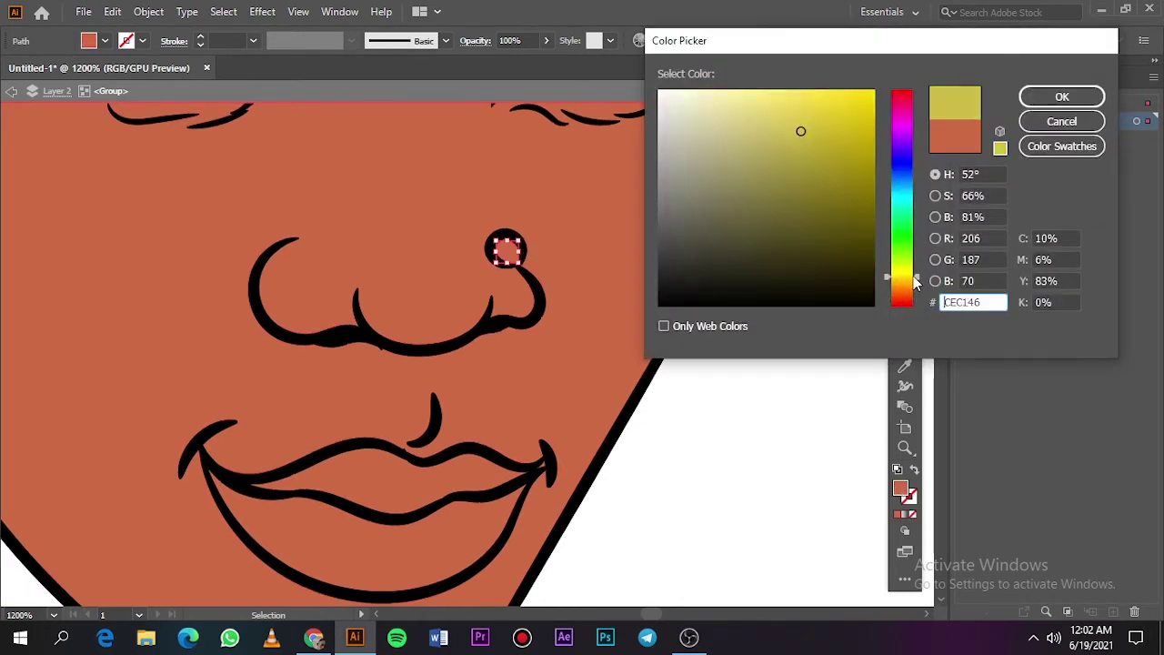
pyautogui.click(730, 135)
pyautogui.click(671, 130)
pyautogui.moveTo(671, 130); pyautogui.dragTo(694, 130)
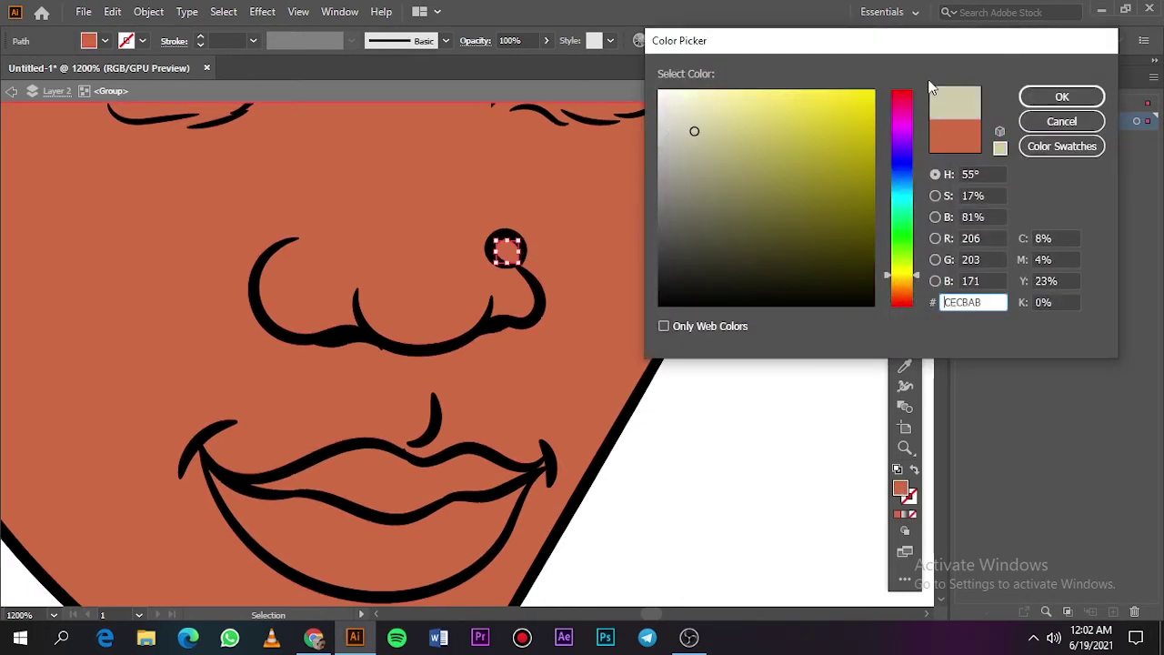
pyautogui.press('Return')
pyautogui.click(822, 361)
pyautogui.scroll(-3, 737, 396)
pyautogui.scroll(-1, 737, 396)
# Fill the lower lip with red.
pyautogui.click(363, 400)
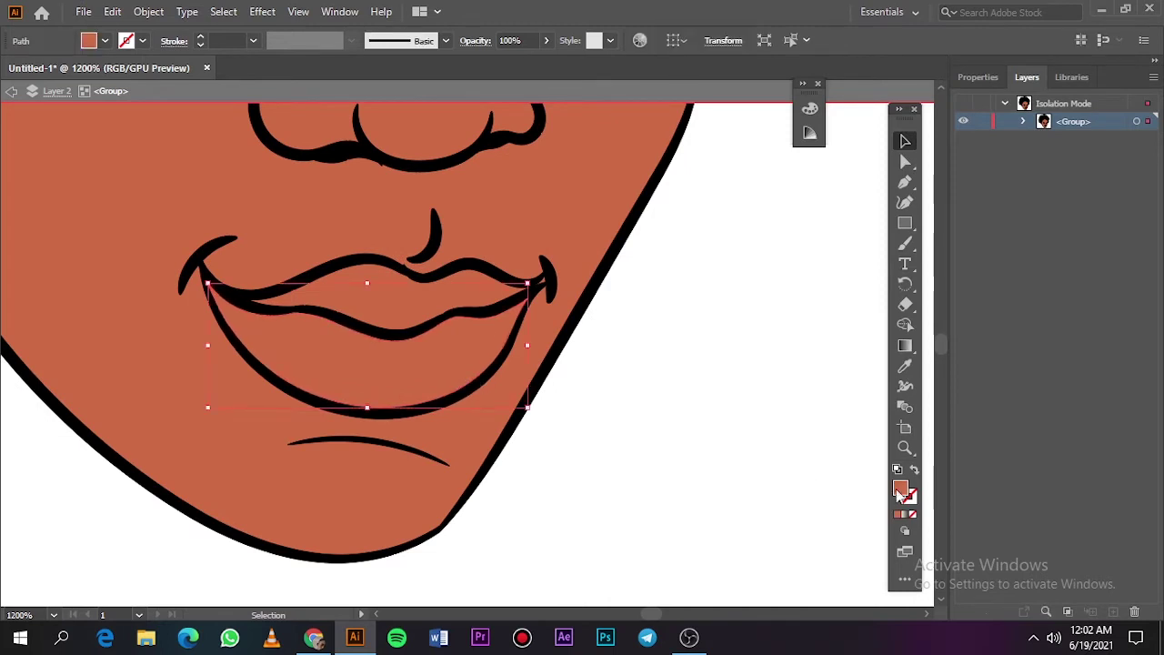
pyautogui.doubleClick(900, 489)
pyautogui.click(859, 105)
pyautogui.press('Return')
pyautogui.click(391, 273)
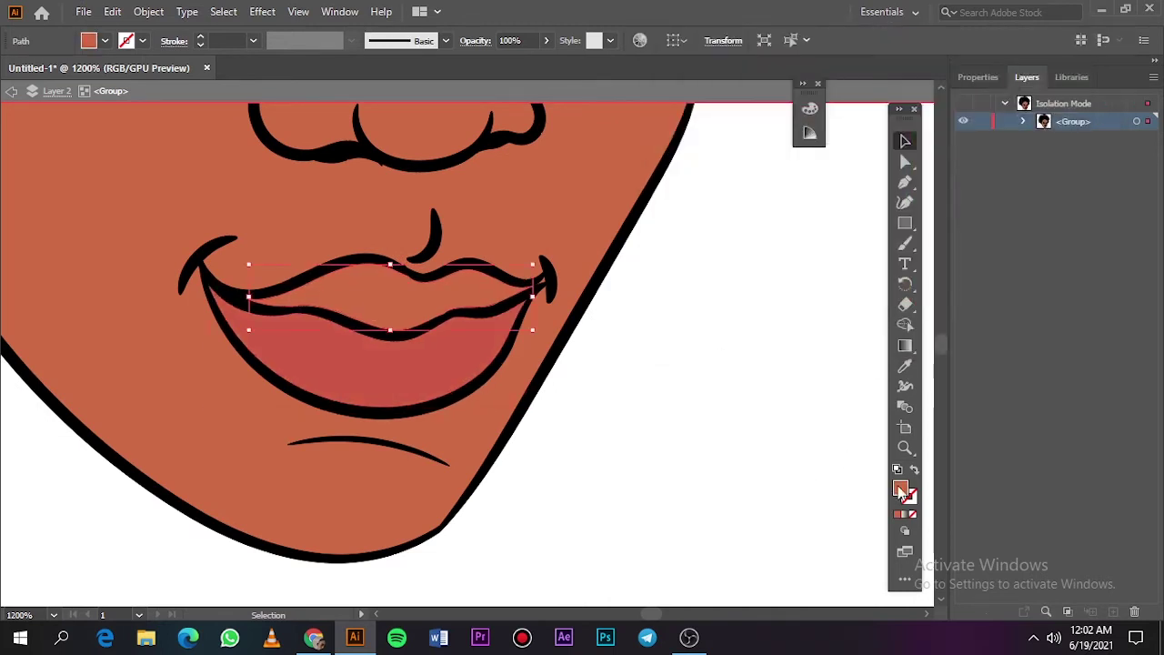
# Fill the upper lip with a darker red.
pyautogui.doubleClick(900, 488)
pyautogui.click(803, 148)
pyautogui.click(797, 155)
pyautogui.click(898, 307)
pyautogui.press('Return')
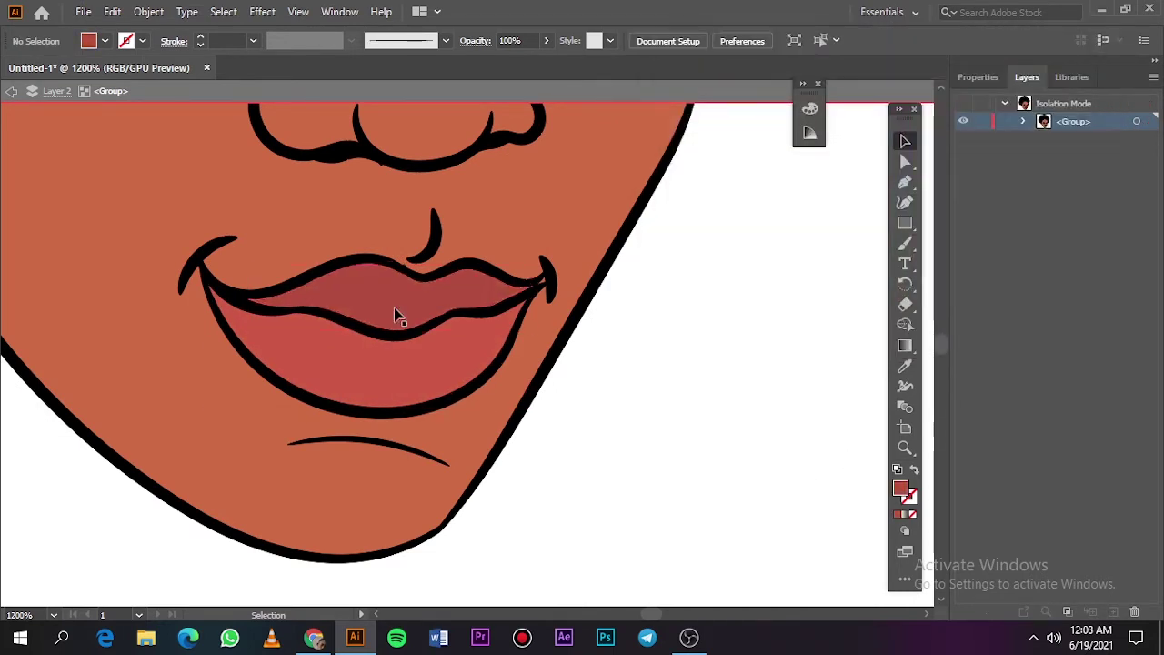
# Inspect the tiny lip-corner shape, then zoom out to view the whole portrait.
pyautogui.scroll(5, 519, 299)
pyautogui.click(459, 344)
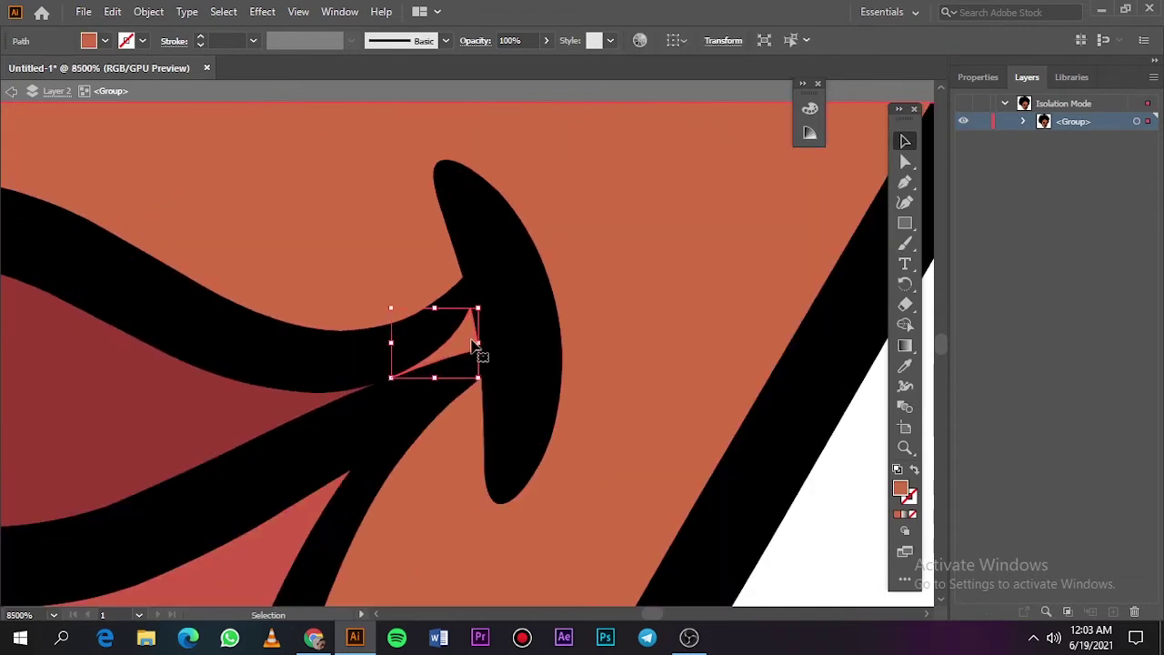
pyautogui.click(837, 522)
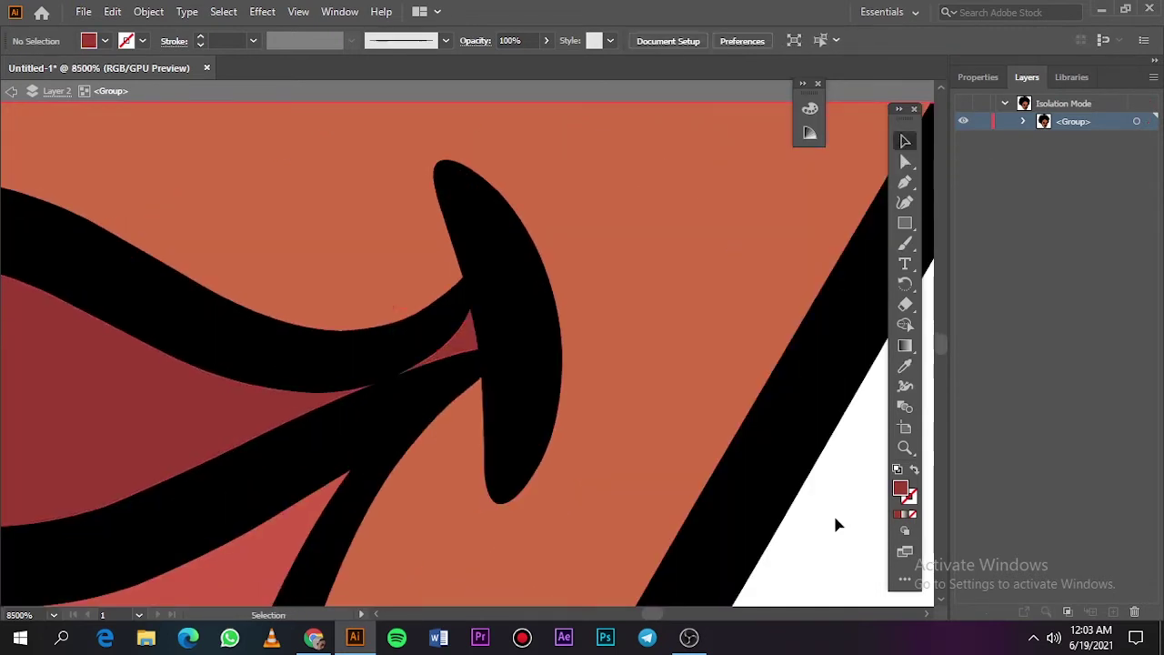
pyautogui.hotkey('ctrl', '0')
# Duplicate the coloured face layer, hide and lock the original, and add an empty Layer 5.
pyautogui.doubleClick(633, 354)
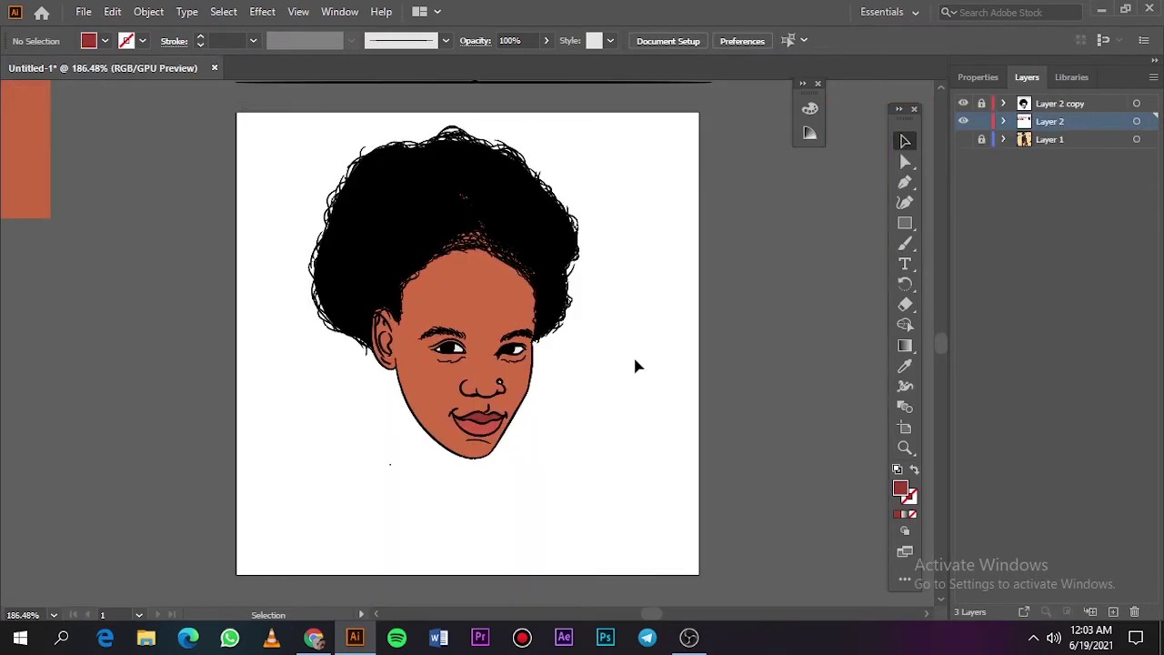
pyautogui.moveTo(1072, 228); pyautogui.dragTo(1113, 611)
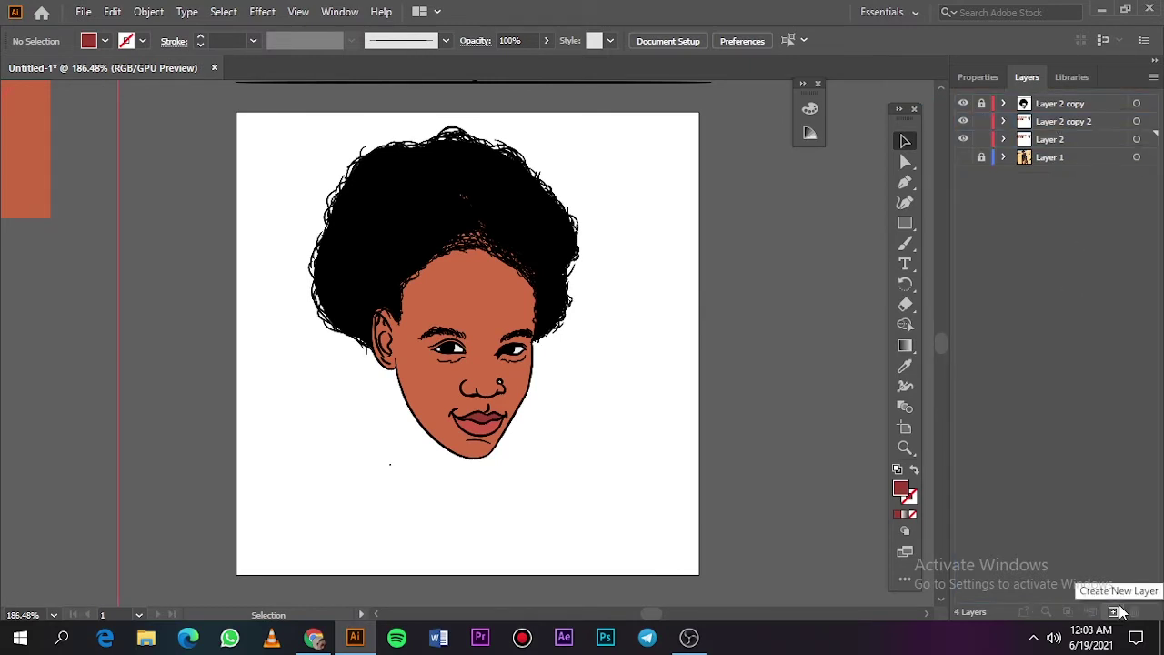
pyautogui.click(1064, 123)
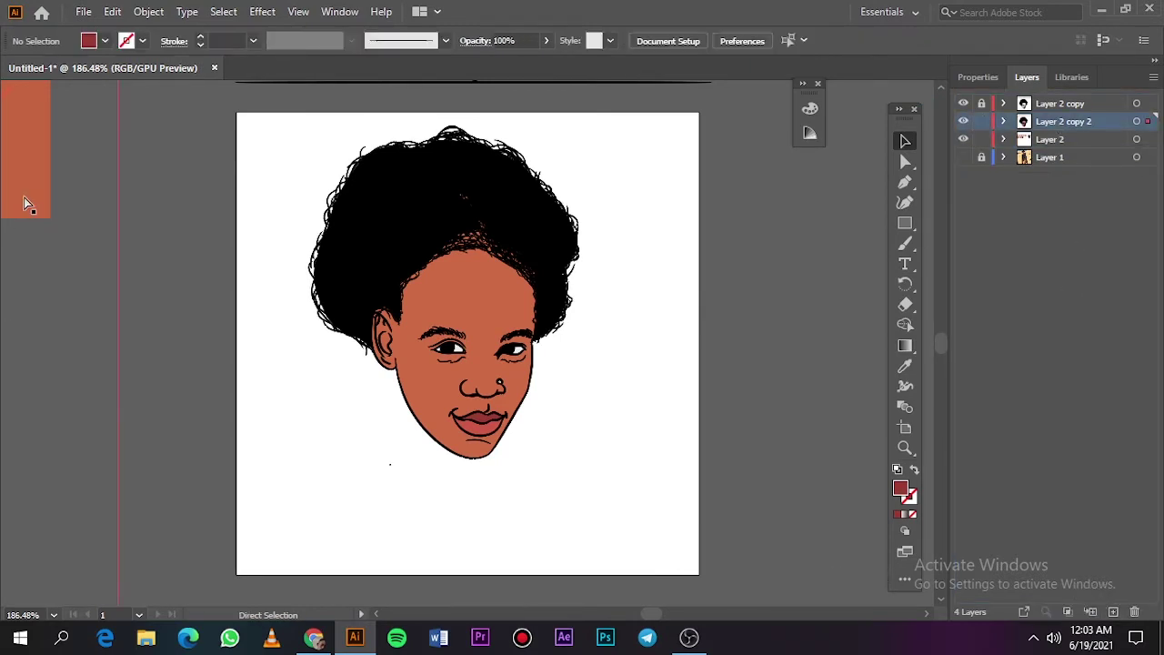
pyautogui.click(982, 139)
pyautogui.click(963, 140)
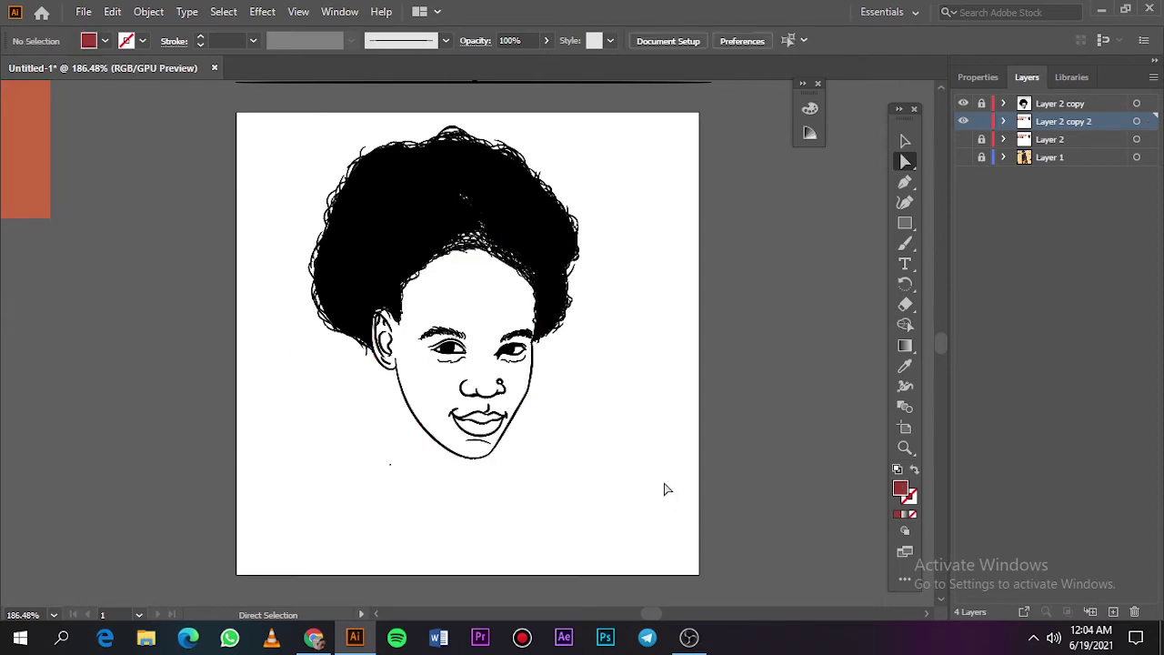
pyautogui.hotkey('ctrl', 'l')
pyautogui.click(963, 157)
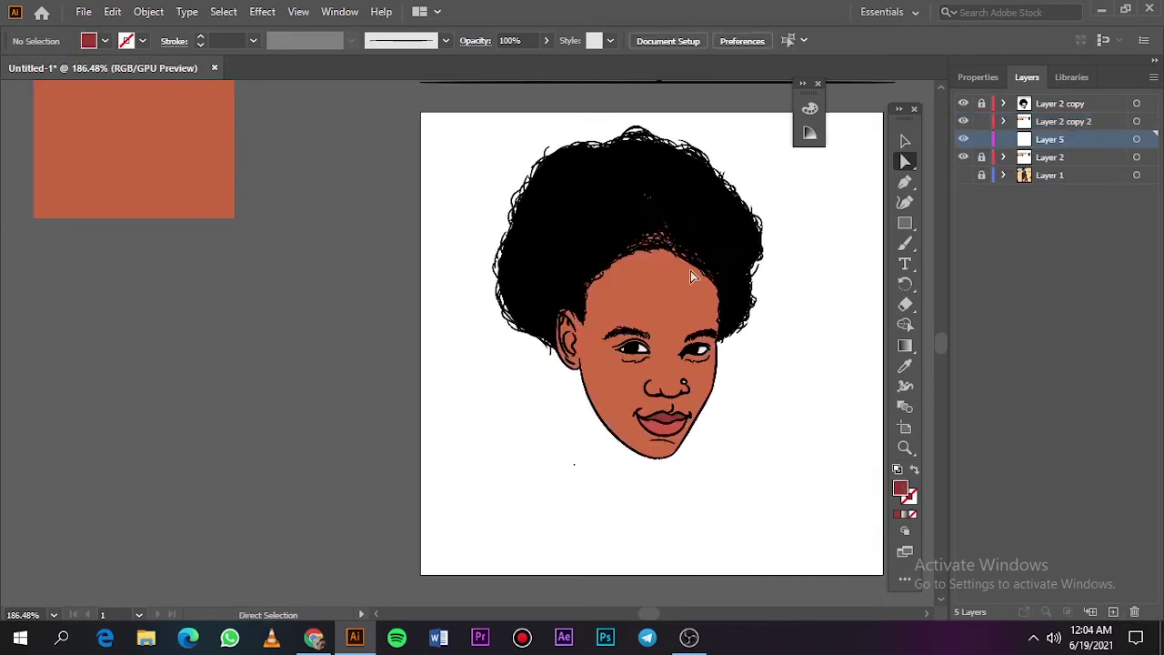
# Hide the face layer to reveal the reference photo, then switch to the Pencil tool for tracing the right eyebrow.
pyautogui.scroll(-5, 367, 405)
pyautogui.press('i')
pyautogui.hscroll(3, 530, 360)
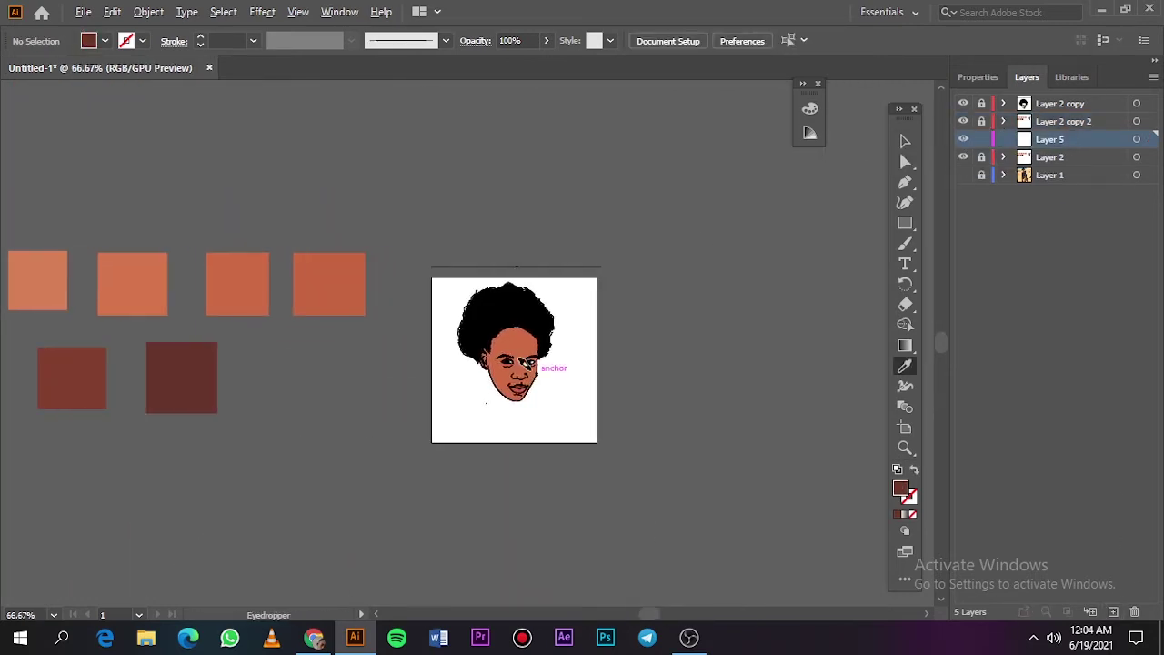
pyautogui.scroll(4, 530, 361)
pyautogui.scroll(4, 530, 360)
pyautogui.click(963, 157)
pyautogui.scroll(-4, 636, 356)
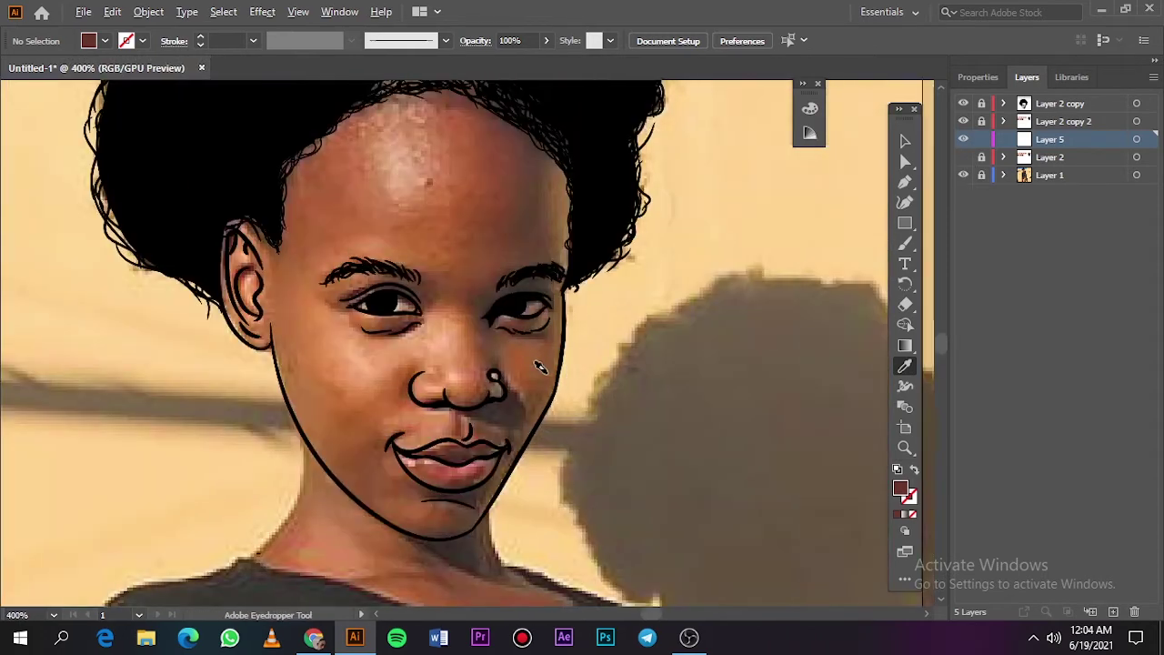
pyautogui.scroll(3, 611, 160)
pyautogui.scroll(1, 602, 300)
pyautogui.press('n')
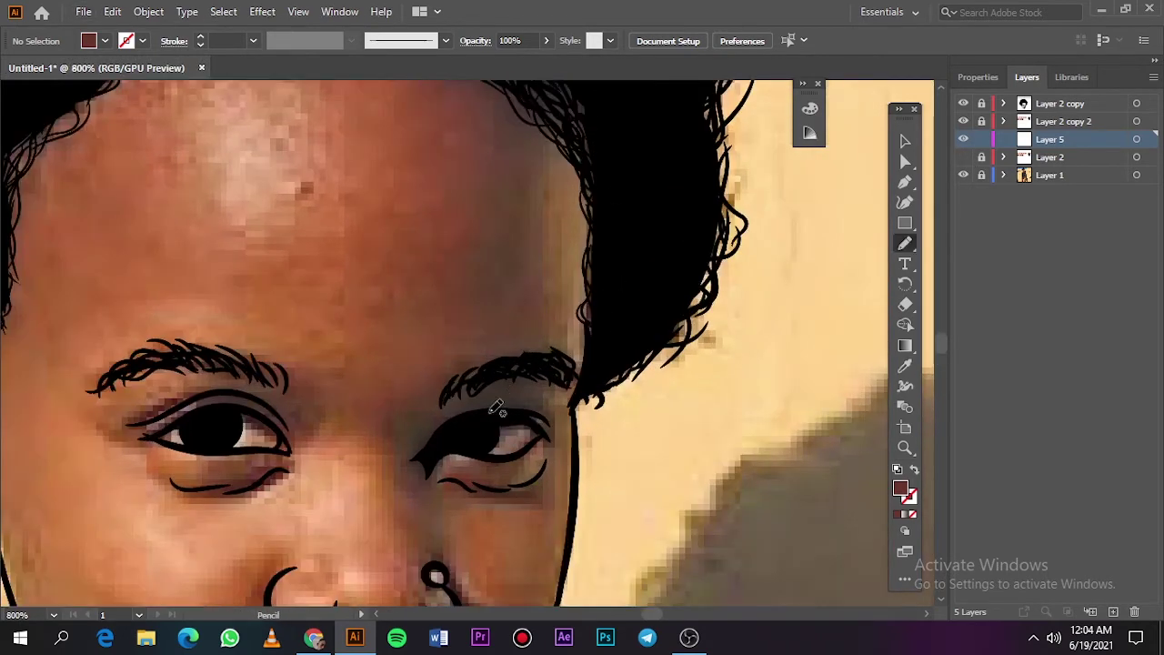
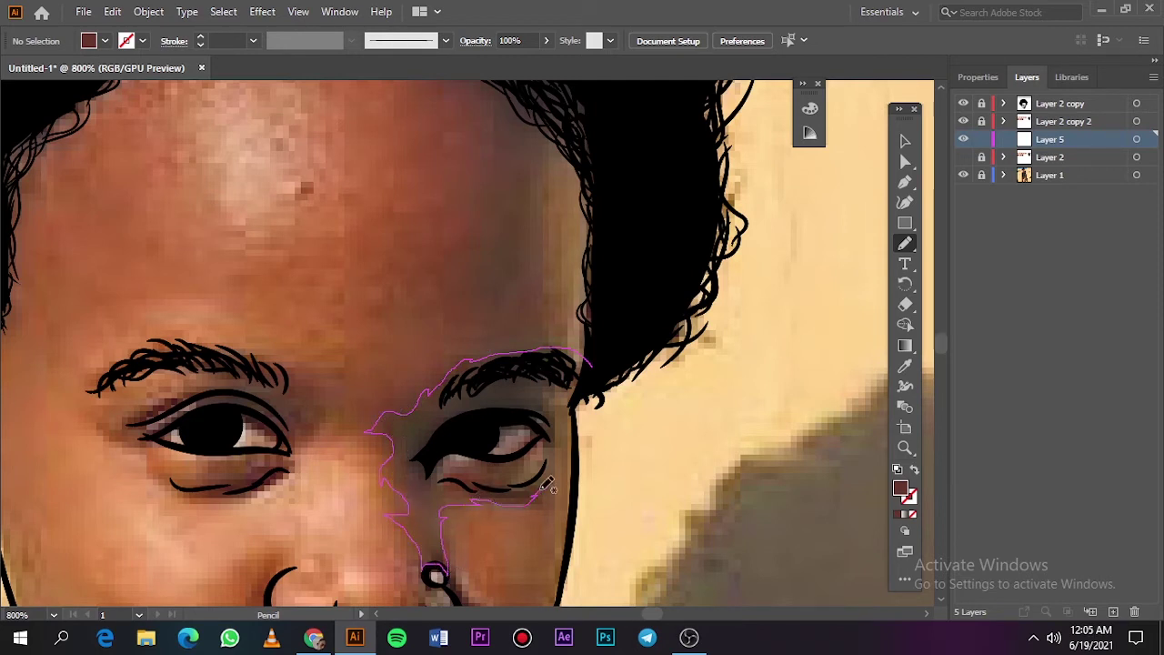
# Draw a closed shadow shape below and around the right eye.
pyautogui.moveTo(465, 471); pyautogui.dragTo(472, 428)
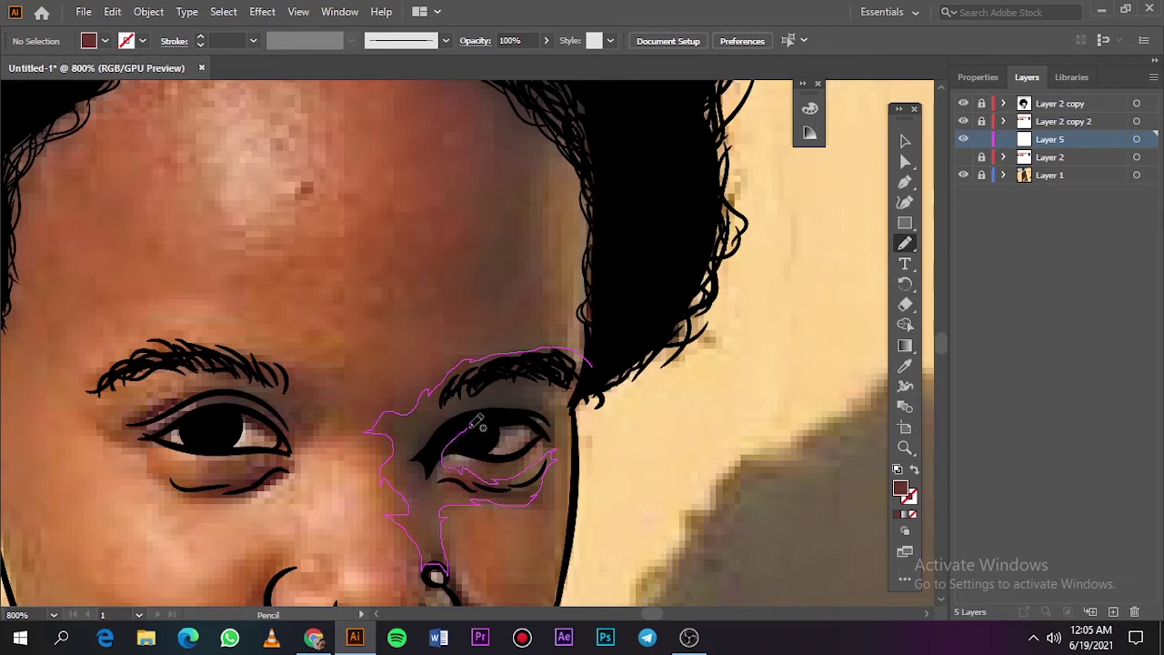
pyautogui.moveTo(577, 397); pyautogui.dragTo(594, 366)
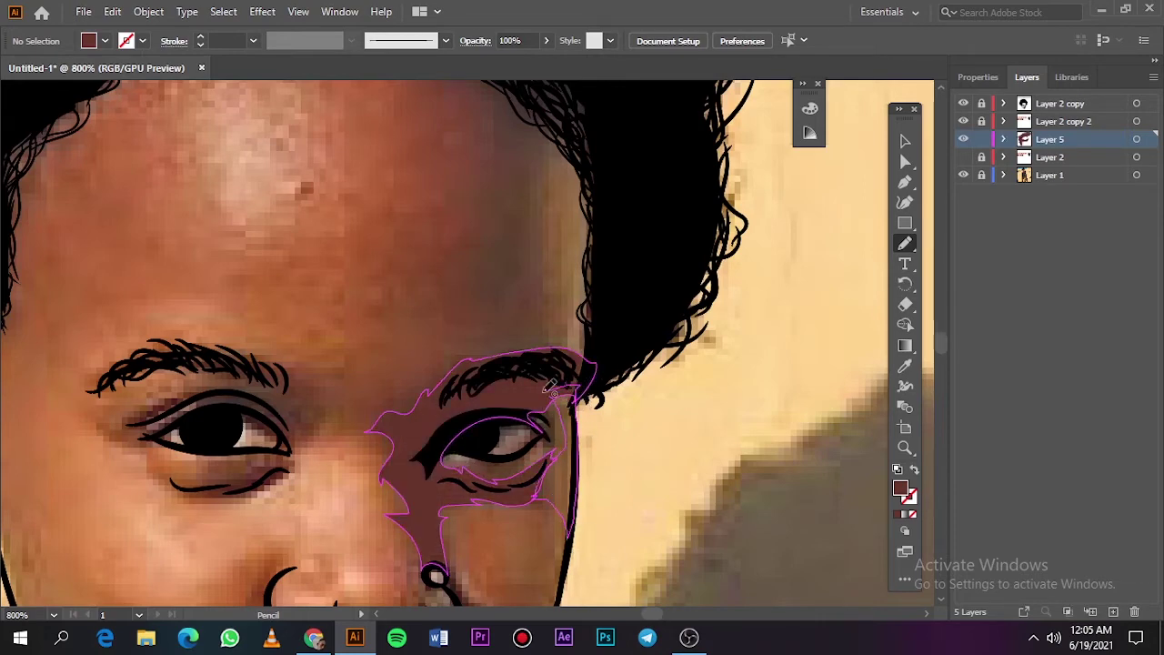
pyautogui.hotkey('ctrl', '0')
pyautogui.click(963, 157)
pyautogui.click(963, 175)
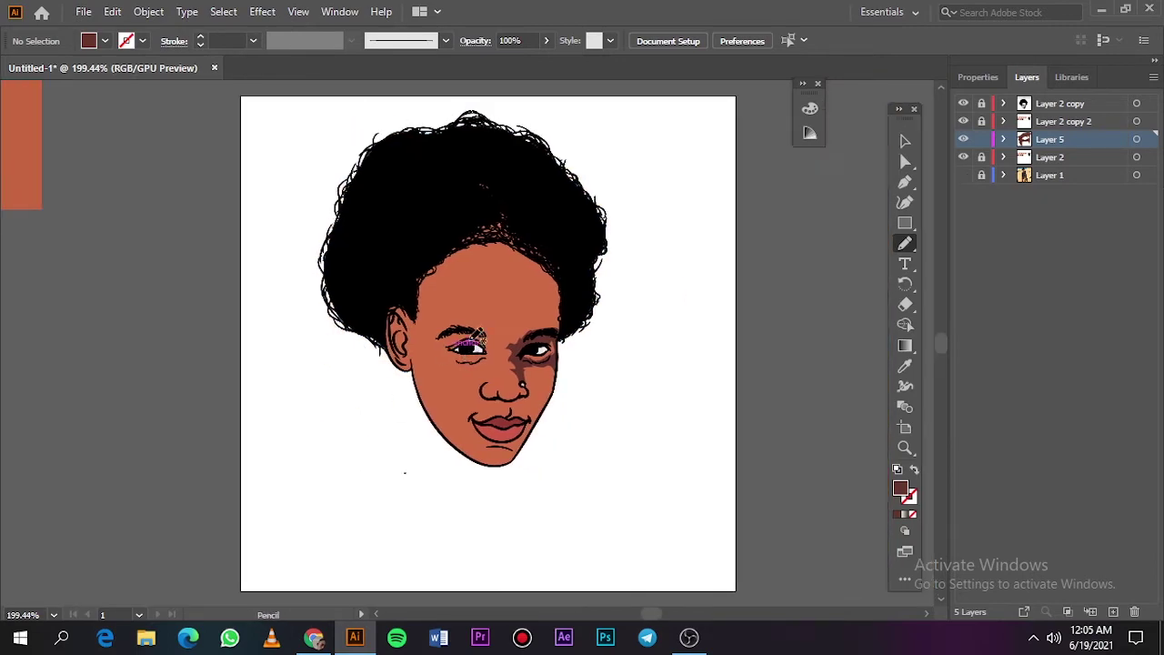
pyautogui.scroll(3, 533, 351)
pyautogui.scroll(-6, 260, 304)
# Extend the right-eye shadow with a second closed shape under the eye.
pyautogui.press('i')
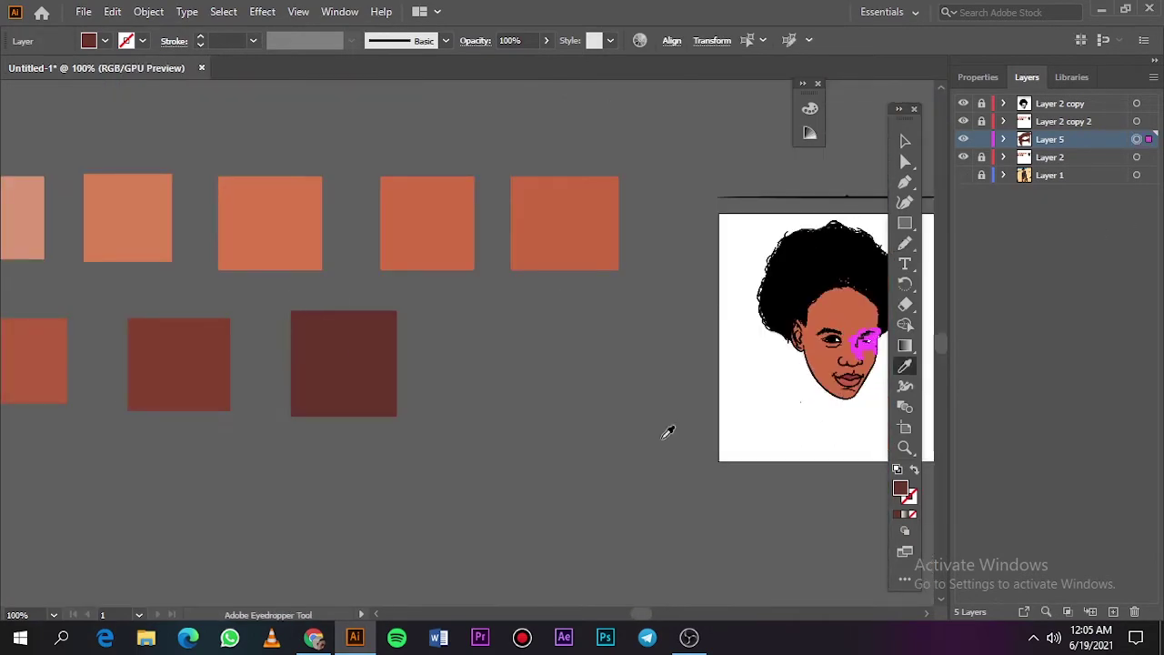
pyautogui.hotkey('ctrl', '0')
pyautogui.scroll(5, 774, 294)
pyautogui.press('v')
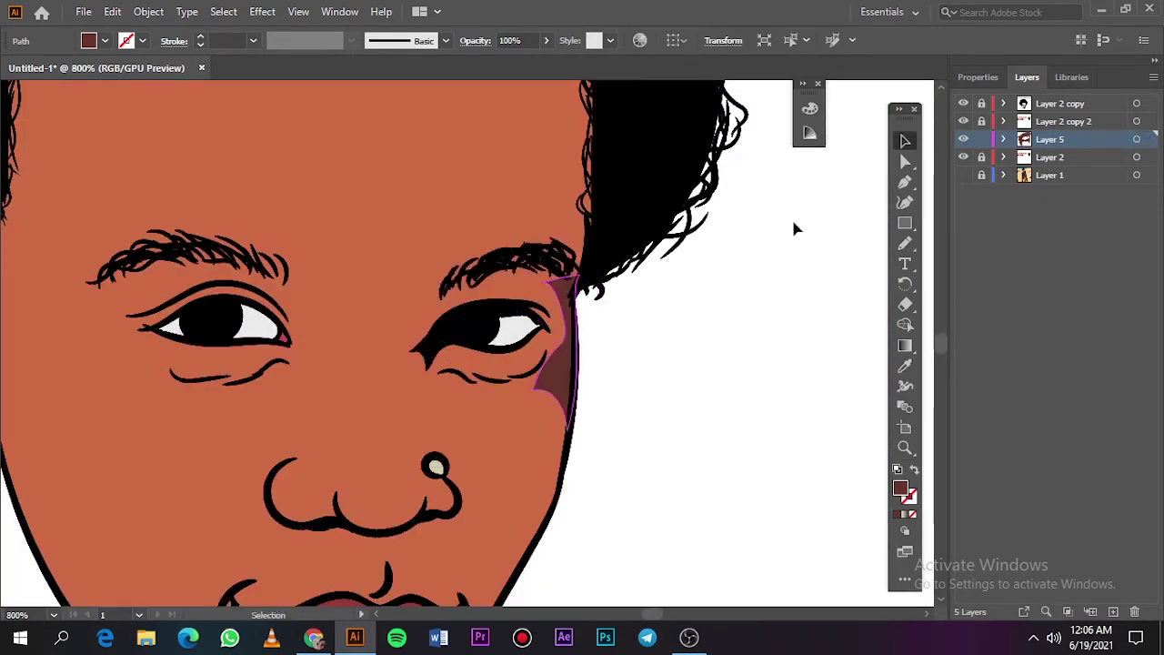
pyautogui.click(793, 227)
pyautogui.click(963, 174)
pyautogui.click(963, 157)
pyautogui.press('n')
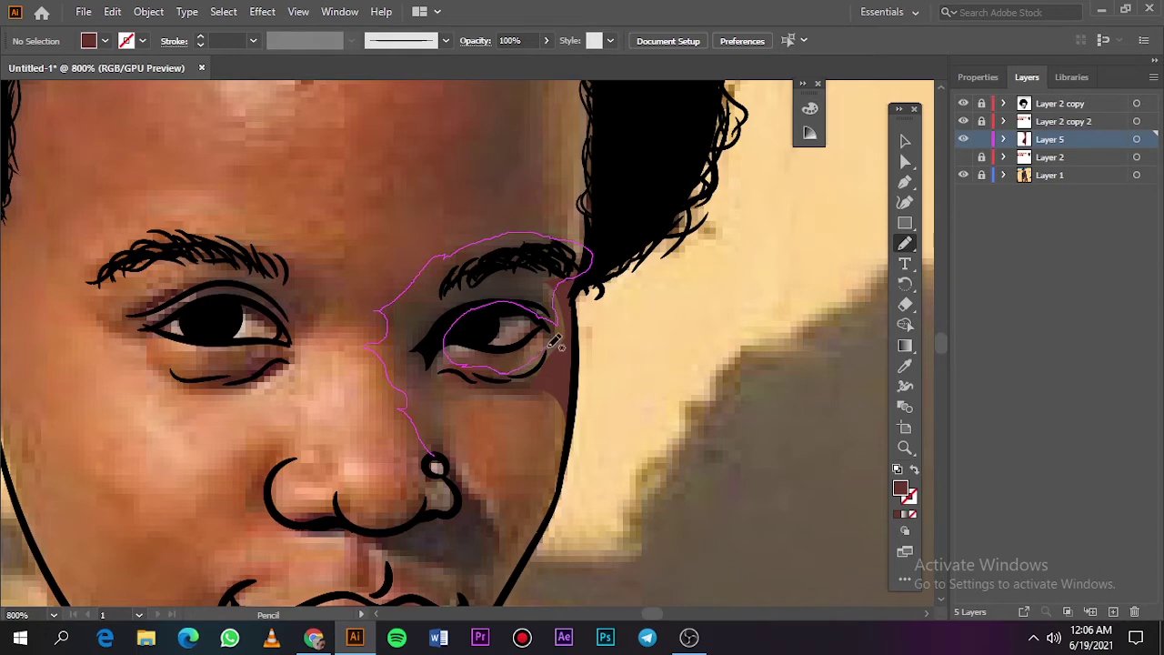
pyautogui.moveTo(550, 346); pyautogui.dragTo(466, 391)
pyautogui.moveTo(437, 459); pyautogui.dragTo(438, 462)
# Compare the eye shadow against the reference photo and select it.
pyautogui.hotkey('ctrl', '0')
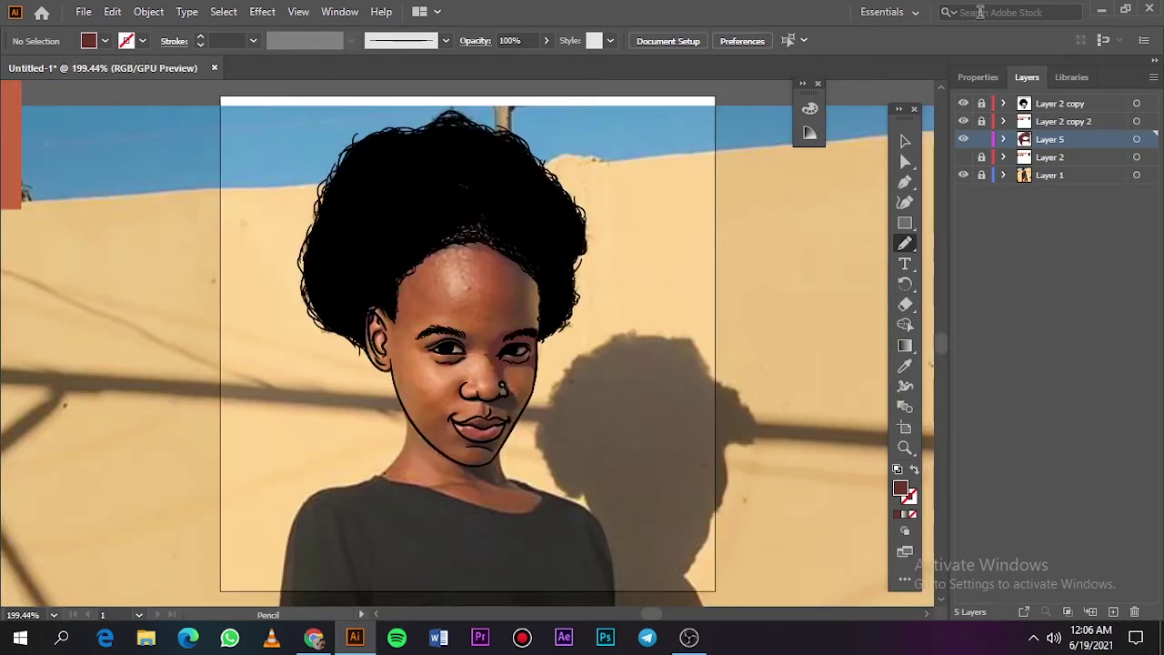
pyautogui.click(963, 157)
pyautogui.click(963, 175)
pyautogui.click(963, 174)
pyautogui.click(1137, 139)
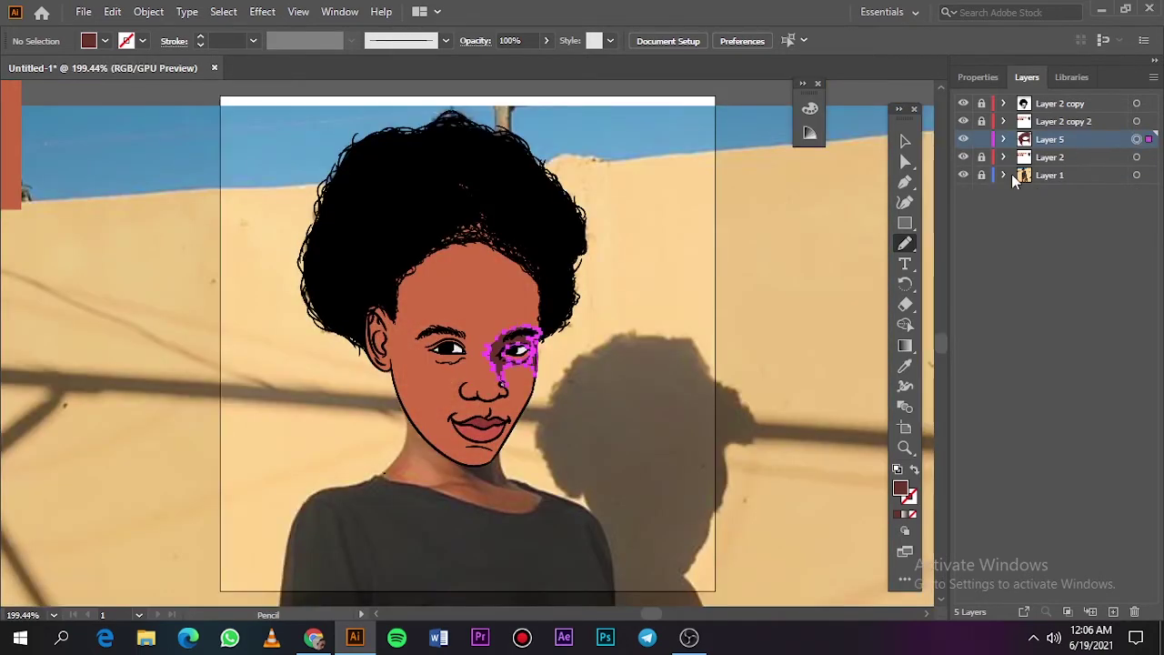
pyautogui.hotkey('ctrl', '+')
pyautogui.hotkey('ctrl', '+')
pyautogui.hotkey('ctrl', '+')
# Darken the eye shadow from brightness 40 to 33 with Recolor Artwork.
pyautogui.click(113, 11)
pyautogui.click(494, 312)
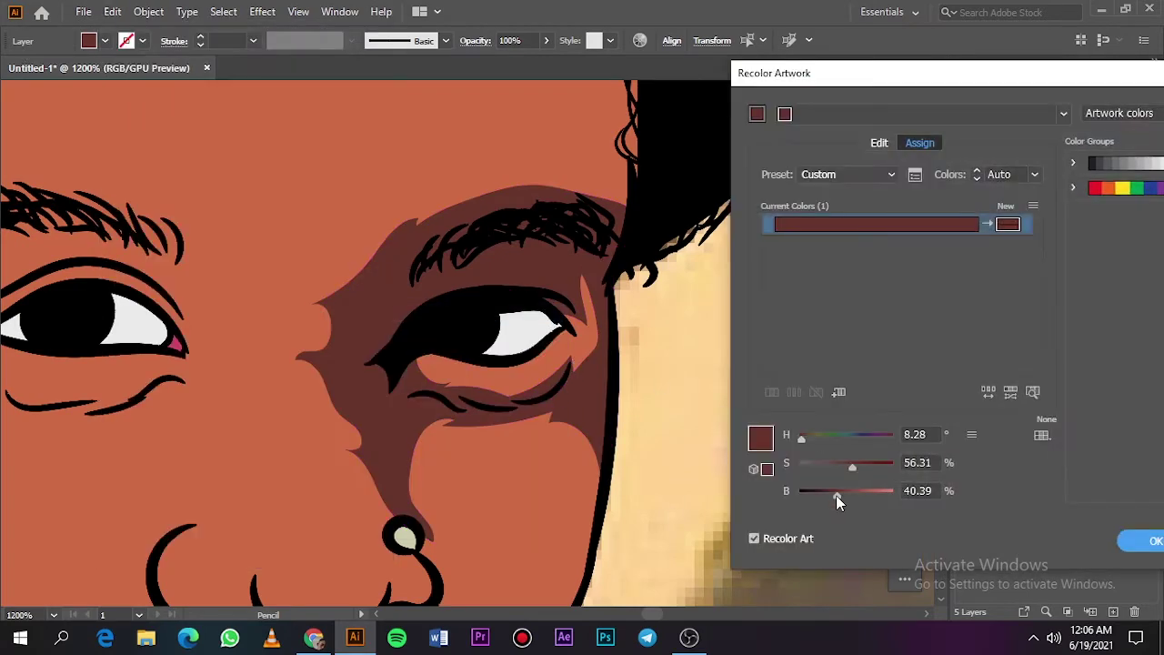
pyautogui.moveTo(837, 494)
pyautogui.mouseDown()
pyautogui.moveTo(825, 491)
pyautogui.moveTo(853, 469)
pyautogui.moveTo(821, 493)
pyautogui.moveTo(859, 468)
pyautogui.mouseUp()
pyautogui.click(1147, 540)
pyautogui.hotkey('ctrl', '0')
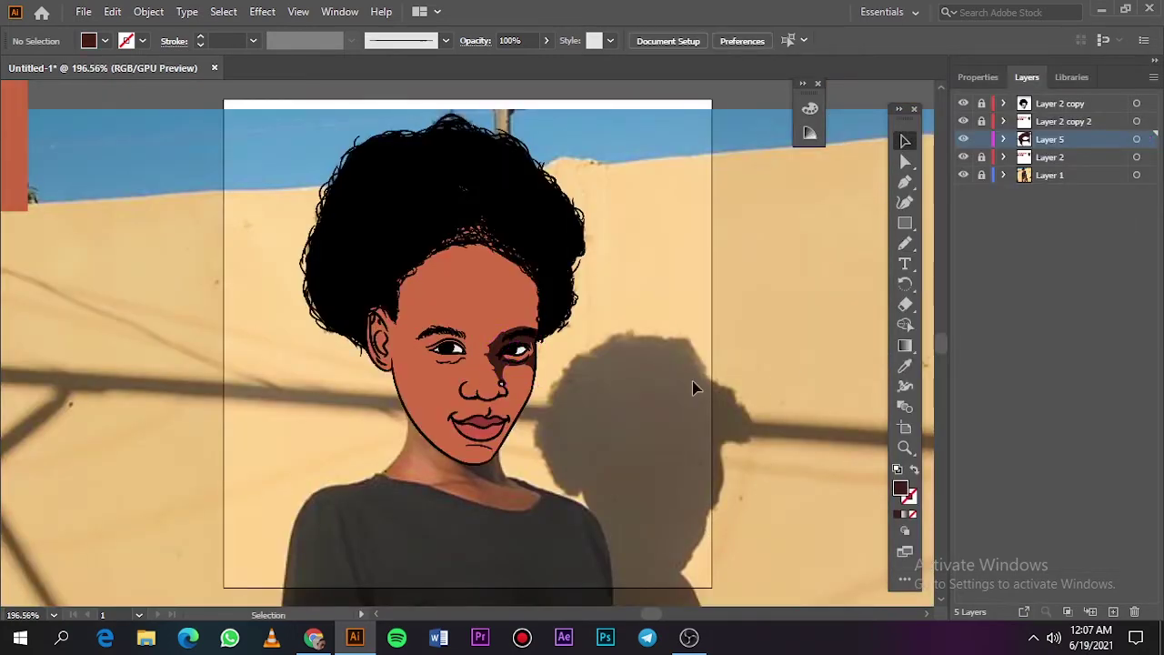
# Draw a filled shadow shape under the nose on the right side.
pyautogui.click(964, 156)
pyautogui.press('n')
pyautogui.scroll(5, 509, 382)
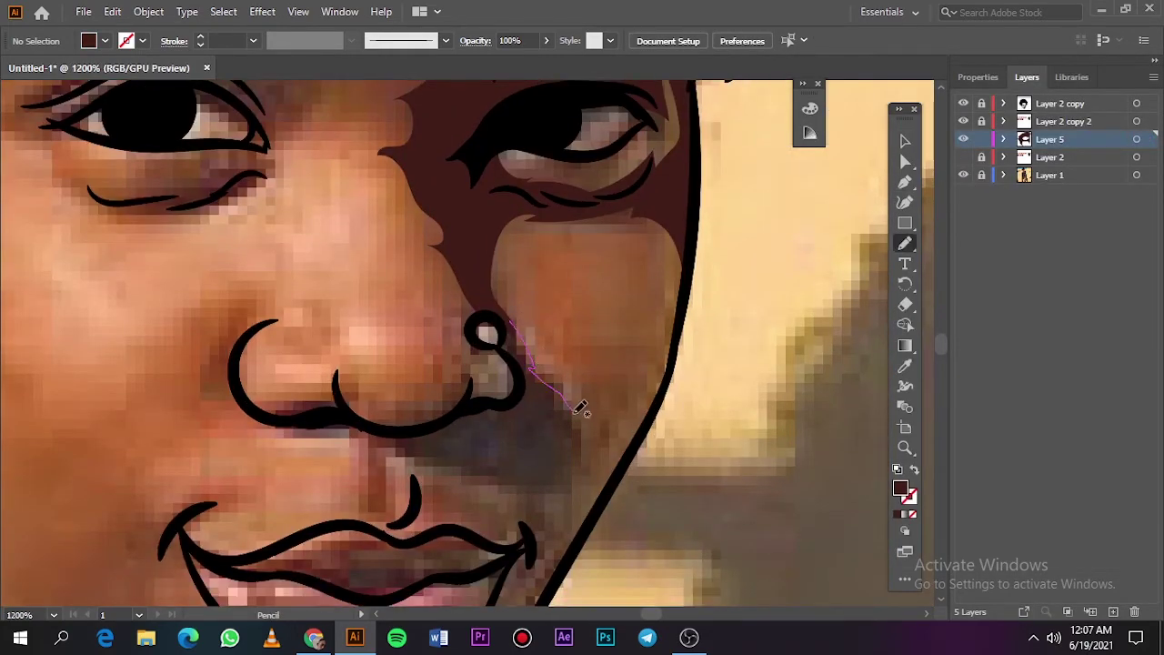
pyautogui.moveTo(579, 408); pyautogui.dragTo(503, 478)
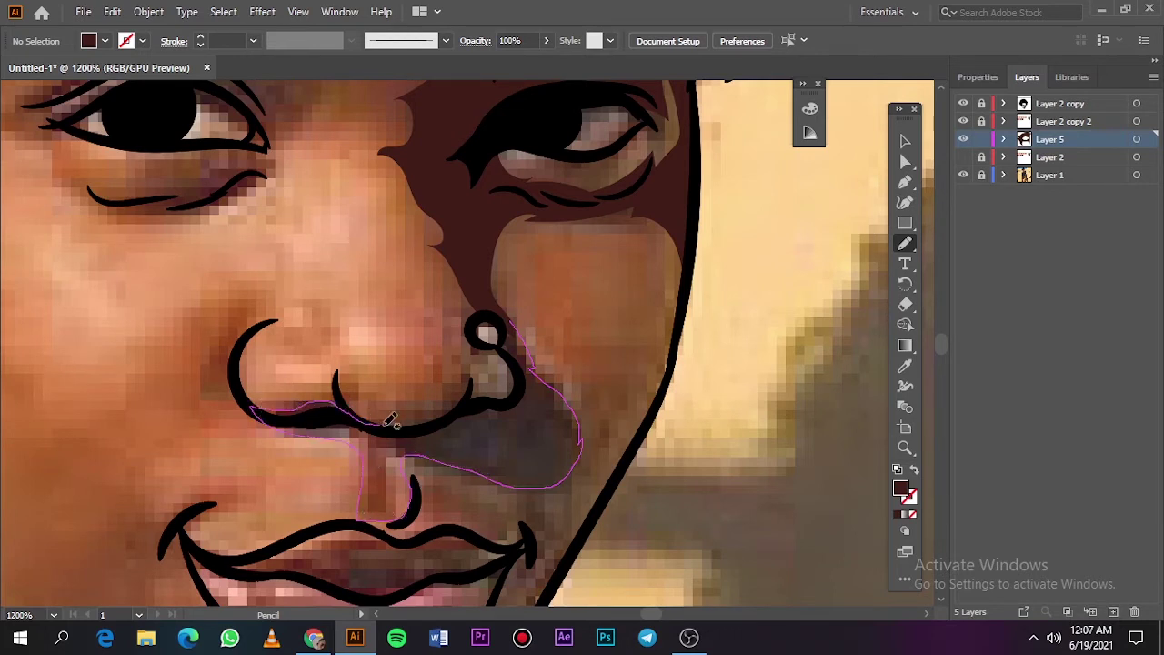
pyautogui.moveTo(506, 312); pyautogui.dragTo(505, 314)
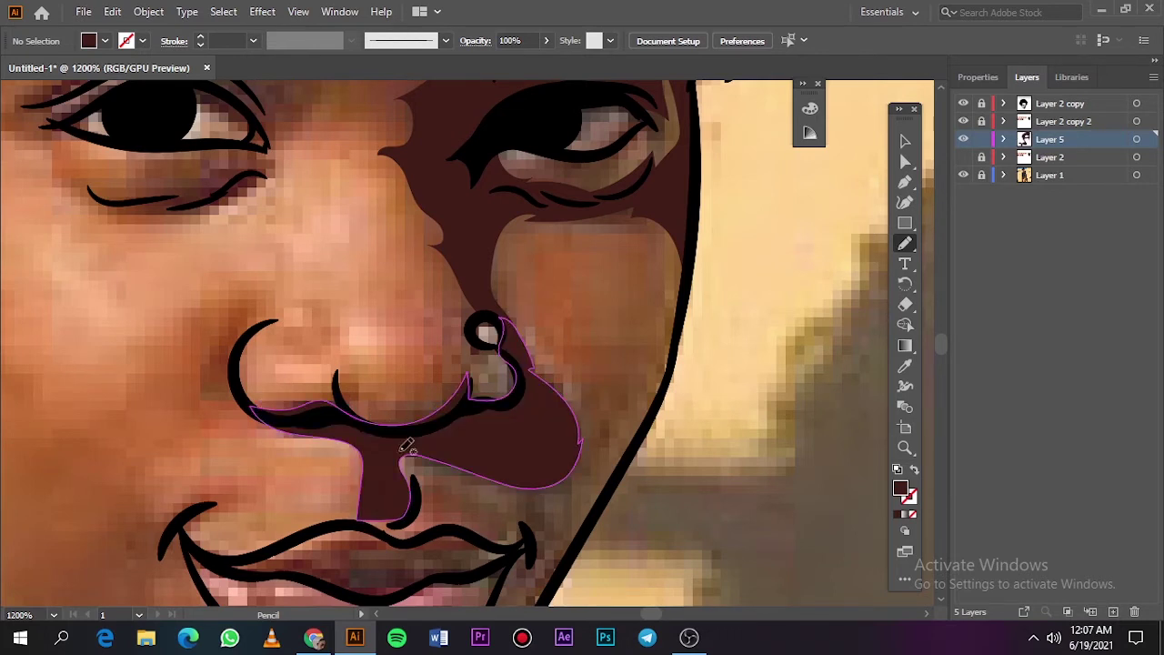
pyautogui.moveTo(391, 527)
pyautogui.mouseDown()
pyautogui.moveTo(415, 467)
pyautogui.moveTo(366, 508)
pyautogui.mouseUp()
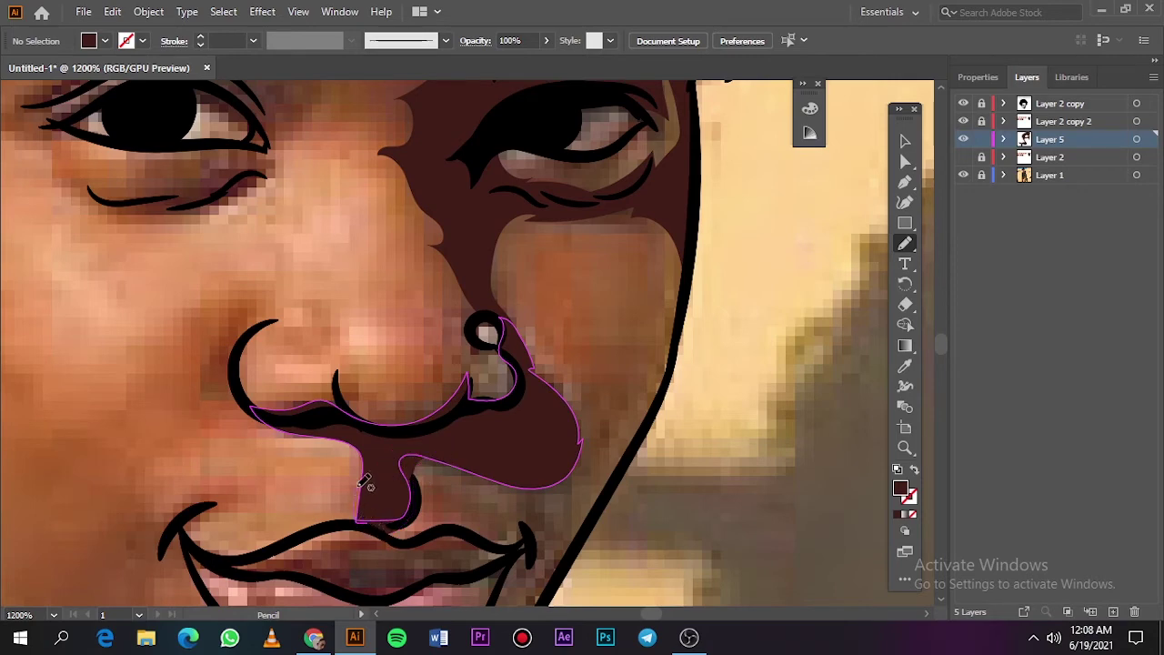
pyautogui.hotkey('ctrl', '0')
# Add a shadow shape near the chin, checked against the reference photo.
pyautogui.click(963, 175)
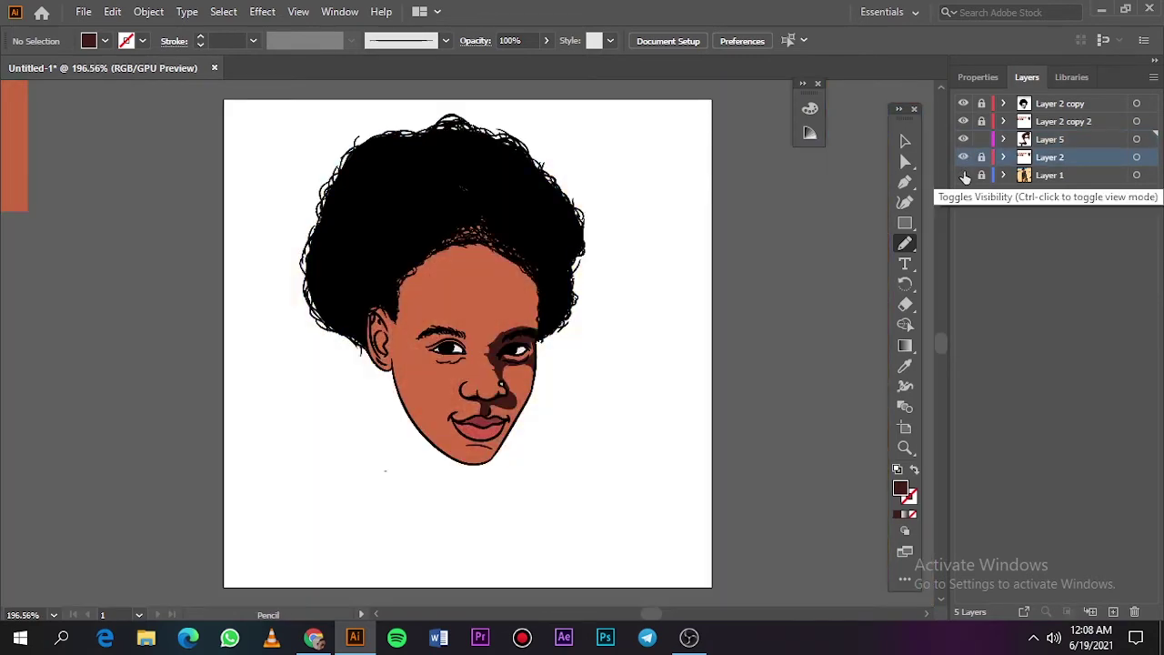
pyautogui.click(963, 175)
pyautogui.scroll(5, 498, 430)
pyautogui.click(963, 157)
pyautogui.scroll(3, 683, 470)
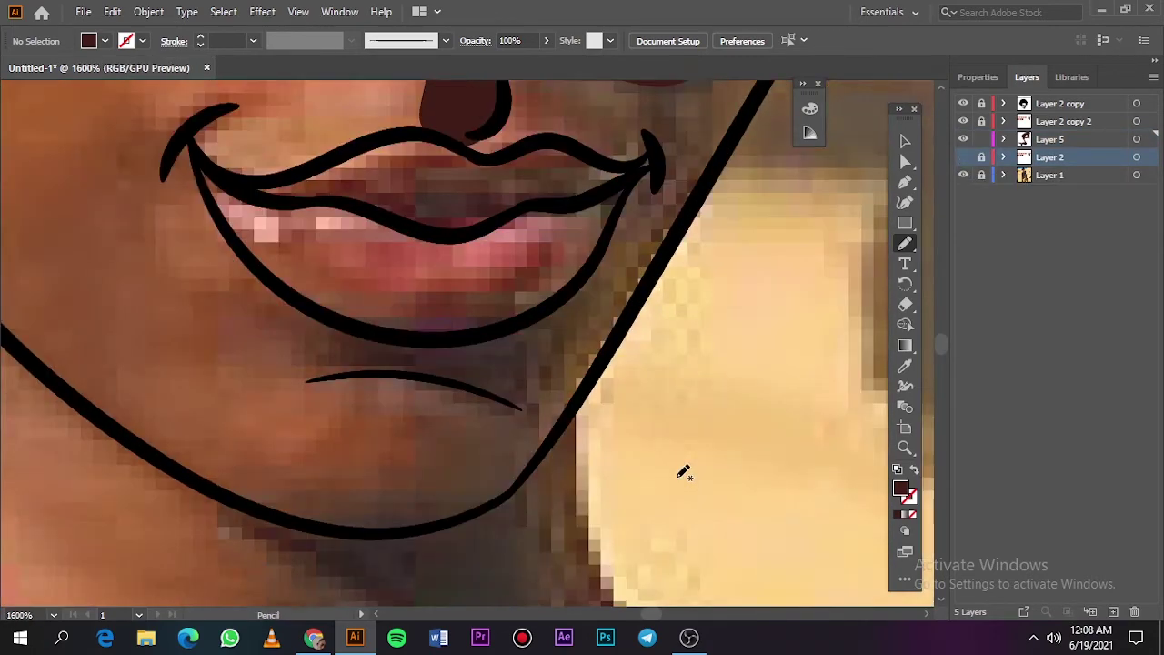
pyautogui.scroll(-3, 571, 410)
pyautogui.scroll(2, 382, 397)
pyautogui.moveTo(297, 369)
pyautogui.mouseDown()
pyautogui.moveTo(297, 441)
pyautogui.moveTo(459, 519)
pyautogui.moveTo(548, 395)
pyautogui.moveTo(429, 403)
pyautogui.moveTo(291, 351)
pyautogui.moveTo(304, 366)
pyautogui.mouseUp()
pyautogui.hotkey('ctrl', '0')
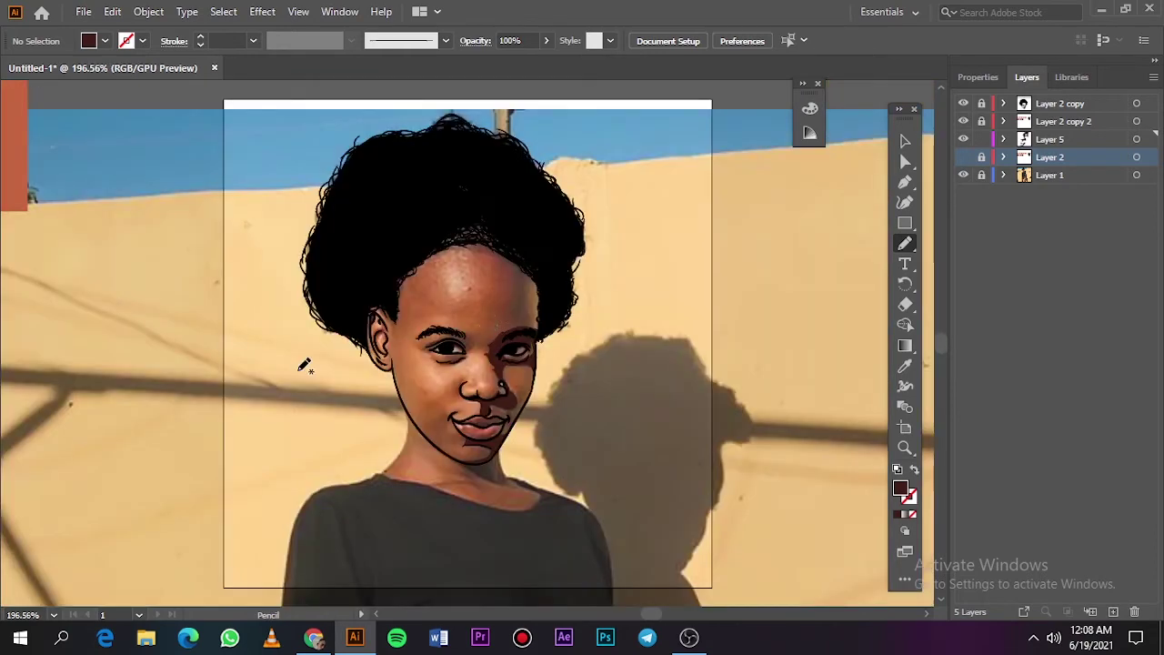
# Draw a shadow shape at the corner of the lips.
pyautogui.scroll(5, 521, 417)
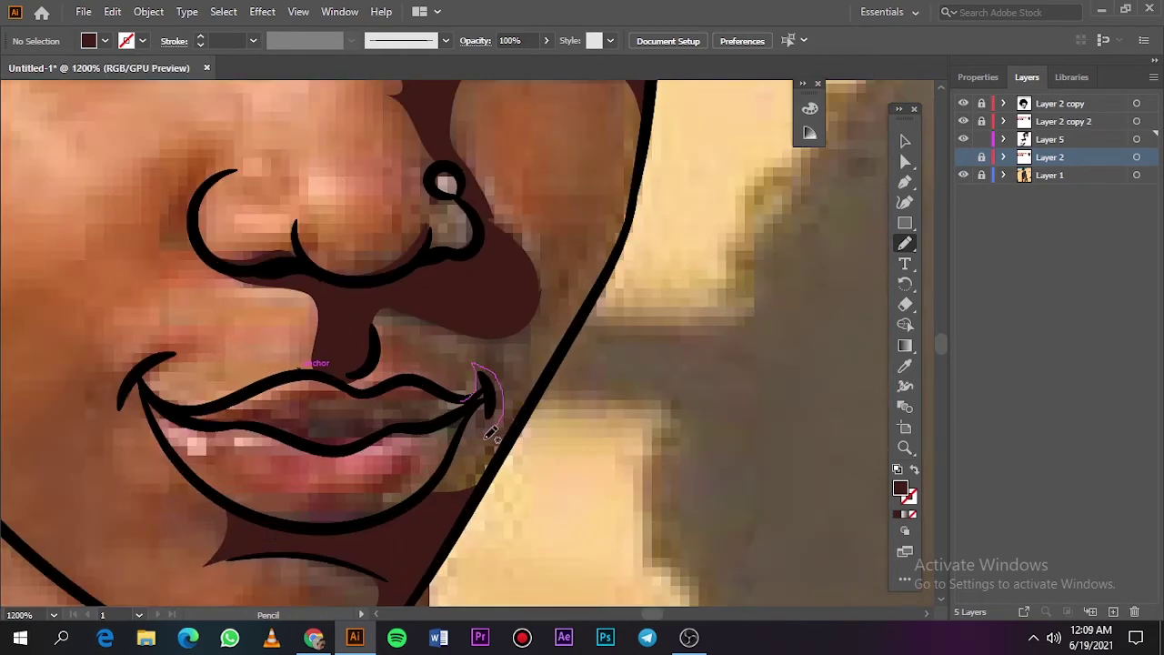
pyautogui.moveTo(487, 437)
pyautogui.mouseDown()
pyautogui.moveTo(481, 404)
pyautogui.moveTo(466, 402)
pyautogui.mouseUp()
pyautogui.hotkey('ctrl', '0')
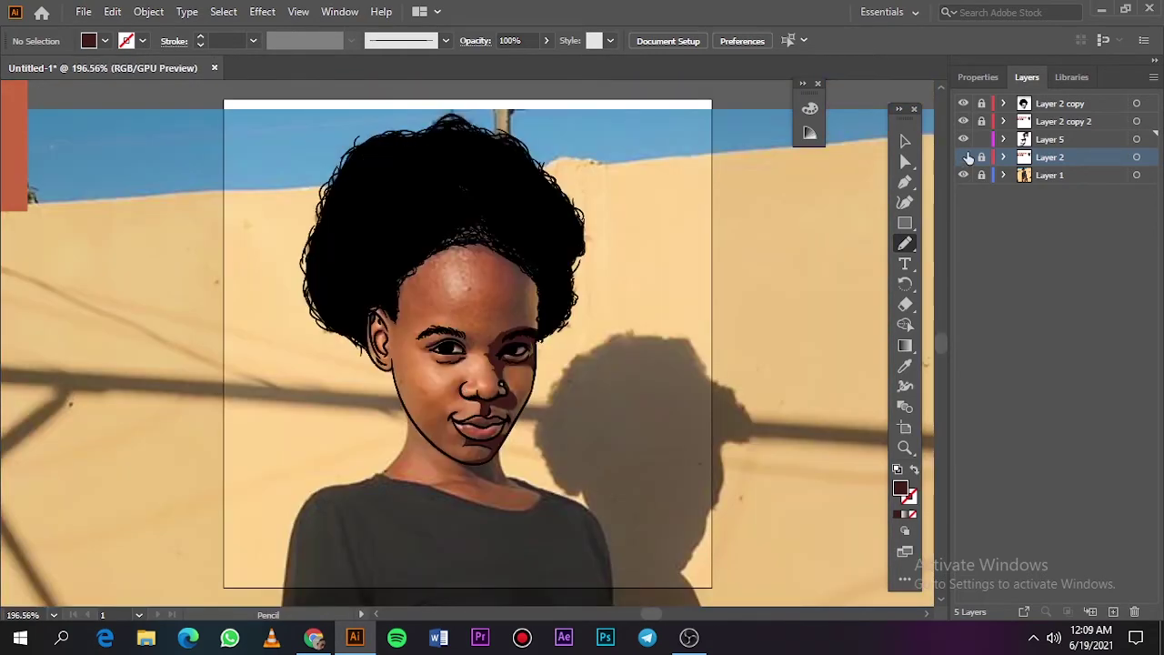
pyautogui.click(963, 174)
pyautogui.click(963, 174)
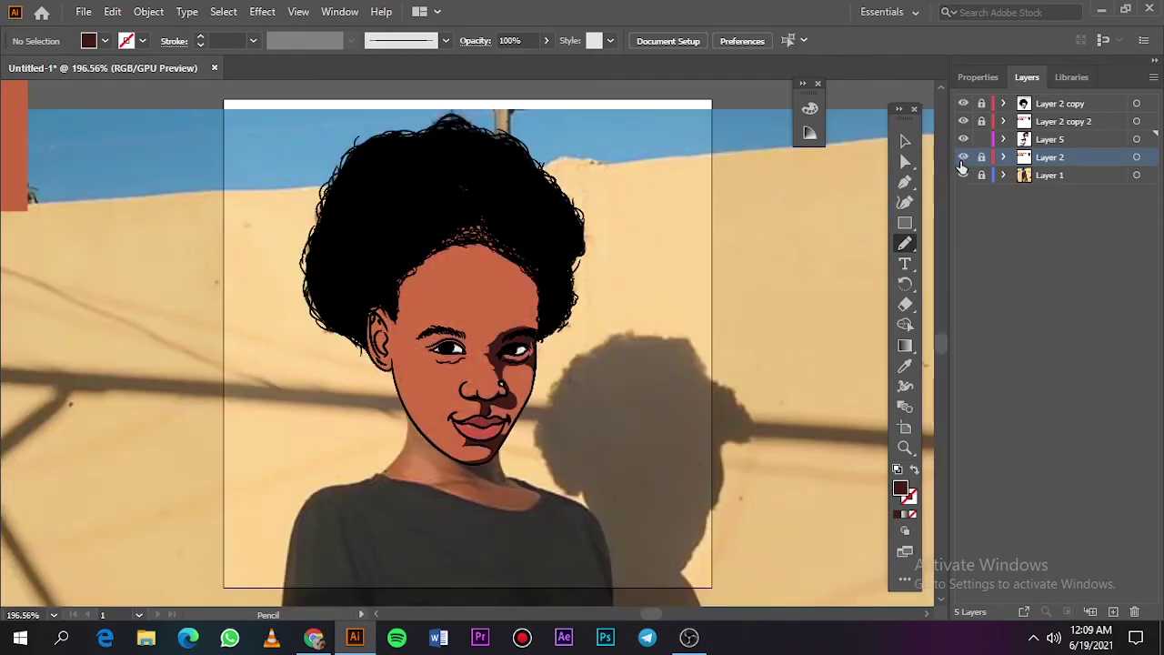
pyautogui.scroll(2, 535, 284)
pyautogui.scroll(1, 537, 289)
# Outline a closed shadow along the right hairline and forehead.
pyautogui.moveTo(523, 188); pyautogui.dragTo(508, 393)
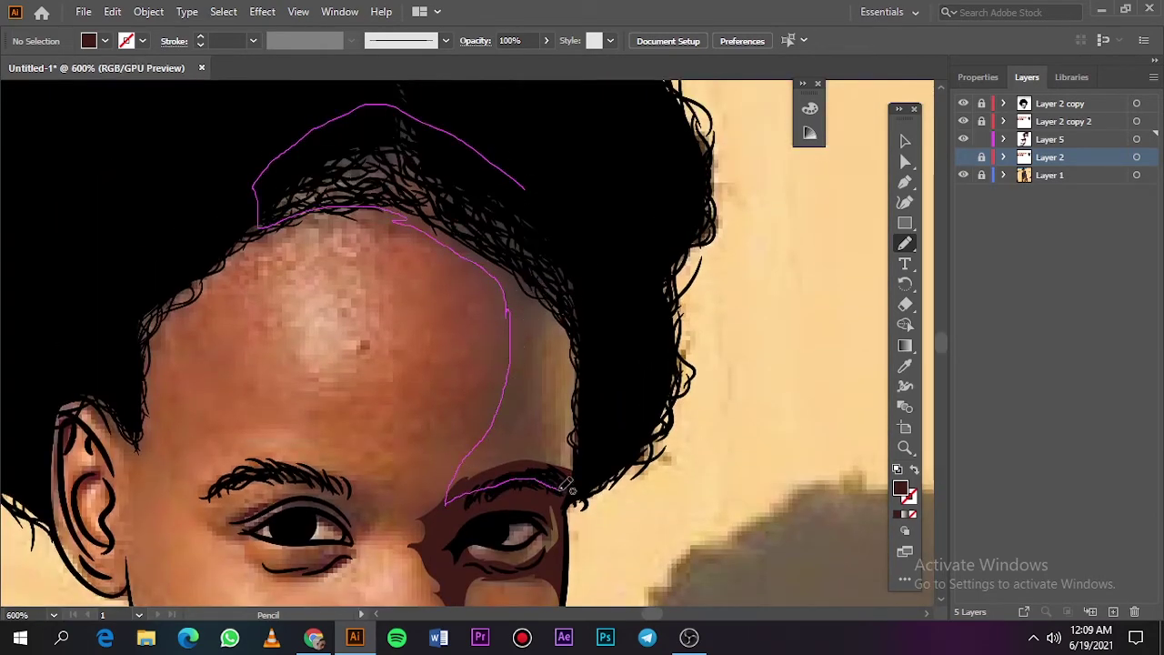
pyautogui.moveTo(459, 476); pyautogui.dragTo(520, 170)
pyautogui.scroll(-3, 520, 170)
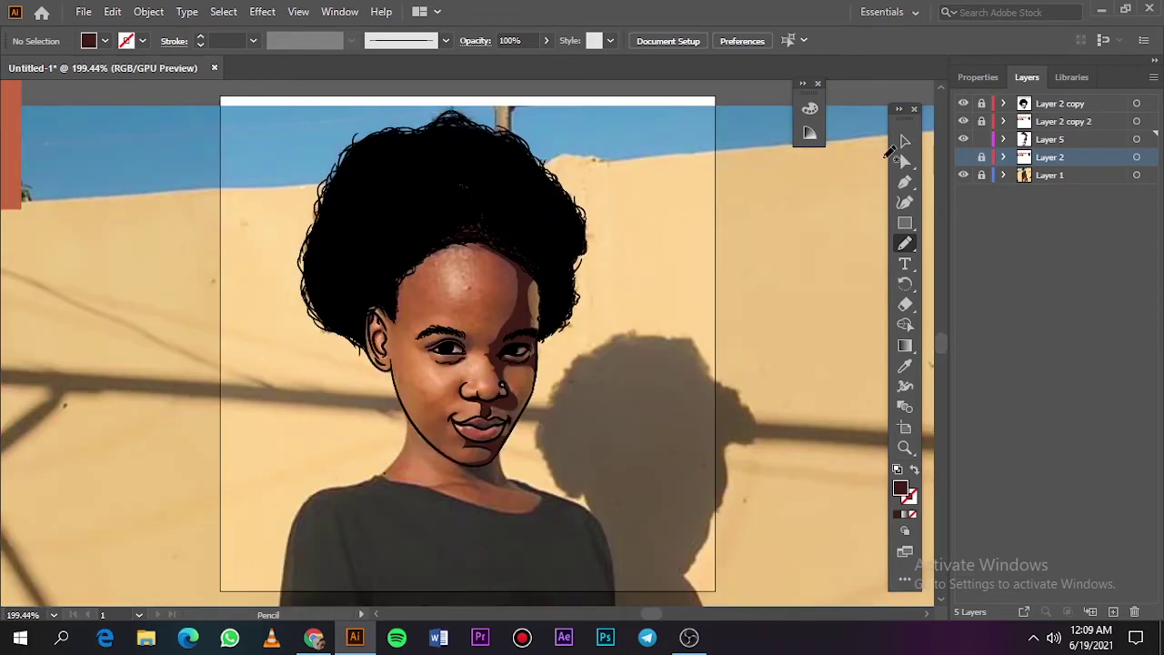
pyautogui.click(963, 156)
pyautogui.click(963, 157)
pyautogui.scroll(3, 543, 291)
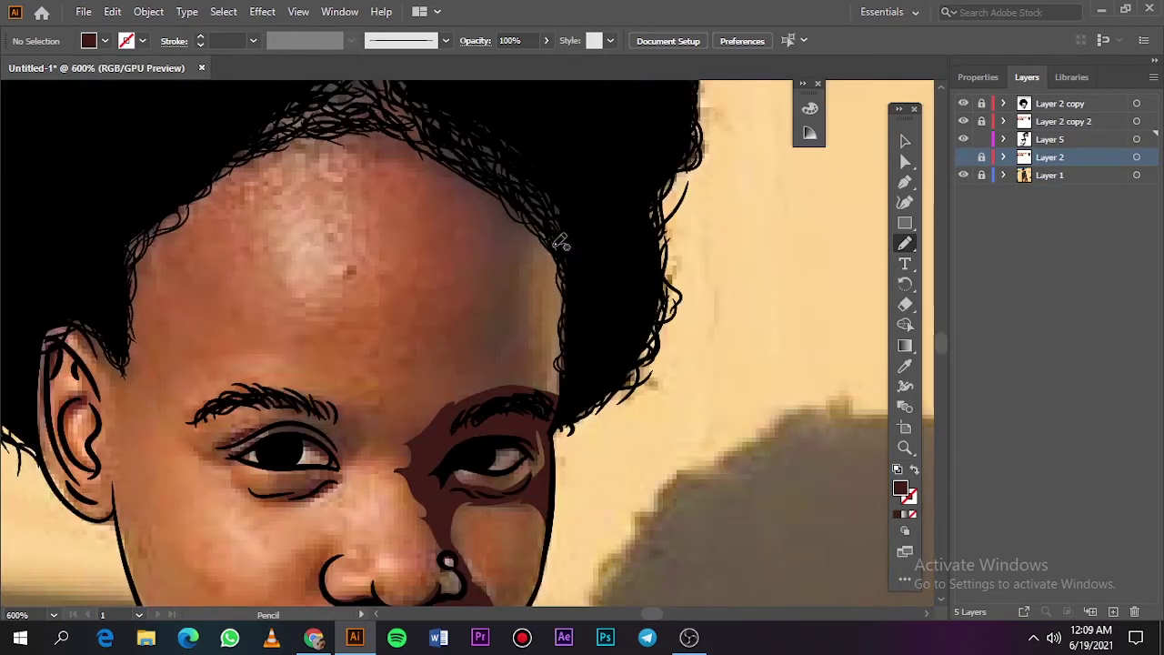
# Extend the forehead shadow up around the hairline and compare it to the photo.
pyautogui.moveTo(564, 243); pyautogui.dragTo(535, 312)
pyautogui.moveTo(561, 391); pyautogui.dragTo(586, 240)
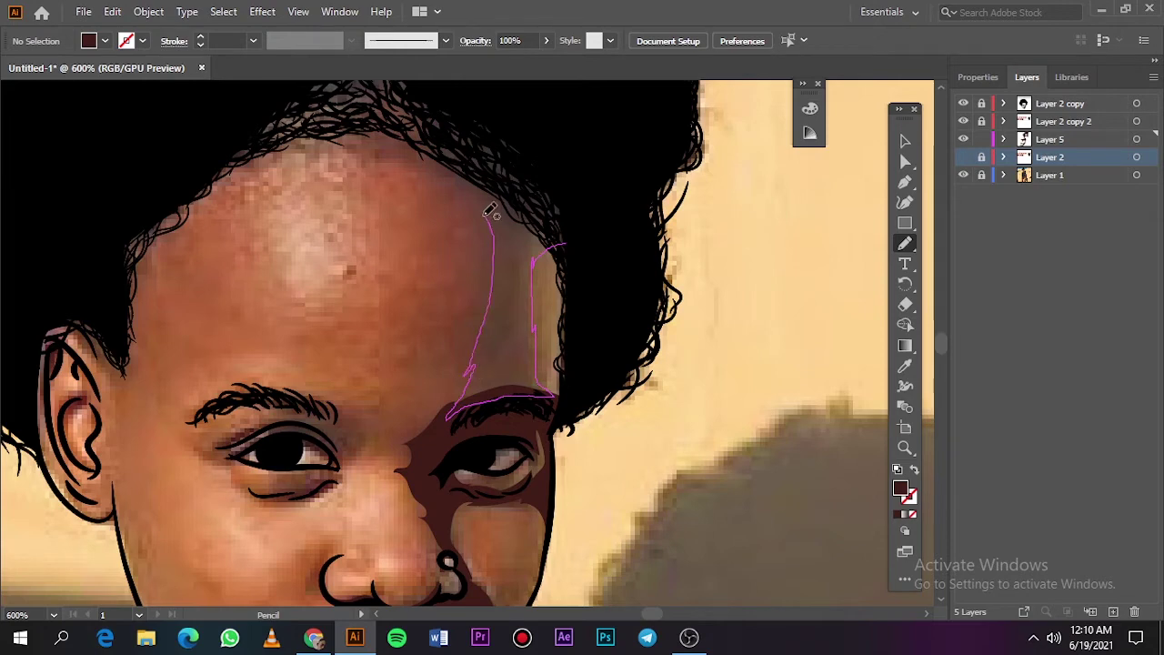
pyautogui.scroll(-3, 582, 241)
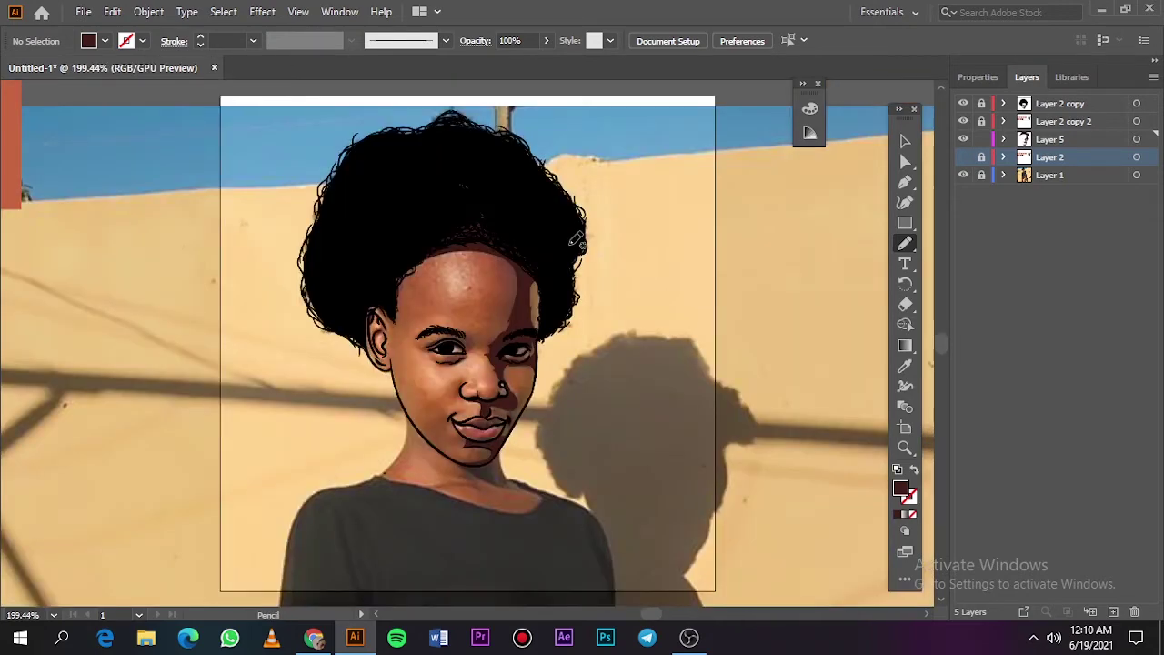
pyautogui.click(964, 175)
pyautogui.click(963, 174)
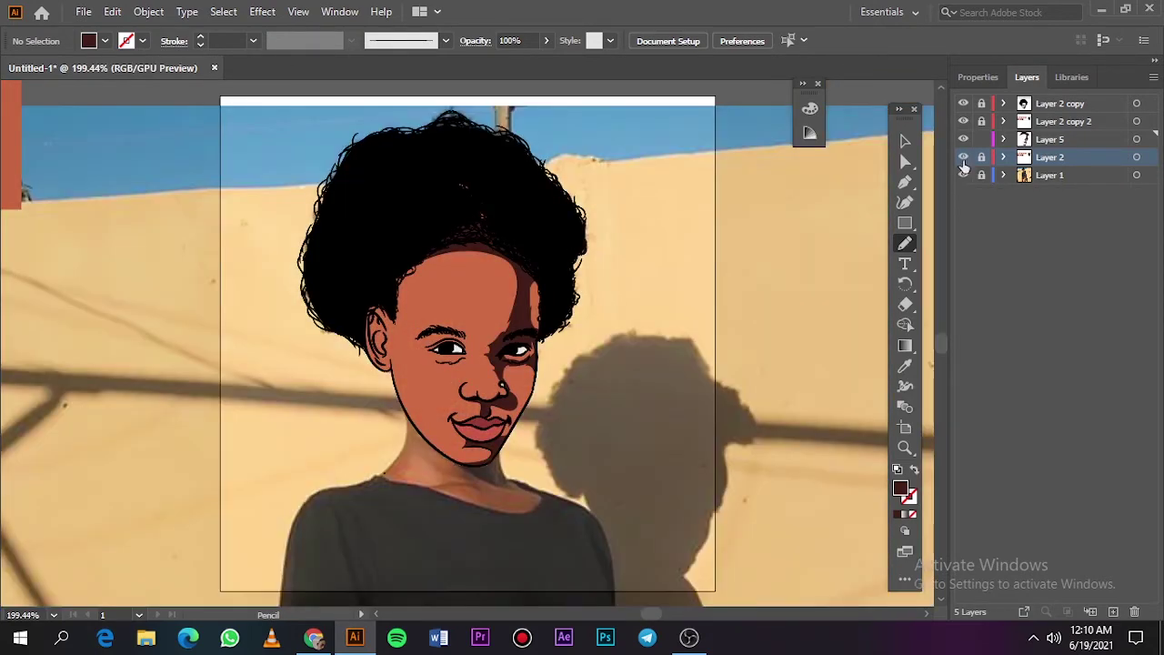
pyautogui.click(963, 139)
pyautogui.click(963, 158)
pyautogui.click(964, 139)
# Add another shadow stroke across the right forehead.
pyautogui.scroll(5, 506, 316)
pyautogui.moveTo(561, 248)
pyautogui.mouseDown()
pyautogui.moveTo(527, 312)
pyautogui.moveTo(482, 347)
pyautogui.mouseUp()
pyautogui.scroll(-5, 567, 242)
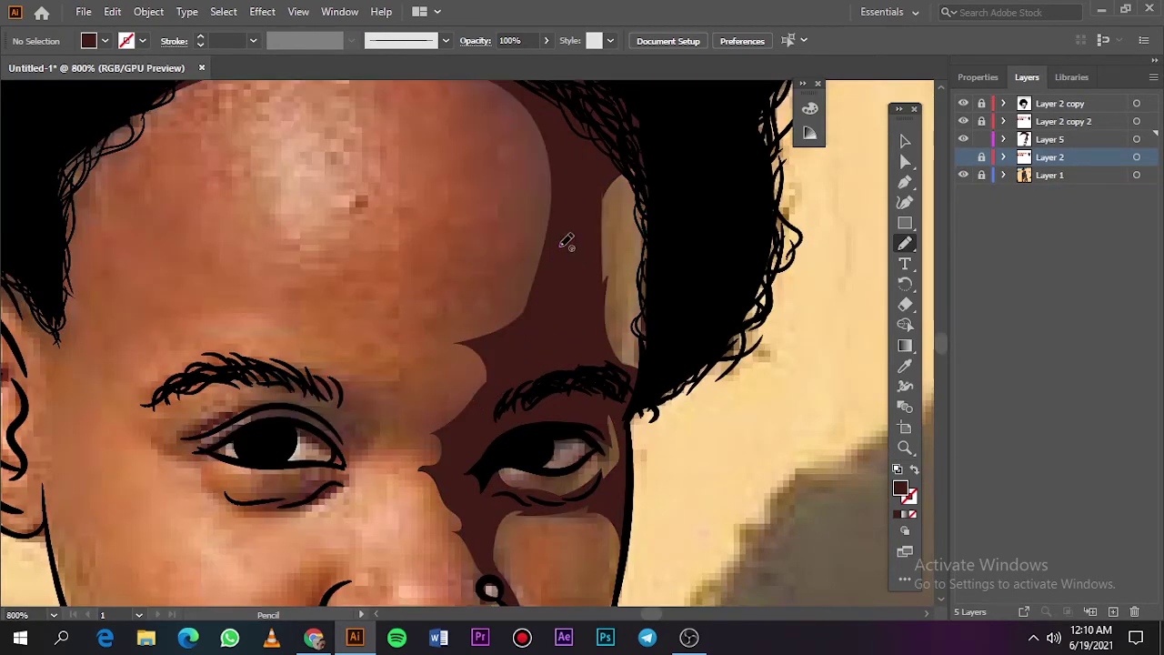
pyautogui.click(963, 175)
pyautogui.scroll(5, 499, 205)
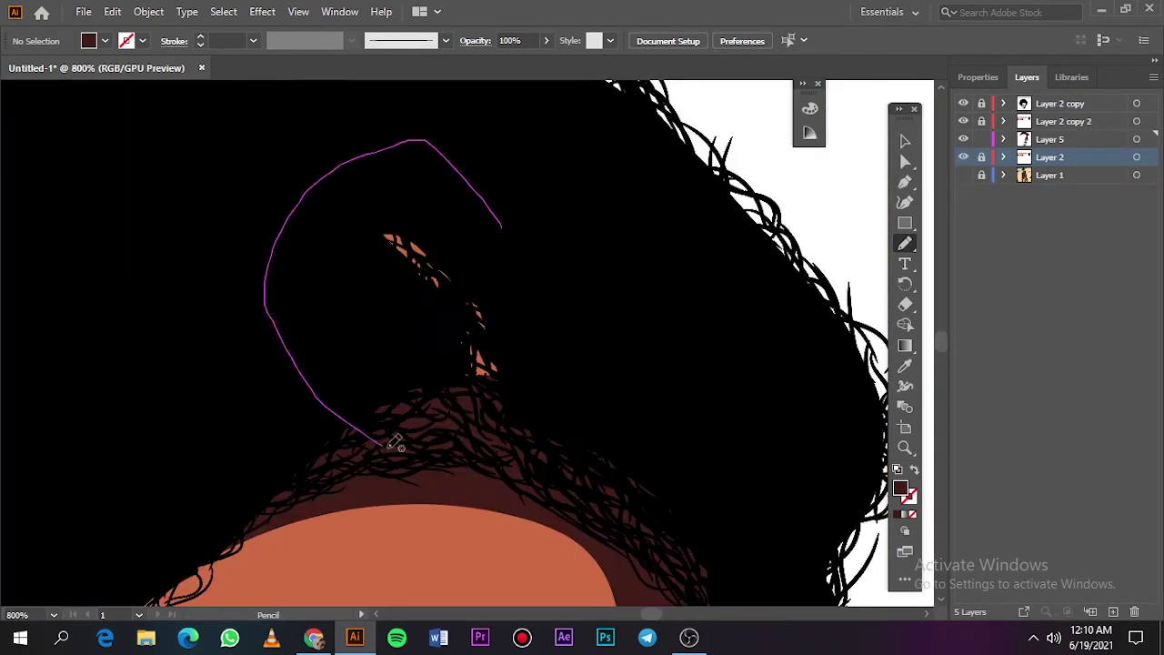
pyautogui.scroll(-5, 536, 218)
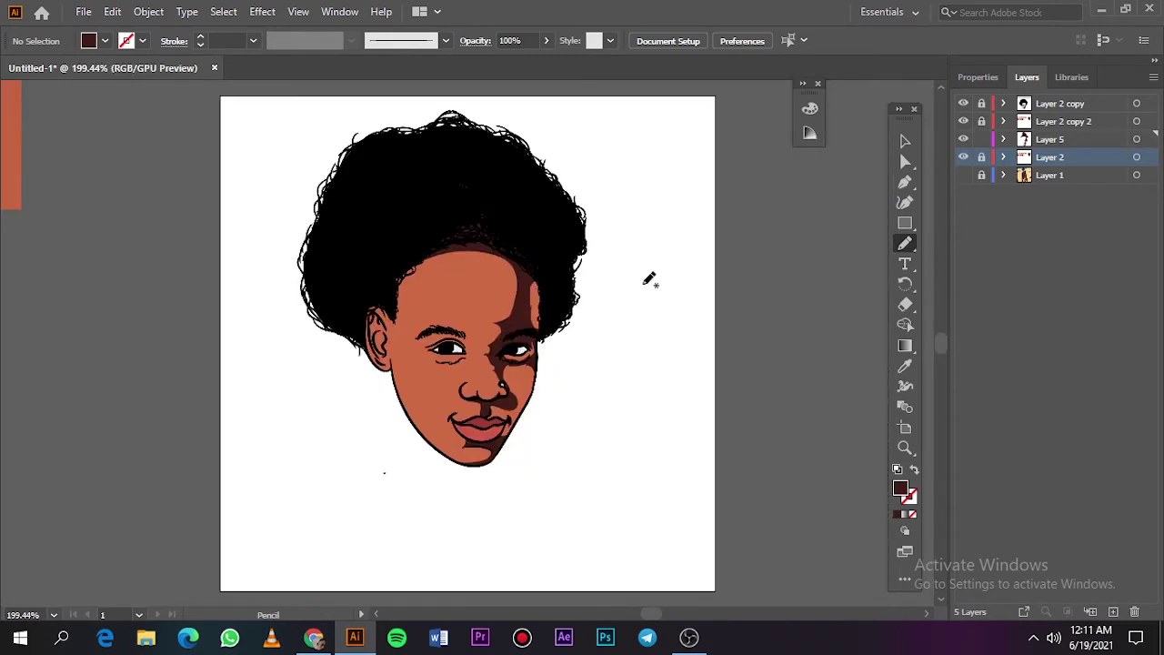
# Add a new shading layer and sample the dark red shade colour.
pyautogui.click(1113, 611)
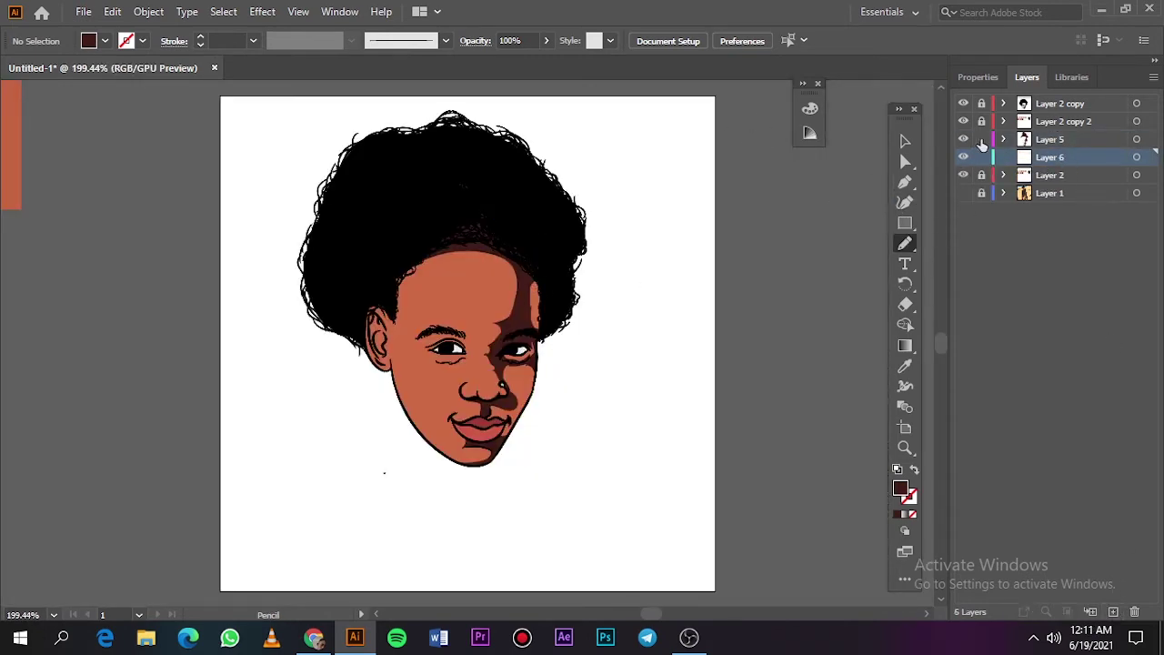
pyautogui.scroll(-5, 281, 325)
pyautogui.press('i')
pyautogui.click(161, 368)
pyautogui.scroll(8, 606, 351)
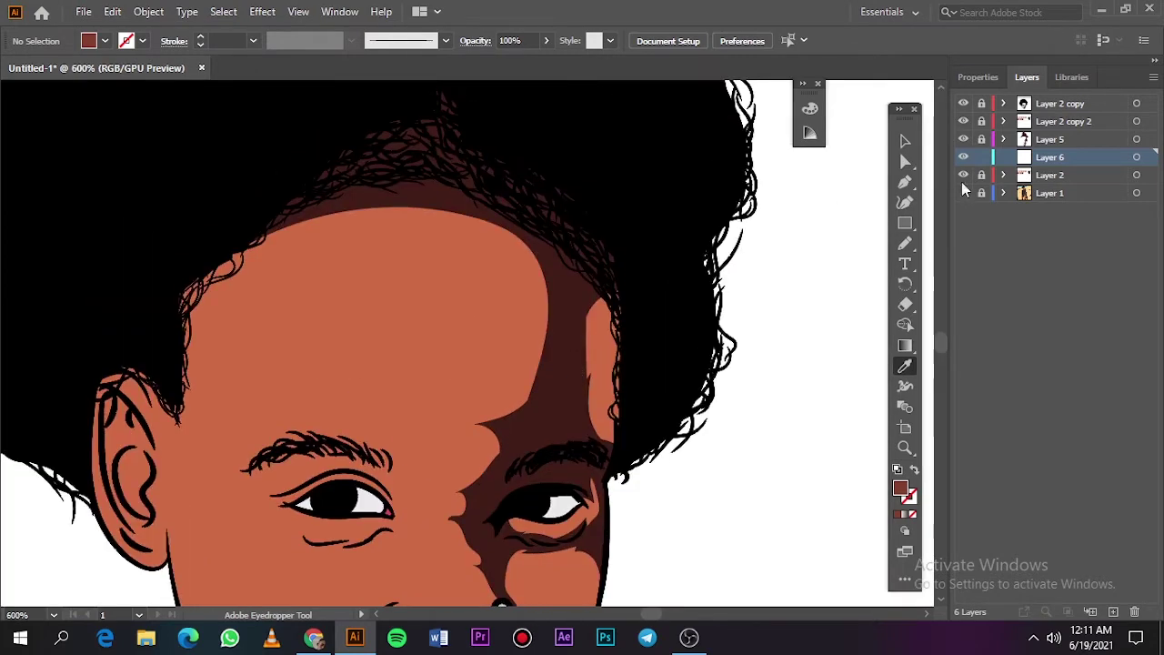
pyautogui.click(963, 193)
pyautogui.click(963, 174)
pyautogui.press('n')
# Trace an initial shade shape down the forehead on the new layer.
pyautogui.moveTo(453, 209)
pyautogui.mouseDown()
pyautogui.moveTo(445, 471)
pyautogui.moveTo(362, 448)
pyautogui.moveTo(397, 510)
pyautogui.moveTo(482, 509)
pyautogui.mouseUp()
pyautogui.hotkey('ctrl', '0')
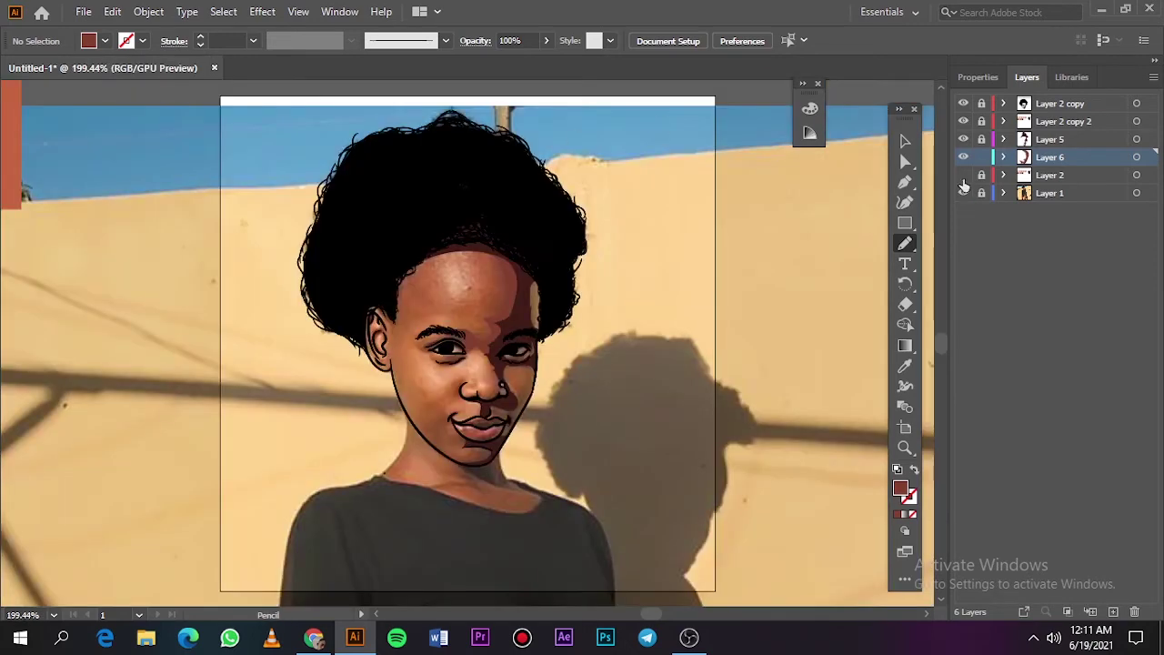
pyautogui.click(964, 193)
pyautogui.click(963, 193)
pyautogui.click(963, 156)
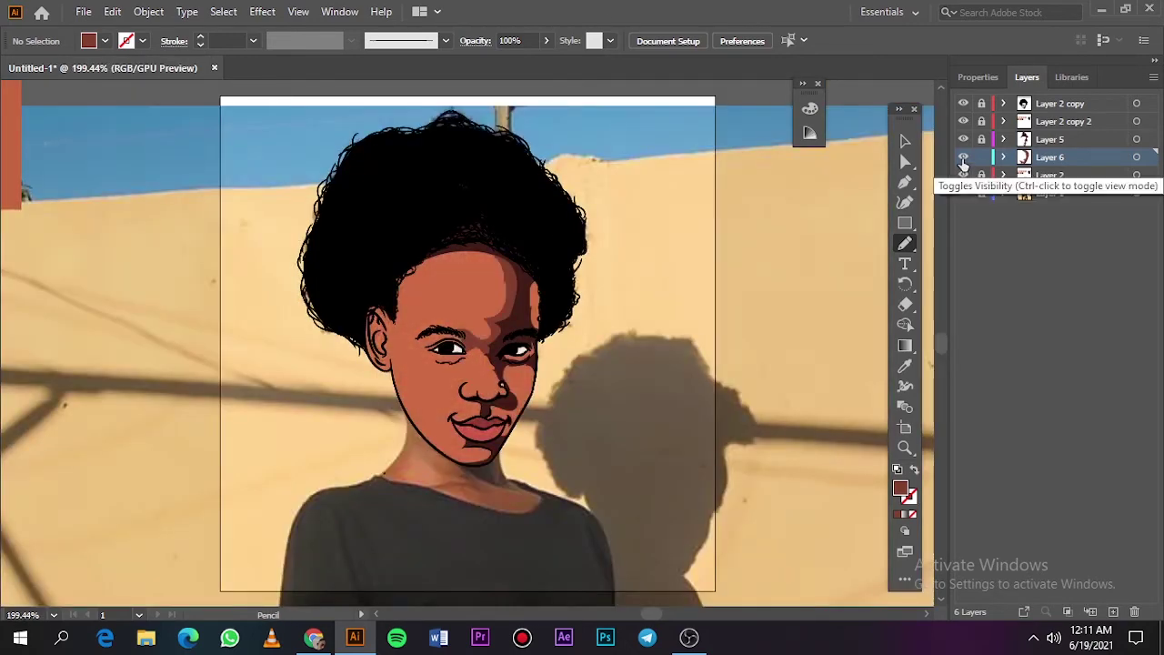
pyautogui.click(963, 157)
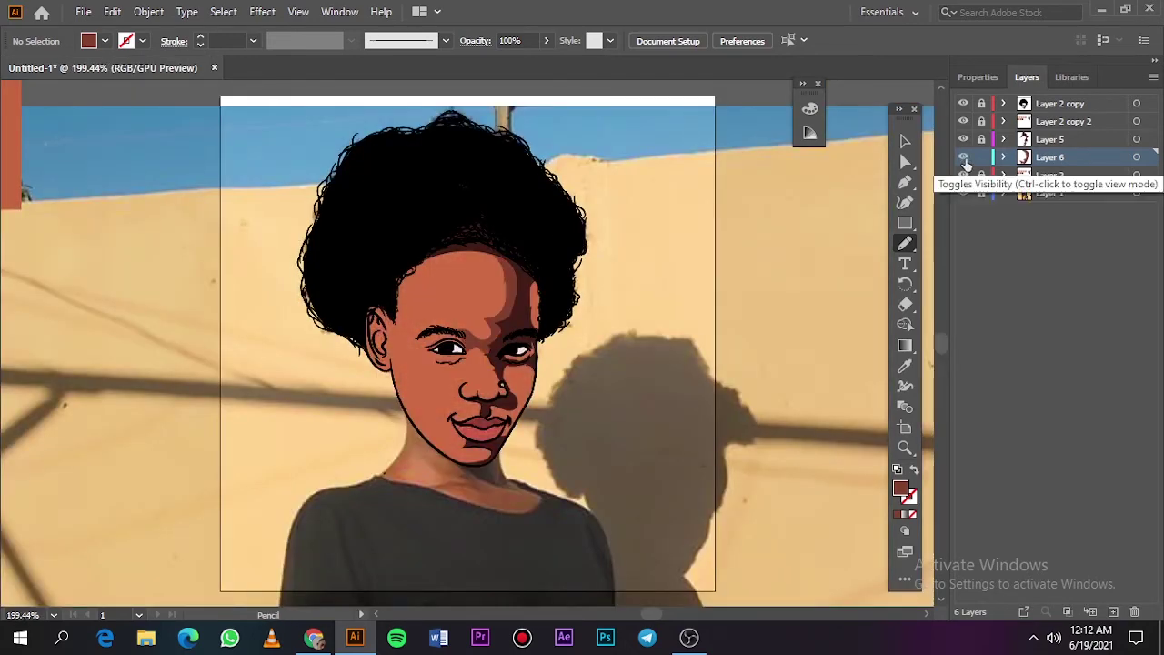
pyautogui.click(963, 175)
pyautogui.scroll(6, 532, 252)
# Draw a closed shade shape over the forehead and check it against the photo.
pyautogui.moveTo(532, 252)
pyautogui.mouseDown()
pyautogui.moveTo(390, 403)
pyautogui.moveTo(345, 429)
pyautogui.moveTo(454, 499)
pyautogui.moveTo(533, 250)
pyautogui.mouseUp()
pyautogui.hotkey('ctrl', '0')
pyautogui.click(963, 193)
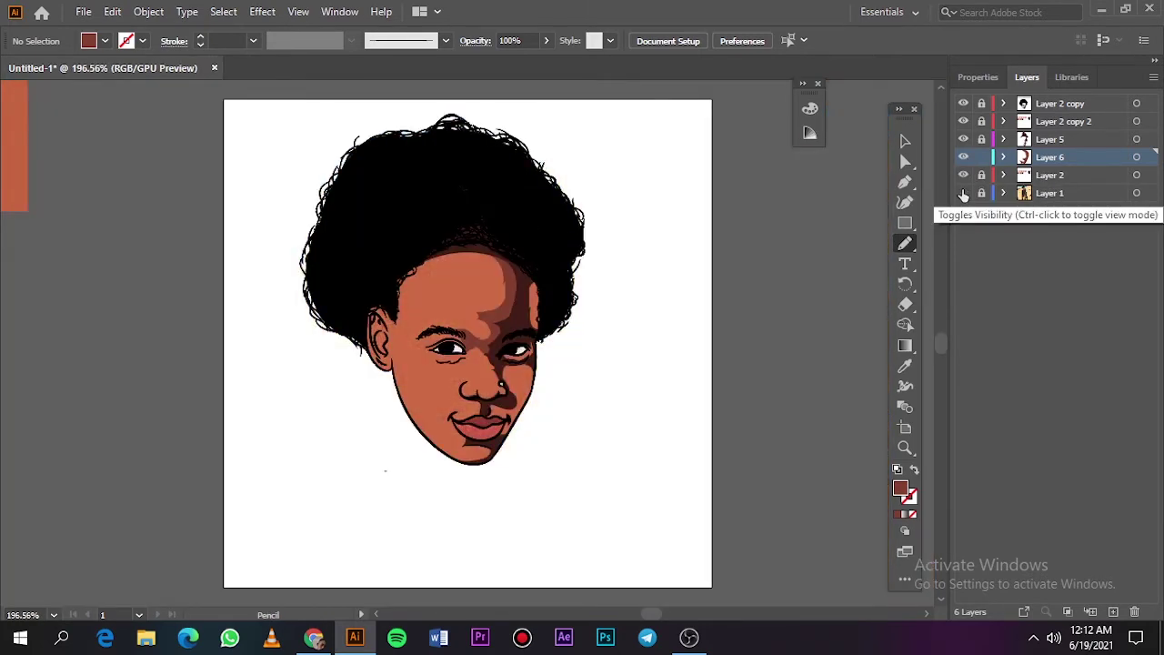
pyautogui.click(963, 193)
pyautogui.scroll(5, 508, 284)
# Recolor the forehead shade to 69% saturation and 44% brightness.
pyautogui.keyDown('ctrl'); pyautogui.click(507, 284); pyautogui.keyUp('ctrl')
pyautogui.click(111, 11)
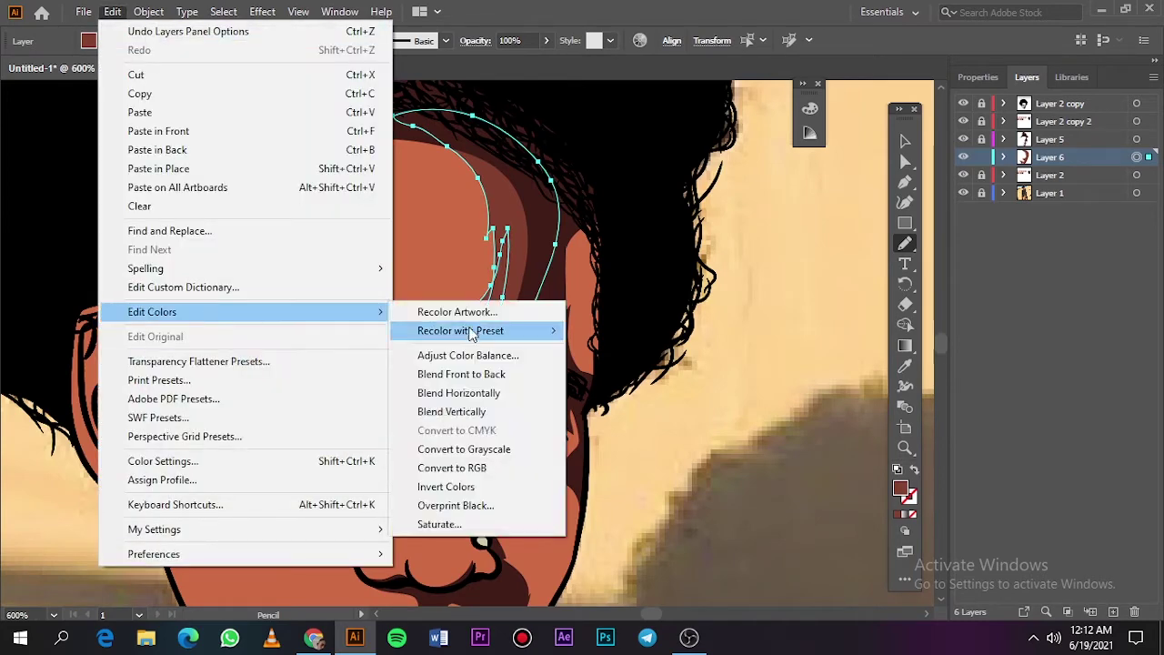
pyautogui.click(468, 330)
pyautogui.moveTo(857, 465); pyautogui.dragTo(840, 497)
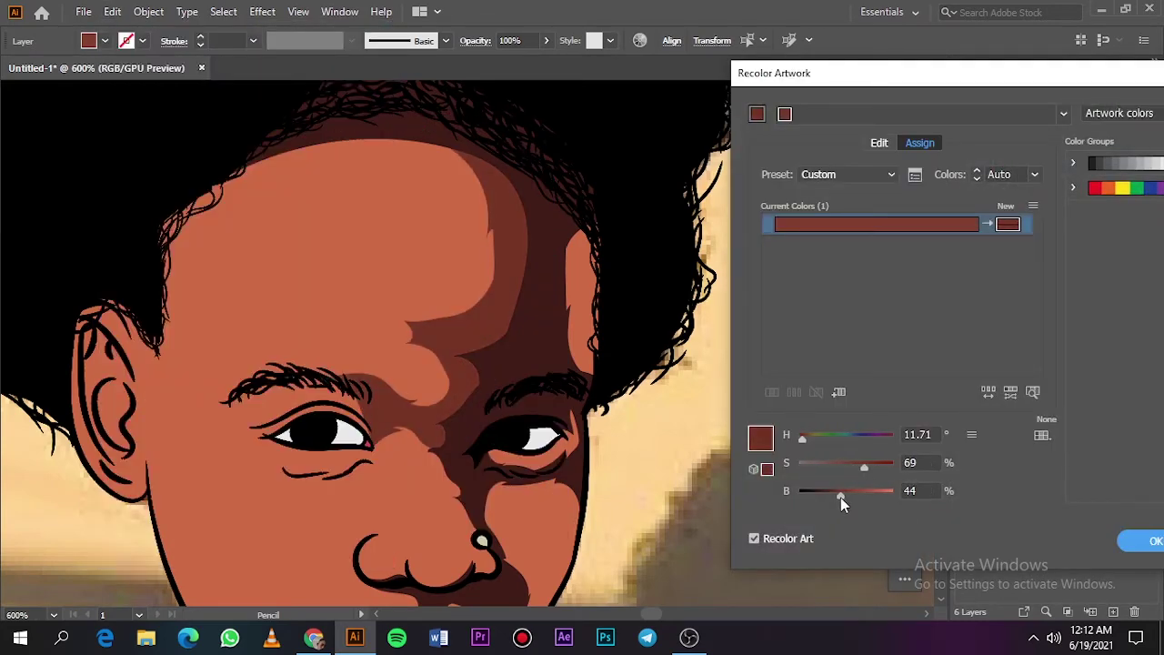
pyautogui.press('Return')
pyautogui.hotkey('ctrl', '0')
pyautogui.click(903, 145)
pyautogui.hotkey('ctrl', 'shift', 'a')
pyautogui.click(963, 193)
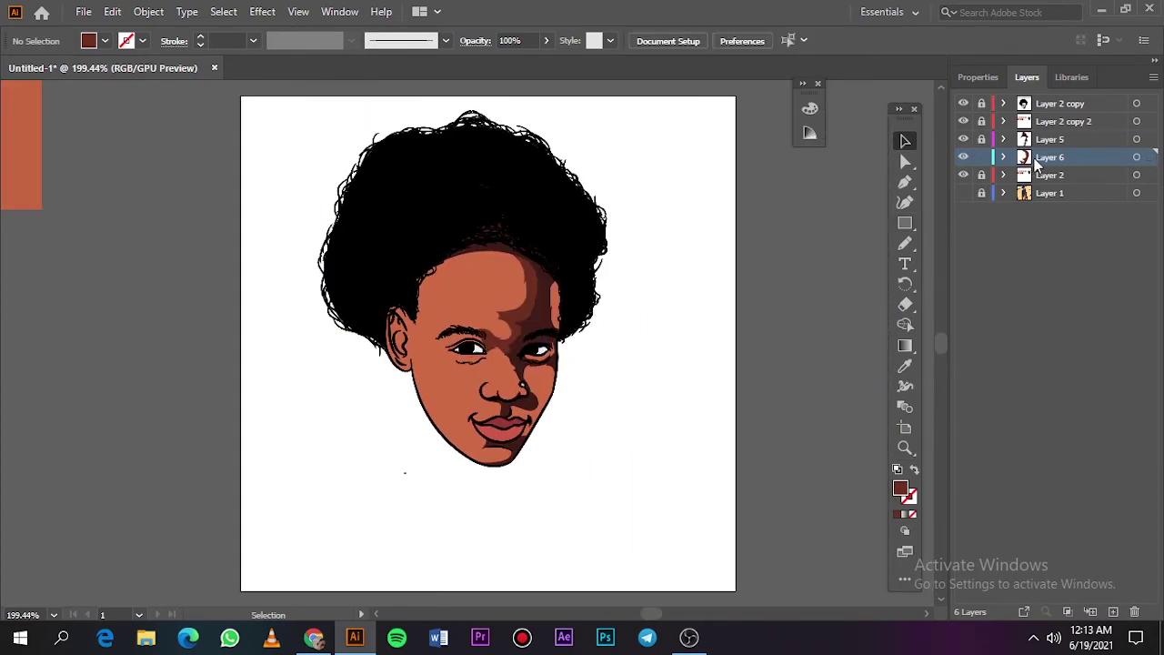
# Trace a closed shade shape along the left forehead and face edge.
pyautogui.click(963, 193)
pyautogui.scroll(2, 448, 263)
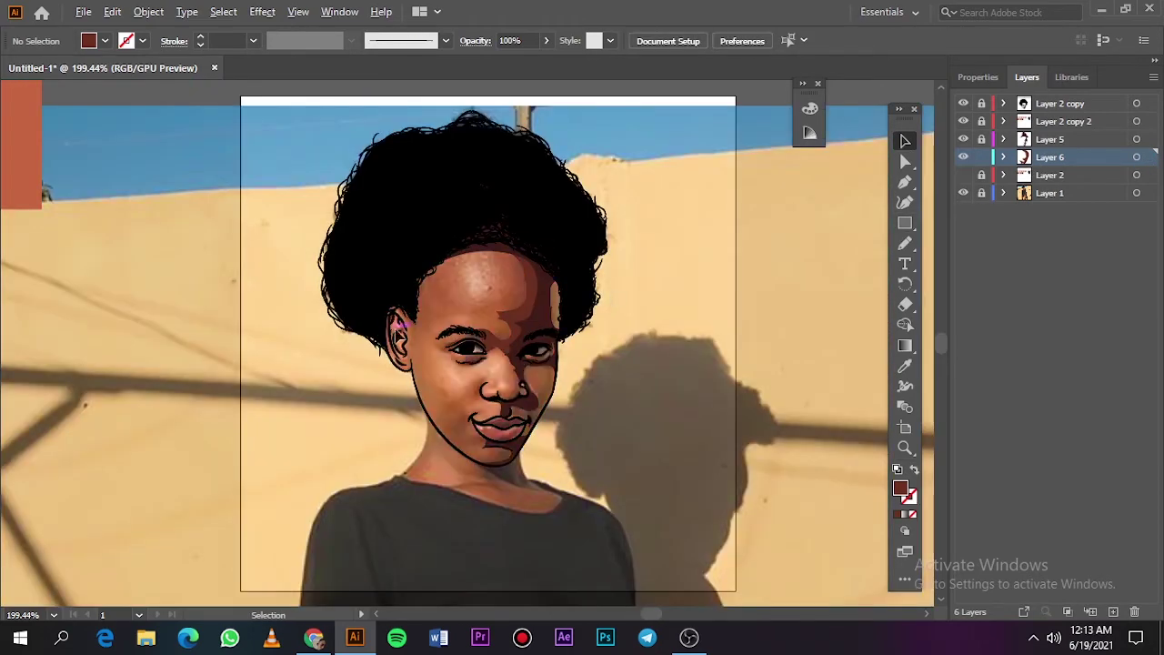
pyautogui.scroll(2, 449, 263)
pyautogui.scroll(2, 449, 262)
pyautogui.press('n')
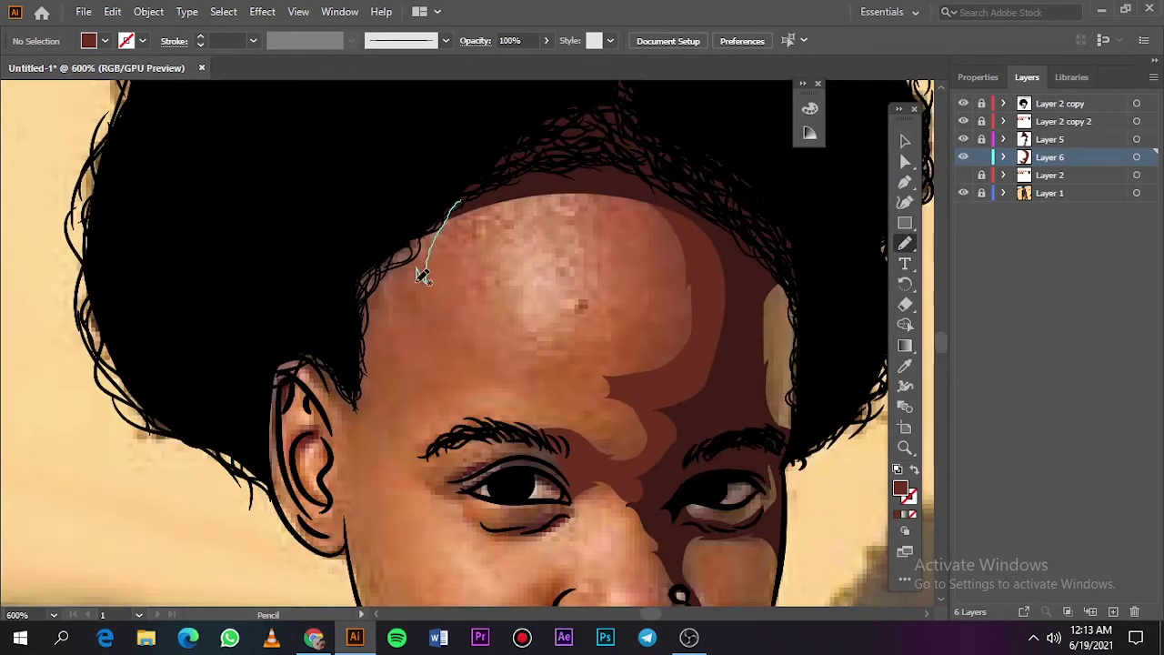
pyautogui.moveTo(469, 202); pyautogui.dragTo(496, 387)
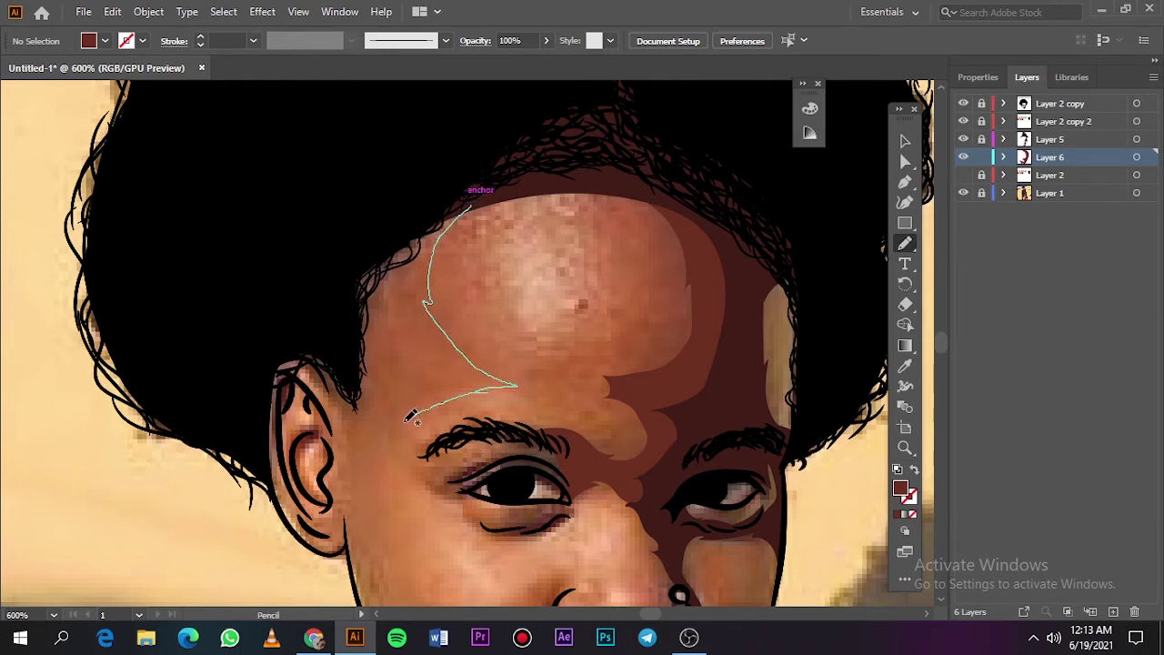
pyautogui.moveTo(410, 417); pyautogui.dragTo(370, 483)
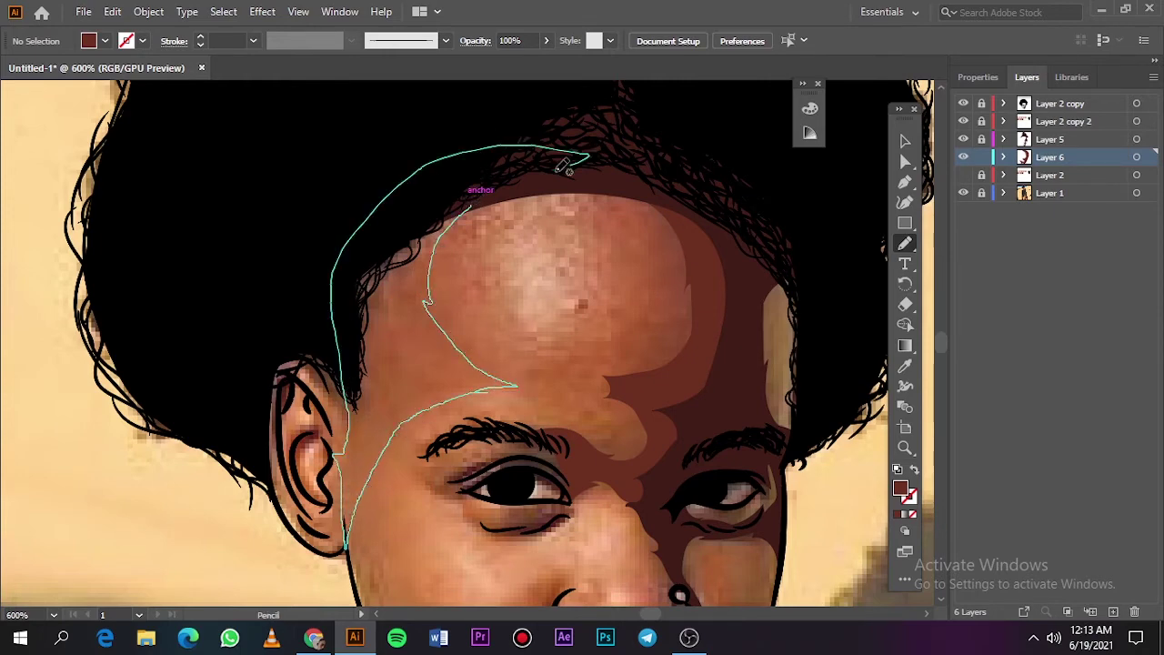
pyautogui.moveTo(349, 532); pyautogui.dragTo(472, 204)
pyautogui.hotkey('ctrl', '0')
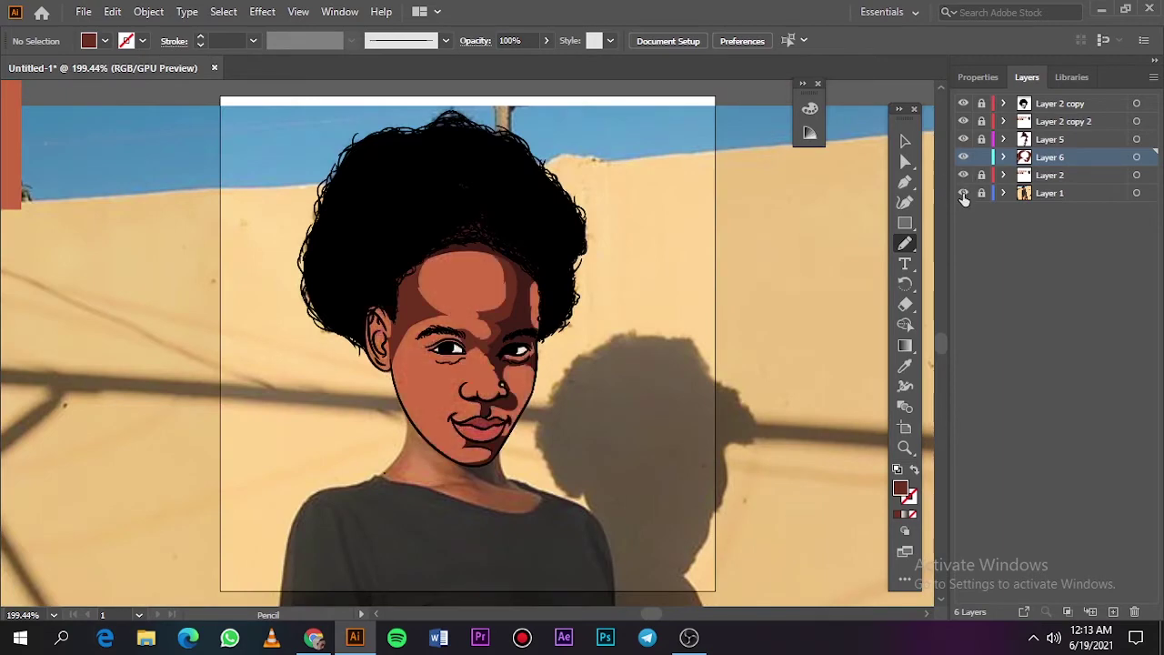
pyautogui.click(964, 193)
pyautogui.click(963, 193)
# Draw shade shapes inside the ear, on the upper ear and along its outer edge.
pyautogui.scroll(5, 391, 327)
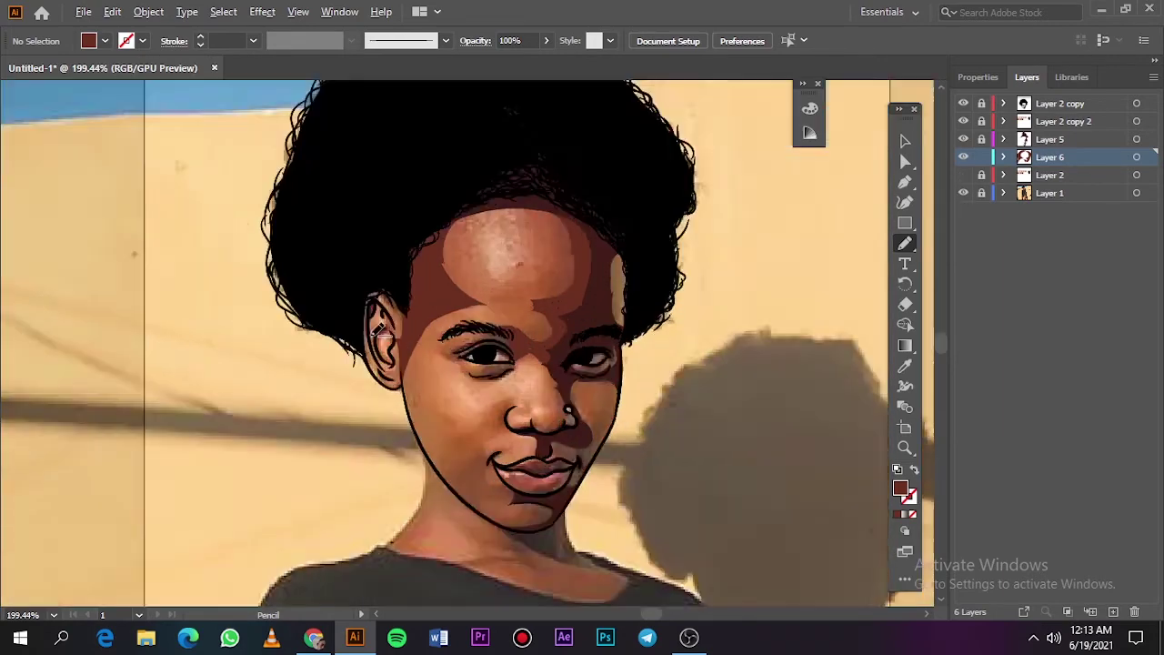
pyautogui.moveTo(469, 266)
pyautogui.mouseDown()
pyautogui.moveTo(566, 299)
pyautogui.moveTo(400, 409)
pyautogui.moveTo(471, 490)
pyautogui.mouseUp()
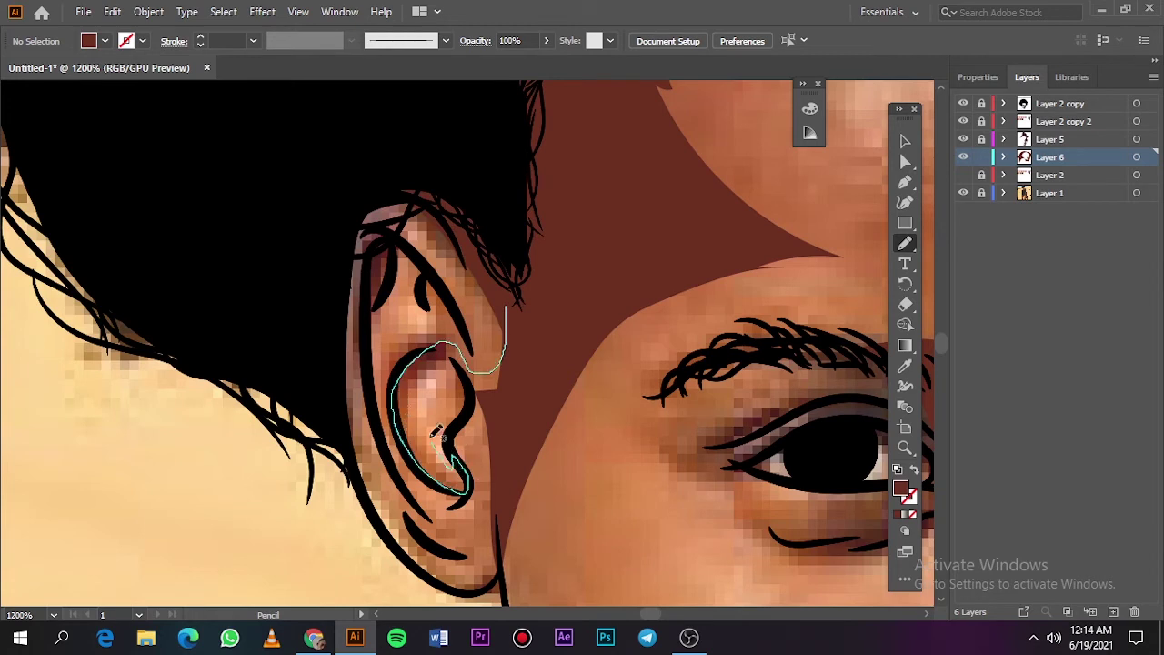
pyautogui.moveTo(458, 400); pyautogui.dragTo(459, 405)
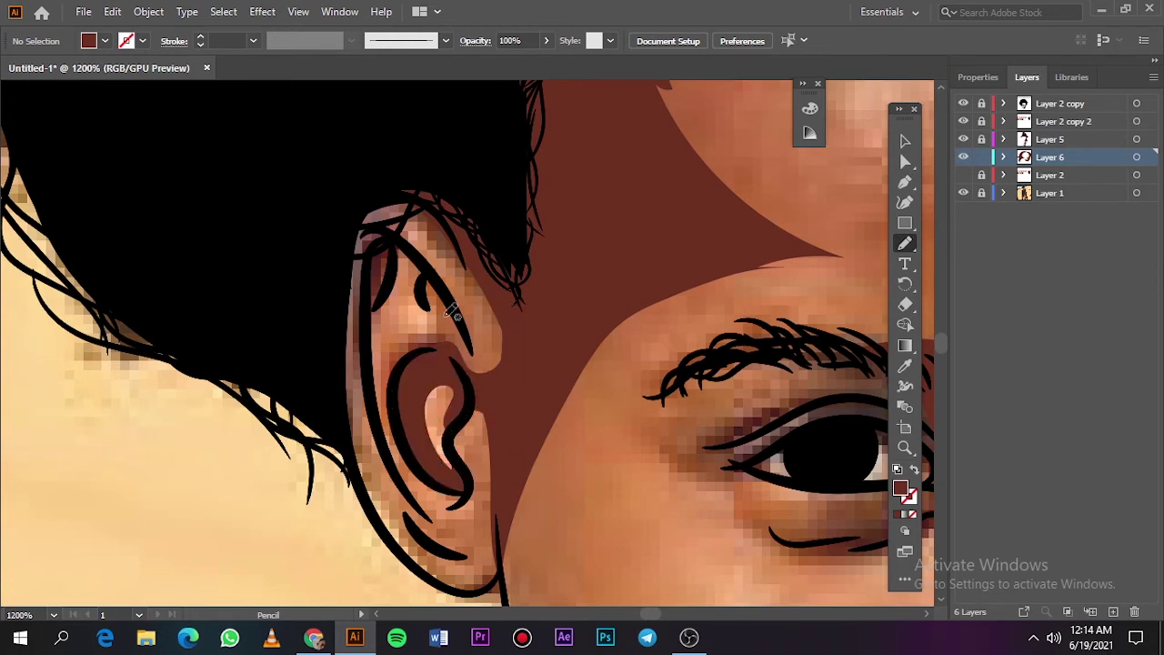
pyautogui.moveTo(482, 299)
pyautogui.mouseDown()
pyautogui.moveTo(362, 214)
pyautogui.moveTo(480, 295)
pyautogui.mouseUp()
pyautogui.moveTo(377, 246); pyautogui.dragTo(382, 327)
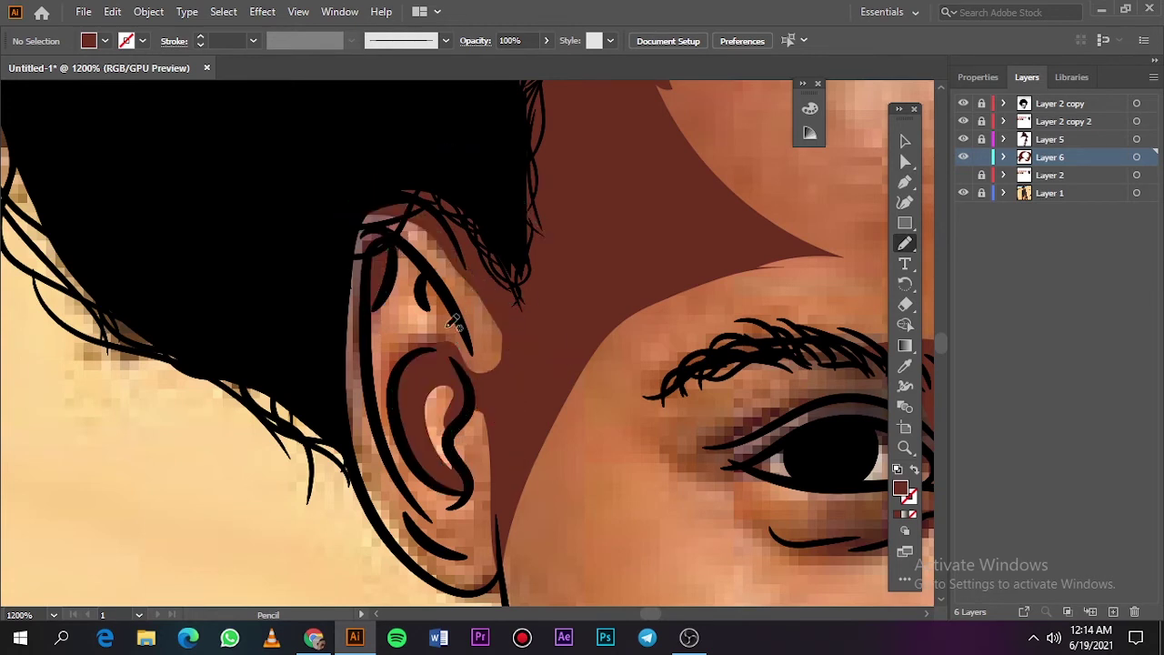
pyautogui.moveTo(452, 326); pyautogui.dragTo(427, 284)
pyautogui.moveTo(396, 215)
pyautogui.mouseDown()
pyautogui.moveTo(362, 466)
pyautogui.moveTo(436, 578)
pyautogui.moveTo(503, 511)
pyautogui.mouseUp()
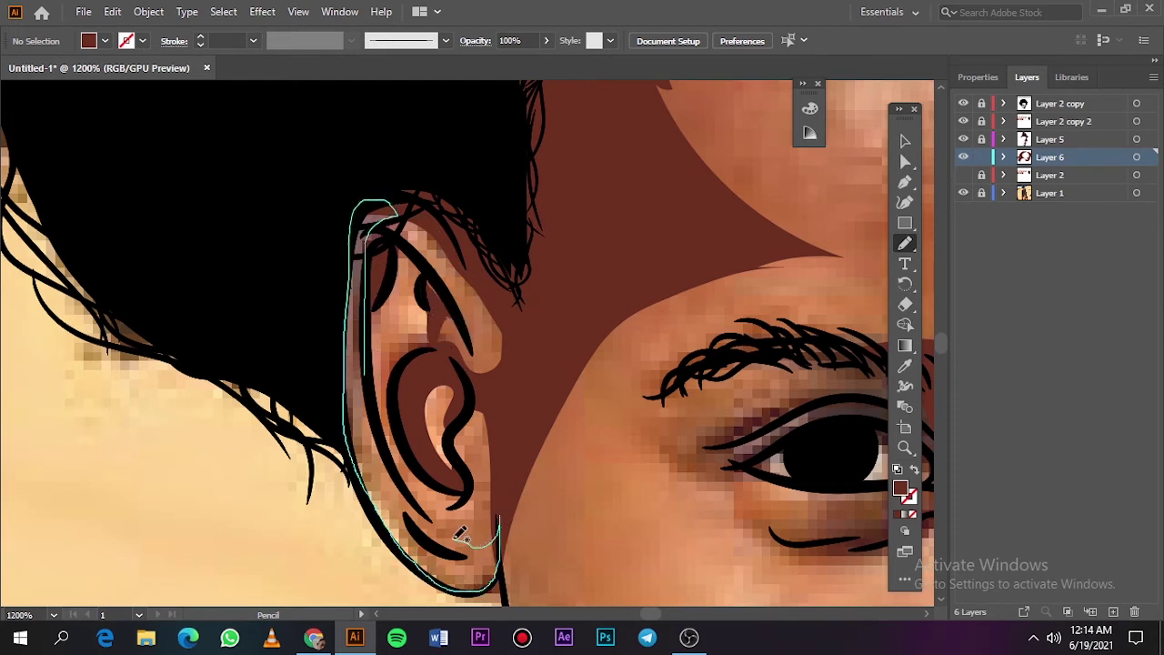
pyautogui.moveTo(400, 495); pyautogui.dragTo(389, 454)
pyautogui.hotkey('ctrl', '0')
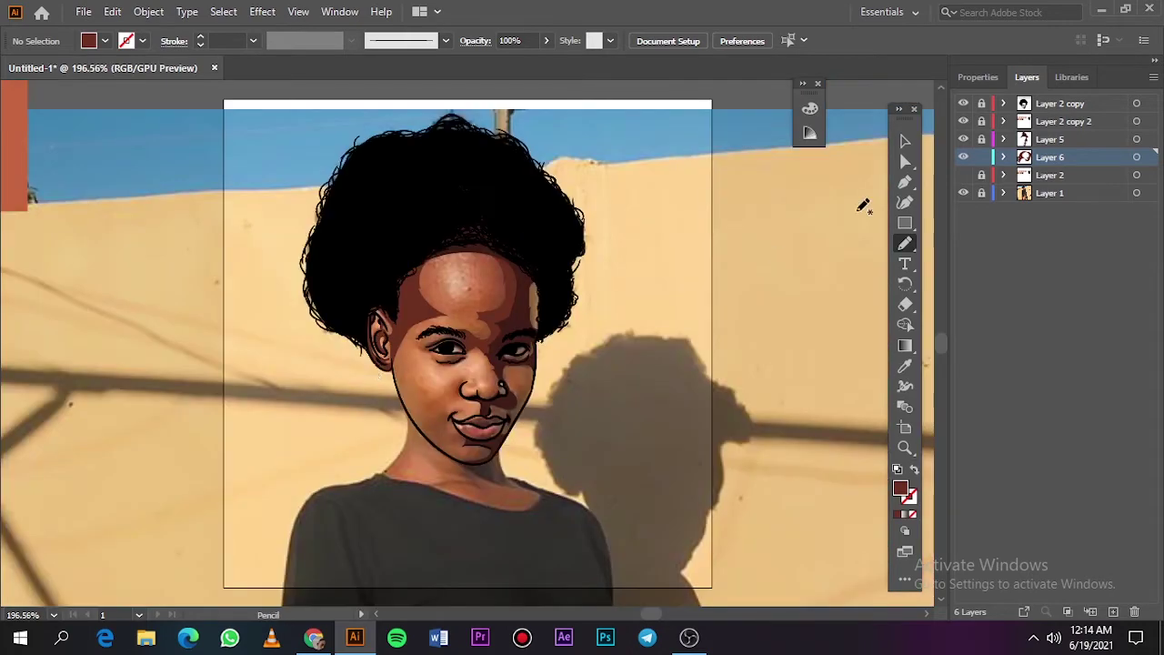
pyautogui.click(964, 193)
pyautogui.click(963, 193)
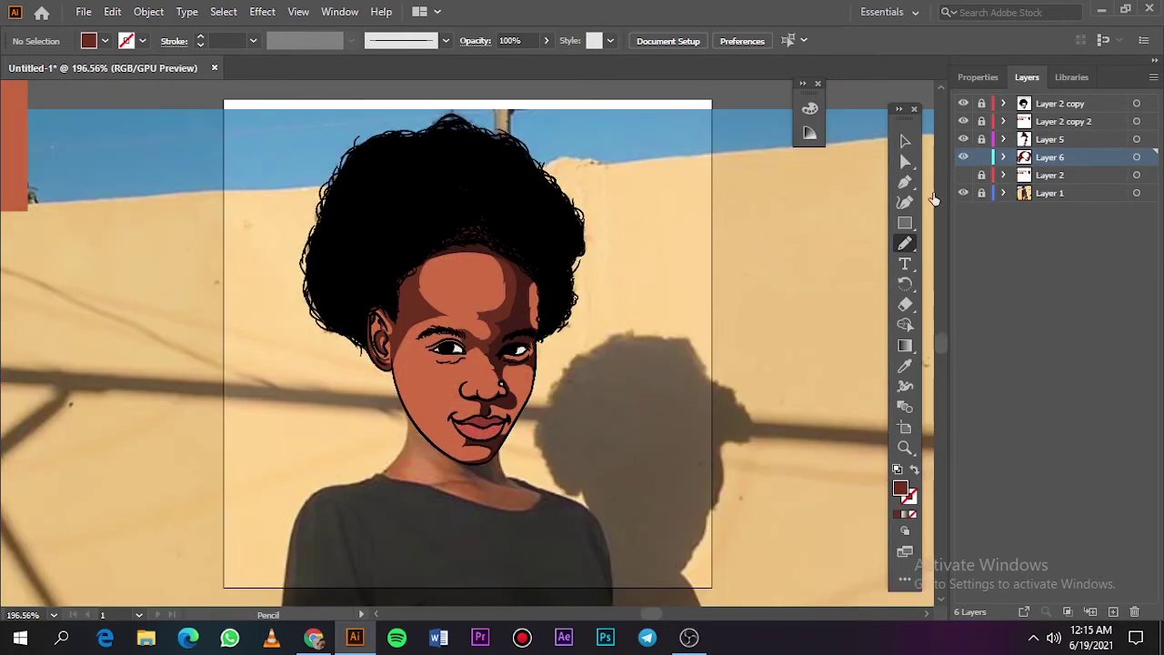
pyautogui.scroll(5, 414, 377)
# Trace a closed shade over the left cheek from temple to lip corner and jawline.
pyautogui.click(963, 157)
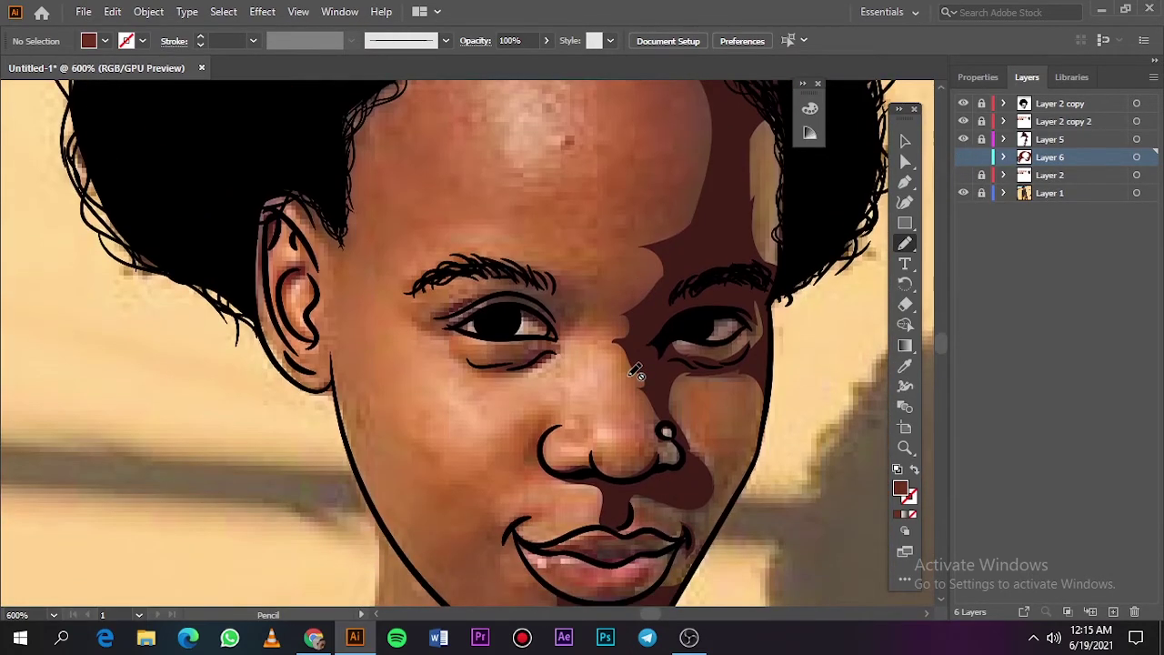
pyautogui.click(963, 157)
pyautogui.moveTo(373, 175); pyautogui.dragTo(464, 382)
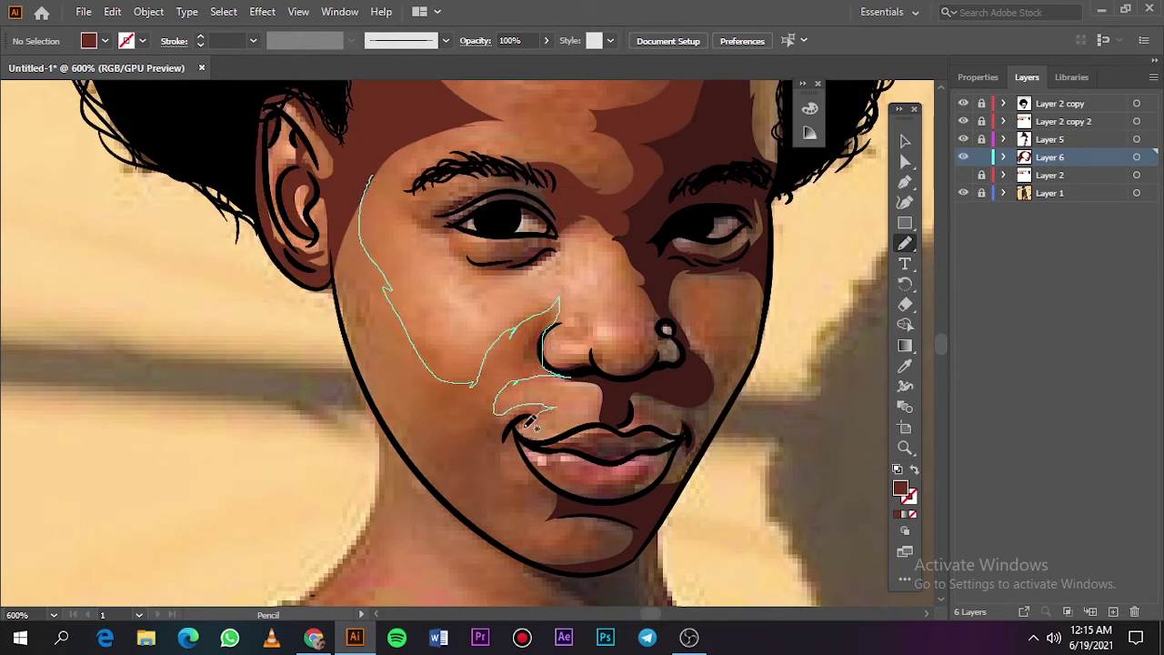
pyautogui.moveTo(527, 423); pyautogui.dragTo(523, 435)
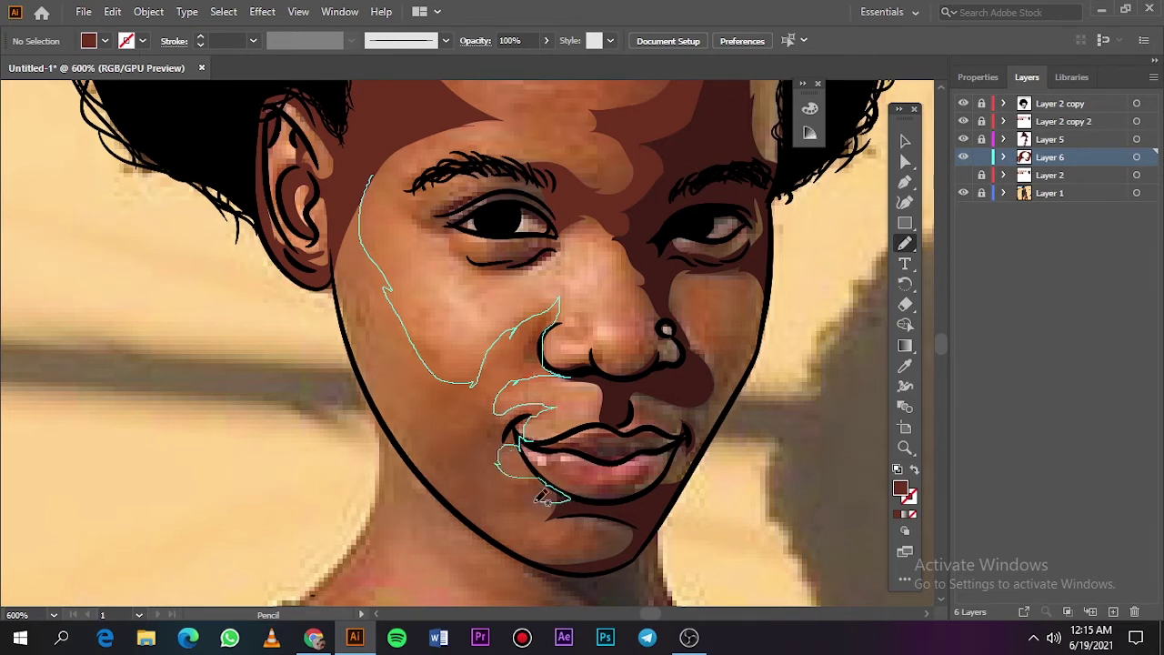
pyautogui.moveTo(492, 520); pyautogui.dragTo(382, 407)
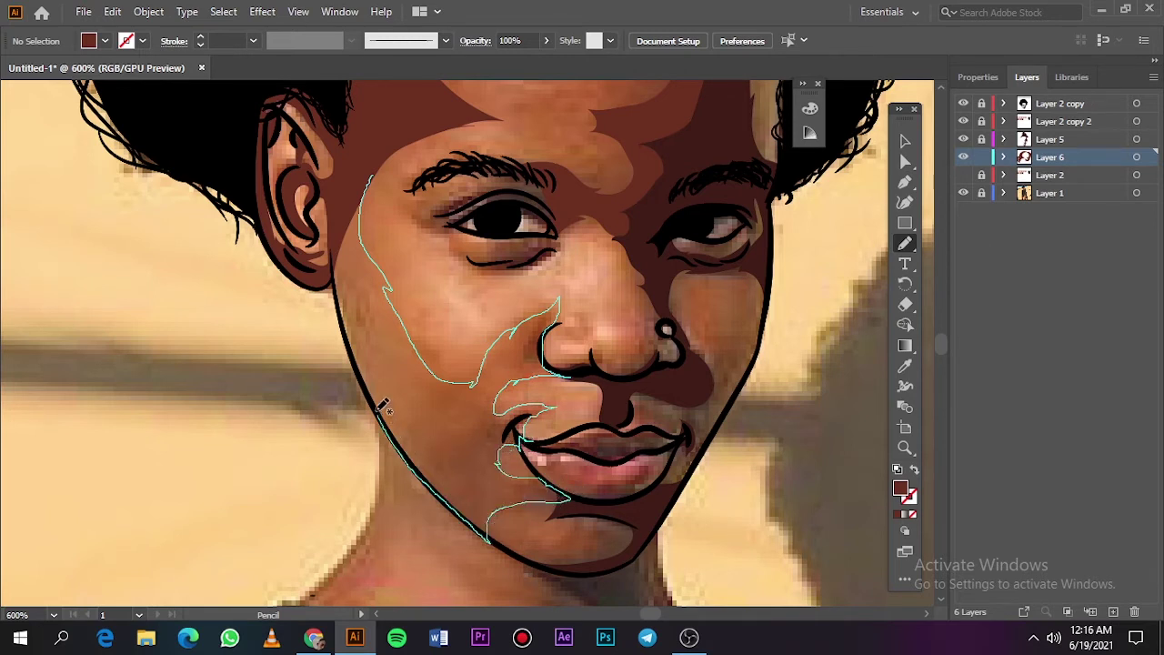
pyautogui.moveTo(348, 320); pyautogui.dragTo(373, 174)
pyautogui.hotkey('ctrl', '0')
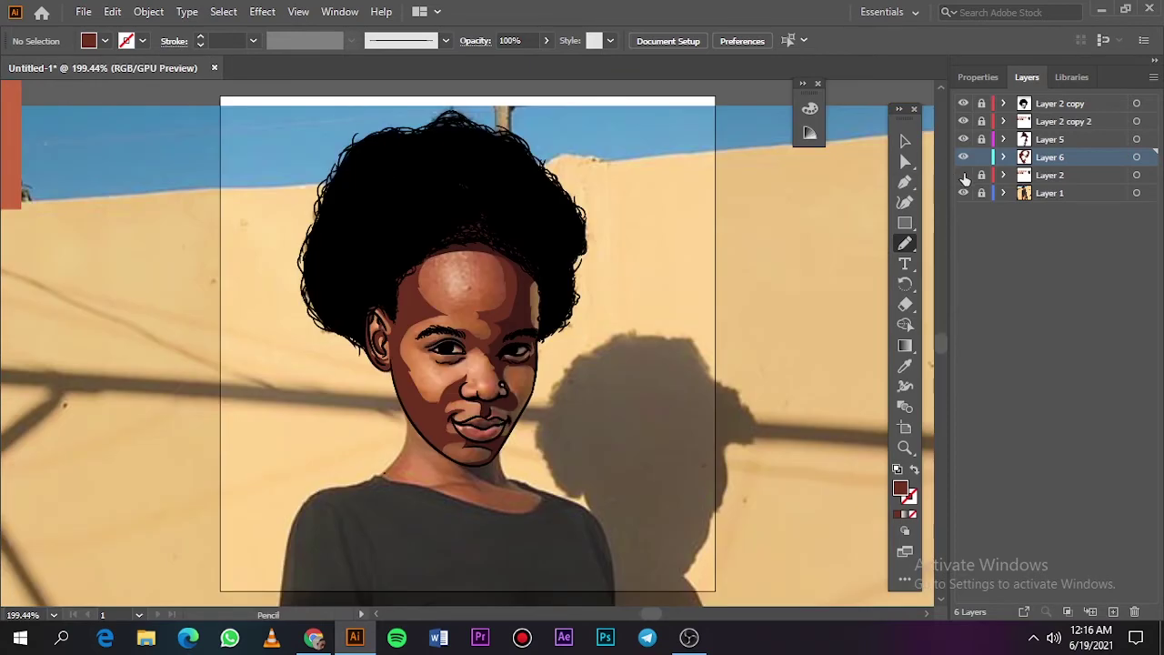
pyautogui.click(964, 193)
pyautogui.click(963, 193)
# Trace a shade shape on the chin.
pyautogui.scroll(3, 567, 394)
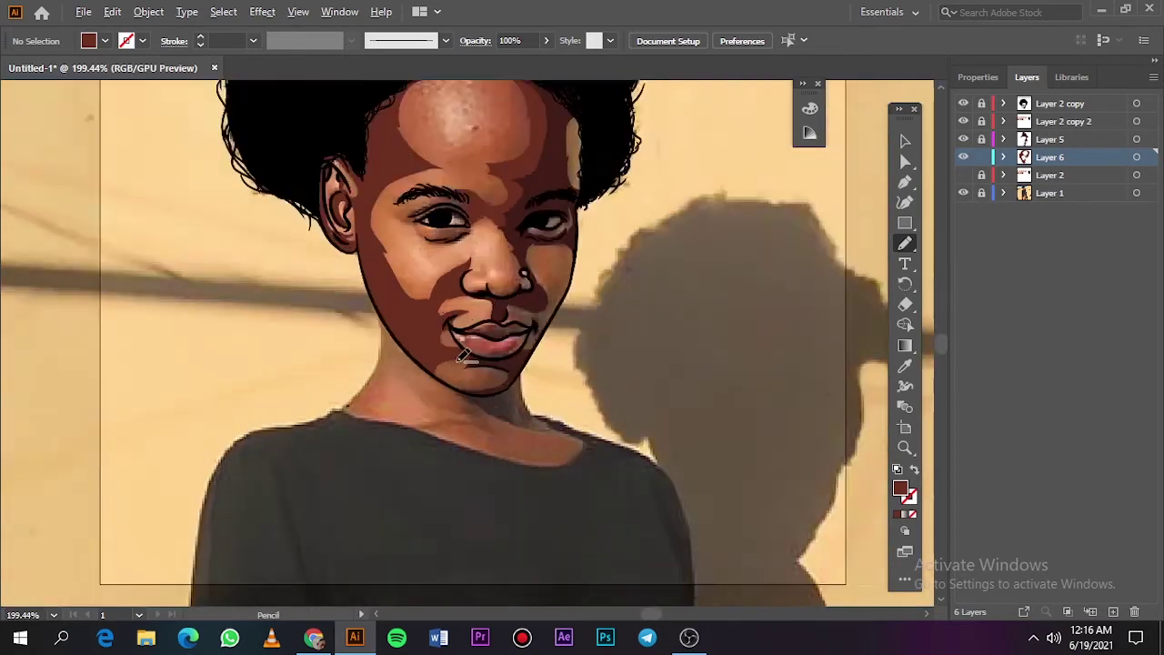
pyautogui.scroll(4, 564, 382)
pyautogui.moveTo(557, 369)
pyautogui.mouseDown()
pyautogui.moveTo(484, 383)
pyautogui.moveTo(606, 434)
pyautogui.moveTo(624, 356)
pyautogui.moveTo(595, 481)
pyautogui.moveTo(414, 442)
pyautogui.moveTo(546, 338)
pyautogui.moveTo(554, 364)
pyautogui.mouseUp()
# Draw dark shading along the nose bridge and around the nostrils under the nose.
pyautogui.hotkey('ctrl', '0')
pyautogui.click(963, 193)
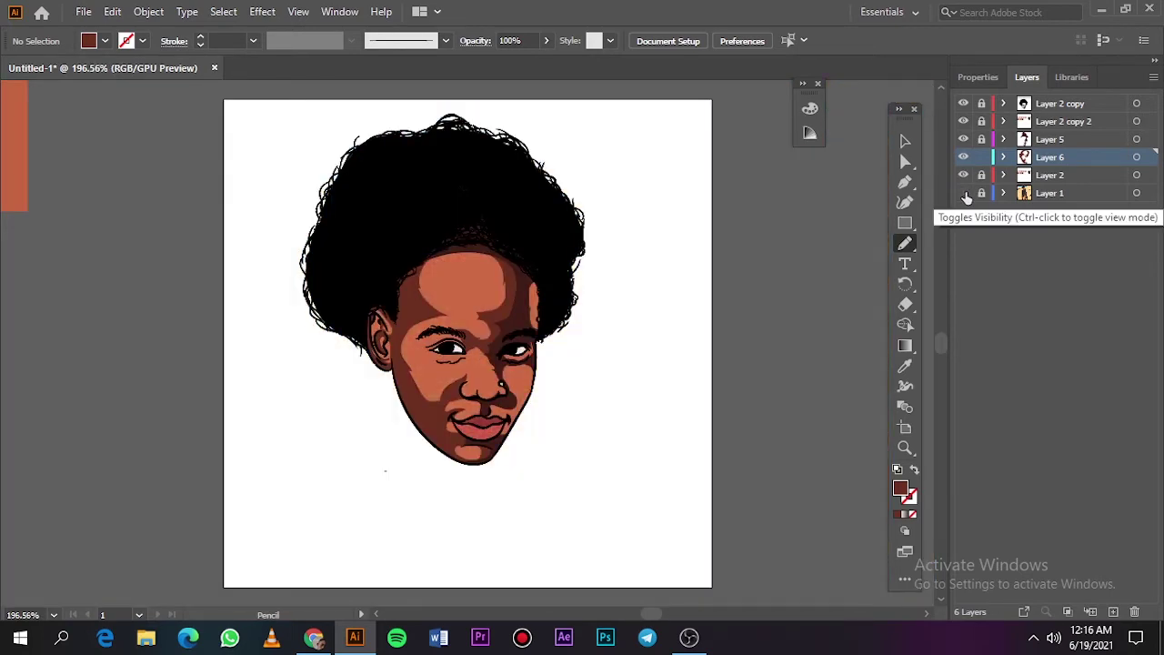
pyautogui.click(963, 193)
pyautogui.scroll(4, 446, 371)
pyautogui.scroll(2, 579, 286)
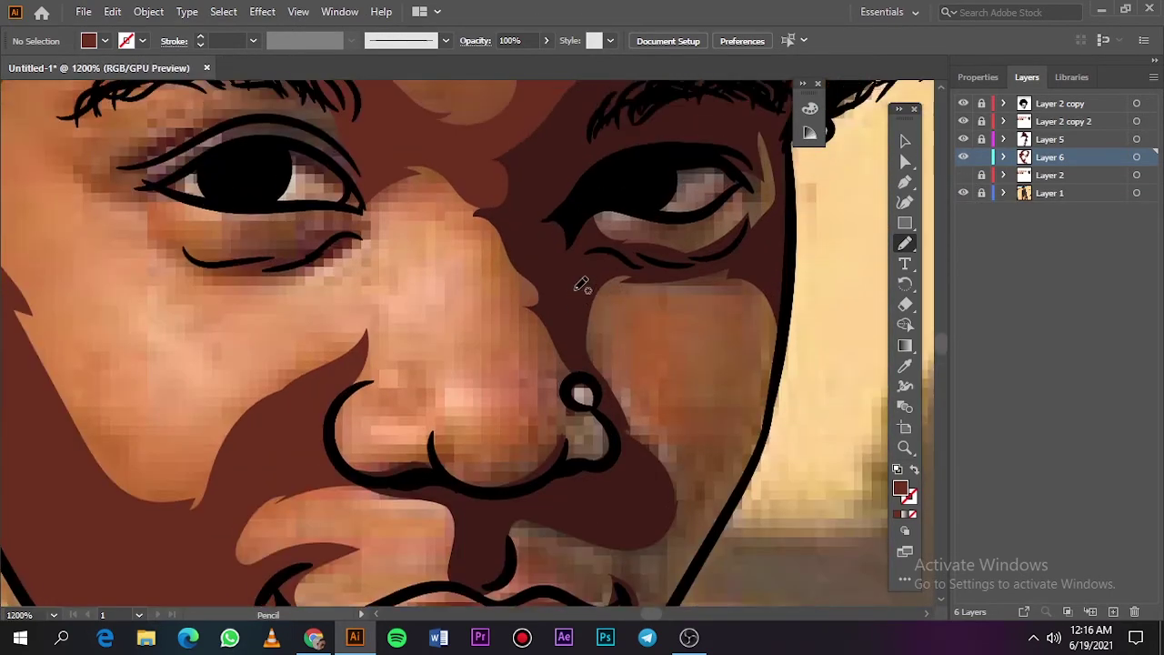
pyautogui.moveTo(455, 208); pyautogui.dragTo(512, 304)
pyautogui.scroll(-2, 545, 344)
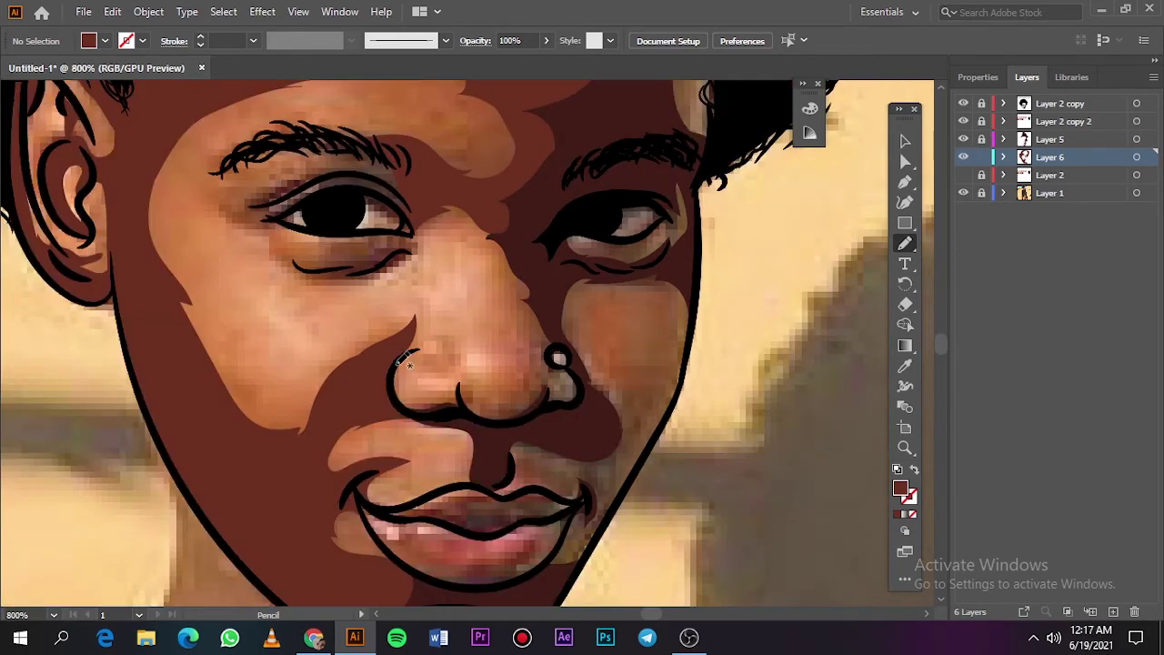
pyautogui.moveTo(430, 316); pyautogui.dragTo(400, 362)
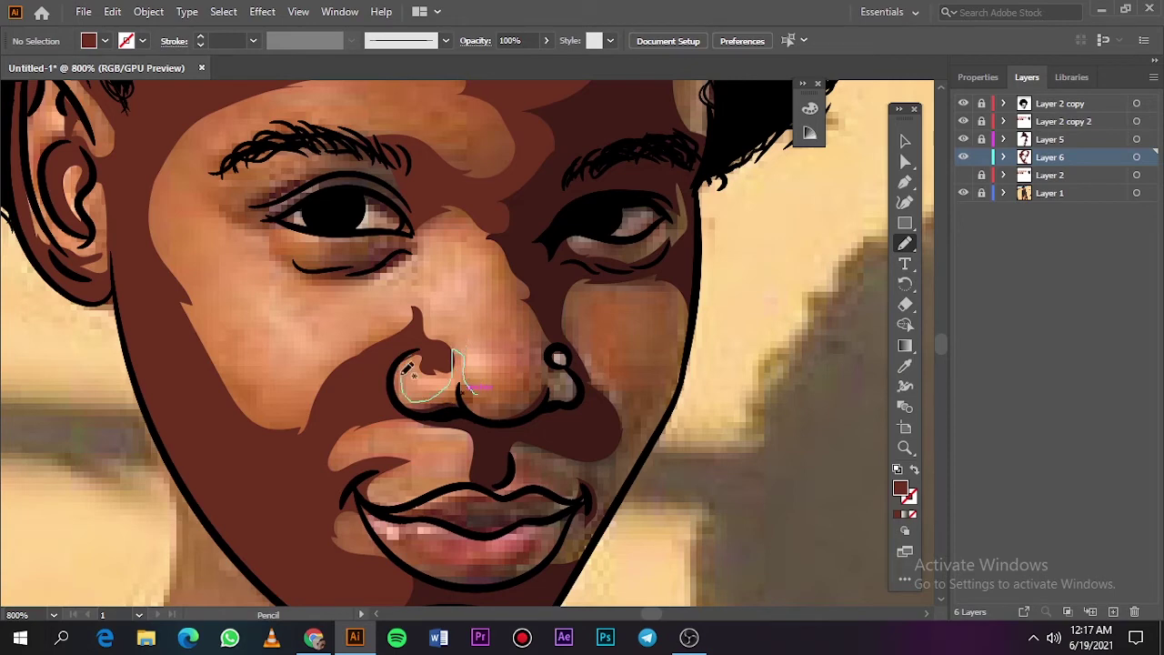
pyautogui.moveTo(406, 366)
pyautogui.mouseDown()
pyautogui.moveTo(549, 394)
pyautogui.moveTo(509, 407)
pyautogui.mouseUp()
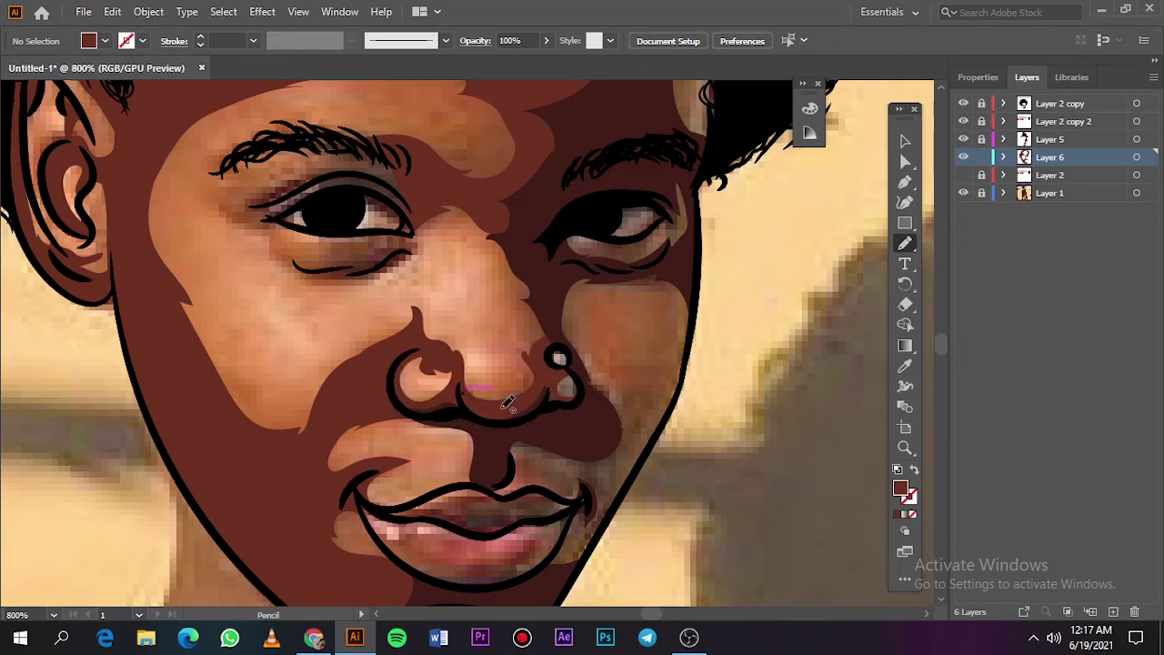
# Draw closed shadow shapes along the left eyebrow and eyelid and beneath the left eye.
pyautogui.hotkey('ctrl', '0')
pyautogui.click(963, 192)
pyautogui.click(963, 192)
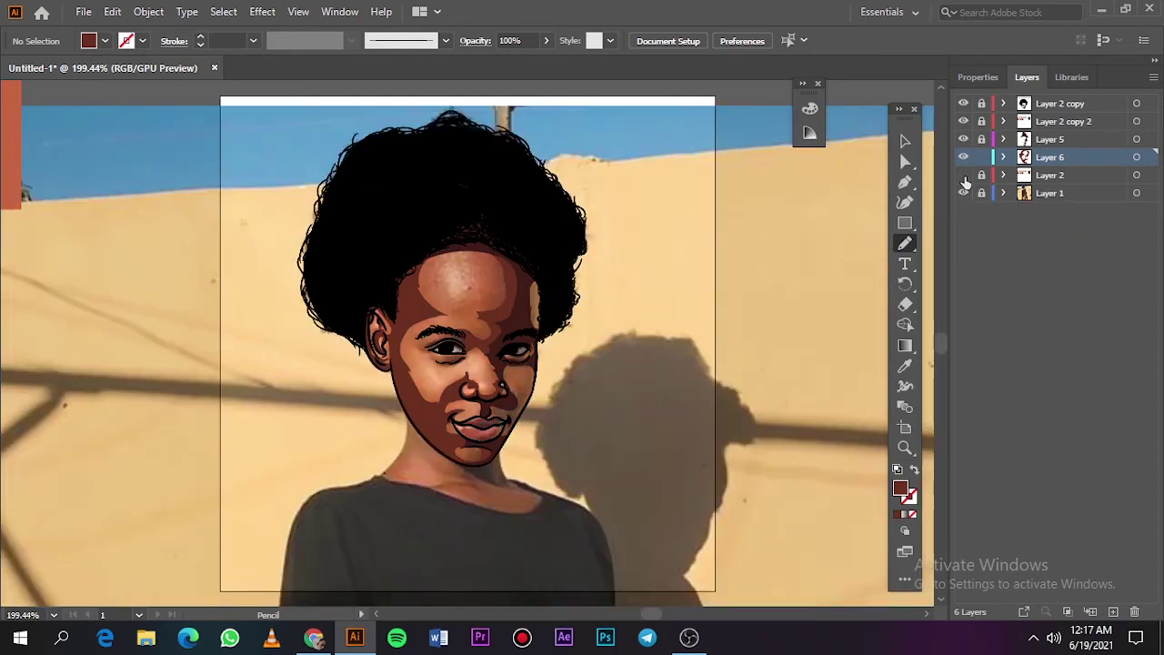
pyautogui.scroll(4, 443, 345)
pyautogui.moveTo(543, 267); pyautogui.dragTo(368, 328)
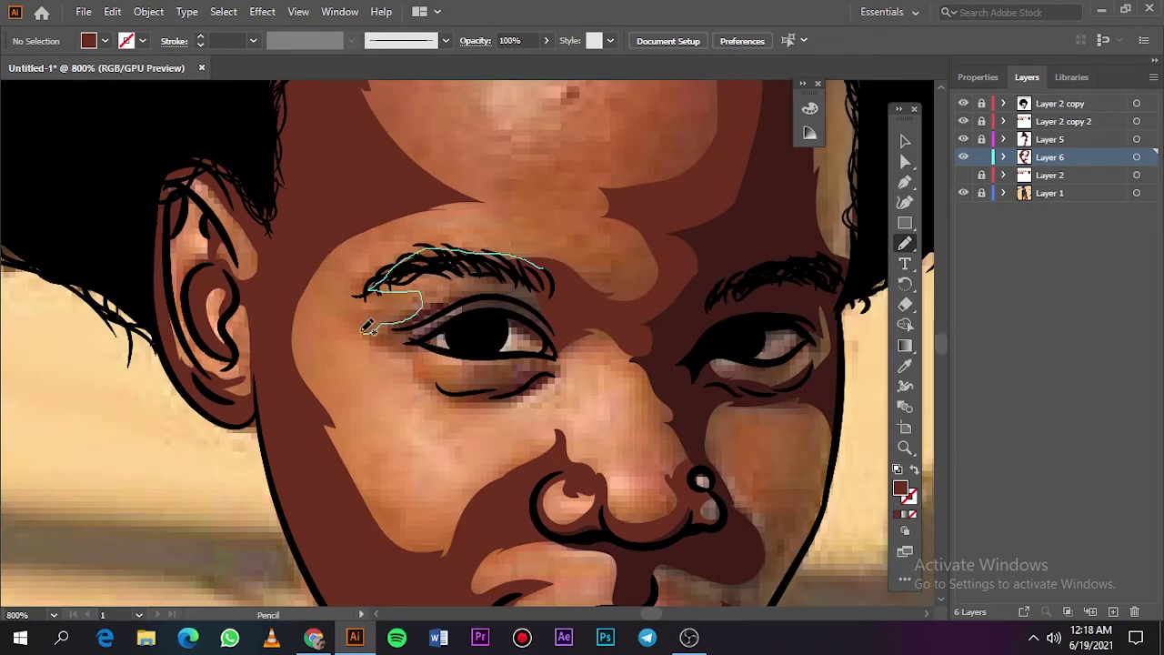
pyautogui.moveTo(440, 338); pyautogui.dragTo(546, 269)
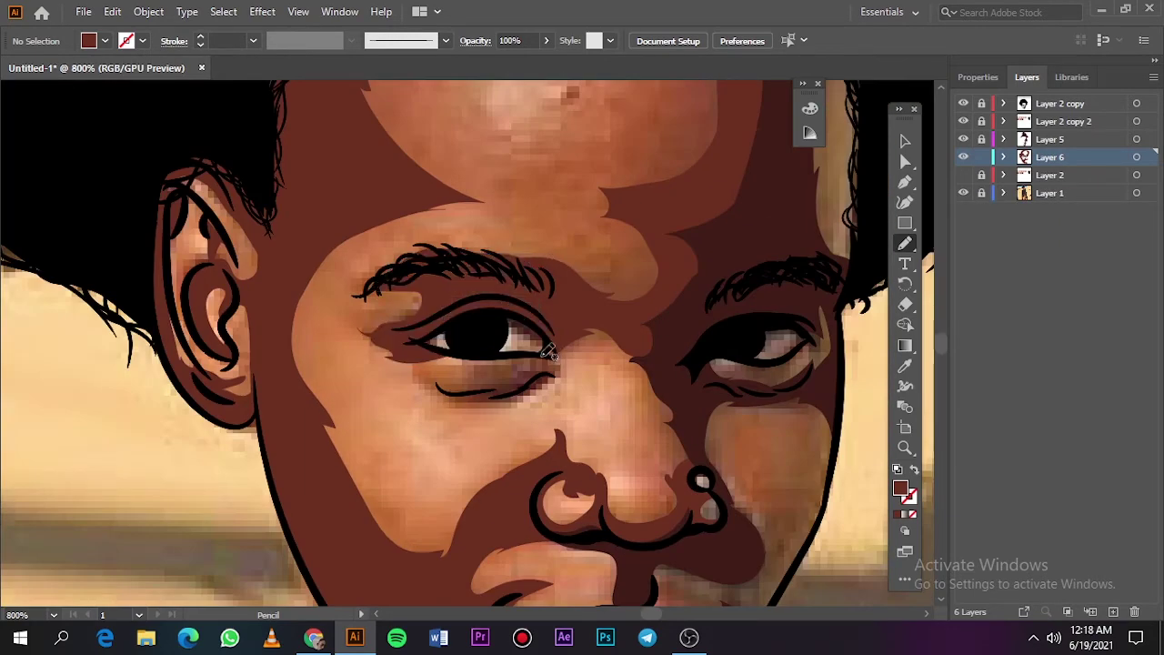
pyautogui.moveTo(547, 357); pyautogui.dragTo(407, 352)
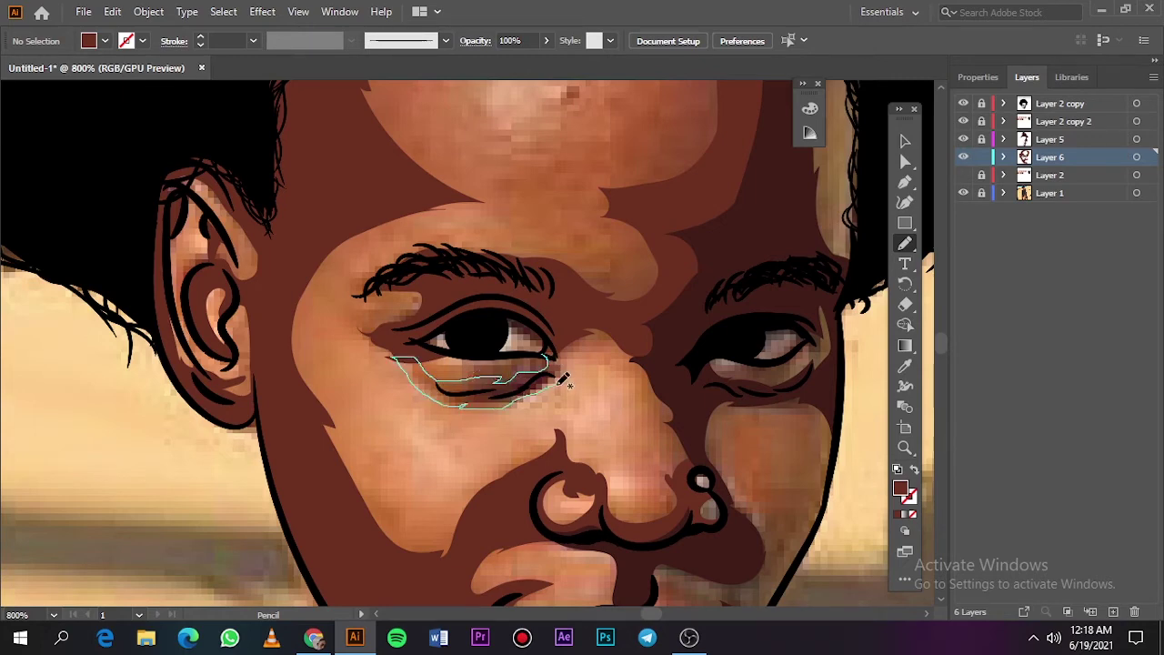
pyautogui.moveTo(563, 379); pyautogui.dragTo(573, 370)
# Hide the reference photo, clear the selection, and add a new layer for highlights.
pyautogui.hotkey('ctrl', '0')
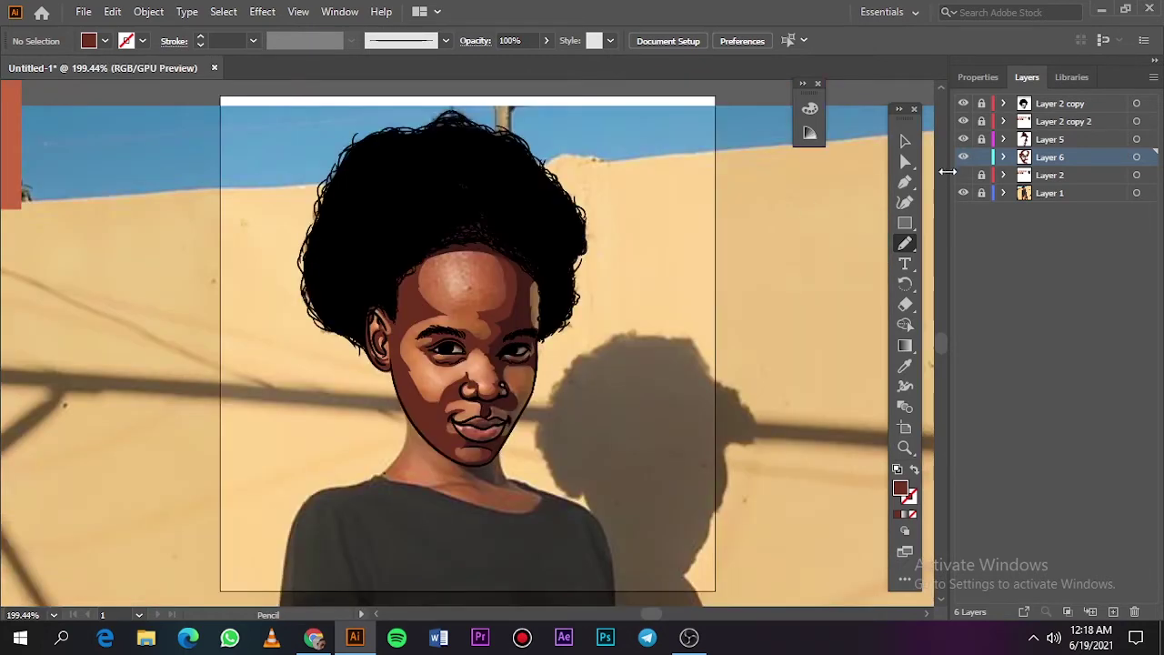
pyautogui.click(963, 193)
pyautogui.hscroll(-5, 319, 379)
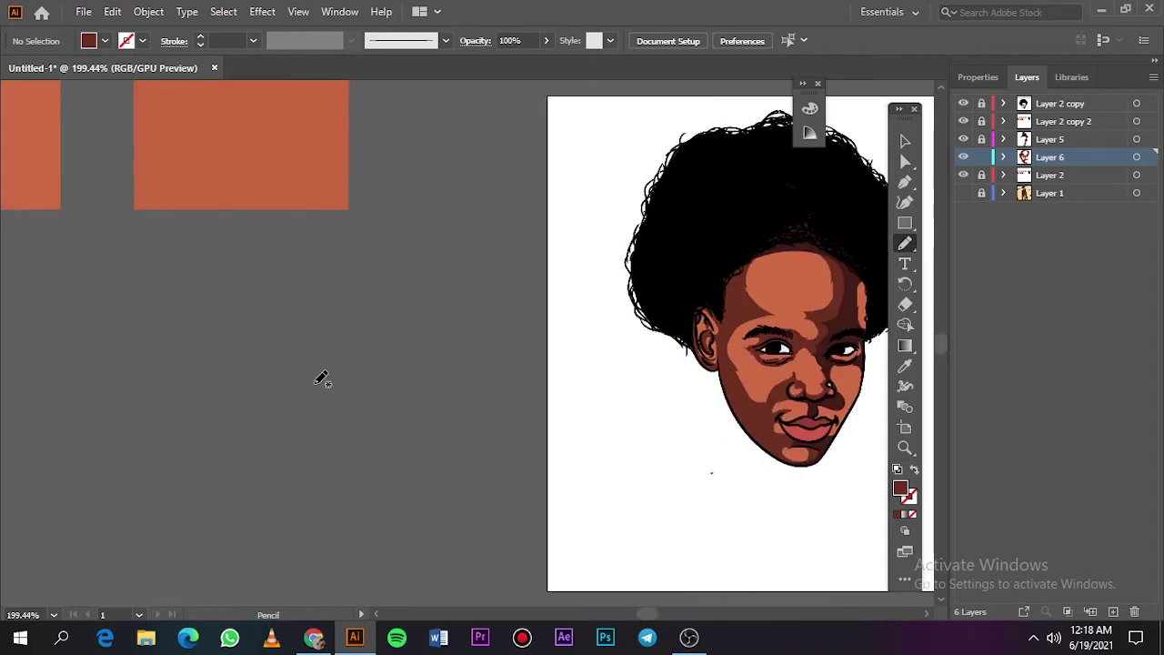
pyautogui.hotkey('ctrl', '-')
pyautogui.hotkey('ctrl', '-')
pyautogui.hotkey('ctrl', '-')
pyautogui.hotkey('ctrl', 'a')
pyautogui.press('i')
pyautogui.press('v')
pyautogui.click(814, 286)
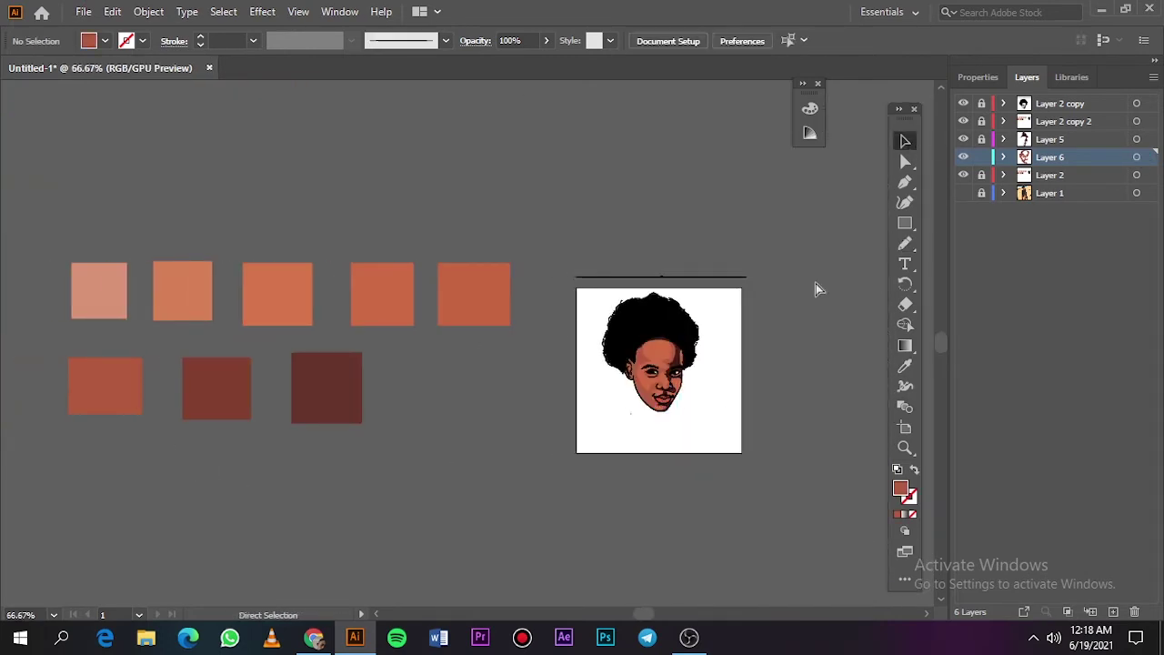
pyautogui.hotkey('ctrl', '0')
pyautogui.hscroll(-1, 609, 496)
pyautogui.hscroll(-3, 609, 496)
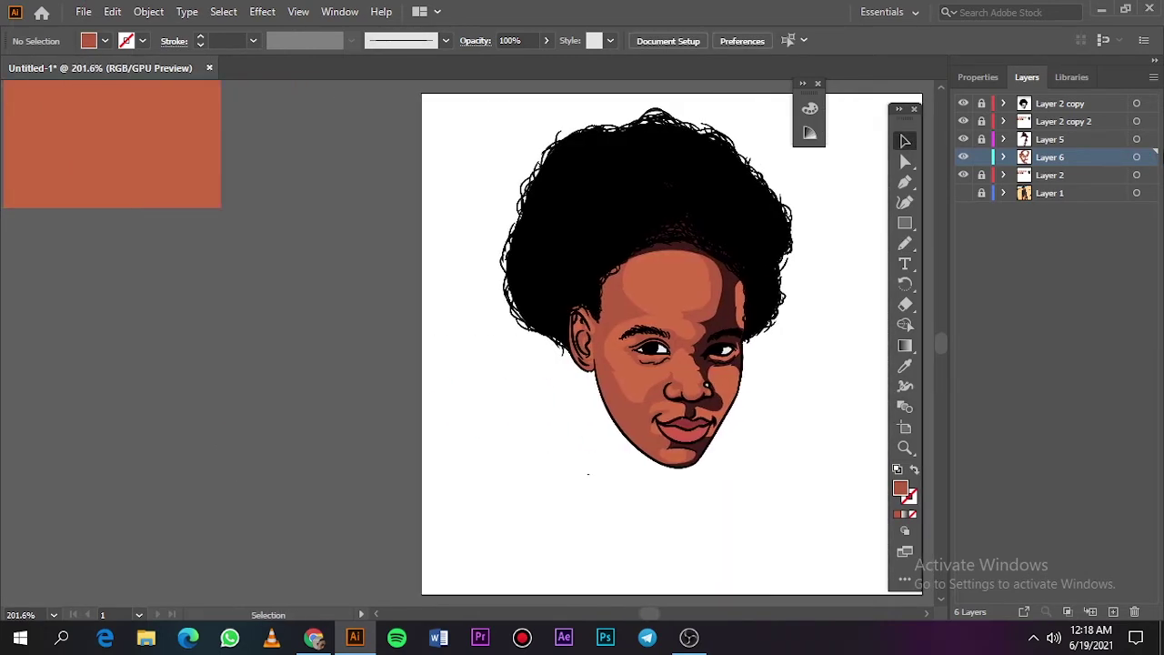
pyautogui.click(1049, 175)
# Make the new layer active and sample the orange skin-tone swatch.
pyautogui.click(1113, 611)
pyautogui.press('i')
pyautogui.click(106, 117)
pyautogui.hscroll(4, 543, 355)
pyautogui.click(963, 210)
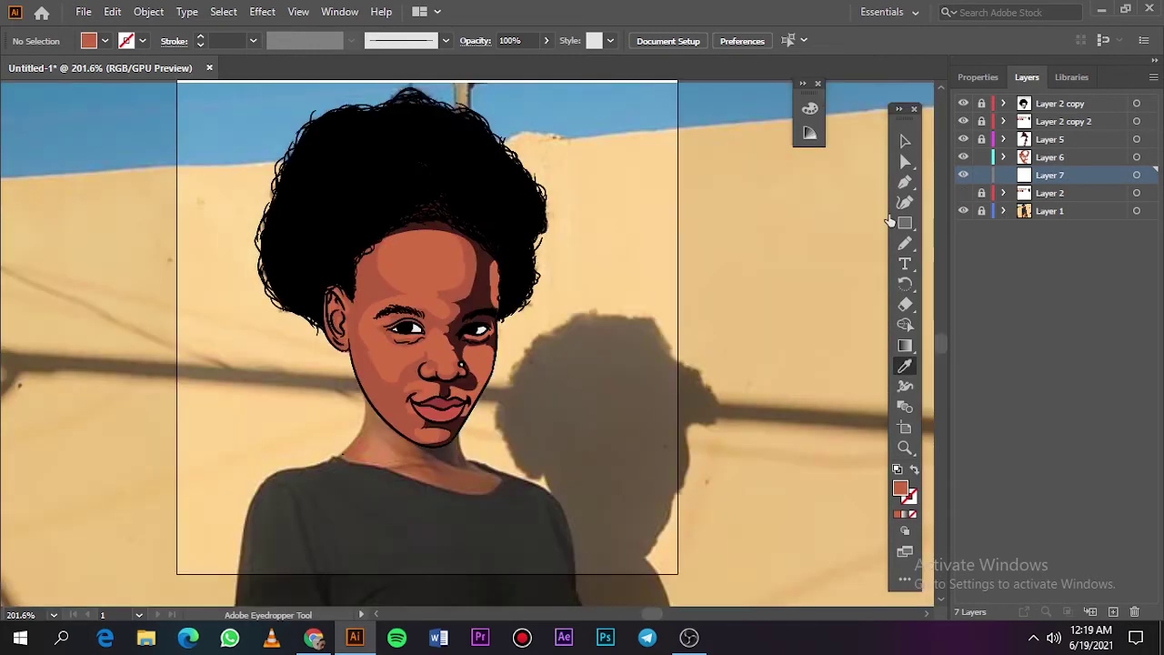
pyautogui.scroll(3, 428, 294)
# Draw an orange highlight shape over the forehead along the hairline toward the brow.
pyautogui.press('n')
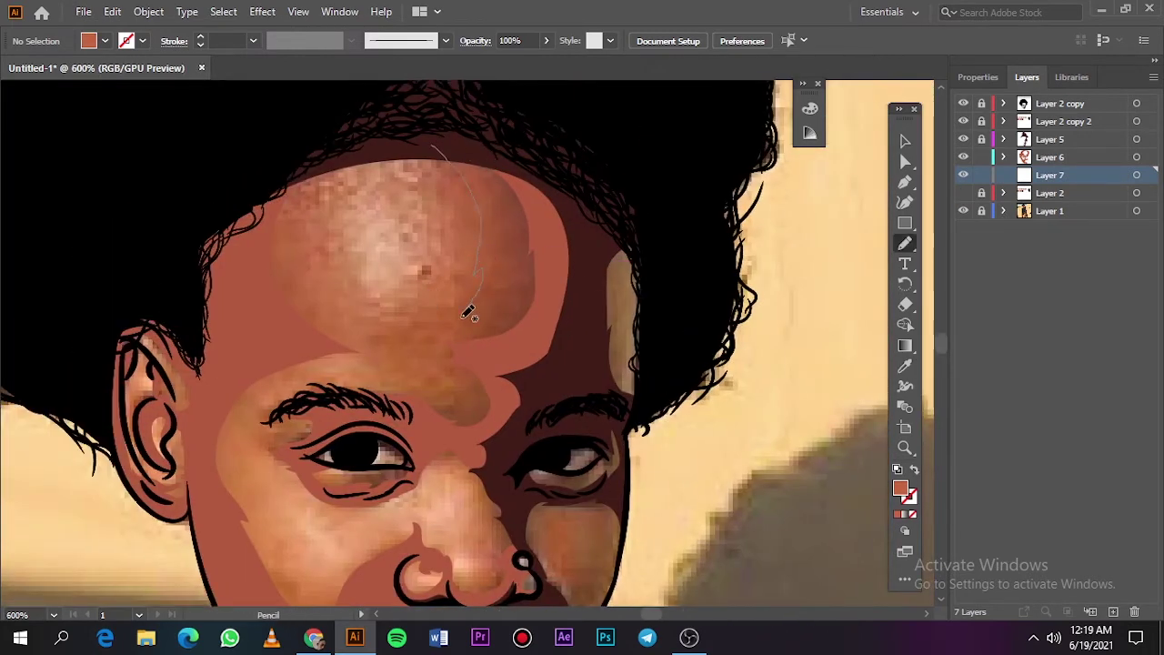
pyautogui.moveTo(469, 312)
pyautogui.mouseDown()
pyautogui.moveTo(319, 305)
pyautogui.moveTo(350, 162)
pyautogui.moveTo(226, 407)
pyautogui.mouseUp()
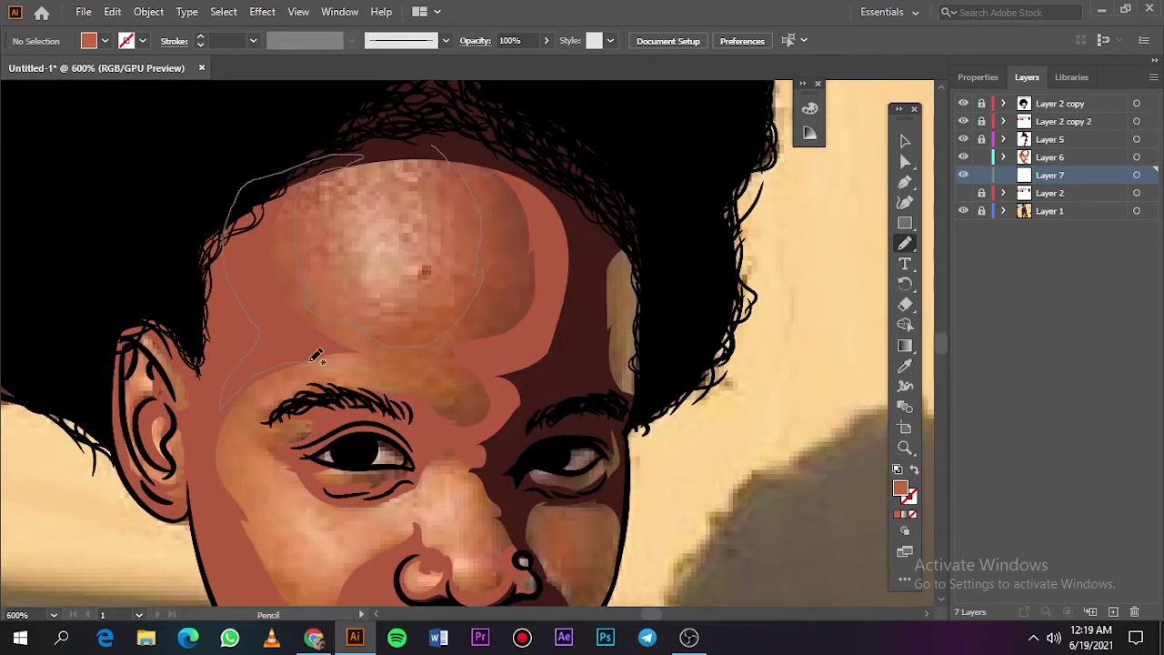
pyautogui.moveTo(316, 356); pyautogui.dragTo(410, 392)
pyautogui.moveTo(494, 411)
pyautogui.mouseDown()
pyautogui.moveTo(364, 150)
pyautogui.moveTo(473, 186)
pyautogui.mouseUp()
pyautogui.hotkey('ctrl', '0')
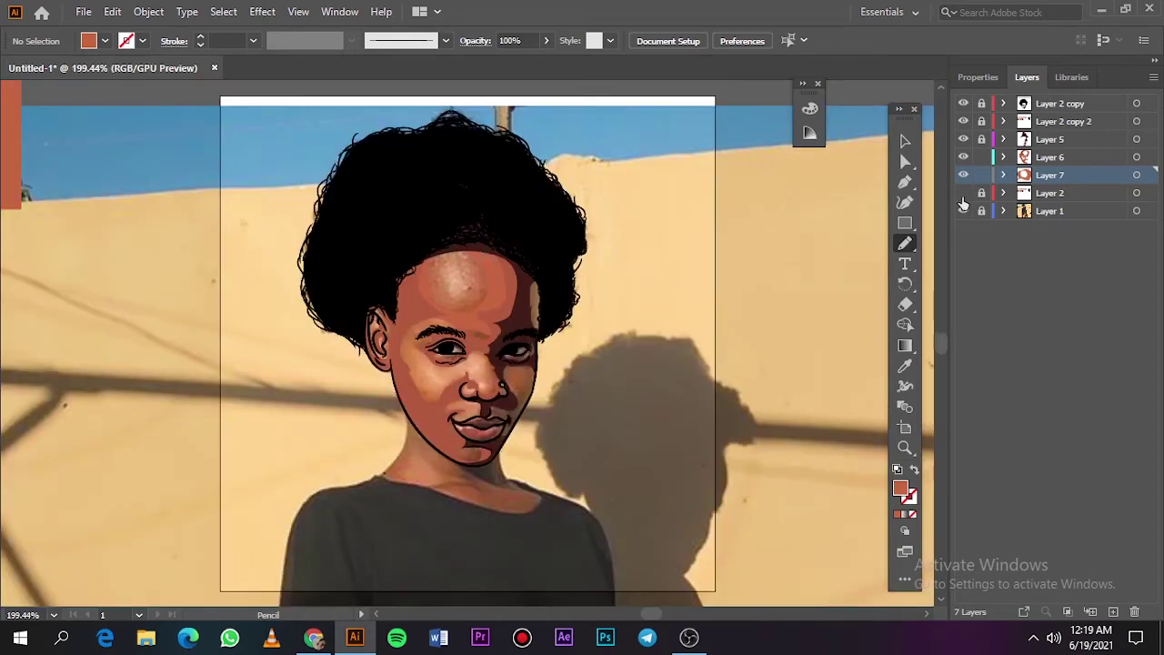
pyautogui.click(964, 210)
pyautogui.click(965, 210)
# Hide Layer 2 and draw a closed highlight loop from the left eyebrow down the cheek.
pyautogui.click(1137, 157)
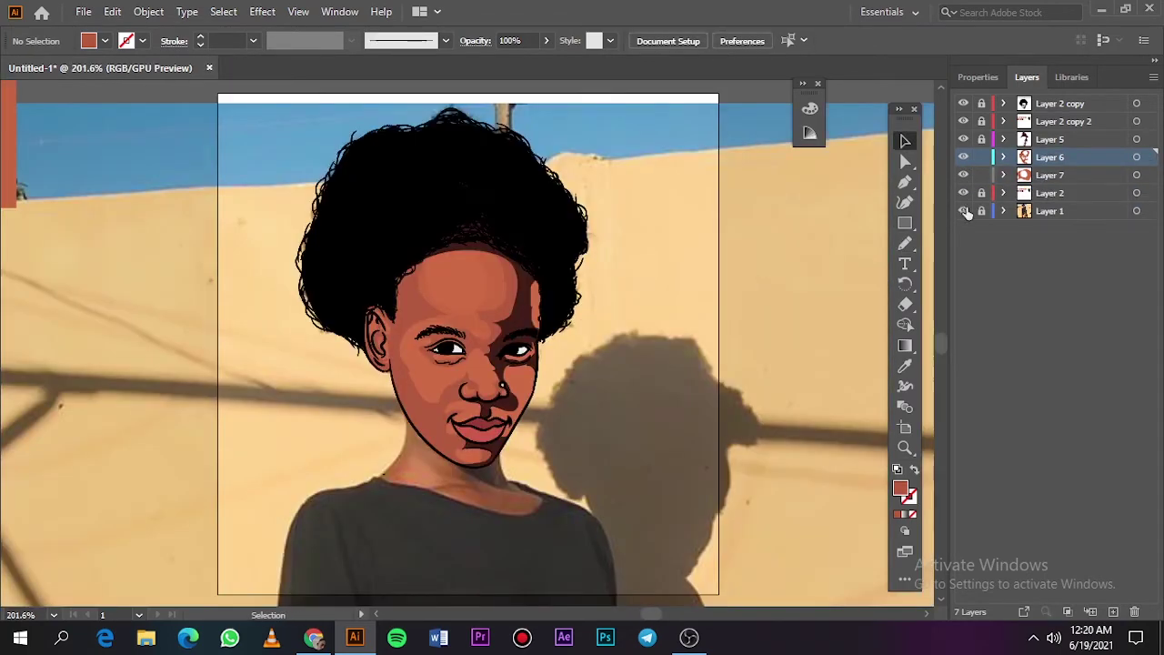
pyautogui.click(965, 210)
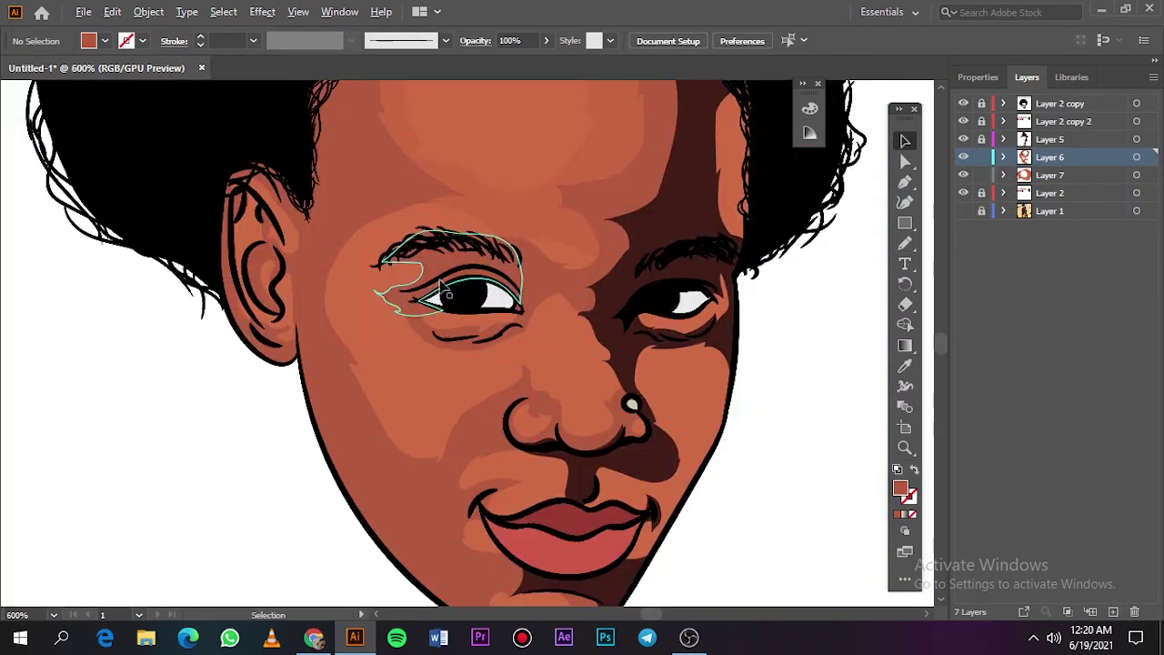
pyautogui.click(965, 210)
pyautogui.click(965, 193)
pyautogui.press('n')
pyautogui.moveTo(479, 261); pyautogui.dragTo(391, 265)
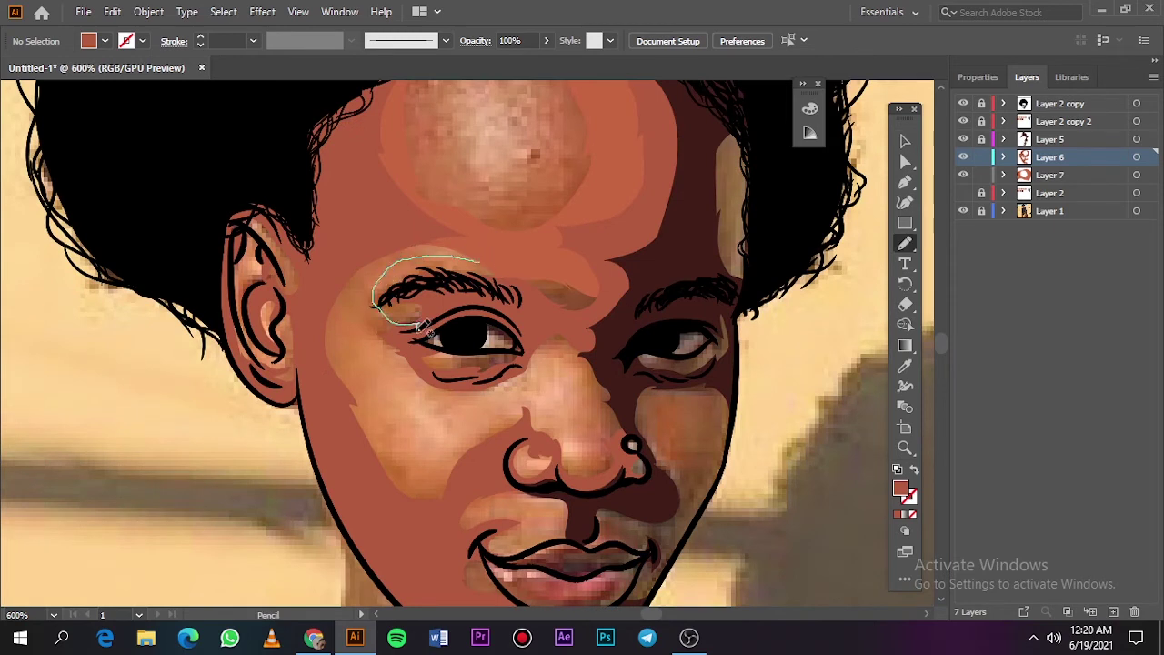
pyautogui.moveTo(419, 325)
pyautogui.mouseDown()
pyautogui.moveTo(368, 362)
pyautogui.moveTo(424, 452)
pyautogui.mouseUp()
pyautogui.moveTo(509, 407); pyautogui.dragTo(549, 318)
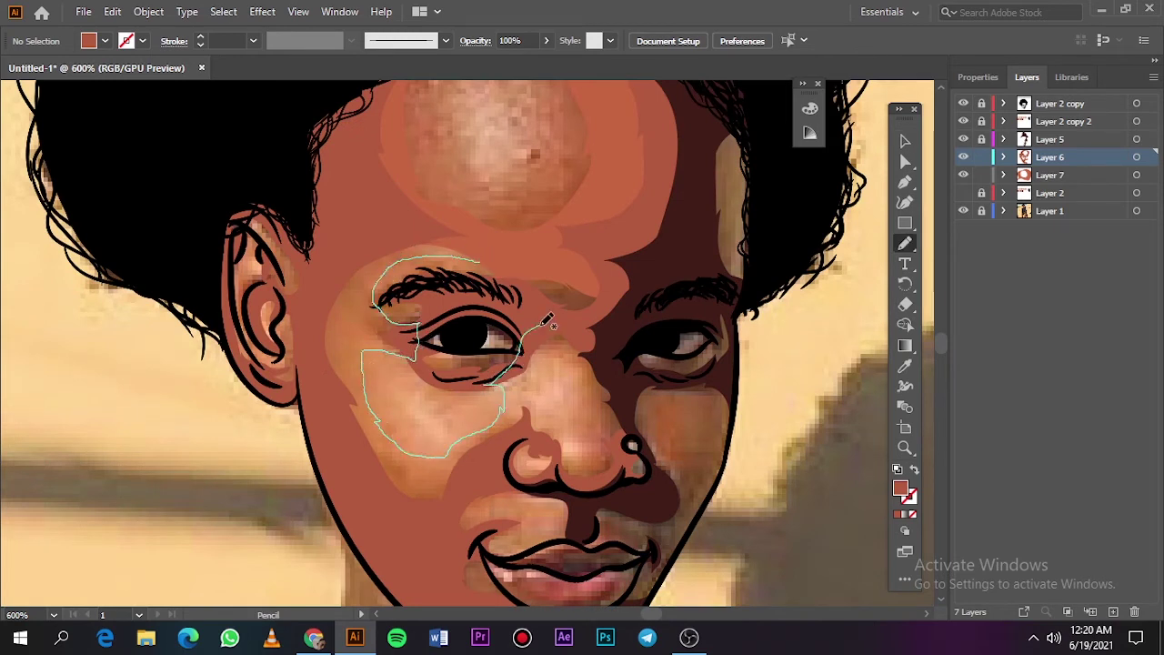
pyautogui.moveTo(573, 437)
pyautogui.mouseDown()
pyautogui.moveTo(338, 447)
pyautogui.moveTo(523, 268)
pyautogui.mouseUp()
# On Layer 7, redraw and refine the cheek highlight around the left eye.
pyautogui.click(1035, 177)
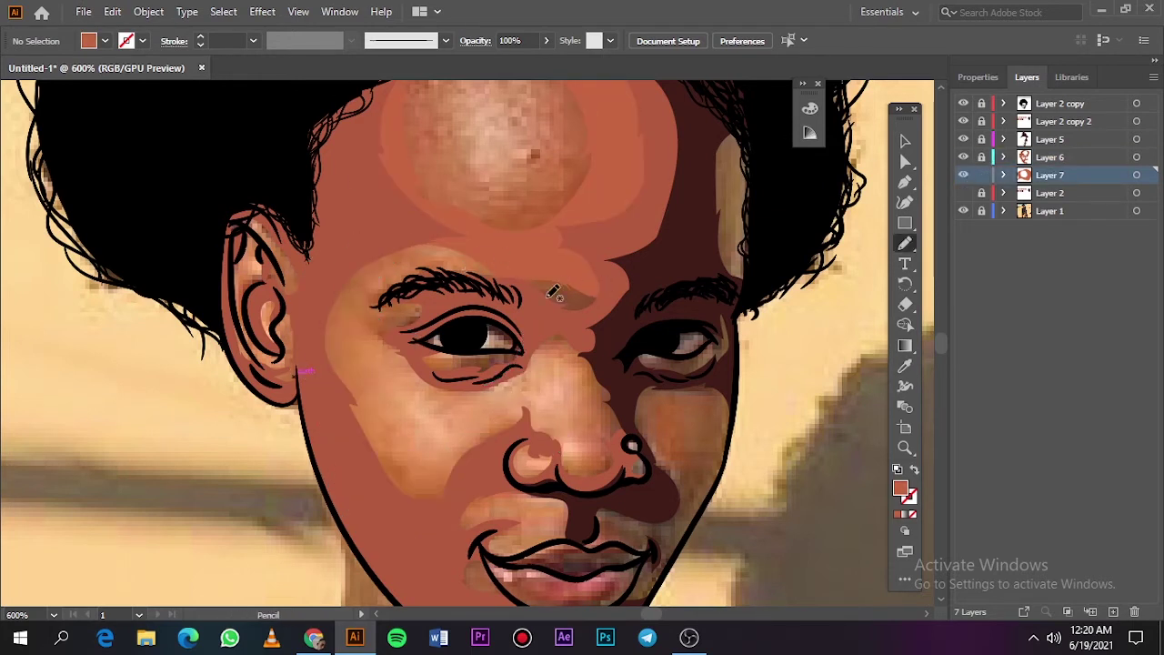
pyautogui.moveTo(539, 296); pyautogui.dragTo(456, 264)
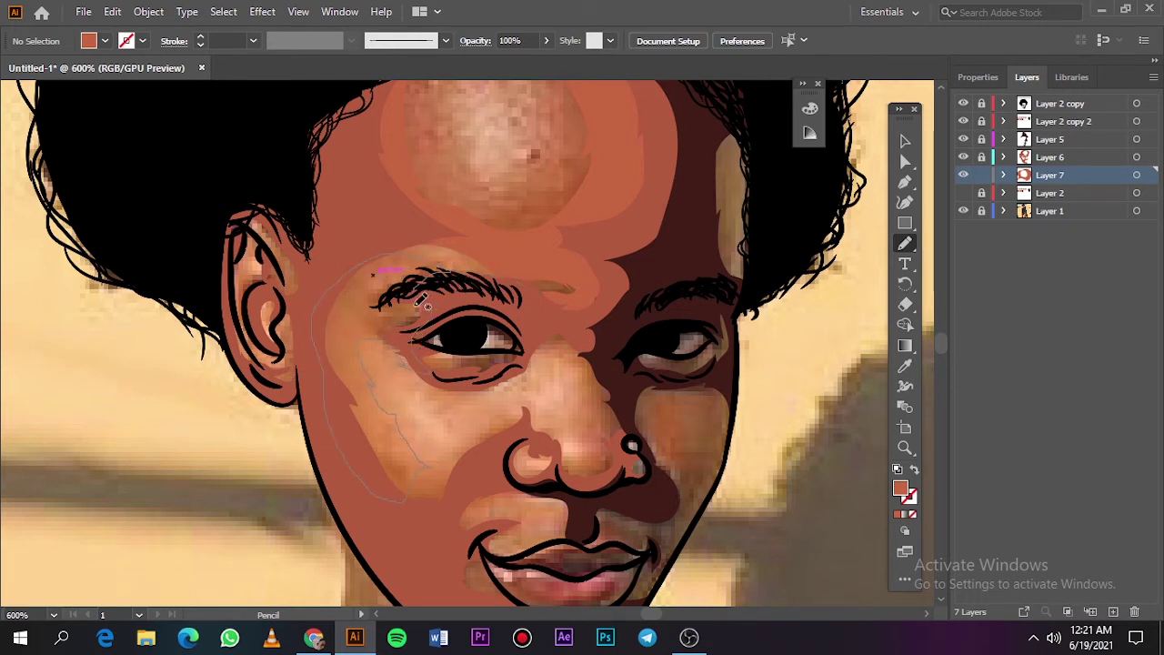
pyautogui.moveTo(380, 269); pyautogui.dragTo(440, 492)
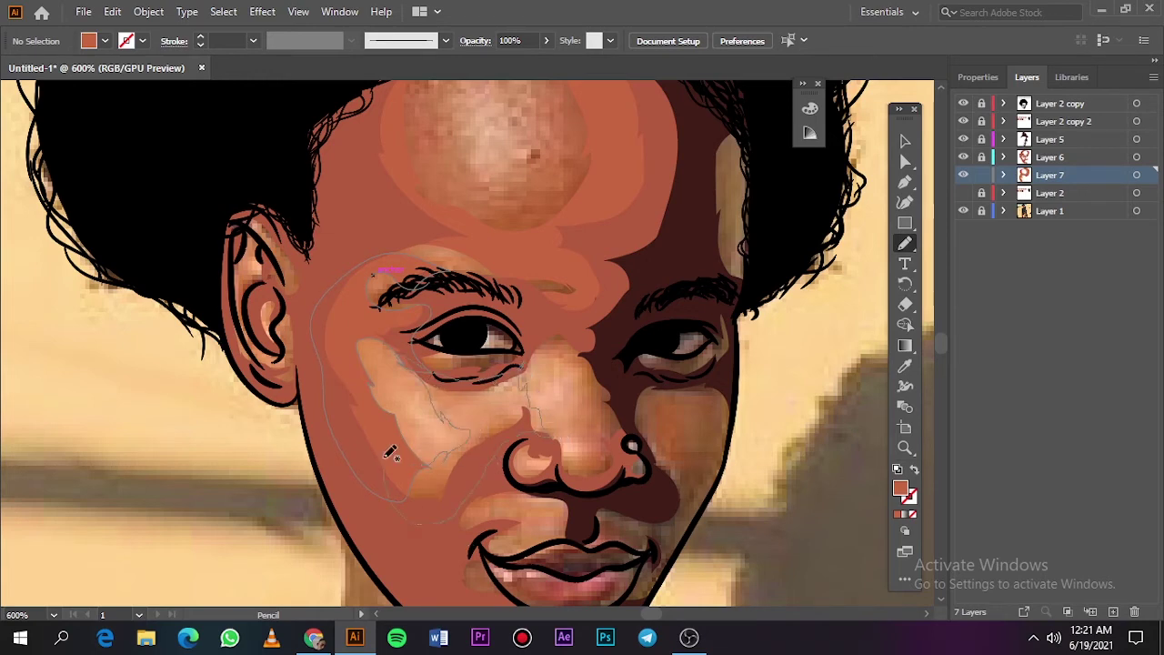
pyautogui.moveTo(389, 452); pyautogui.dragTo(459, 345)
# Hide Layer 2 and draw a closed highlight shape up the side of the nose.
pyautogui.hotkey('ctrl', '0')
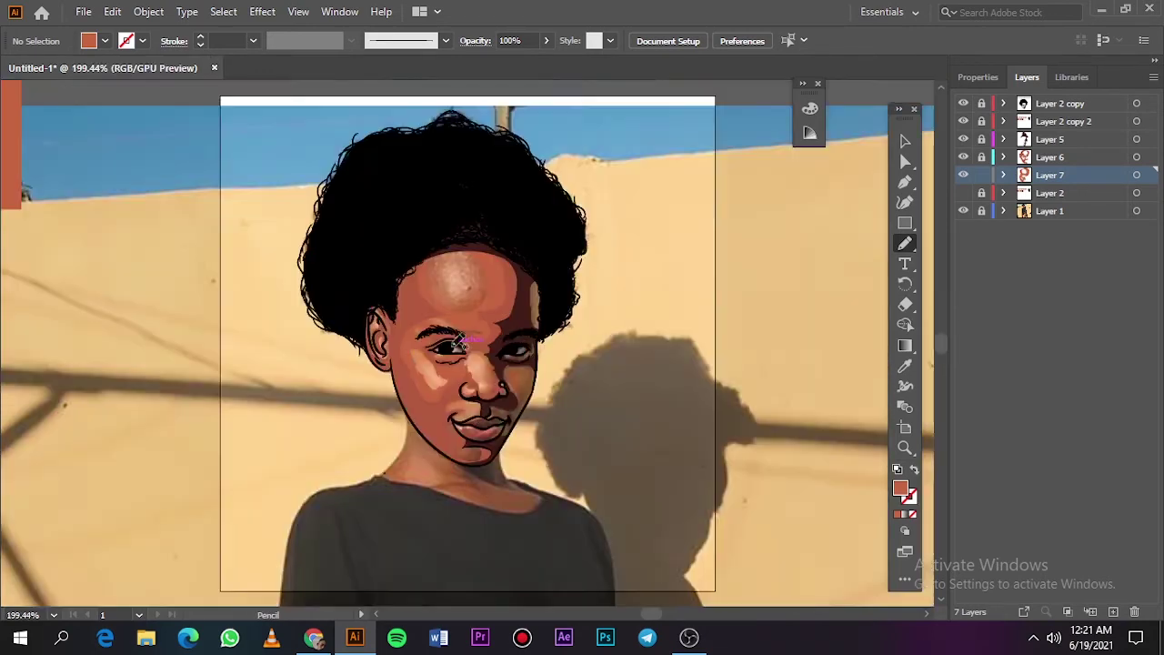
pyautogui.click(963, 193)
pyautogui.click(963, 210)
pyautogui.click(962, 210)
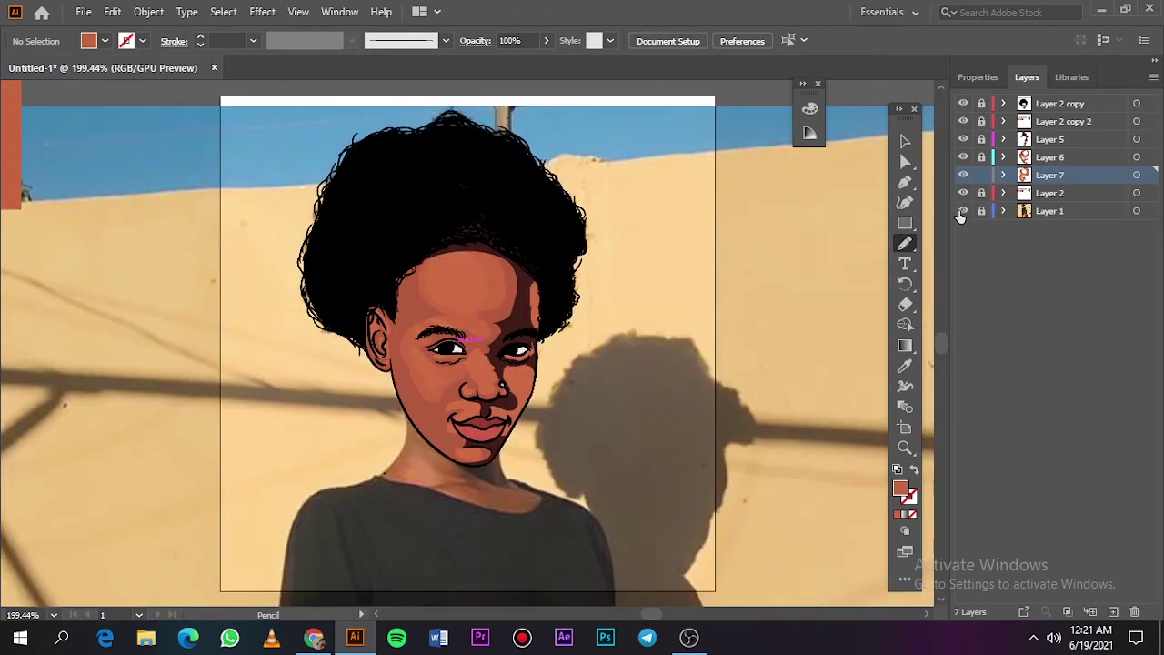
pyautogui.click(963, 193)
pyautogui.scroll(3, 497, 368)
pyautogui.scroll(3, 496, 369)
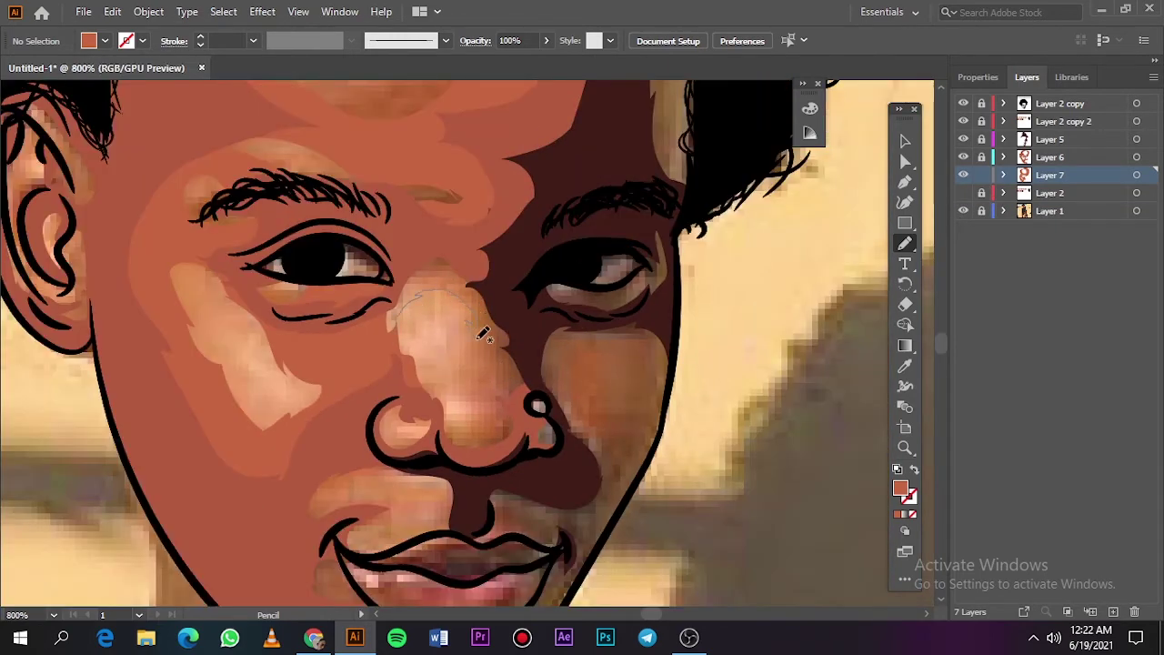
pyautogui.moveTo(526, 413); pyautogui.dragTo(436, 256)
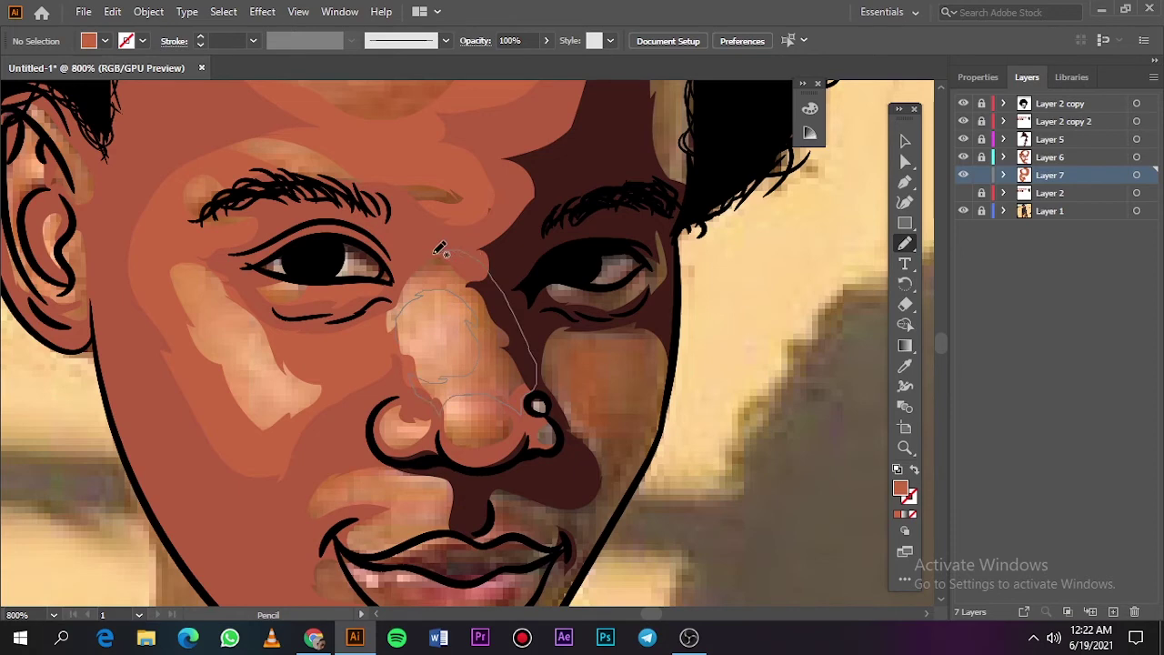
pyautogui.moveTo(398, 341); pyautogui.dragTo(488, 386)
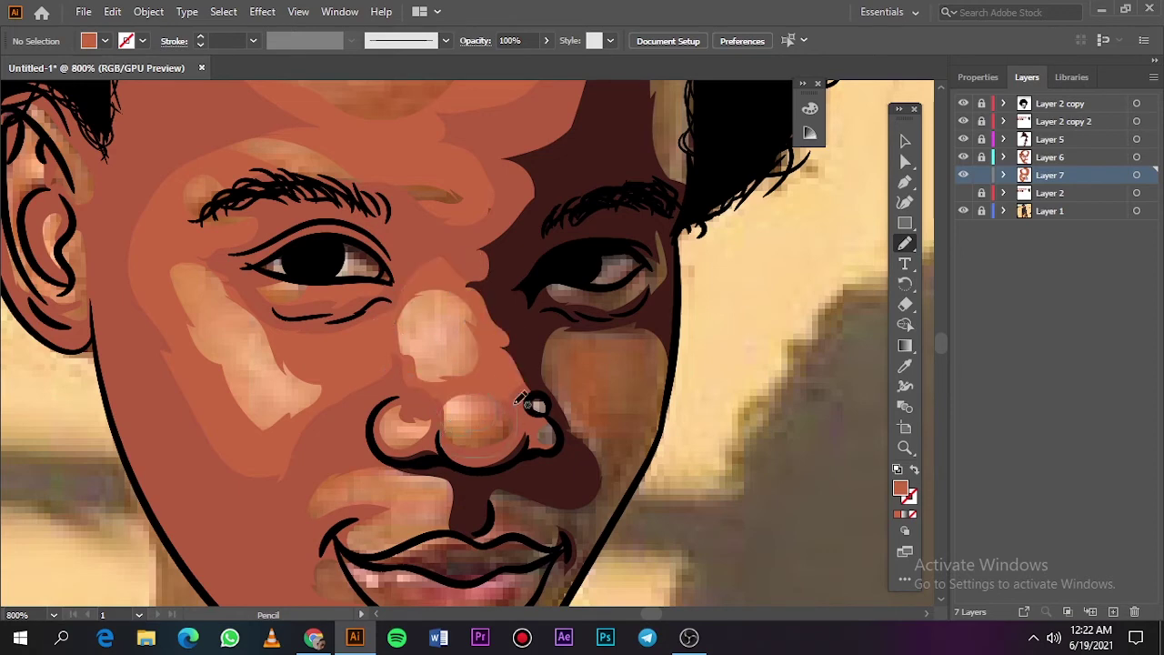
# Add a light highlight above the upper lip and a darker strip between nose and lip.
pyautogui.hotkey('ctrl', '0')
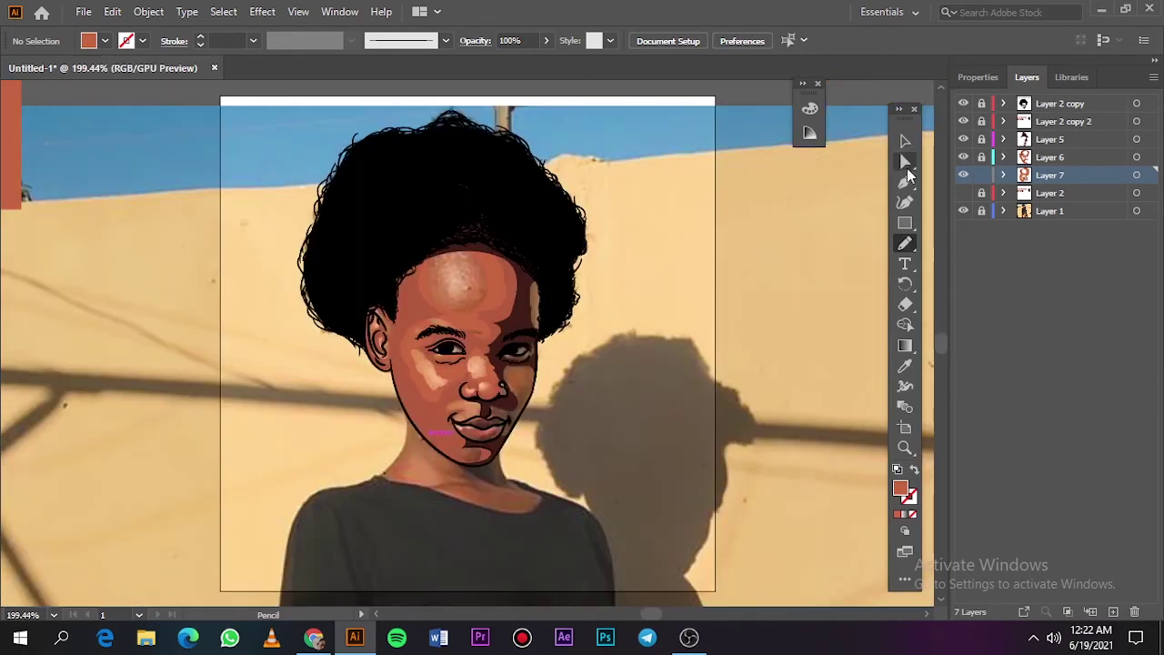
pyautogui.click(964, 210)
pyautogui.click(963, 210)
pyautogui.scroll(5, 494, 412)
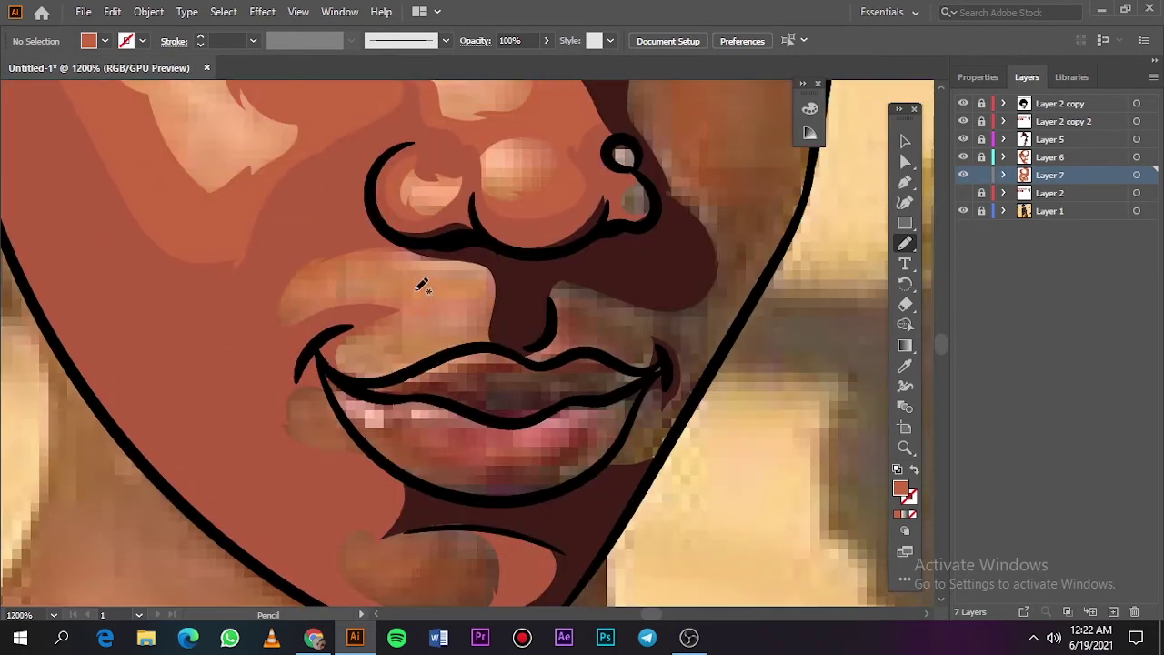
pyautogui.moveTo(425, 246)
pyautogui.mouseDown()
pyautogui.moveTo(330, 369)
pyautogui.moveTo(491, 333)
pyautogui.mouseUp()
pyautogui.moveTo(485, 257); pyautogui.dragTo(492, 338)
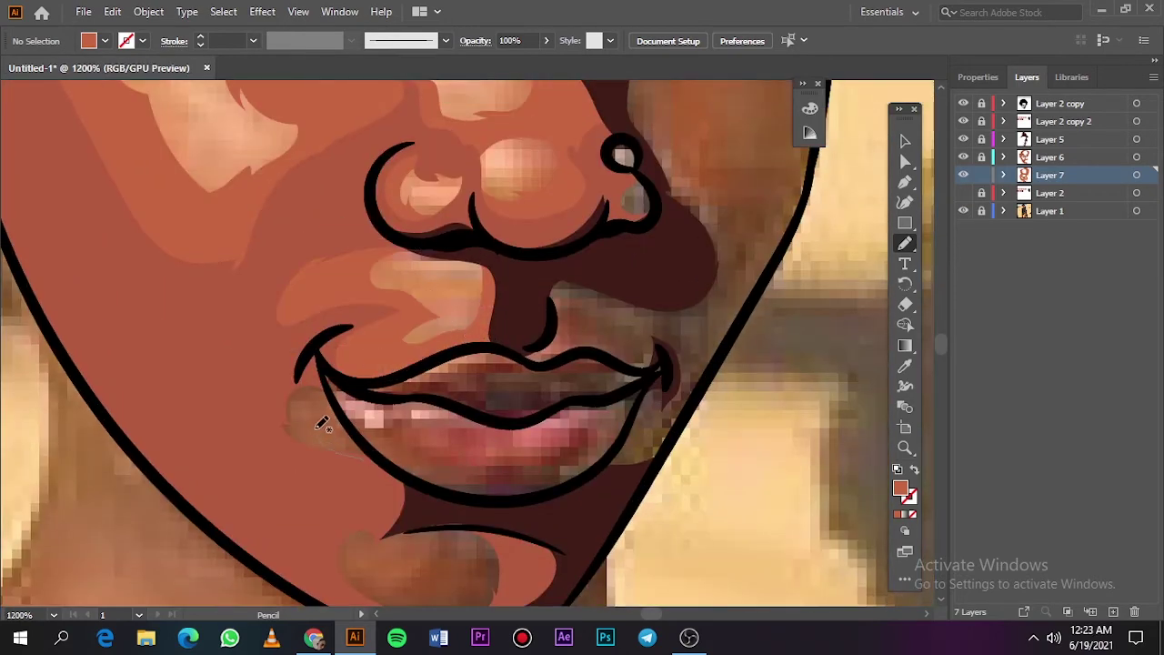
pyautogui.moveTo(396, 470); pyautogui.dragTo(398, 471)
pyautogui.scroll(-3, 437, 419)
pyautogui.scroll(-2, 464, 375)
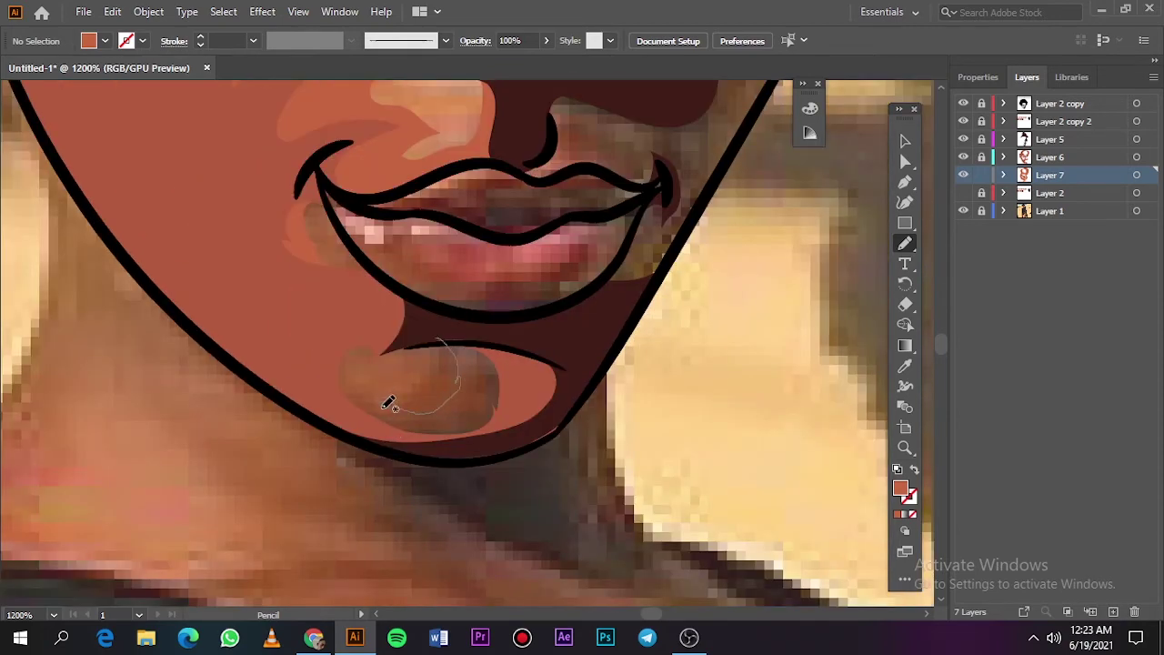
# Outline a chin highlight and close the cheek shading shape around the mouth and jaw.
pyautogui.moveTo(370, 422); pyautogui.dragTo(442, 325)
pyautogui.scroll(-4, 442, 324)
pyautogui.scroll(3, 488, 224)
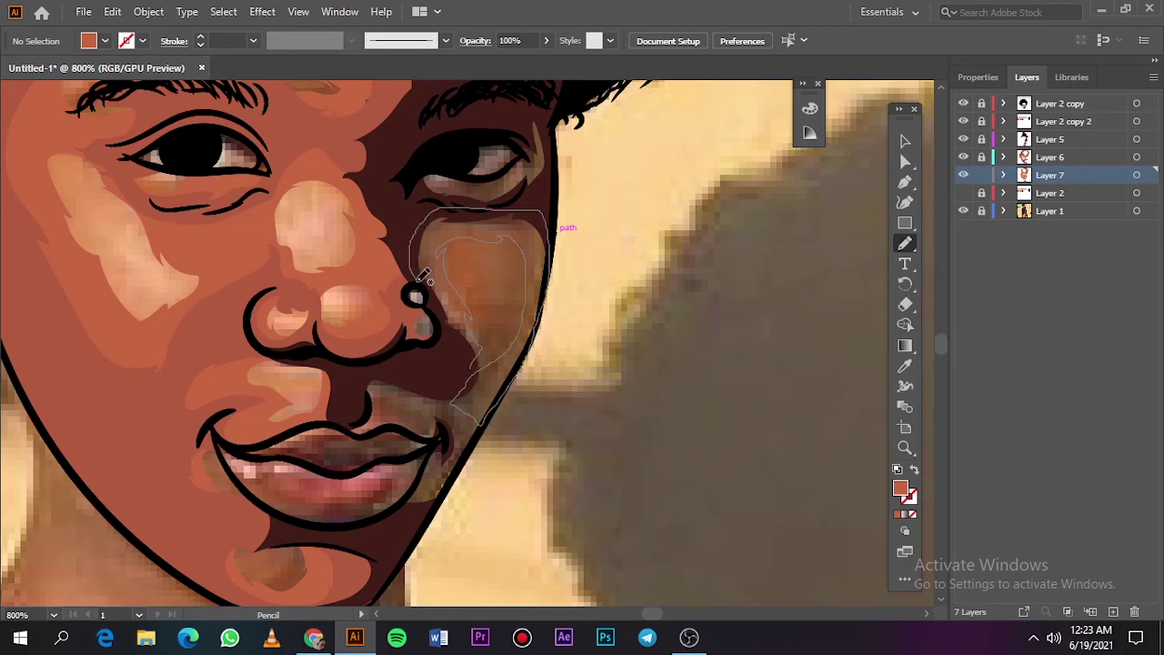
pyautogui.moveTo(421, 275); pyautogui.dragTo(474, 362)
pyautogui.scroll(2, 482, 348)
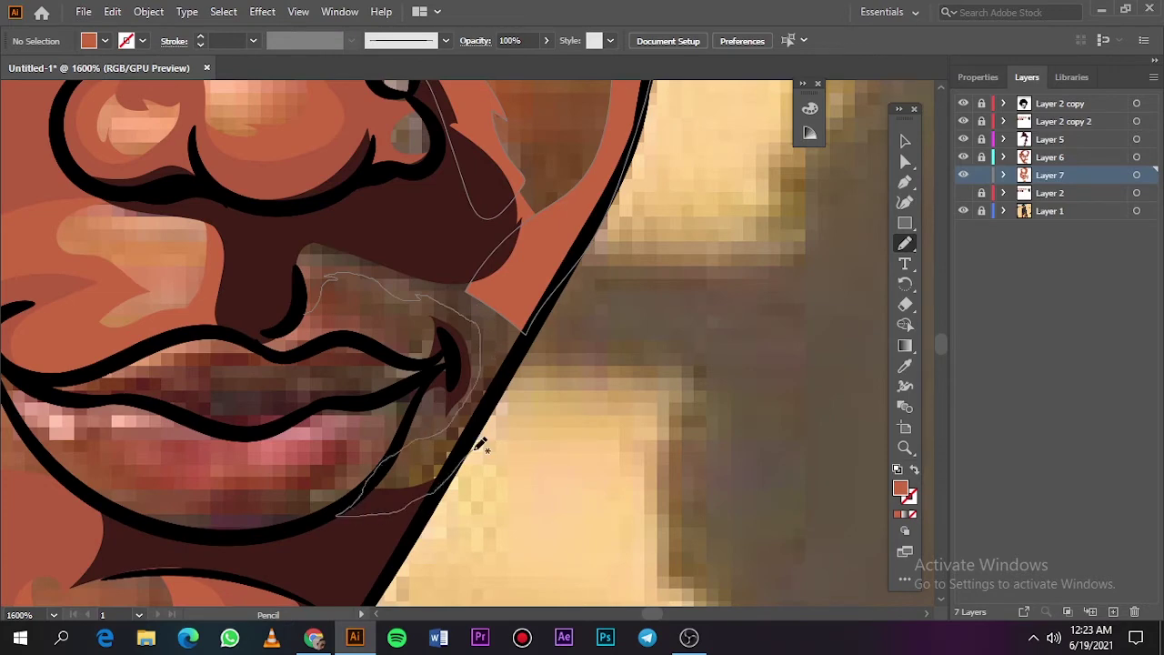
pyautogui.moveTo(480, 444); pyautogui.dragTo(282, 313)
# Unlock Layers 6 and 7 and draw temple shading shapes beside the hair on each.
pyautogui.hotkey('ctrl', '0')
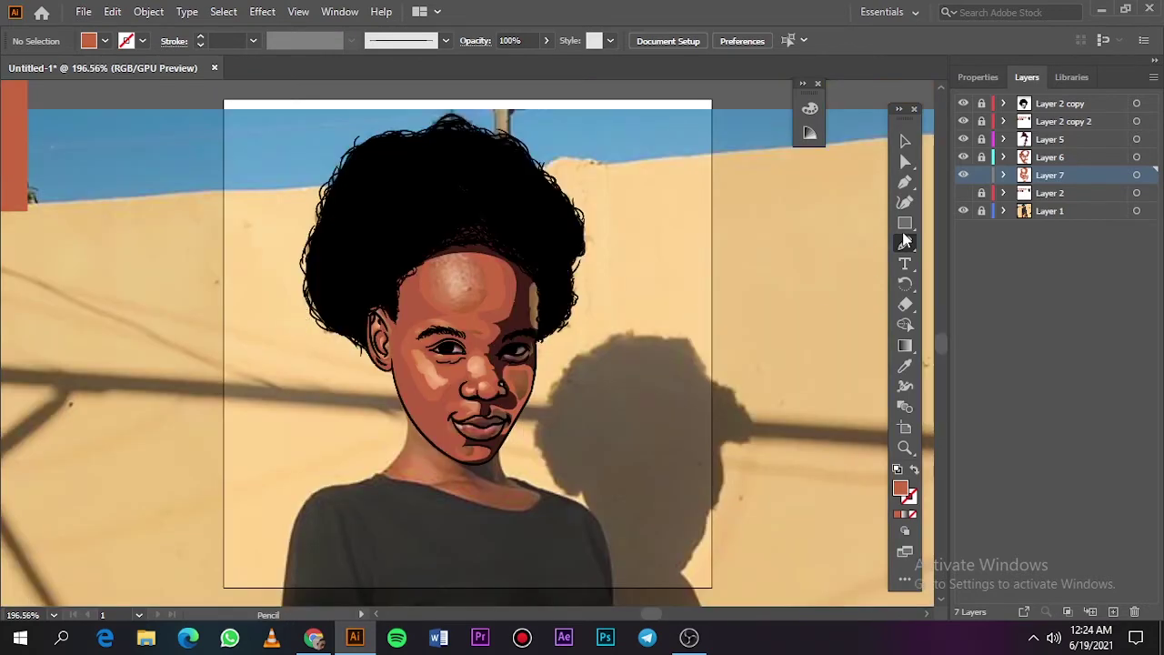
pyautogui.click(963, 211)
pyautogui.click(963, 210)
pyautogui.hotkey('ctrl', '=')
pyautogui.hotkey('ctrl', '=')
pyautogui.hotkey('ctrl', '=')
pyautogui.hotkey('ctrl', '=')
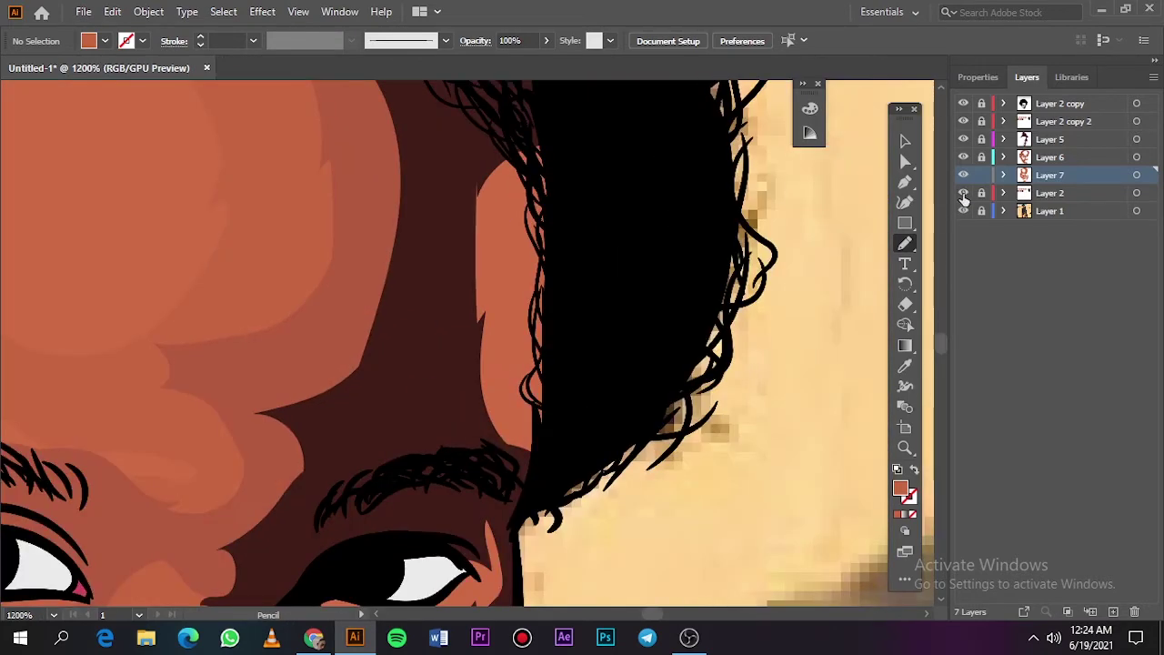
pyautogui.click(963, 193)
pyautogui.click(981, 157)
pyautogui.click(1135, 156)
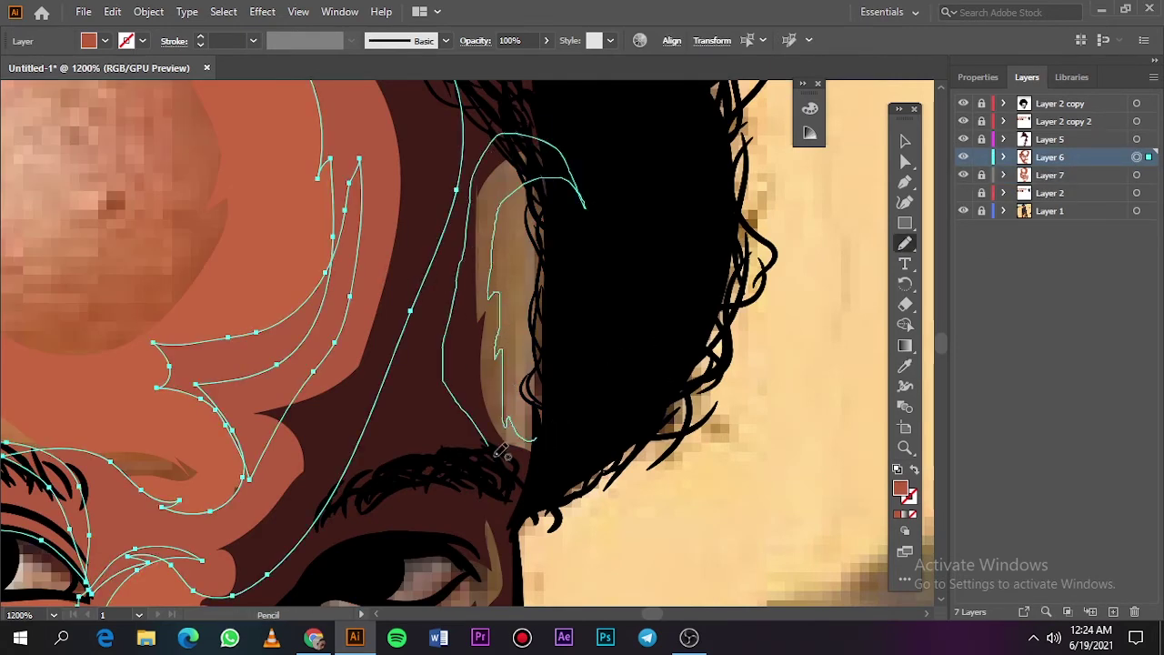
pyautogui.moveTo(509, 362); pyautogui.dragTo(549, 429)
pyautogui.click(981, 174)
pyautogui.click(1136, 174)
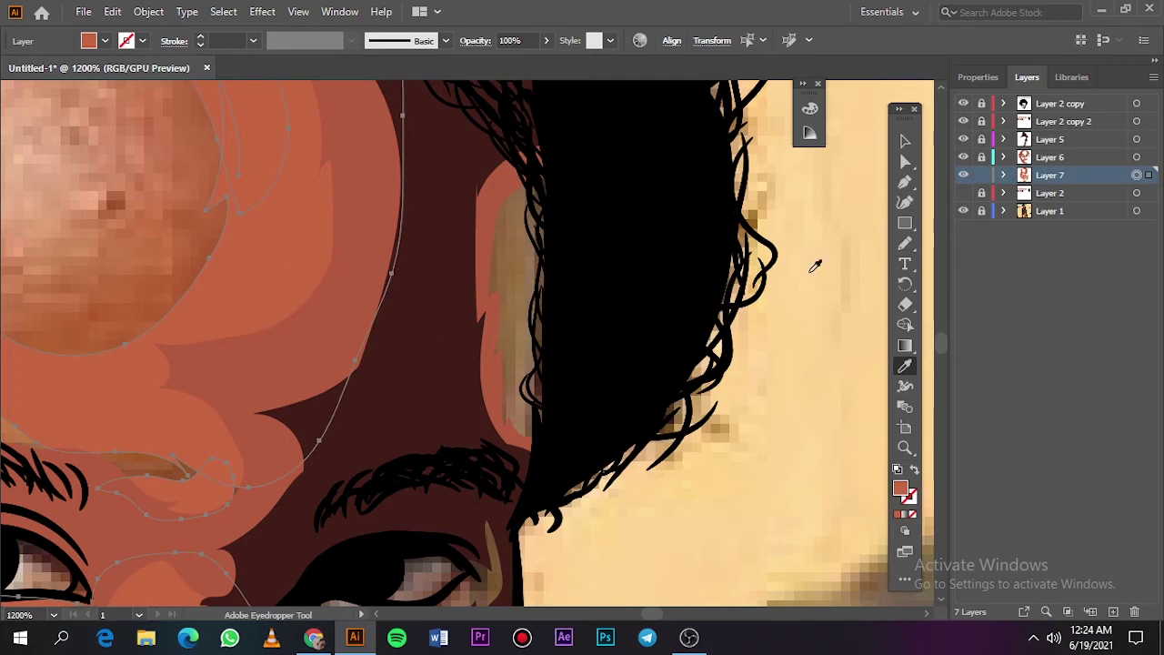
pyautogui.moveTo(512, 336); pyautogui.dragTo(527, 471)
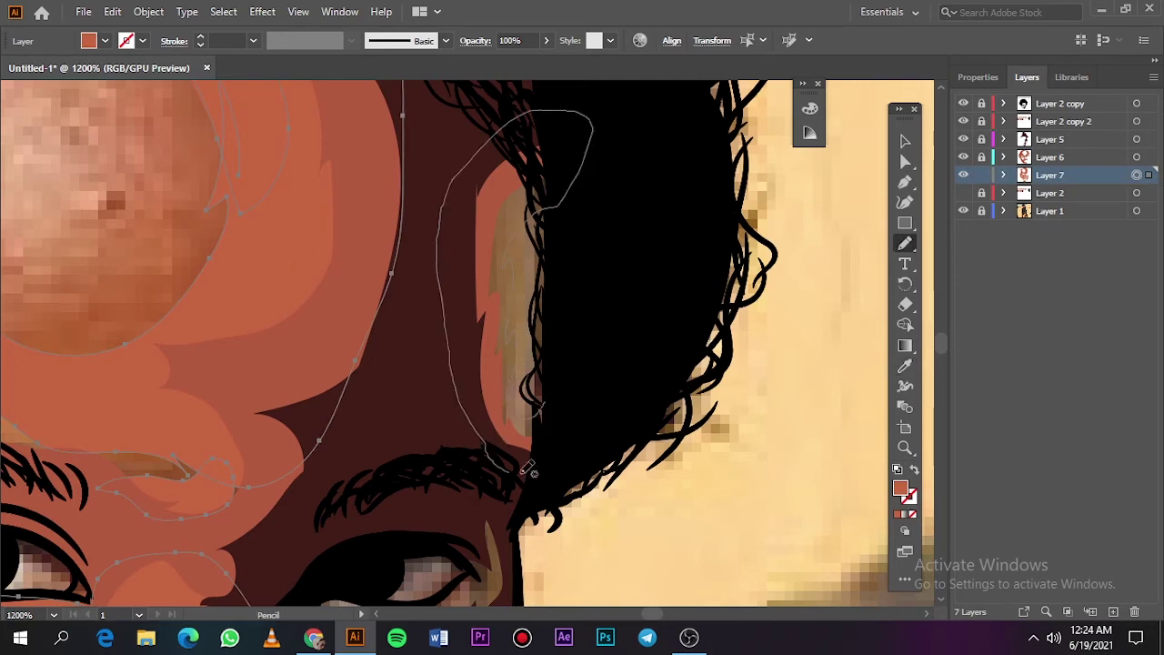
# Toggle the background photo and Layer 2 to compare the shading at 100% view.
pyautogui.hotkey('ctrl', '0')
pyautogui.click(963, 193)
pyautogui.click(963, 211)
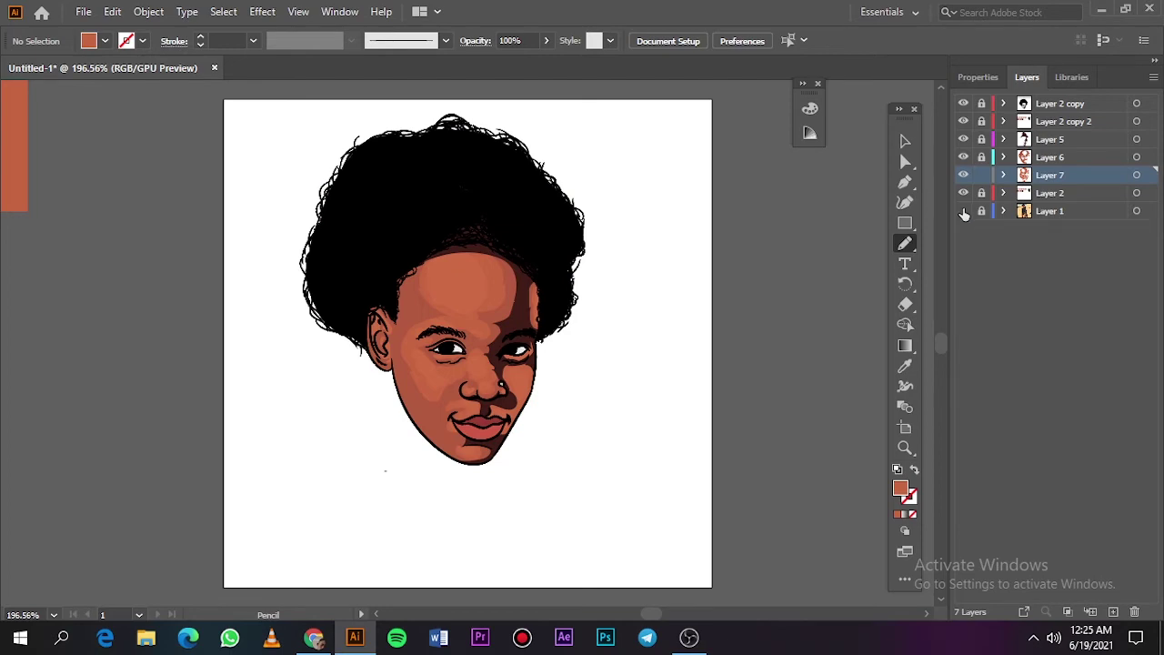
pyautogui.click(963, 211)
pyautogui.click(963, 192)
pyautogui.hotkey('ctrl', '1')
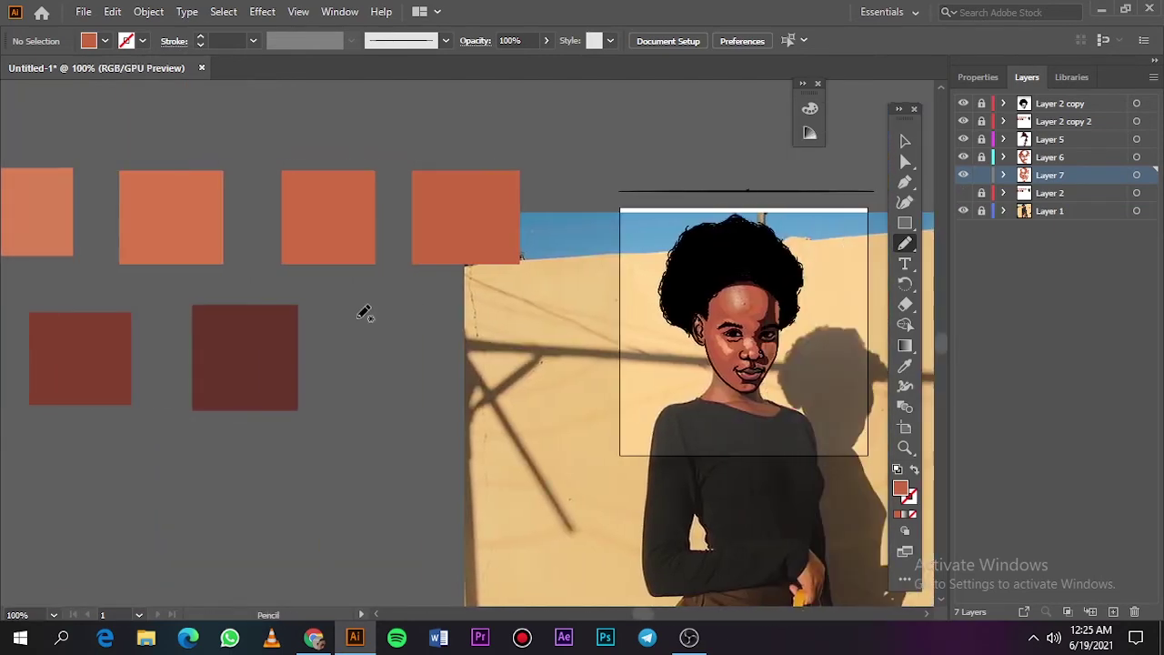
pyautogui.scroll(1, 582, 300)
pyautogui.scroll(4, 464, 258)
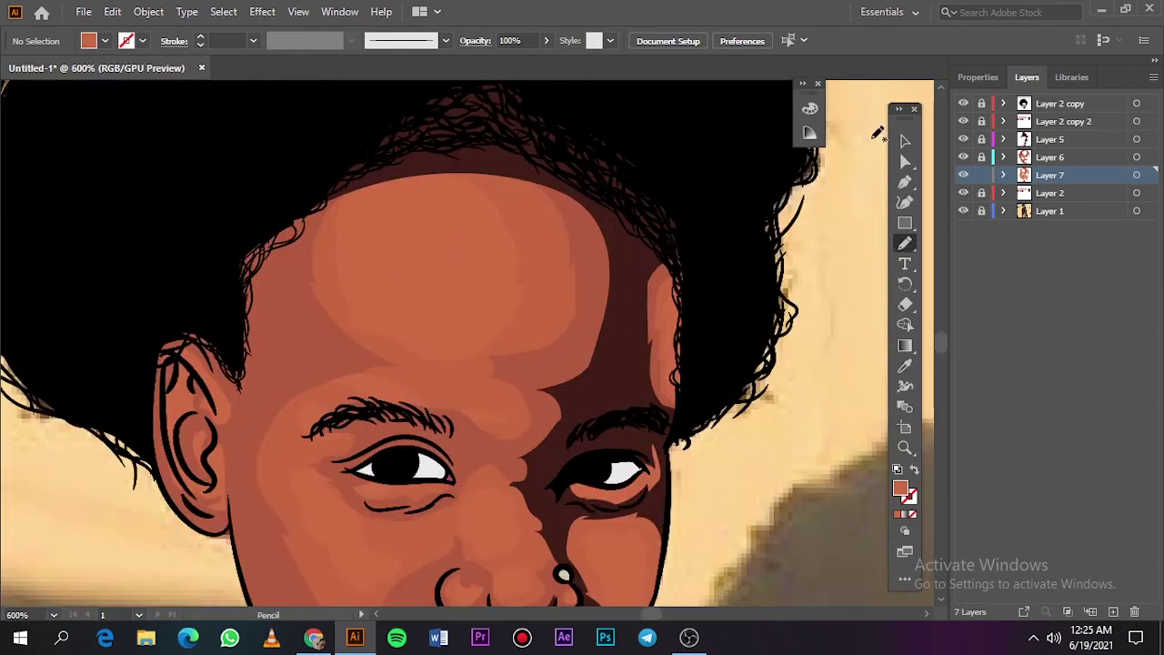
# Select Layer 7's shapes, then target Layer 6 and clear the selection.
pyautogui.press('v')
pyautogui.click(1136, 175)
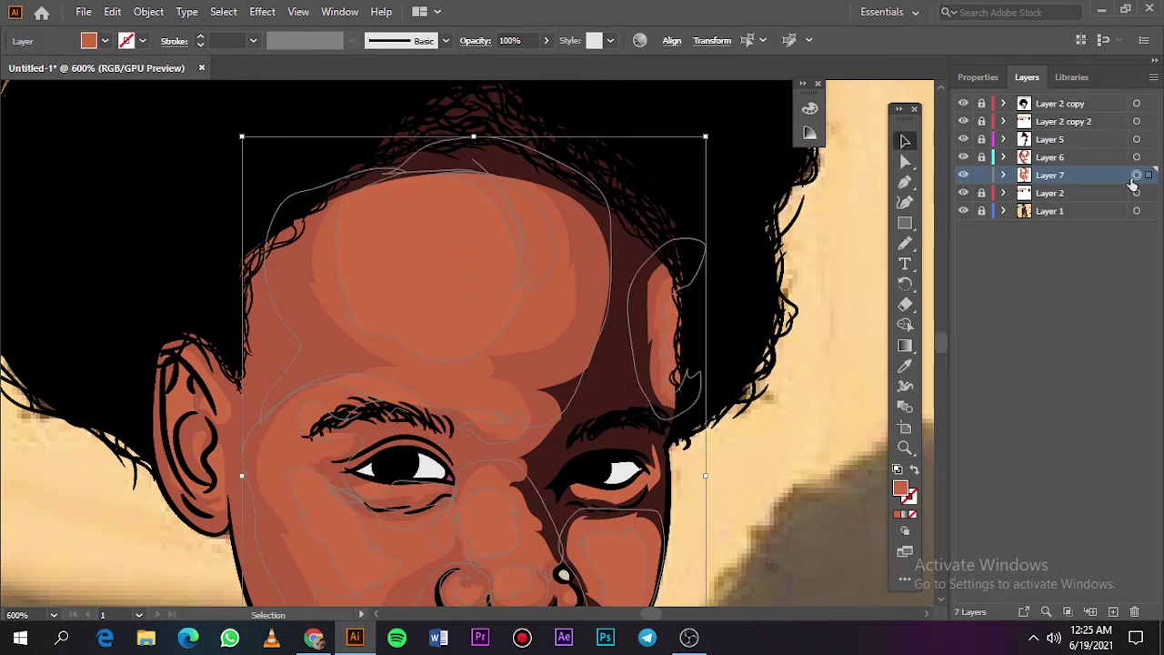
pyautogui.press('i')
pyautogui.click(1135, 162)
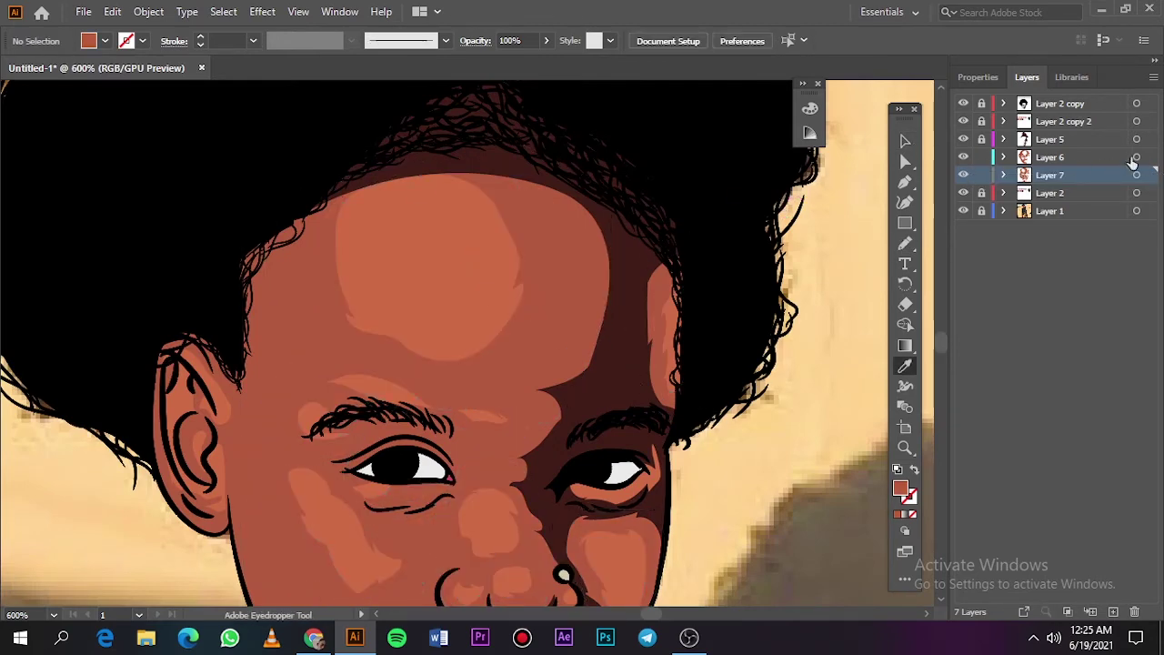
pyautogui.click(1136, 157)
pyautogui.press('v')
pyautogui.scroll(-5, 161, 501)
pyautogui.scroll(3, 775, 278)
pyautogui.click(775, 277)
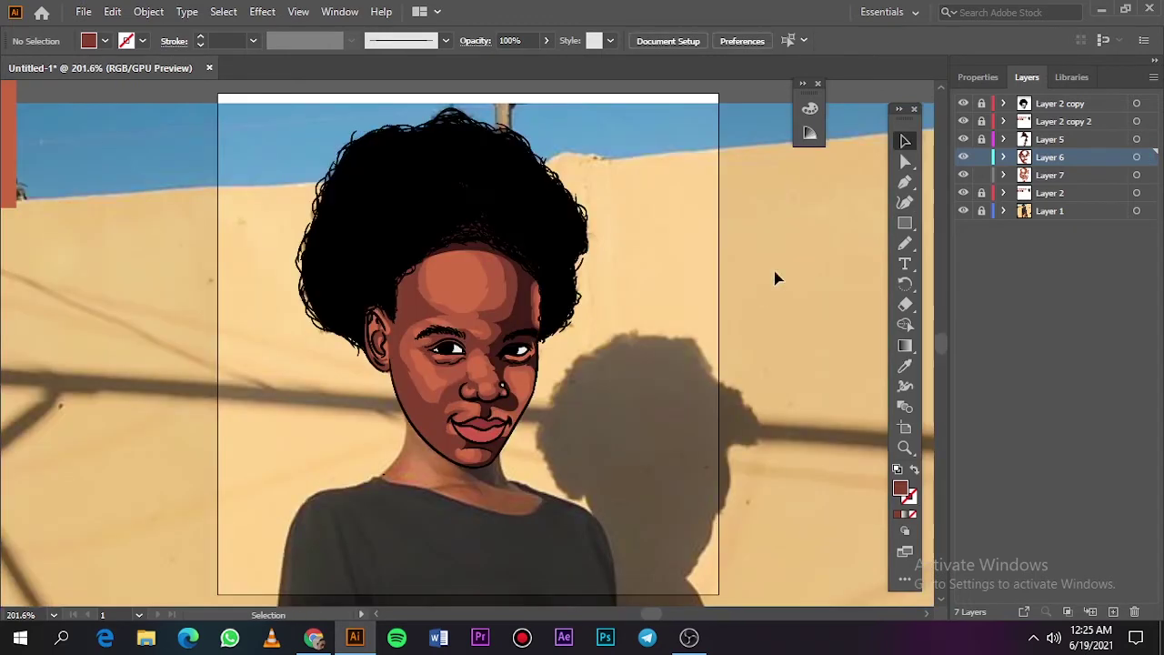
# Leave the background photo hidden and add a new Layer 8 for more shading.
pyautogui.click(963, 211)
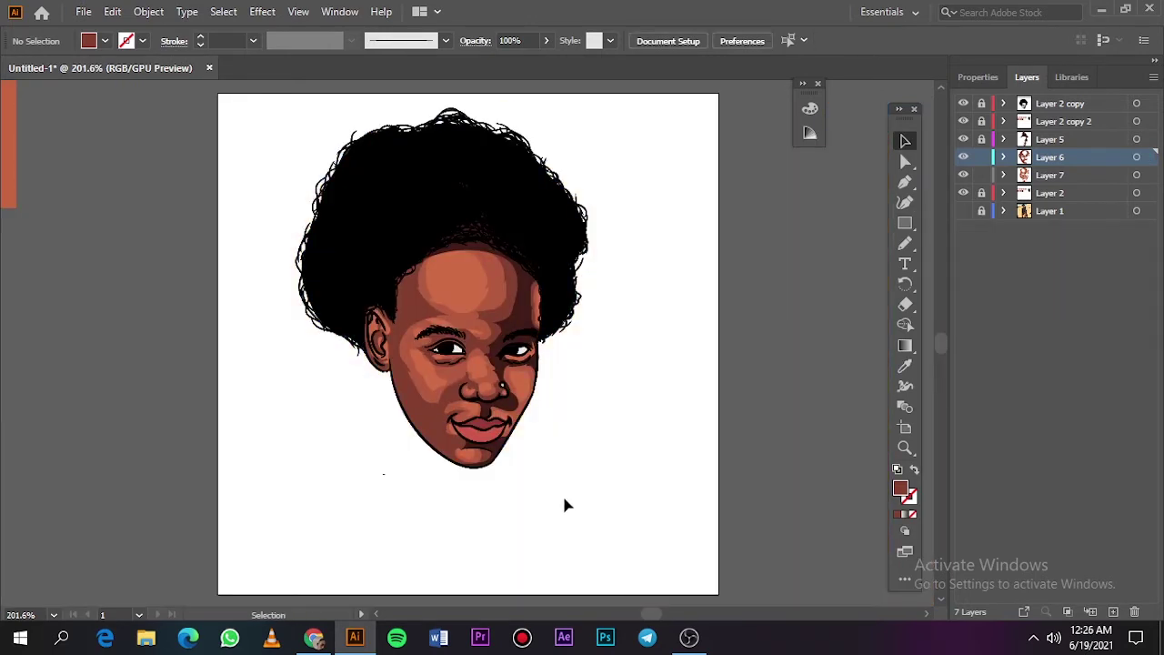
pyautogui.hotkey('ctrl', 'z')
pyautogui.click(963, 211)
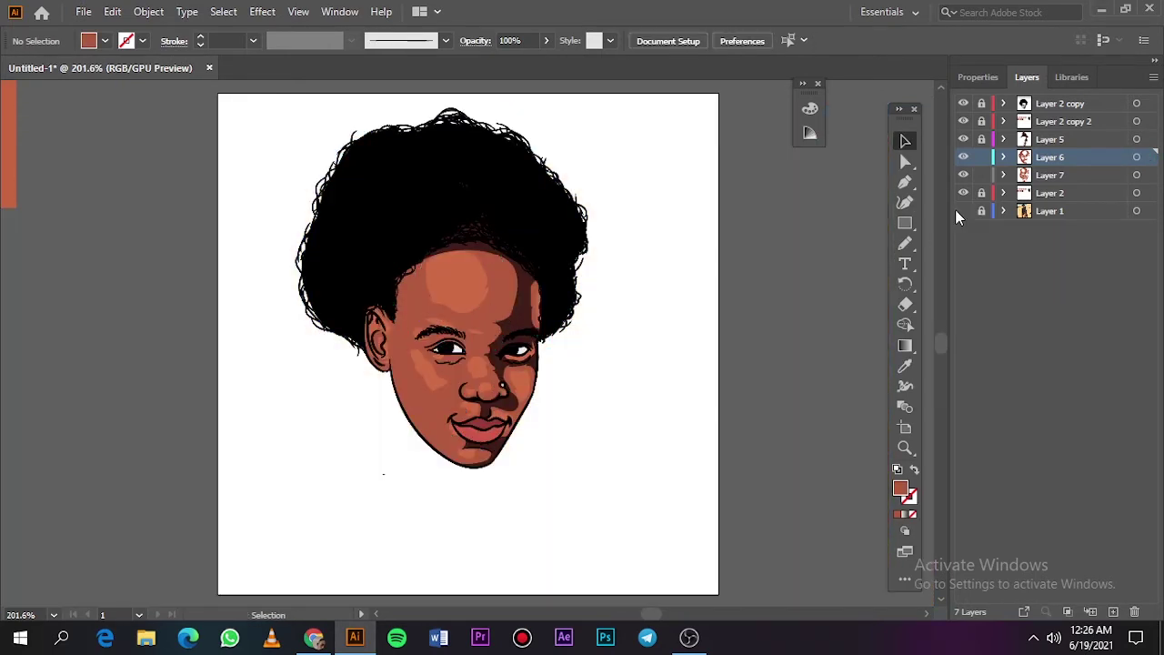
pyautogui.click(1055, 194)
pyautogui.hotkey('ctrl', 'l')
# Set the fill to the lightest skin swatch, ready for Pencil drawing.
pyautogui.scroll(-3, 111, 435)
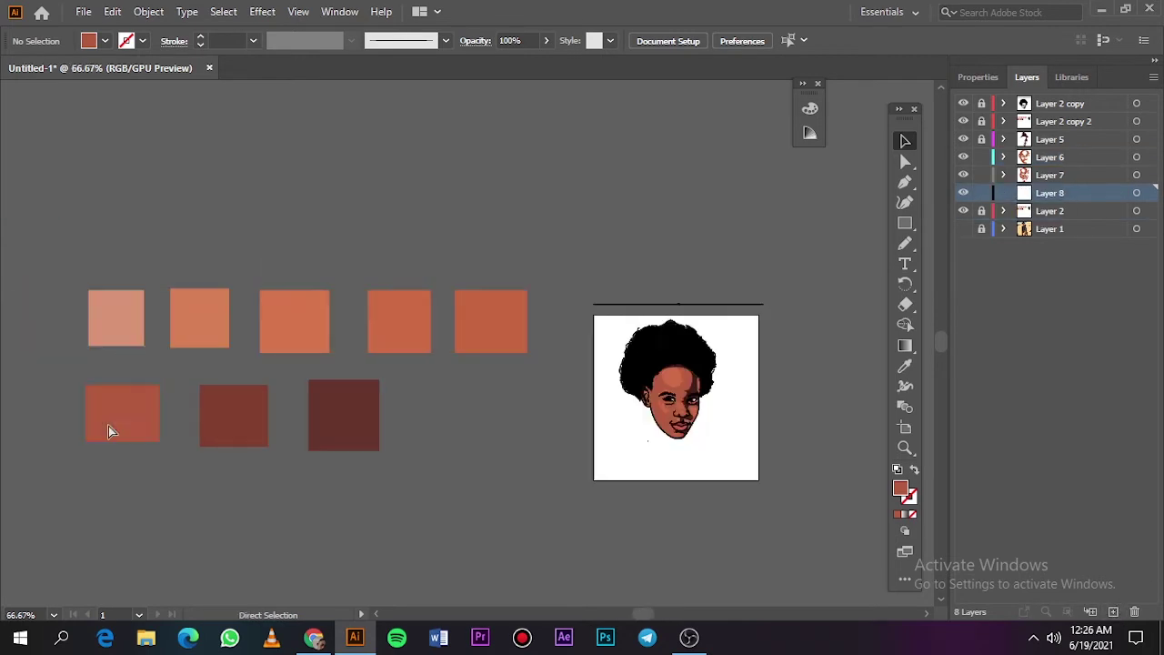
pyautogui.press('i')
pyautogui.click(139, 319)
pyautogui.scroll(9, 706, 373)
pyautogui.press('n')
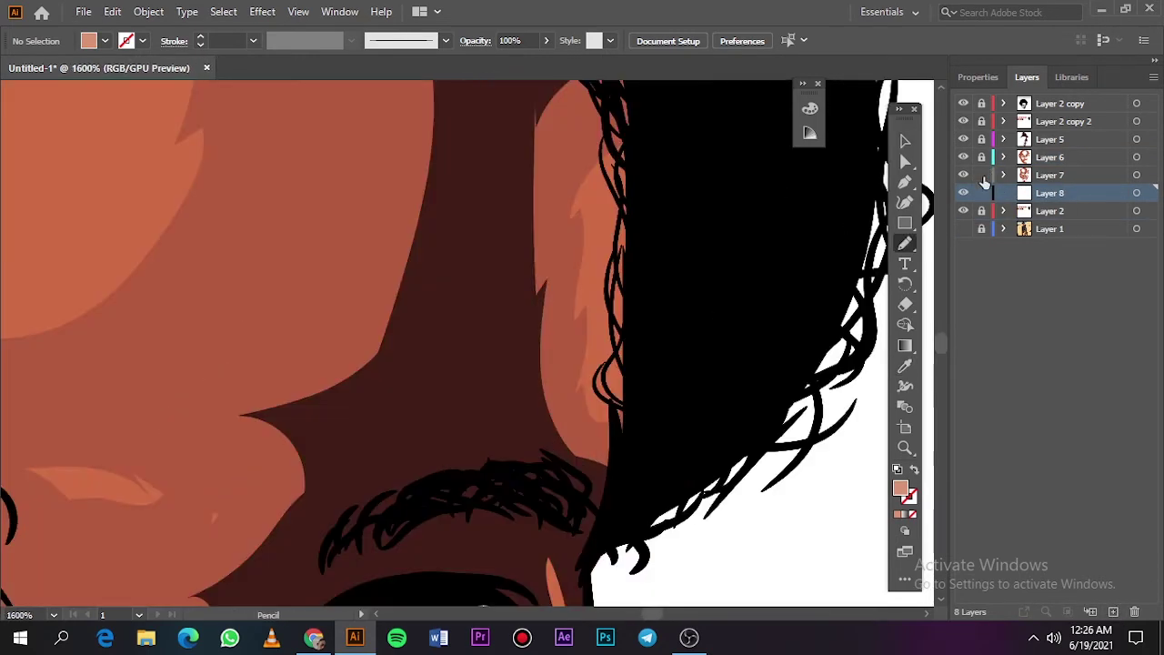
pyautogui.scroll(1, 698, 400)
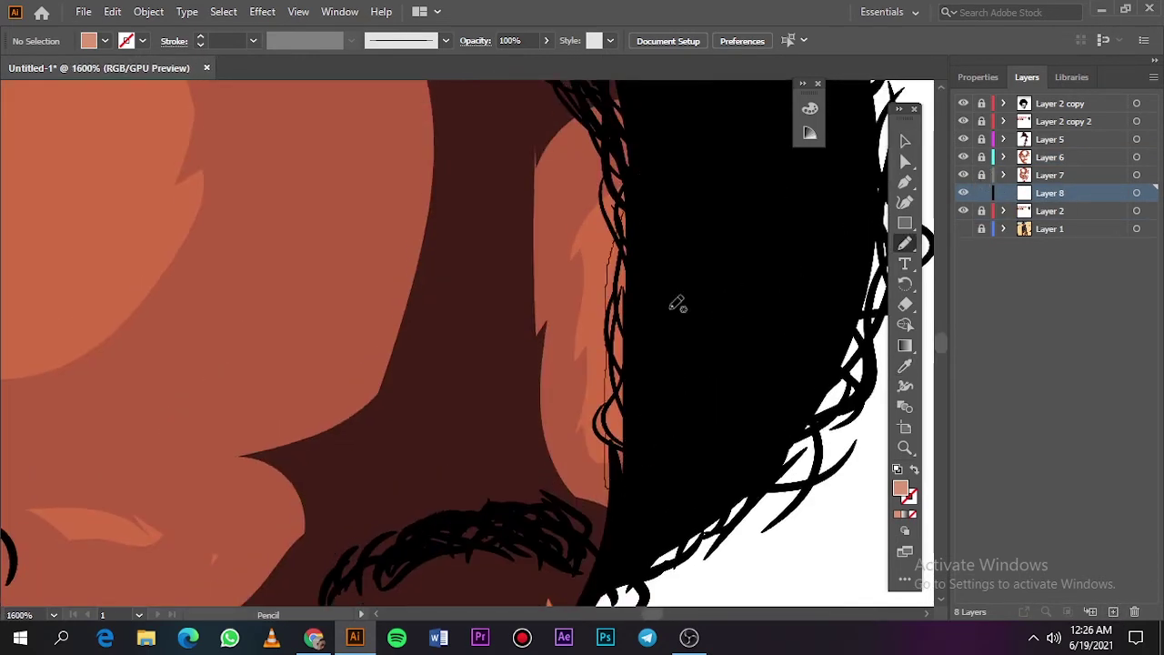
pyautogui.scroll(-9, 707, 209)
pyautogui.scroll(9, 715, 200)
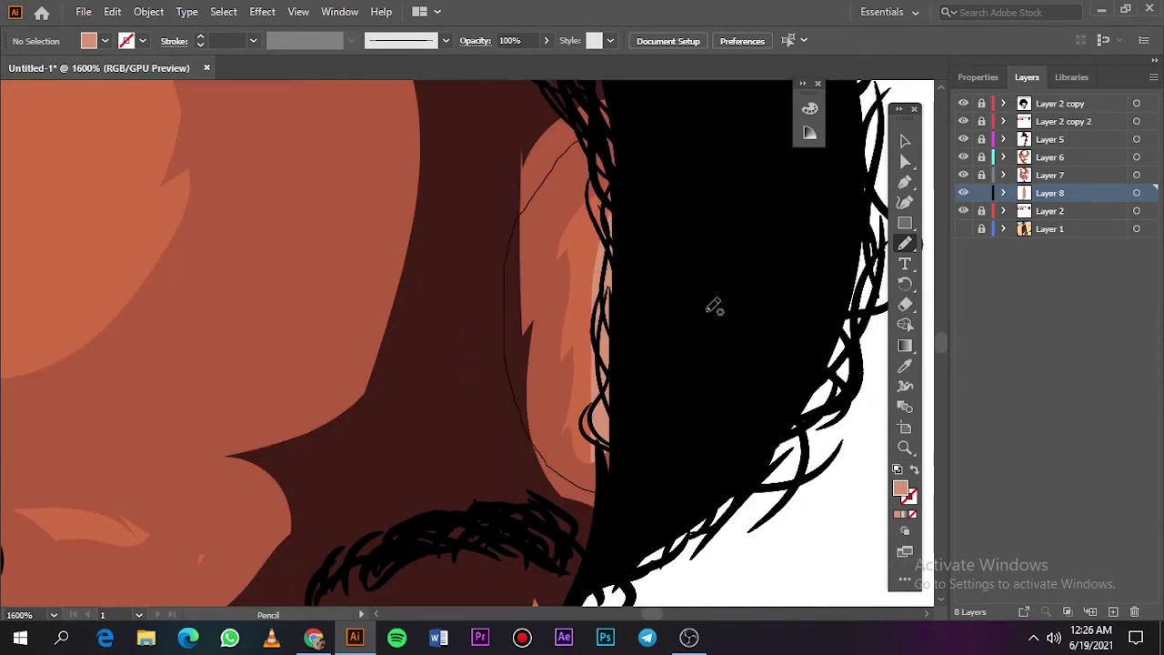
pyautogui.scroll(-8, 714, 307)
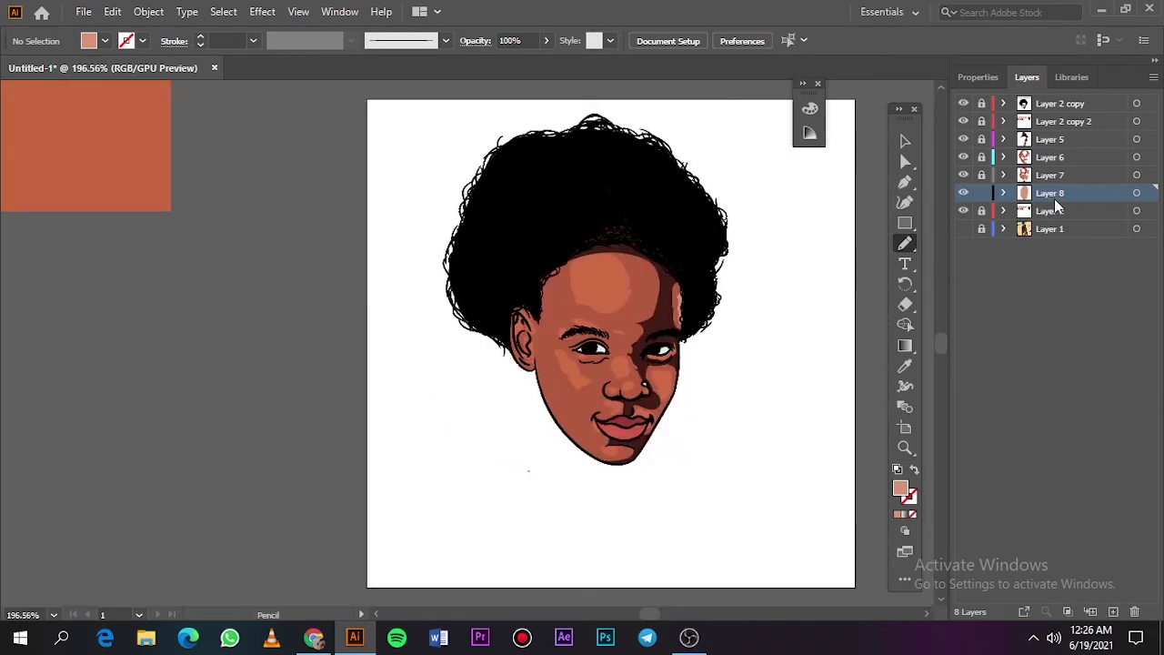
# Add a new layer for highlights and sample a skin tone from the swatches.
pyautogui.click(1109, 612)
pyautogui.scroll(-5, 312, 364)
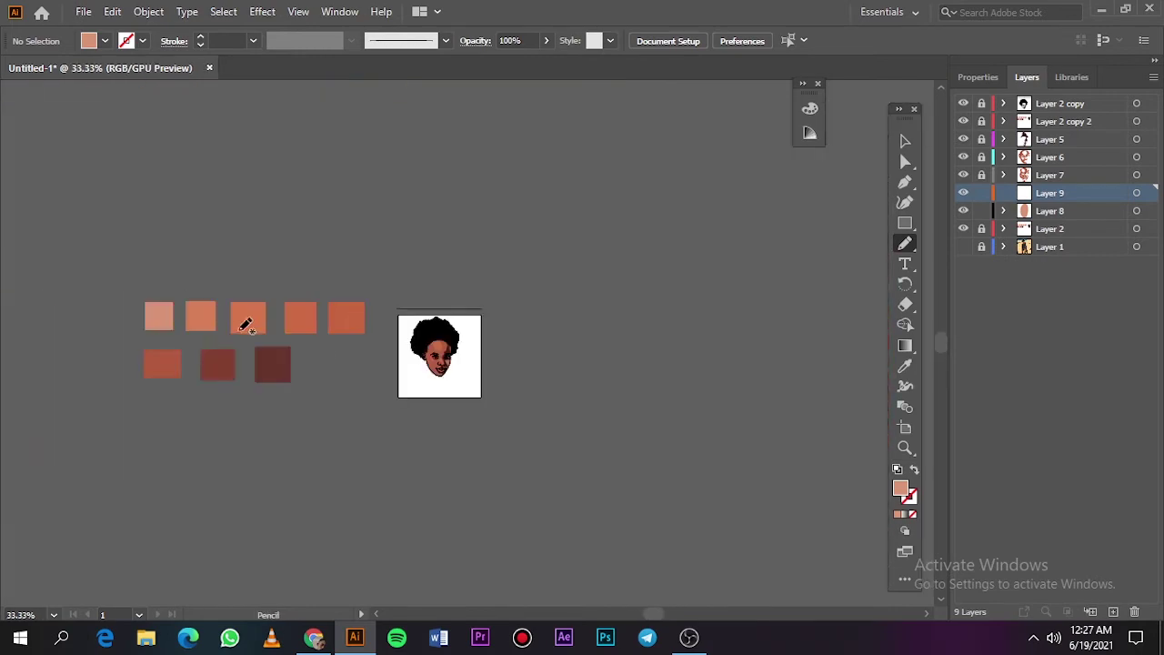
pyautogui.press('i')
pyautogui.click(247, 316)
pyautogui.scroll(7, 442, 356)
pyautogui.scroll(3, 423, 256)
pyautogui.press('n')
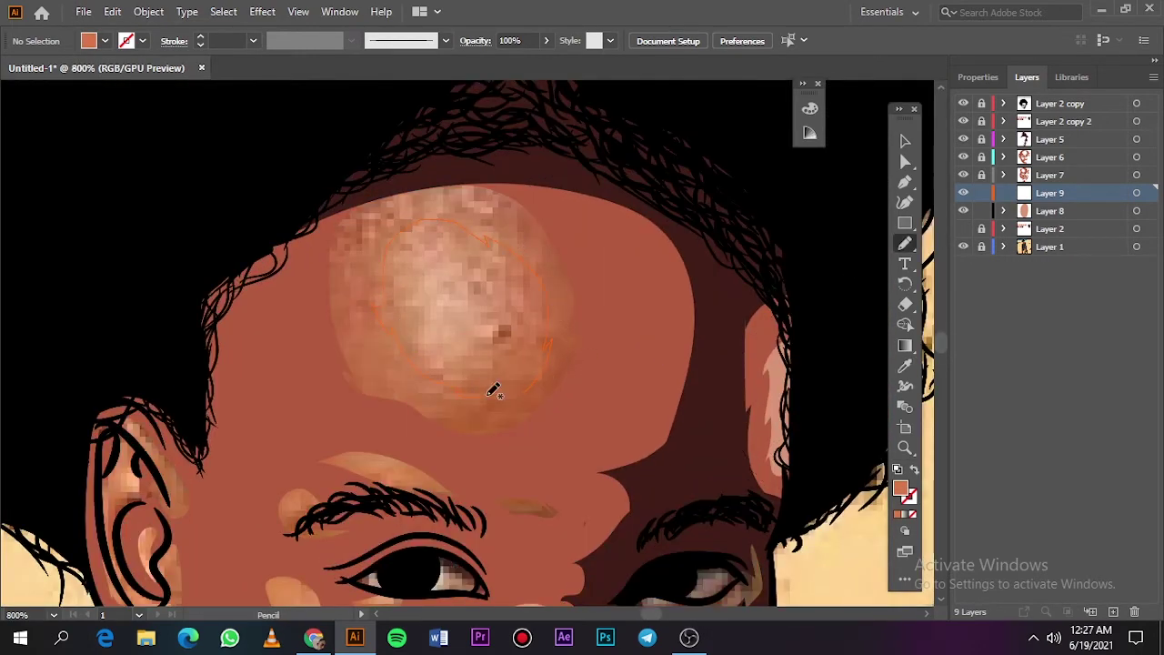
# Draw highlight shapes on the forehead, the cheek and under the eye.
pyautogui.moveTo(492, 389); pyautogui.dragTo(538, 383)
pyautogui.scroll(-2, 534, 393)
pyautogui.scroll(2, 355, 353)
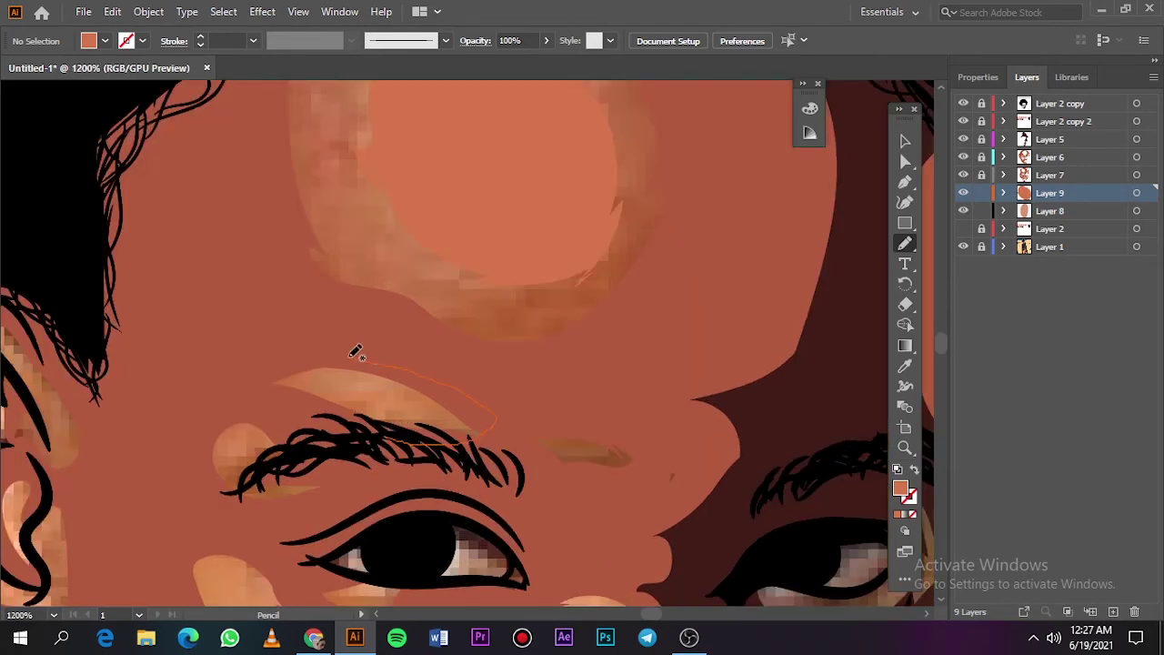
pyautogui.scroll(-5, 598, 453)
pyautogui.scroll(3, 580, 455)
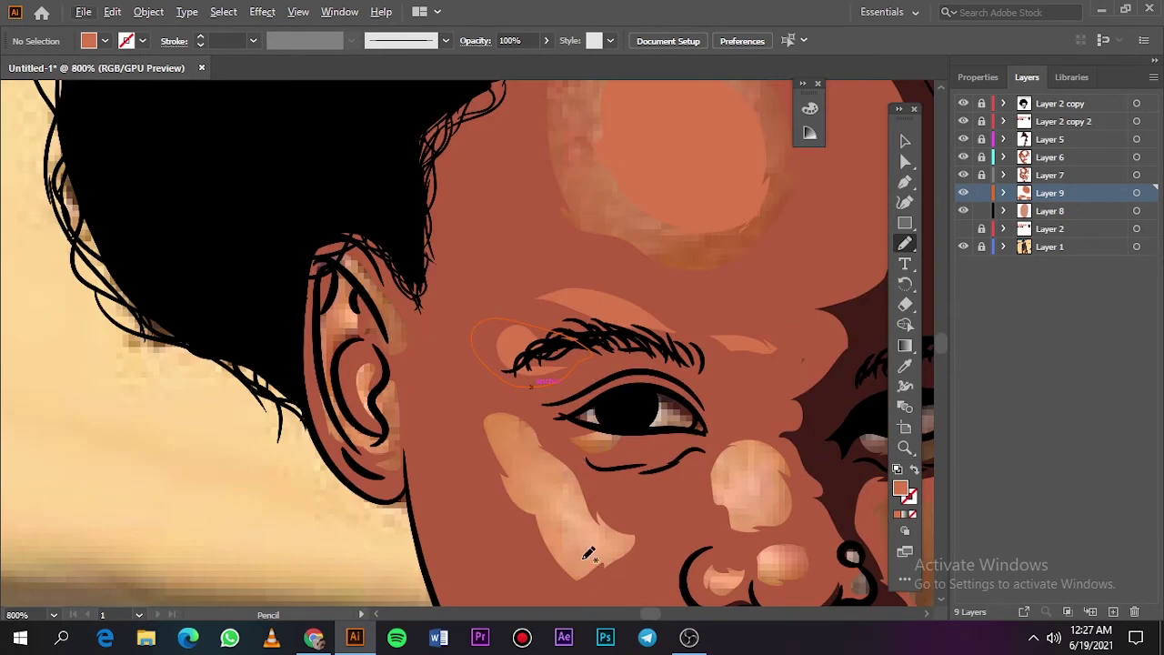
pyautogui.scroll(1, 545, 509)
pyautogui.scroll(1, 534, 525)
pyautogui.moveTo(499, 495); pyautogui.dragTo(457, 438)
pyautogui.moveTo(433, 305); pyautogui.dragTo(496, 507)
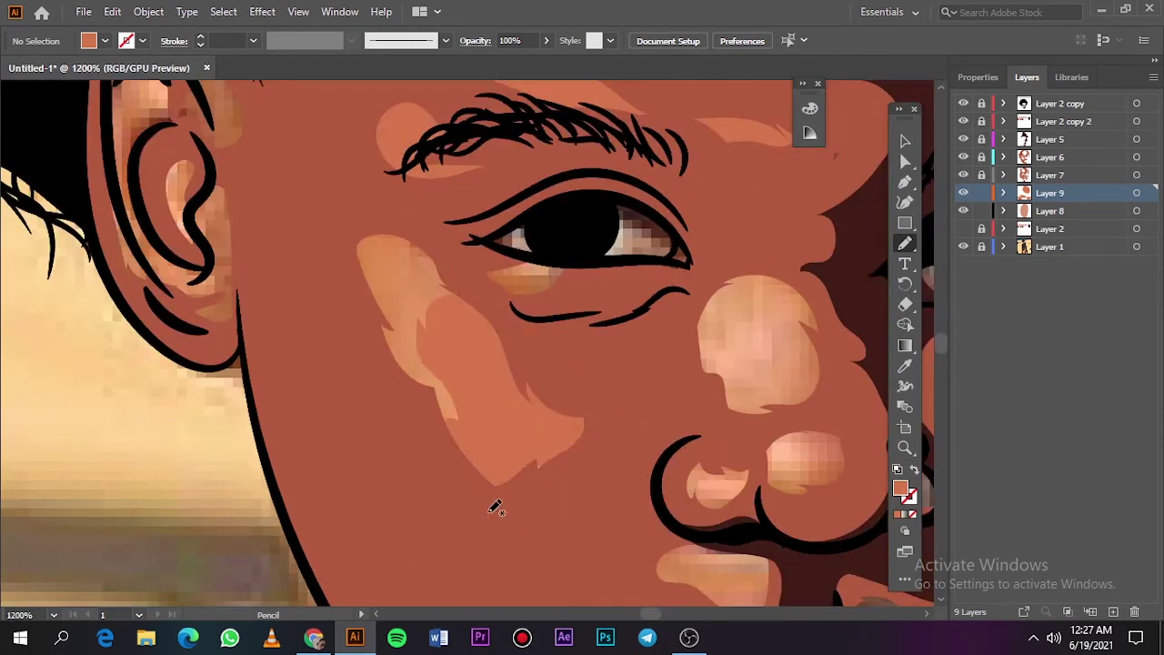
pyautogui.moveTo(511, 271); pyautogui.dragTo(544, 291)
# Add nose and nostril highlights, then toggle the background photo to compare.
pyautogui.scroll(1, 688, 372)
pyautogui.moveTo(675, 414); pyautogui.dragTo(705, 348)
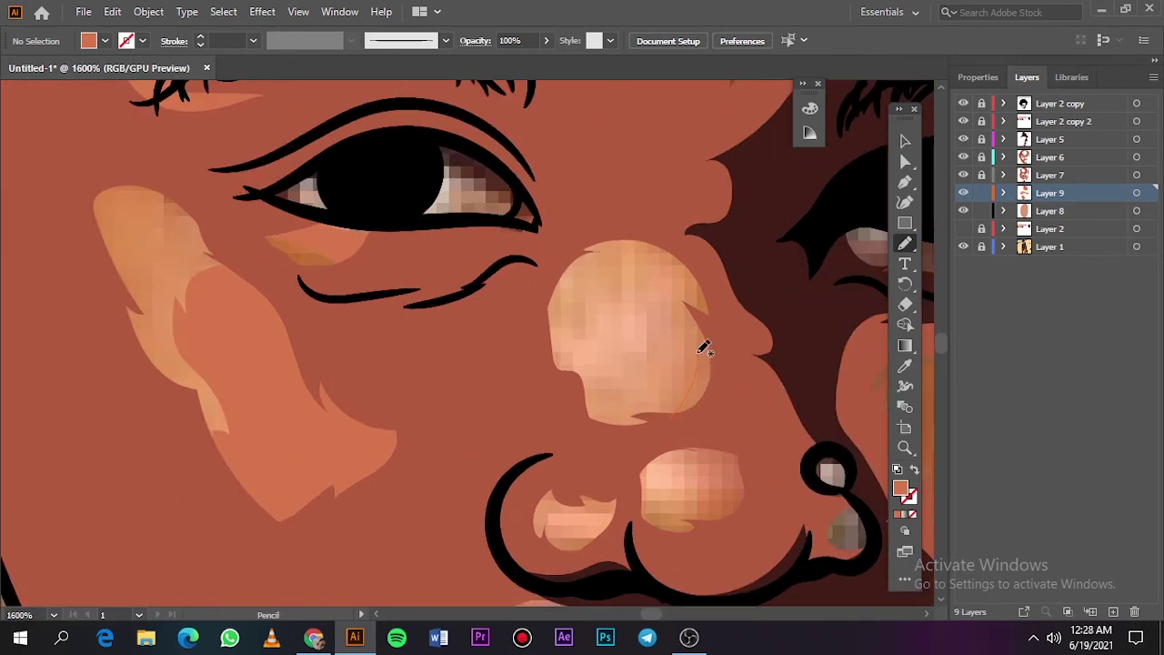
pyautogui.moveTo(689, 442)
pyautogui.mouseDown()
pyautogui.moveTo(715, 466)
pyautogui.moveTo(695, 443)
pyautogui.mouseUp()
pyautogui.moveTo(591, 482)
pyautogui.mouseDown()
pyautogui.moveTo(551, 512)
pyautogui.moveTo(591, 491)
pyautogui.mouseUp()
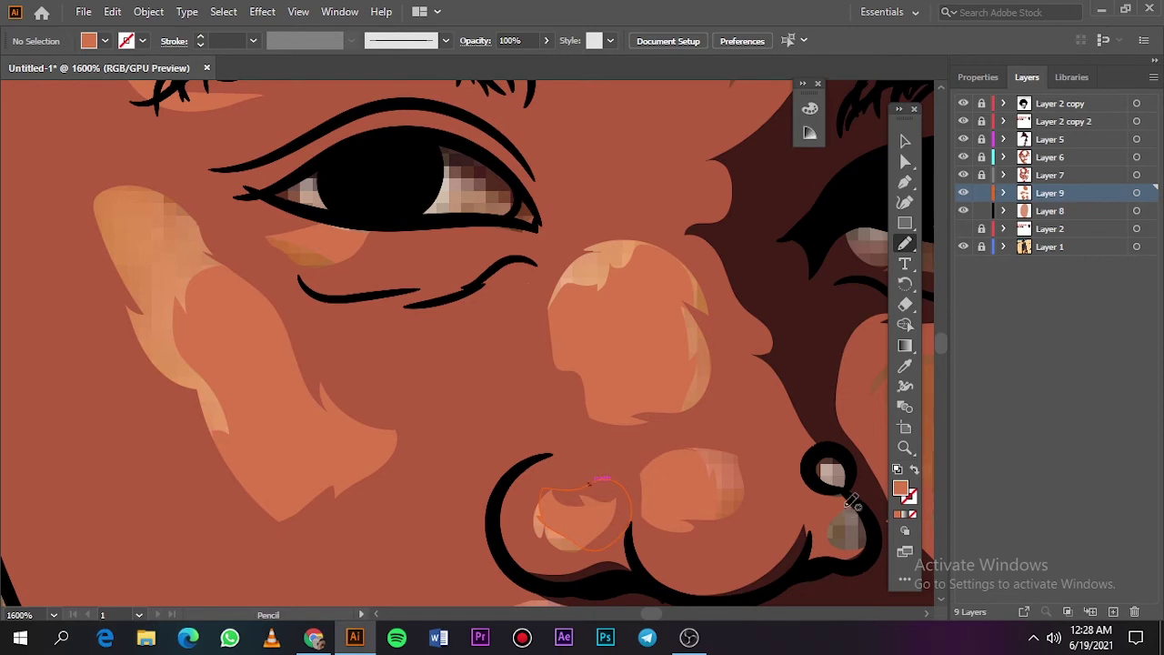
pyautogui.hotkey('ctrl', '0')
pyautogui.click(963, 246)
pyautogui.click(963, 247)
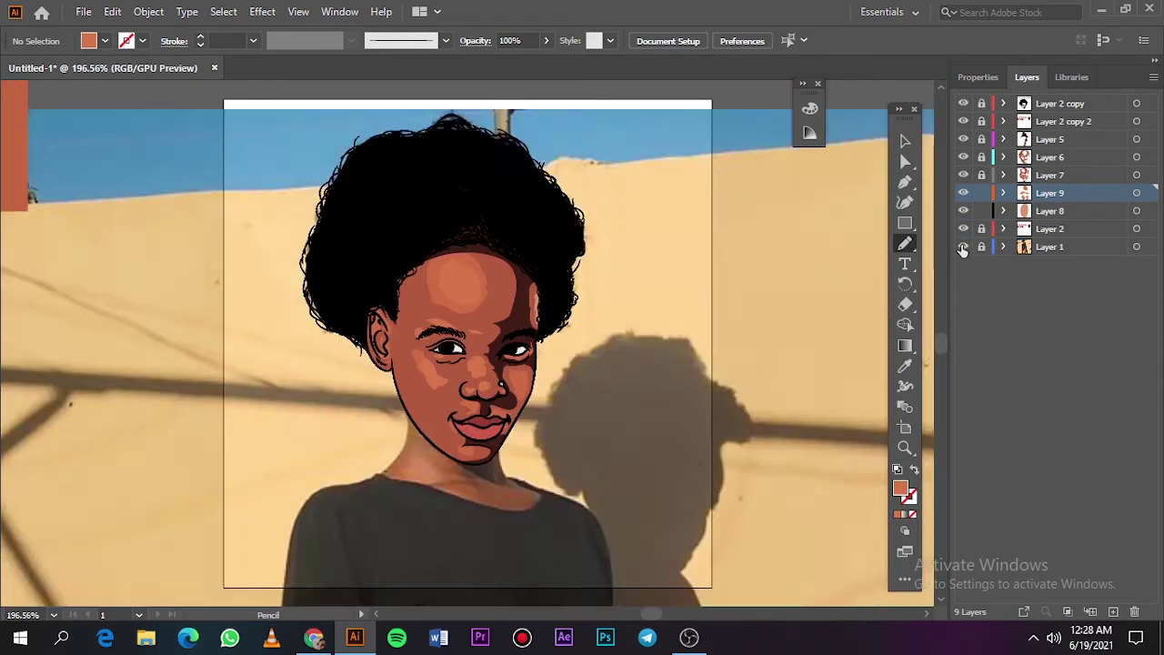
pyautogui.click(963, 247)
pyautogui.click(963, 247)
# On Layer 8, draw a small shape beside the nose ring.
pyautogui.click(1050, 210)
pyautogui.hscroll(-5, 506, 348)
pyautogui.scroll(-5, 507, 347)
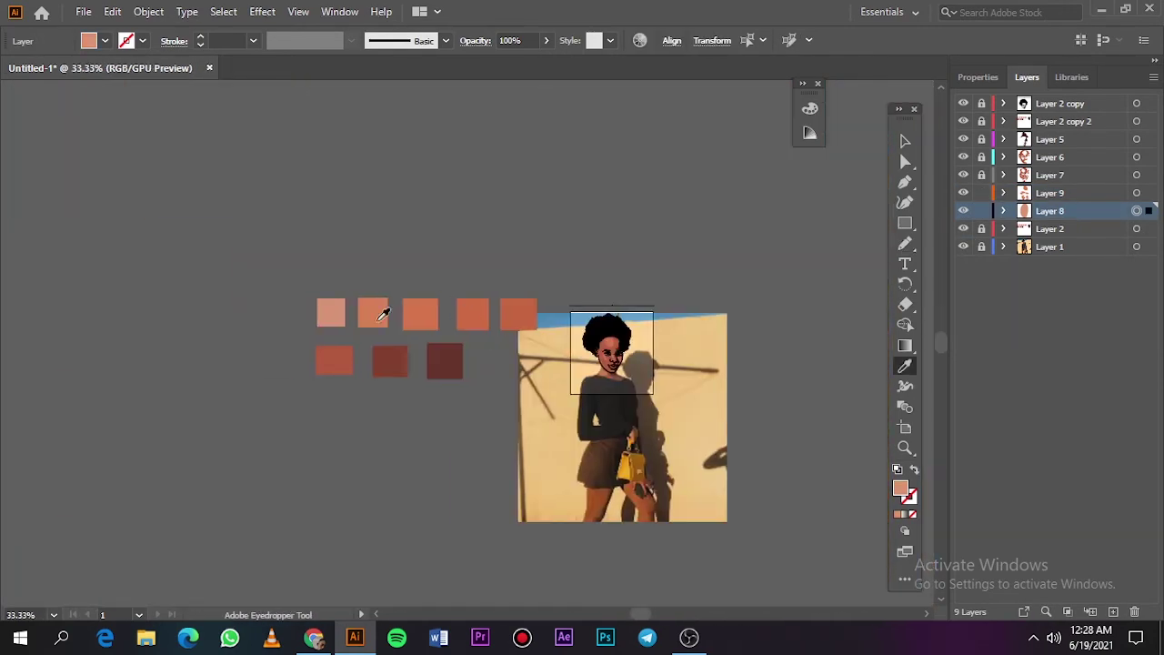
pyautogui.press('v')
pyautogui.scroll(5, 545, 366)
pyautogui.scroll(5, 499, 482)
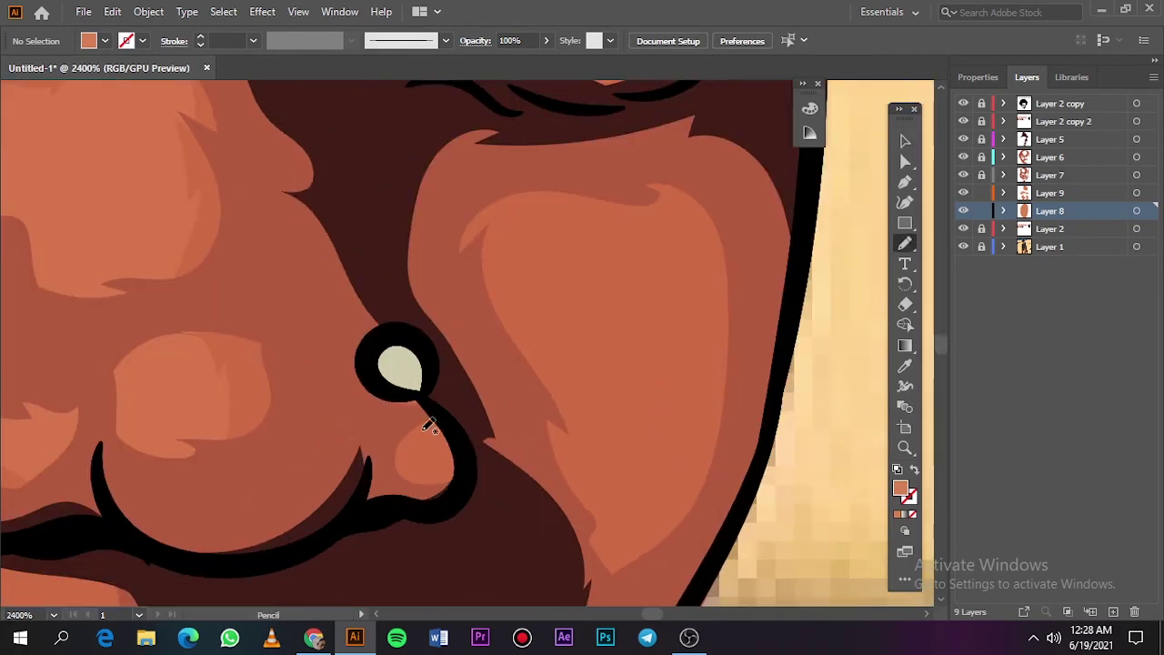
pyautogui.press('n')
pyautogui.moveTo(396, 400); pyautogui.dragTo(421, 482)
# Check the artwork without the photo, then draw shadow shapes on the chin and by the nostril.
pyautogui.scroll(-5, 394, 398)
pyautogui.click(964, 246)
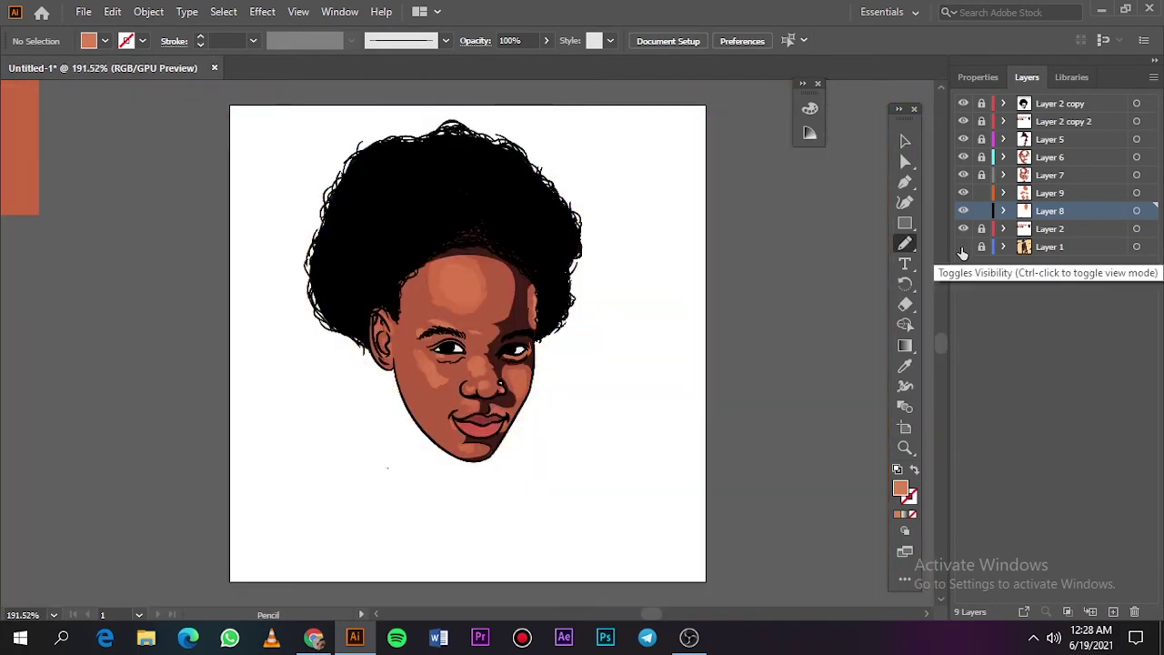
pyautogui.click(963, 246)
pyautogui.scroll(5, 726, 246)
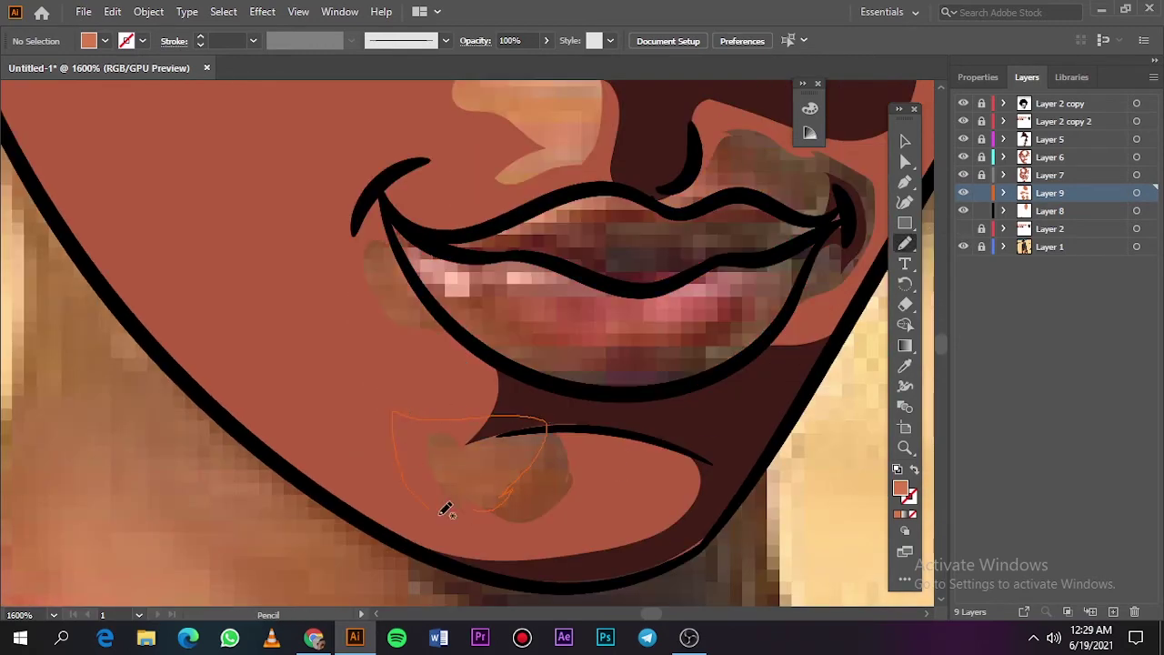
pyautogui.moveTo(445, 509); pyautogui.dragTo(437, 496)
pyautogui.scroll(-5, 437, 363)
pyautogui.scroll(5, 440, 398)
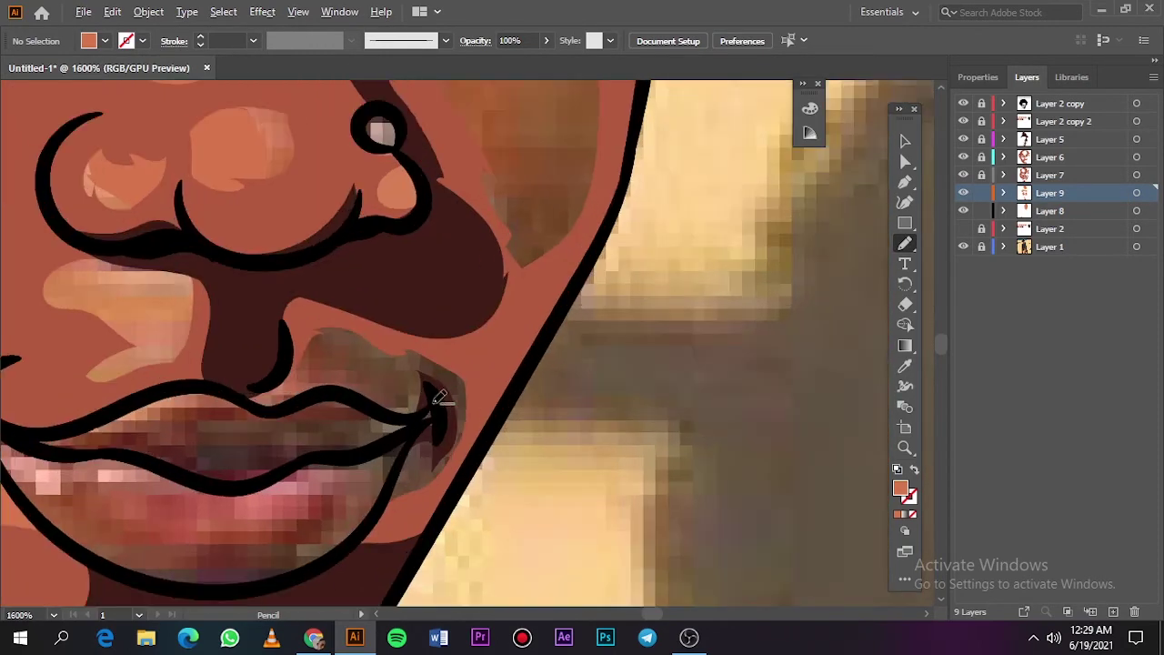
pyautogui.moveTo(273, 373); pyautogui.dragTo(265, 384)
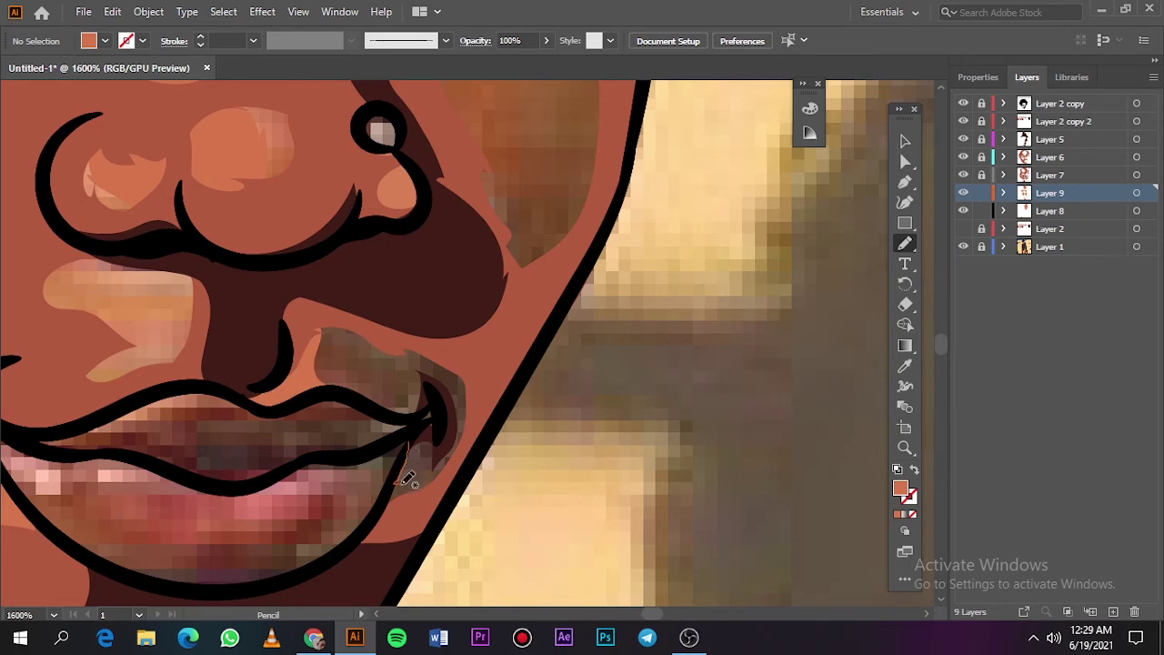
# Shade the lip corner and cheek, then view the whole artboard with the photo hidden.
pyautogui.moveTo(433, 423); pyautogui.dragTo(462, 391)
pyautogui.moveTo(363, 389); pyautogui.dragTo(360, 393)
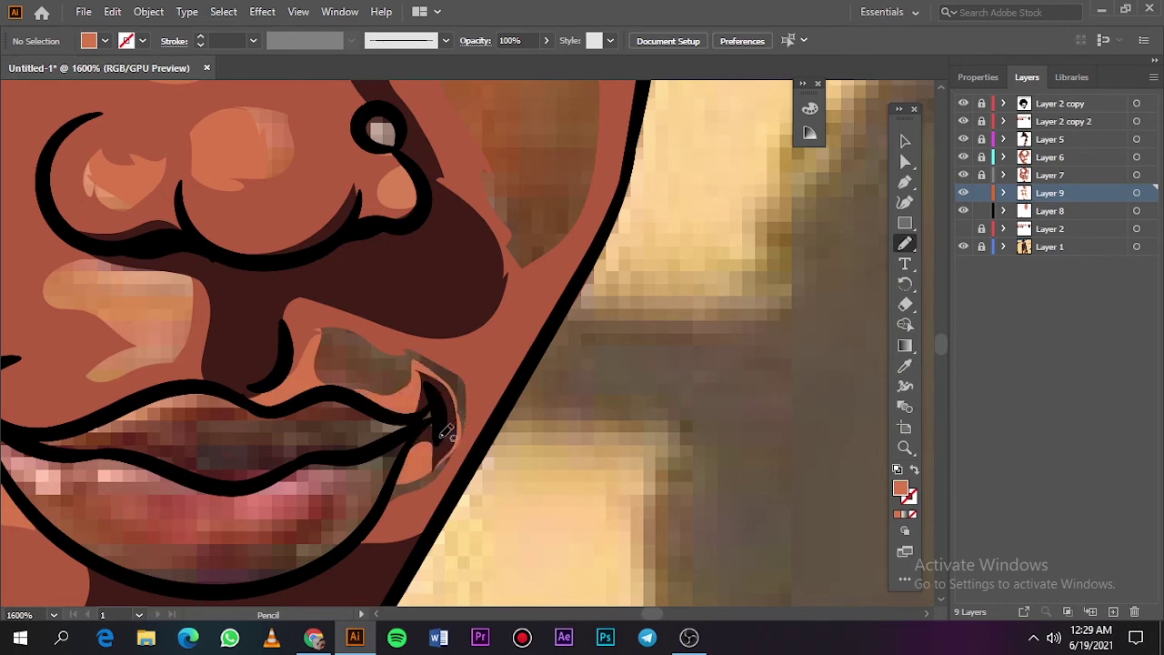
pyautogui.scroll(4, 473, 327)
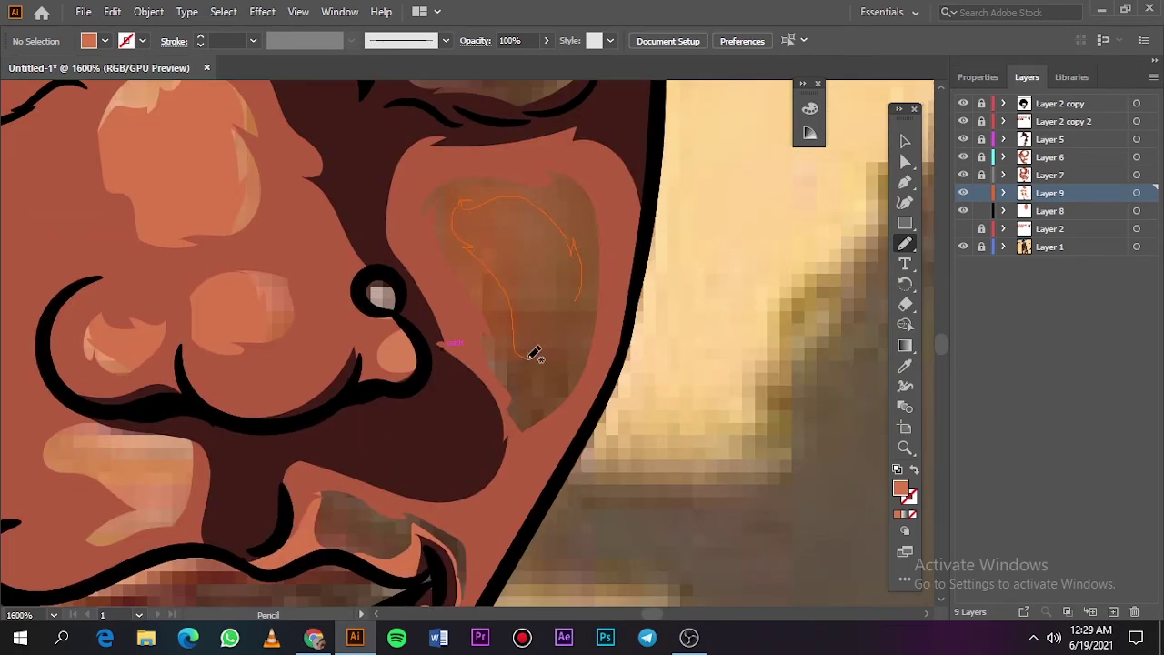
pyautogui.moveTo(582, 295); pyautogui.dragTo(578, 300)
pyautogui.hotkey('ctrl', '0')
pyautogui.click(964, 246)
# Compare the artwork with and without the reference photo, then inspect Layer 7's artwork.
pyautogui.click(964, 247)
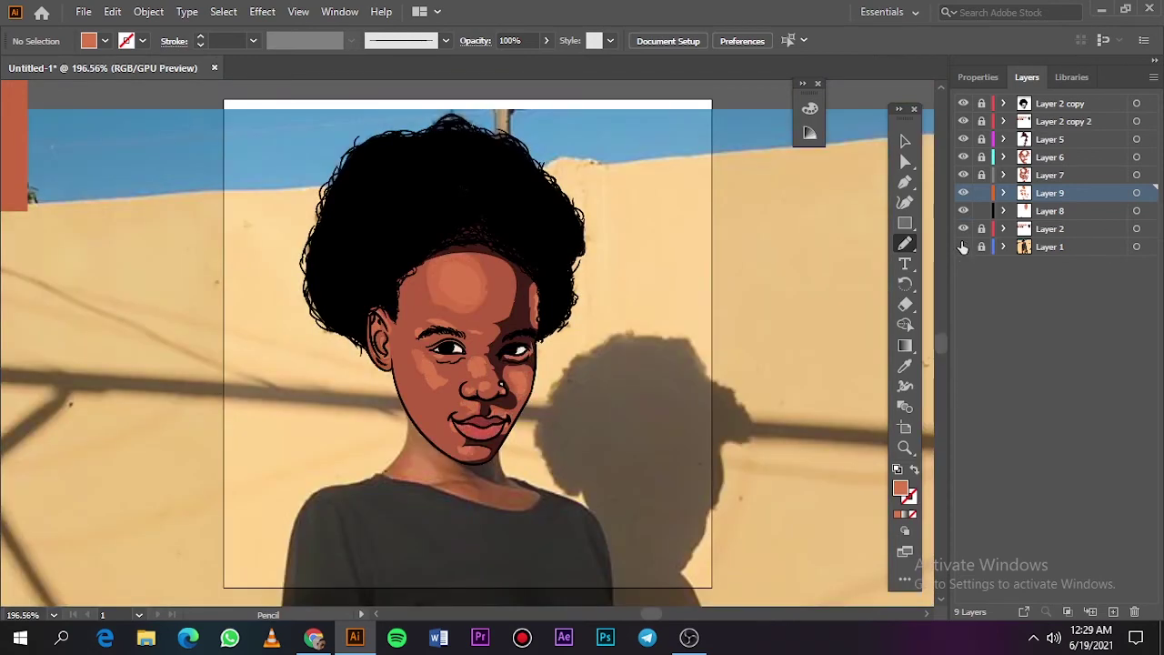
pyautogui.click(963, 246)
pyautogui.click(963, 246)
pyautogui.click(963, 246)
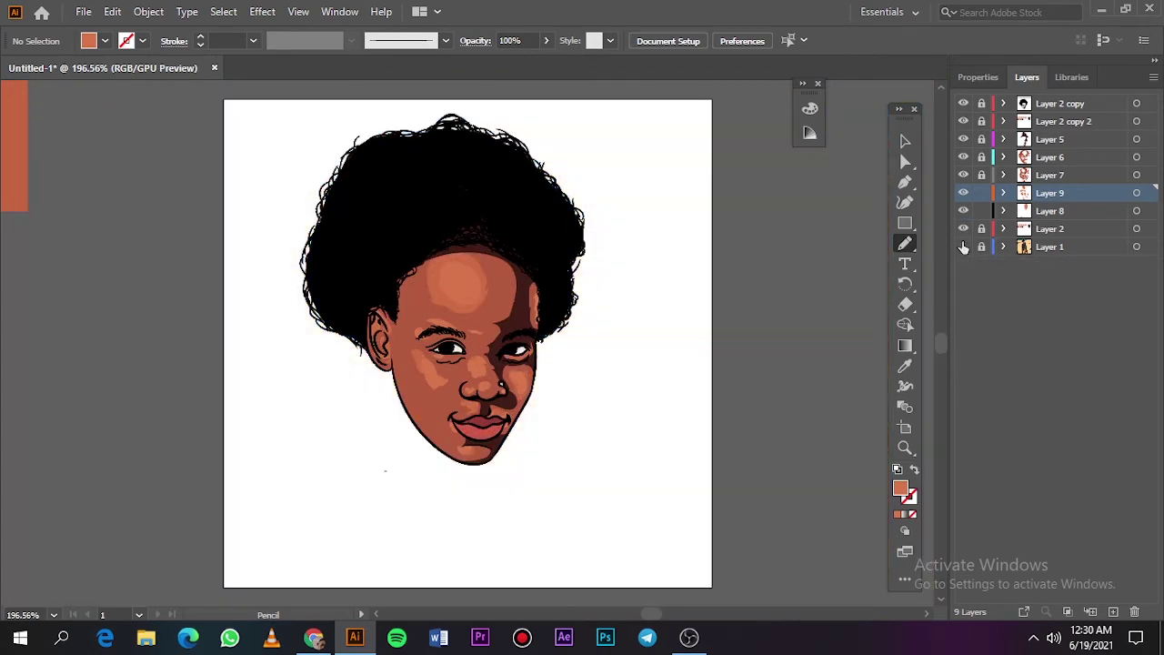
pyautogui.scroll(5, 428, 395)
pyautogui.scroll(3, 429, 395)
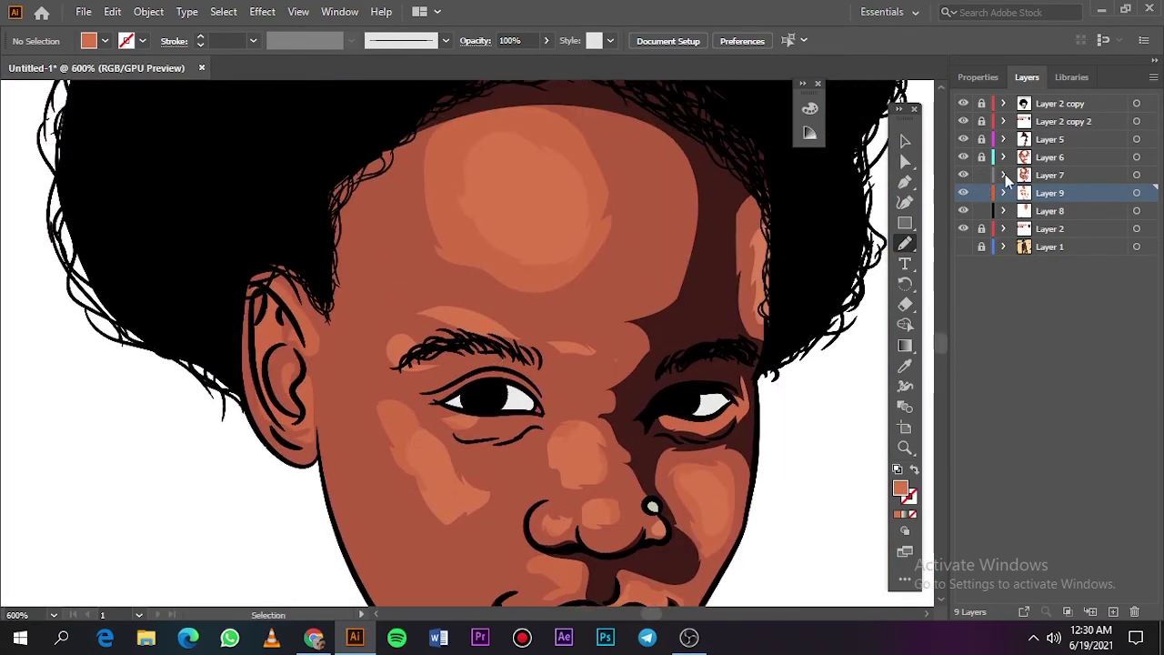
pyautogui.click(1136, 175)
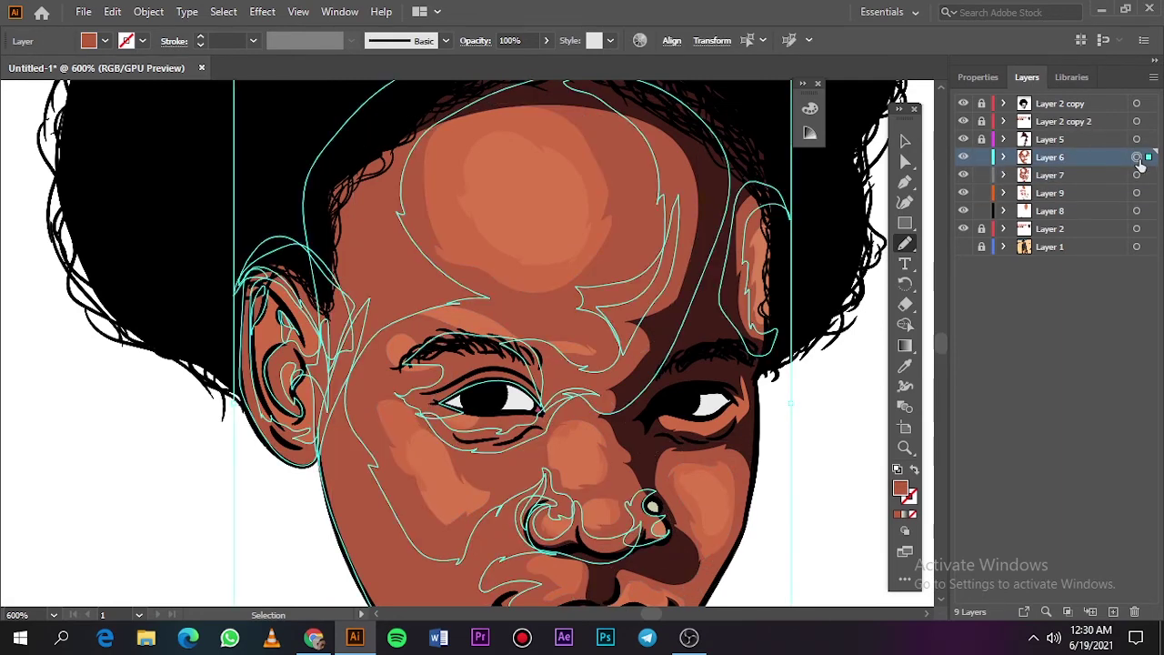
pyautogui.hotkey('ctrl', '-')
pyautogui.hotkey('ctrl', '-')
pyautogui.hotkey('ctrl', '-')
pyautogui.press('v')
pyautogui.hotkey('ctrl', '+')
pyautogui.hotkey('ctrl', '+')
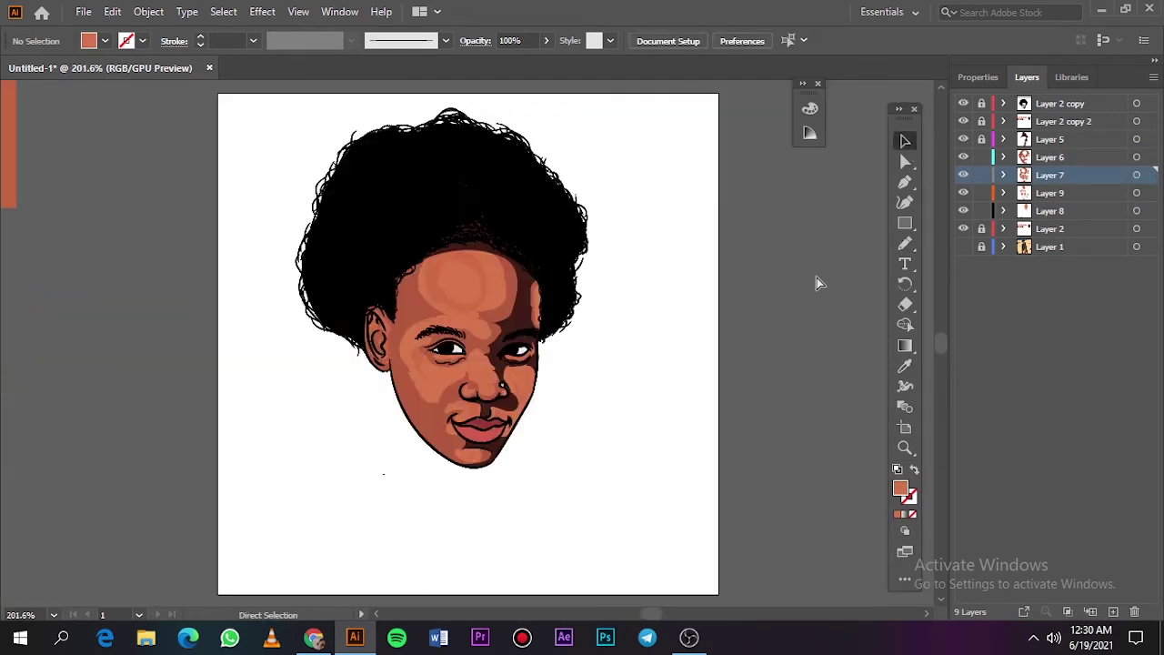
pyautogui.hotkey('ctrl', '+')
pyautogui.hotkey('ctrl', '+')
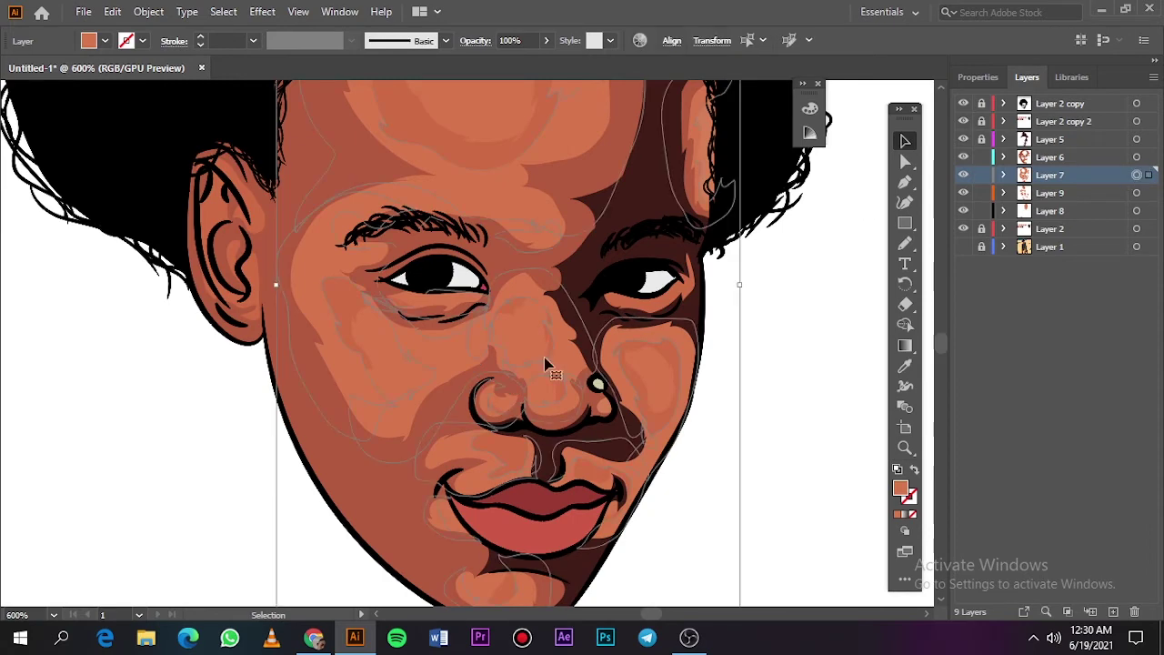
# Inspect the face artwork on Layers 6 and 7 by selecting and deselecting it.
pyautogui.click(1136, 156)
pyautogui.hotkey('ctrl', '1')
pyautogui.hscroll(-5, 192, 388)
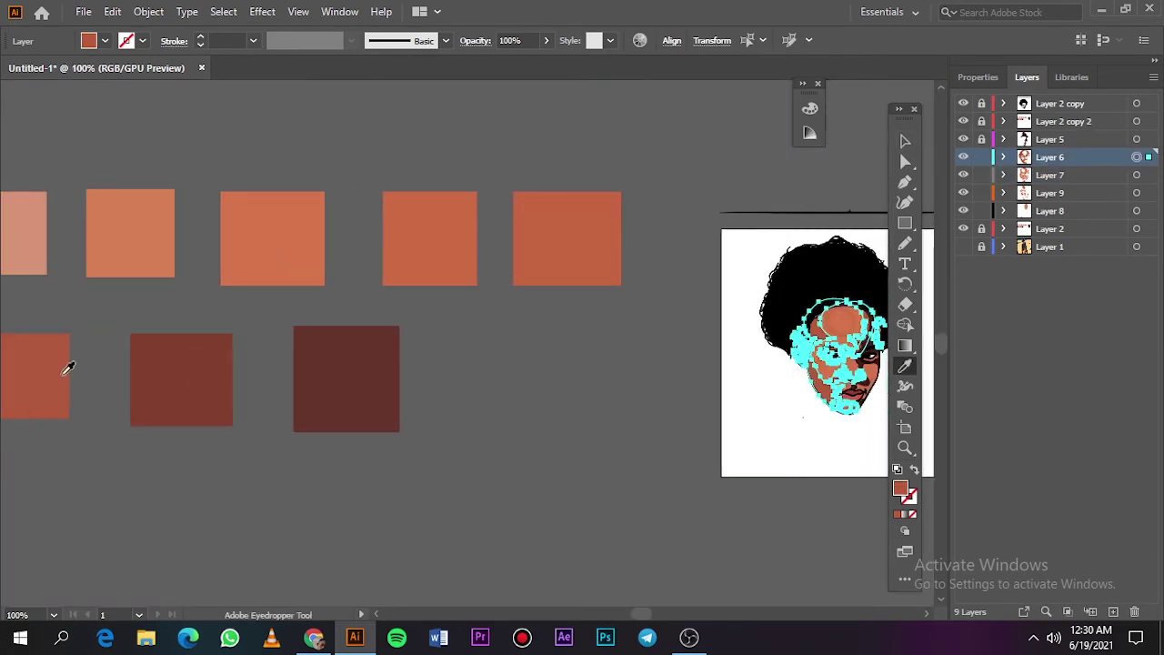
pyautogui.press('v')
pyautogui.click(718, 332)
pyautogui.click(832, 359)
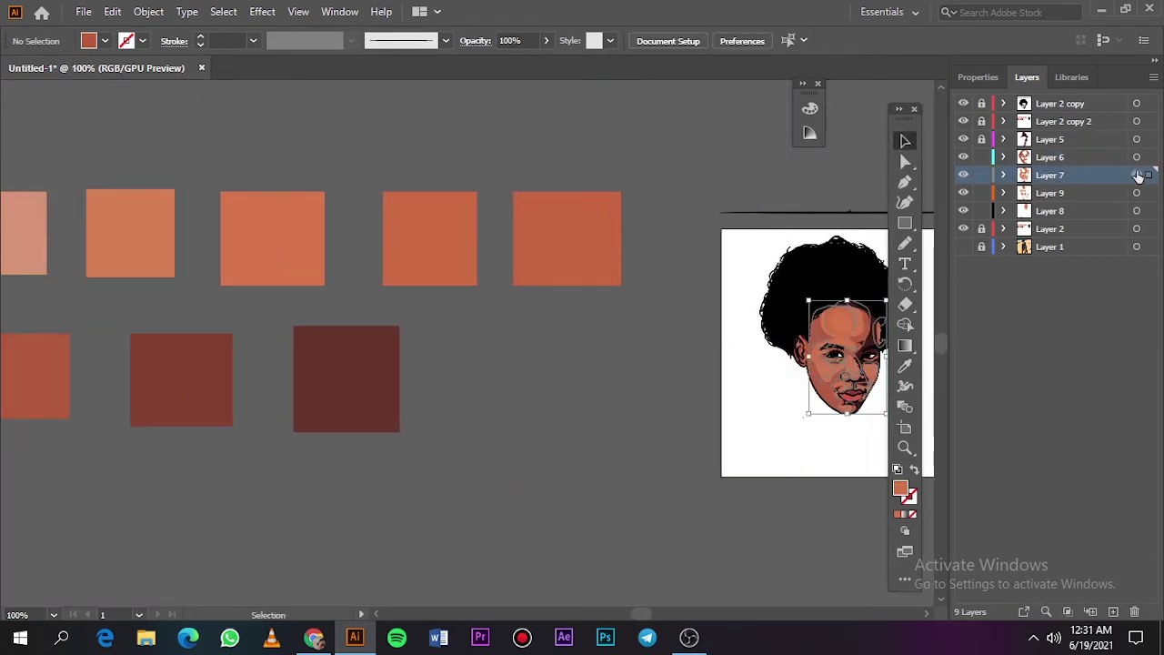
pyautogui.click(750, 200)
pyautogui.hotkey('ctrl', '0')
pyautogui.hotkey('ctrl', '+')
pyautogui.hotkey('ctrl', '+')
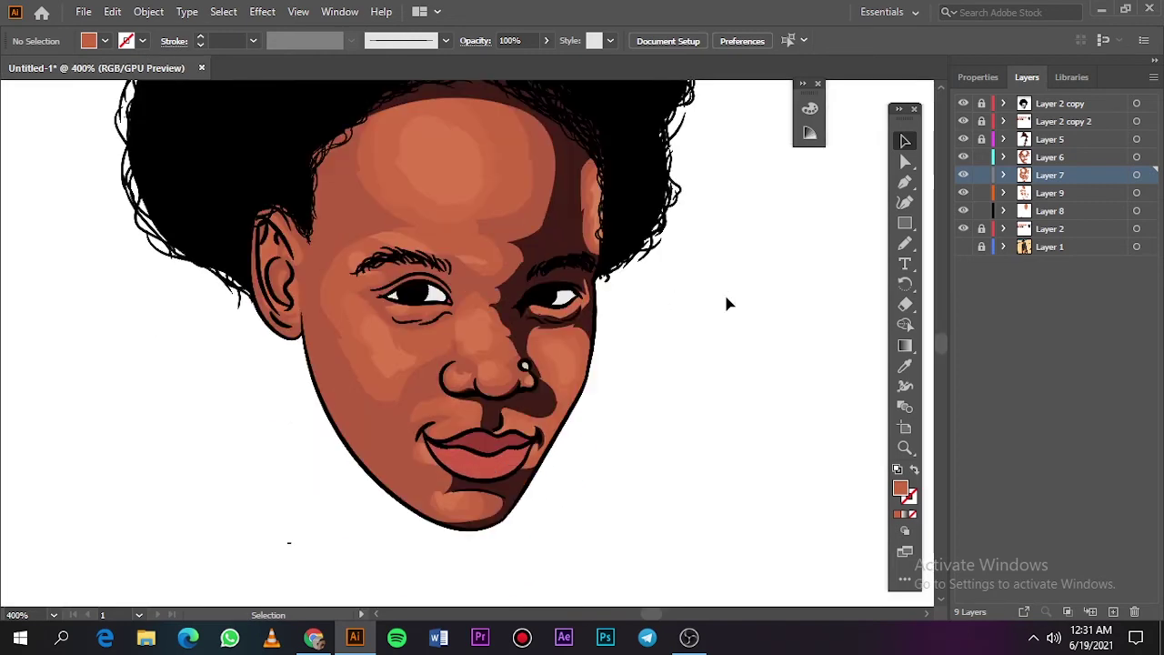
# Make Layer 9 the active drawing layer.
pyautogui.scroll(1, 724, 292)
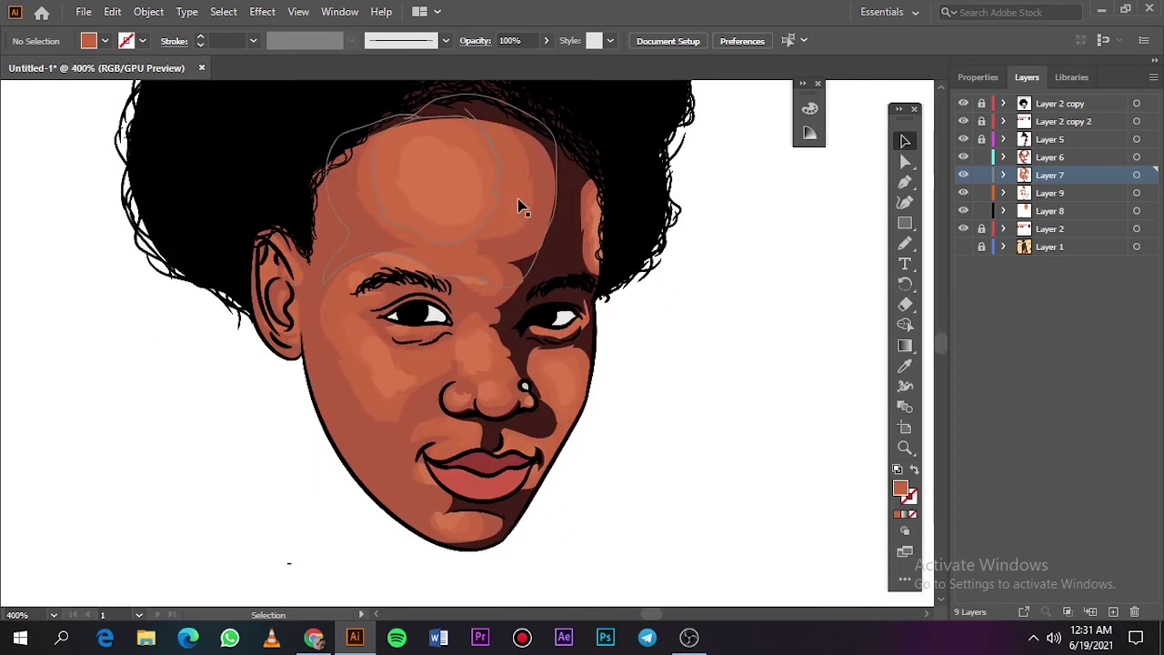
pyautogui.scroll(-1, 726, 387)
pyautogui.scroll(1, 724, 375)
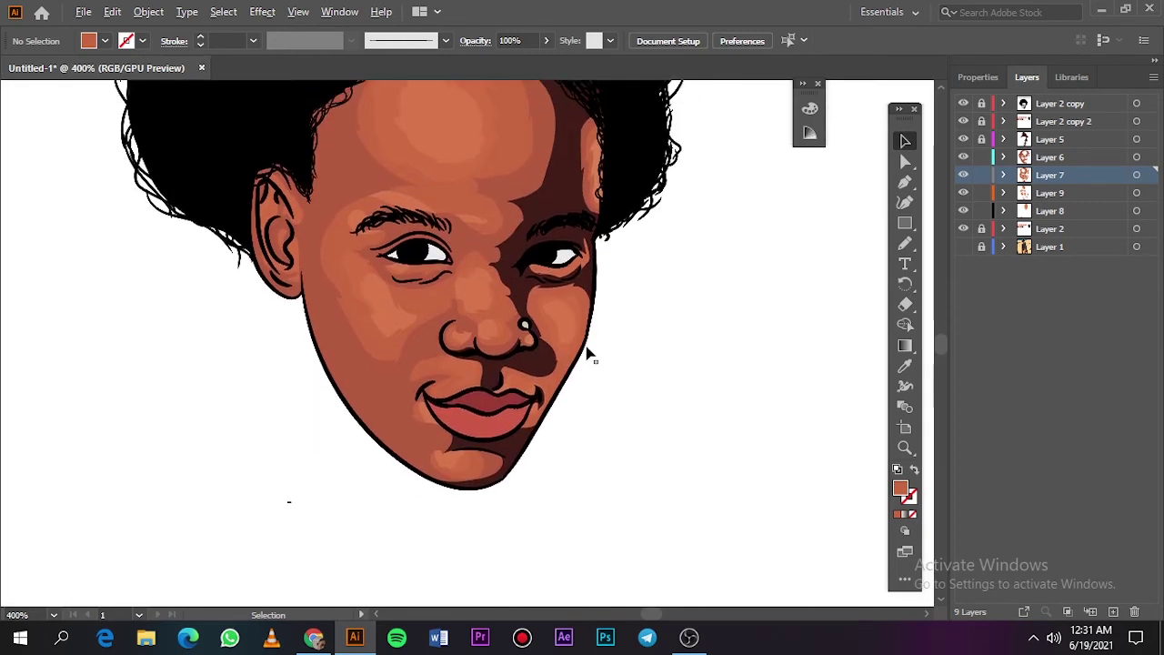
pyautogui.scroll(3, 588, 351)
pyautogui.hotkey('ctrl', '0')
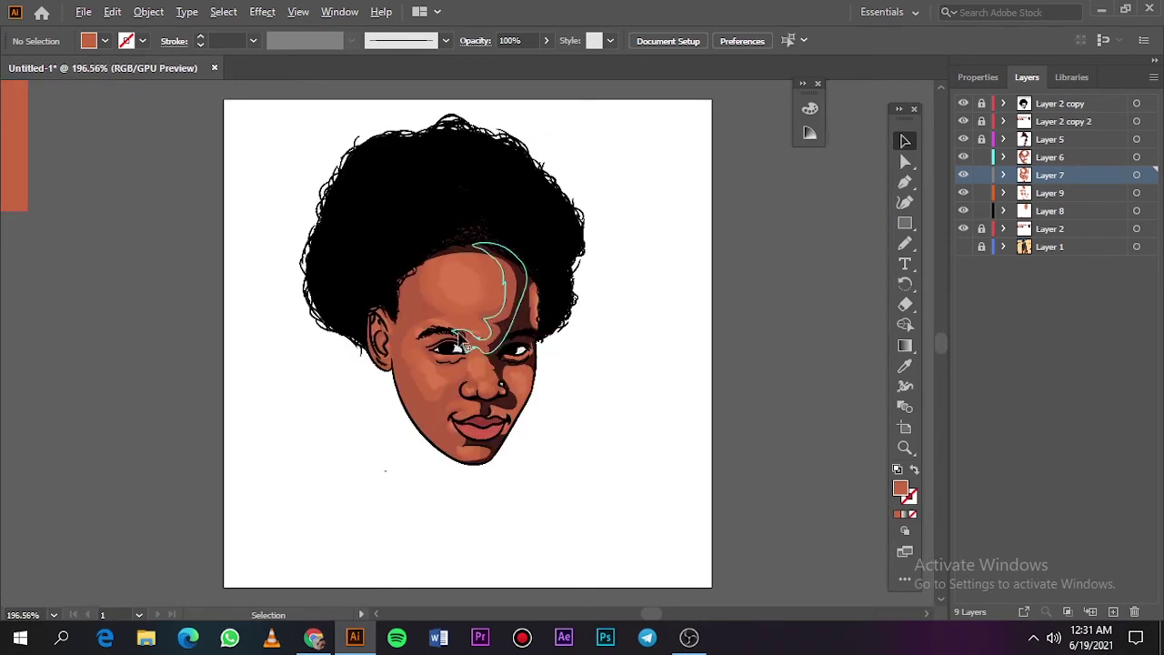
pyautogui.scroll(3, 467, 281)
pyautogui.click(1145, 213)
pyautogui.hotkey('ctrl', '-')
pyautogui.hotkey('ctrl', '-')
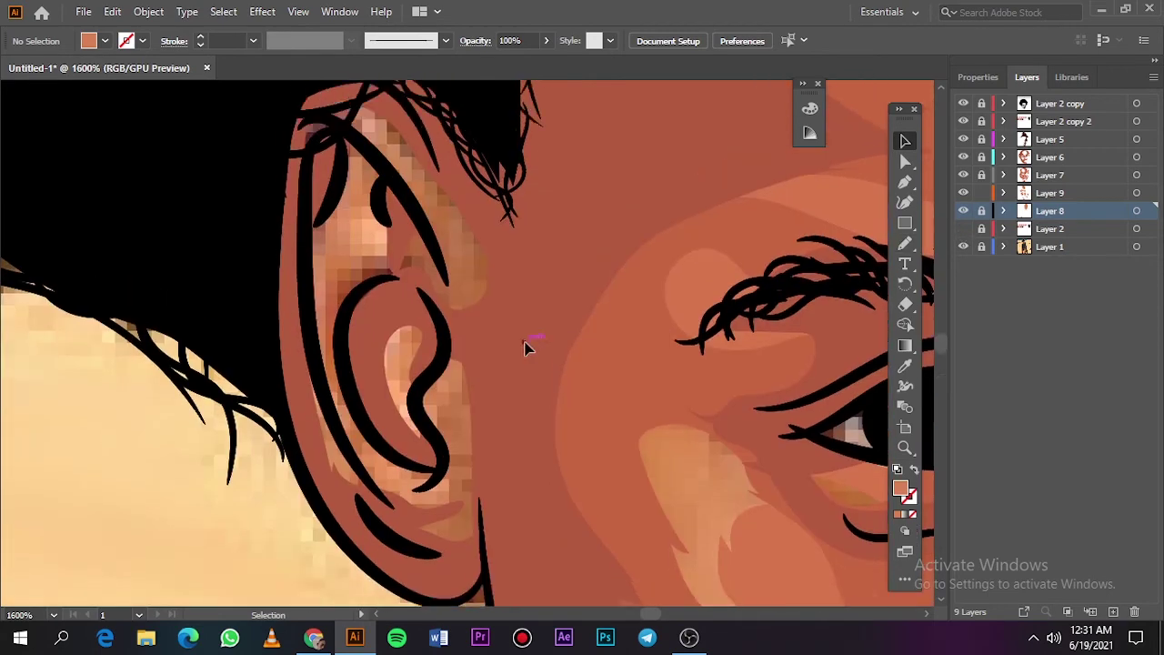
pyautogui.click(1046, 193)
pyautogui.scroll(2, 941, 206)
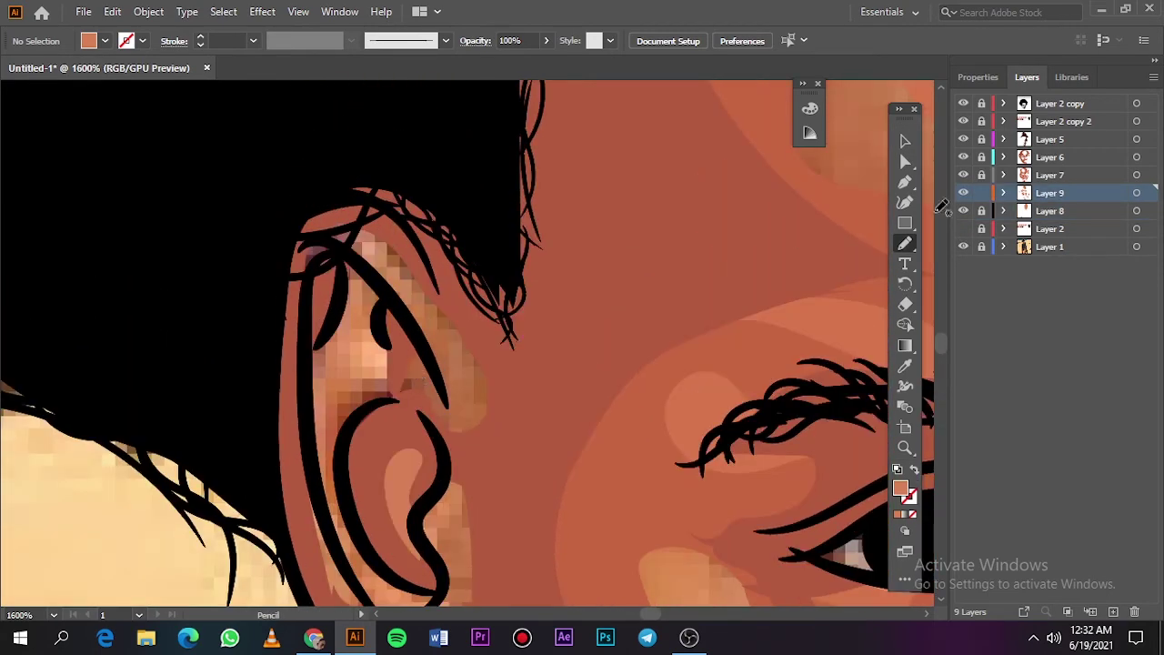
pyautogui.scroll(-1, 437, 346)
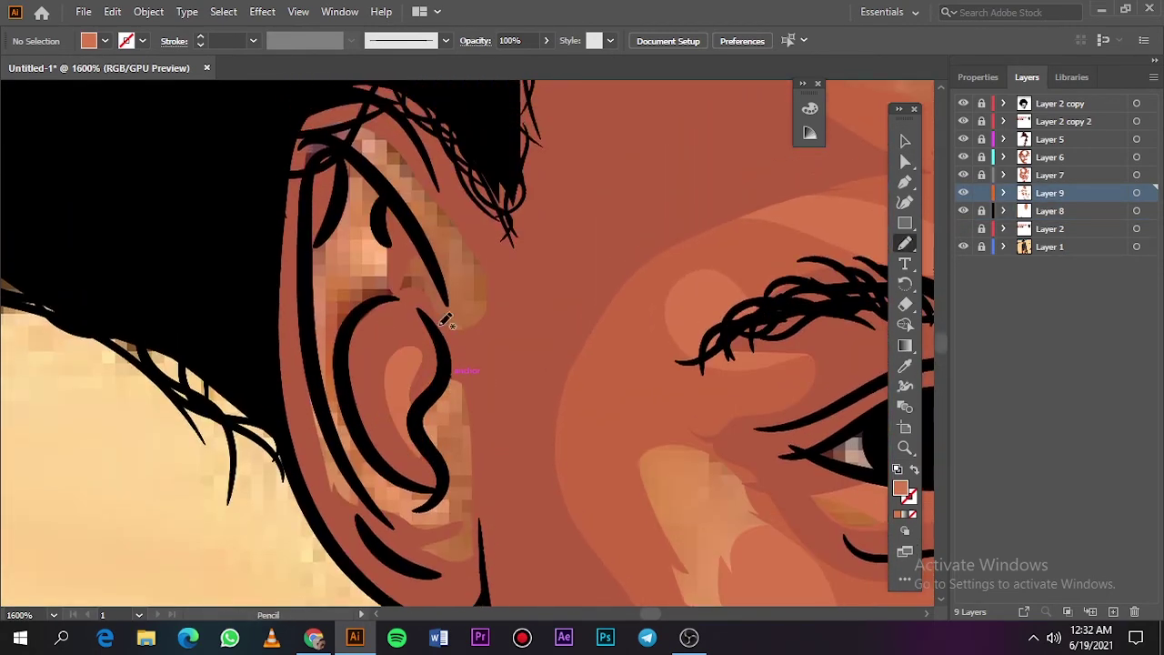
# Draw a thin shading stroke beside the ear on Layer 9.
pyautogui.moveTo(397, 362); pyautogui.dragTo(337, 355)
pyautogui.scroll(-5, 464, 357)
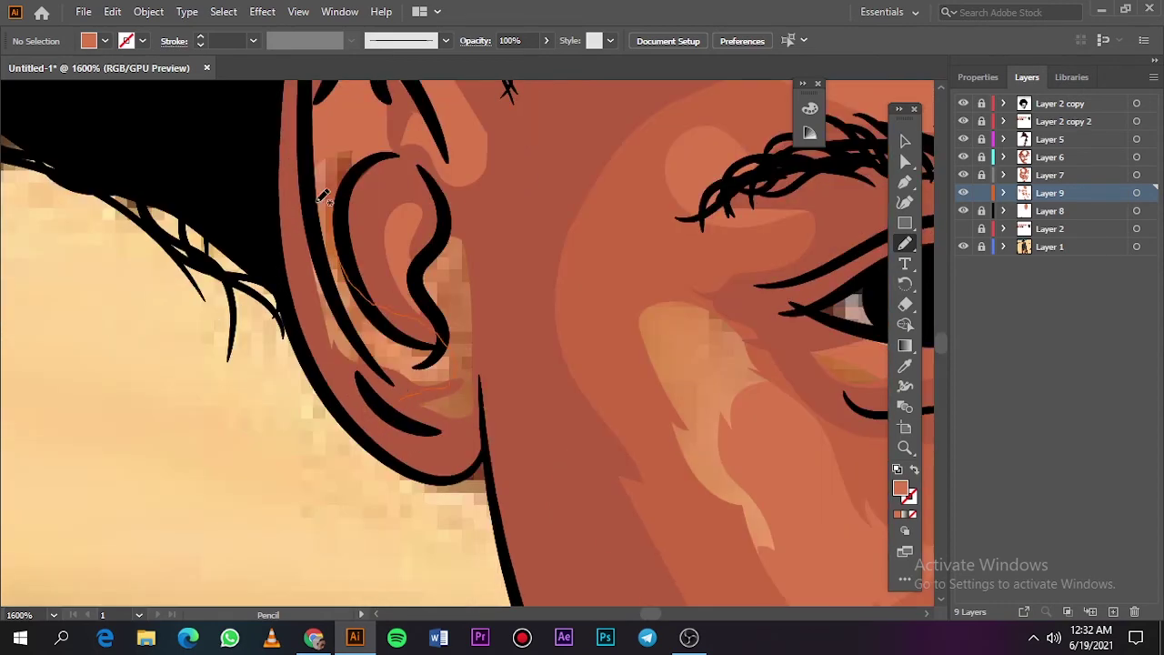
pyautogui.hotkey('ctrl', '0')
pyautogui.scroll(5, 436, 322)
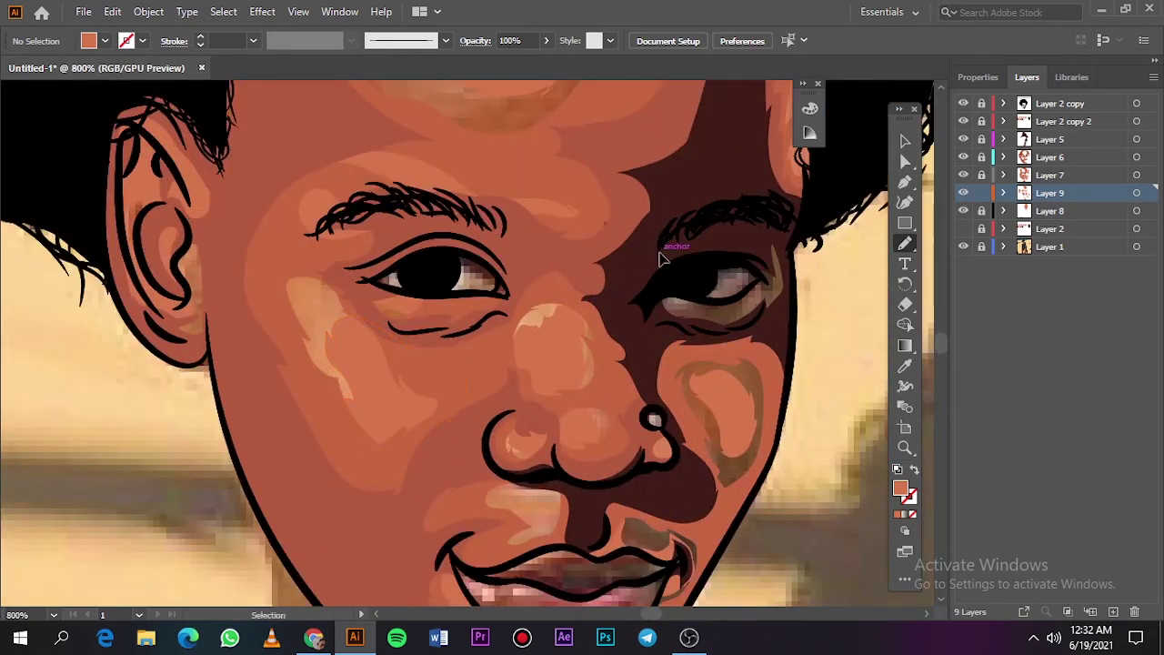
pyautogui.hotkey('ctrl', '0')
# Unlock Layer 8, make it active and lock Layer 9.
pyautogui.click(981, 211)
pyautogui.click(982, 193)
pyautogui.click(1050, 211)
pyautogui.scroll(5, 518, 273)
pyautogui.press('i')
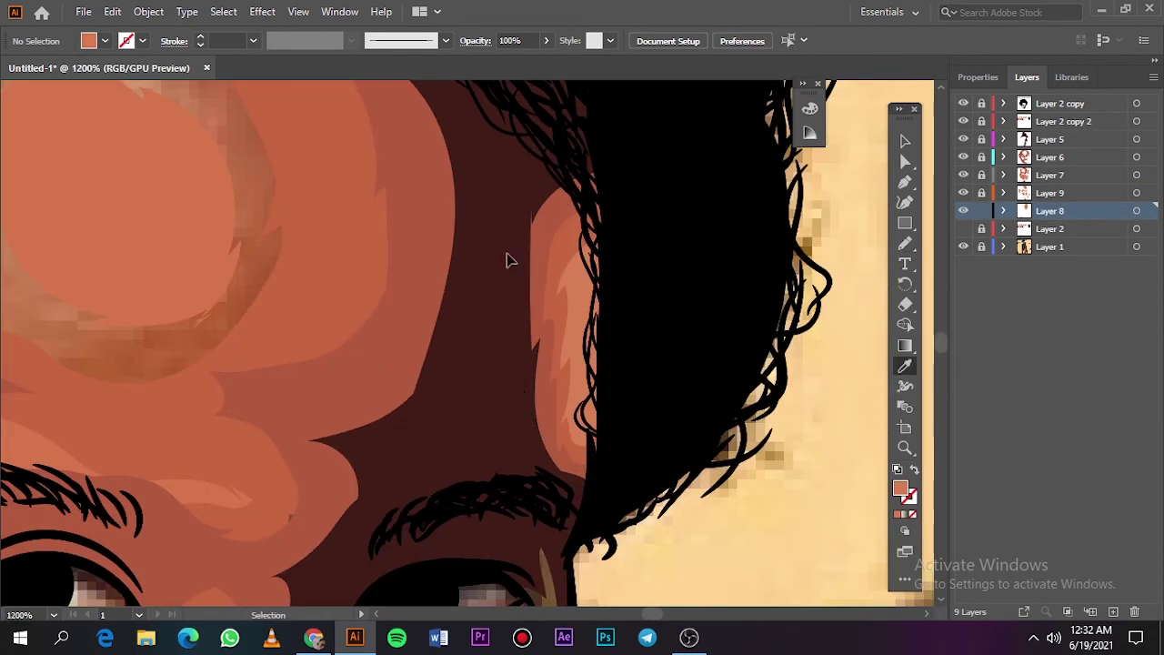
pyautogui.scroll(-5, 509, 261)
# Draw a filled forehead highlight and move Layer 8 just below Layer 5.
pyautogui.press('n')
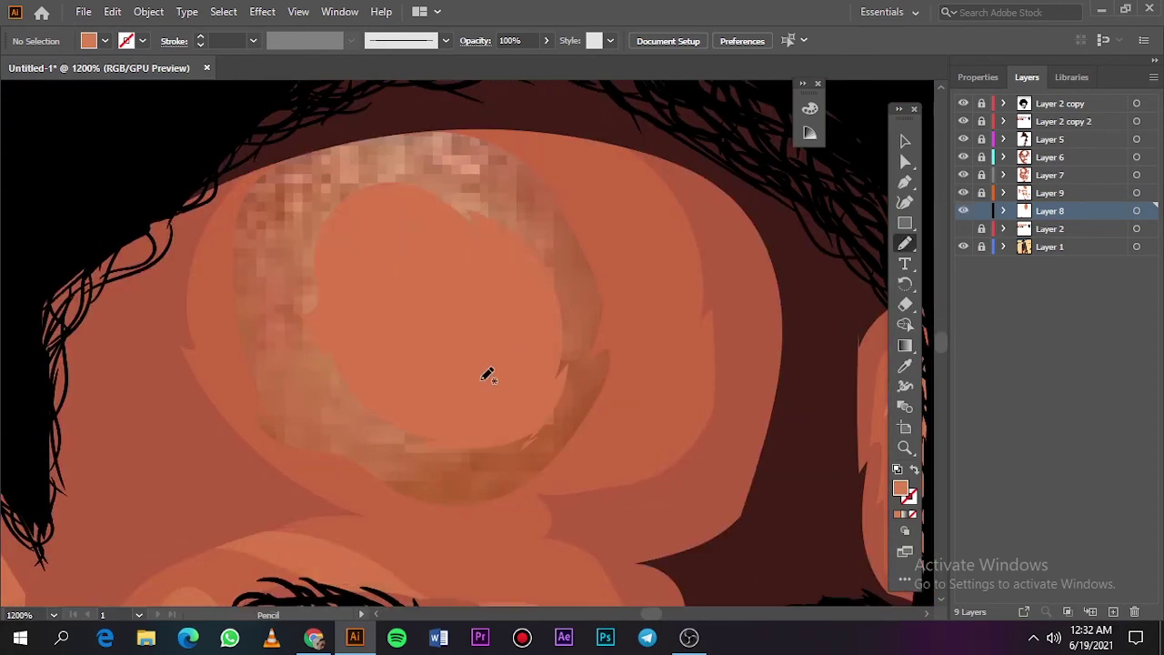
pyautogui.moveTo(452, 417); pyautogui.dragTo(436, 223)
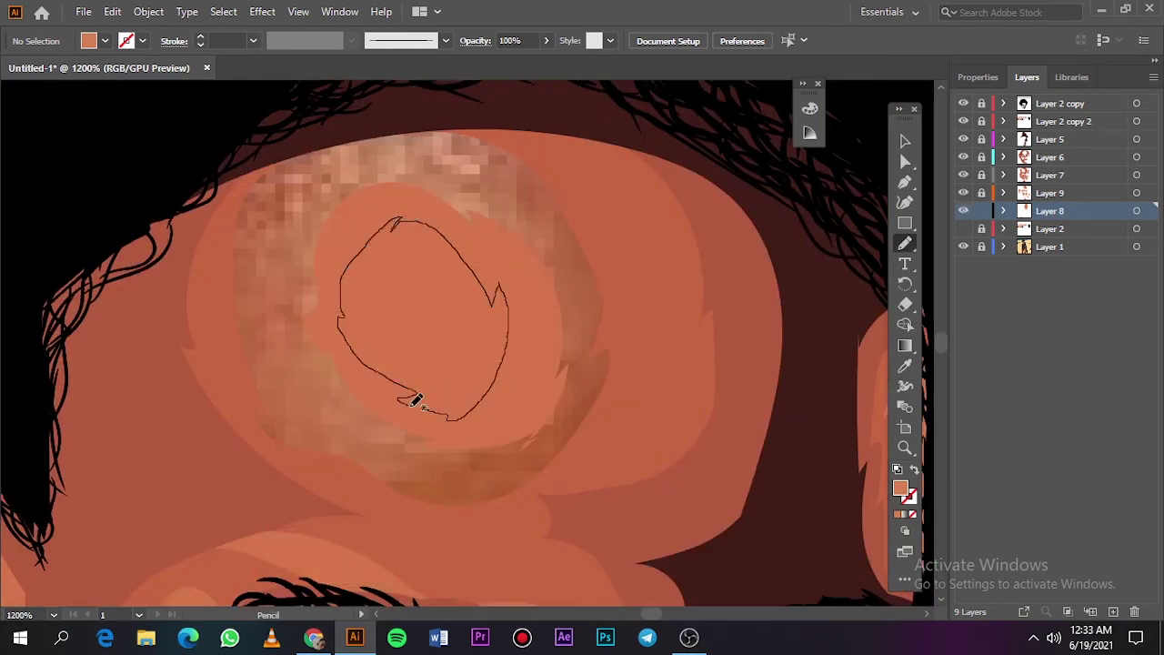
pyautogui.moveTo(415, 401); pyautogui.dragTo(442, 404)
pyautogui.moveTo(1049, 211); pyautogui.dragTo(1055, 156)
pyautogui.scroll(-2, 485, 303)
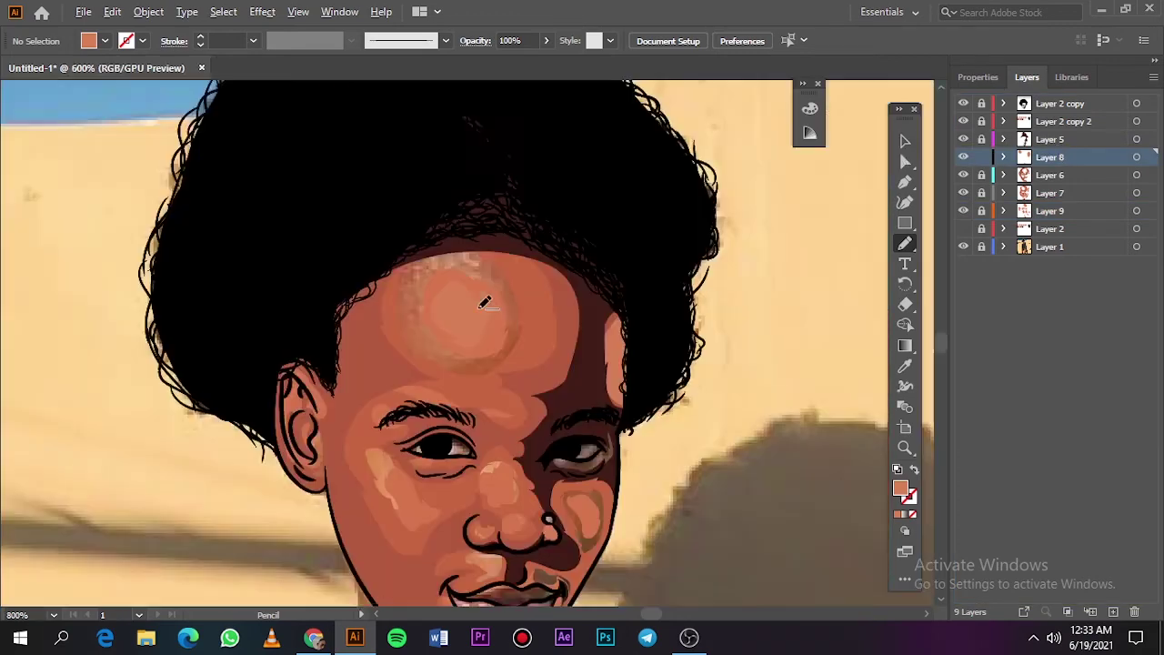
pyautogui.scroll(-3, 402, 363)
pyautogui.scroll(6, 424, 365)
# Draw a large highlight from the brow down the face and compare against the photo.
pyautogui.moveTo(380, 251); pyautogui.dragTo(318, 192)
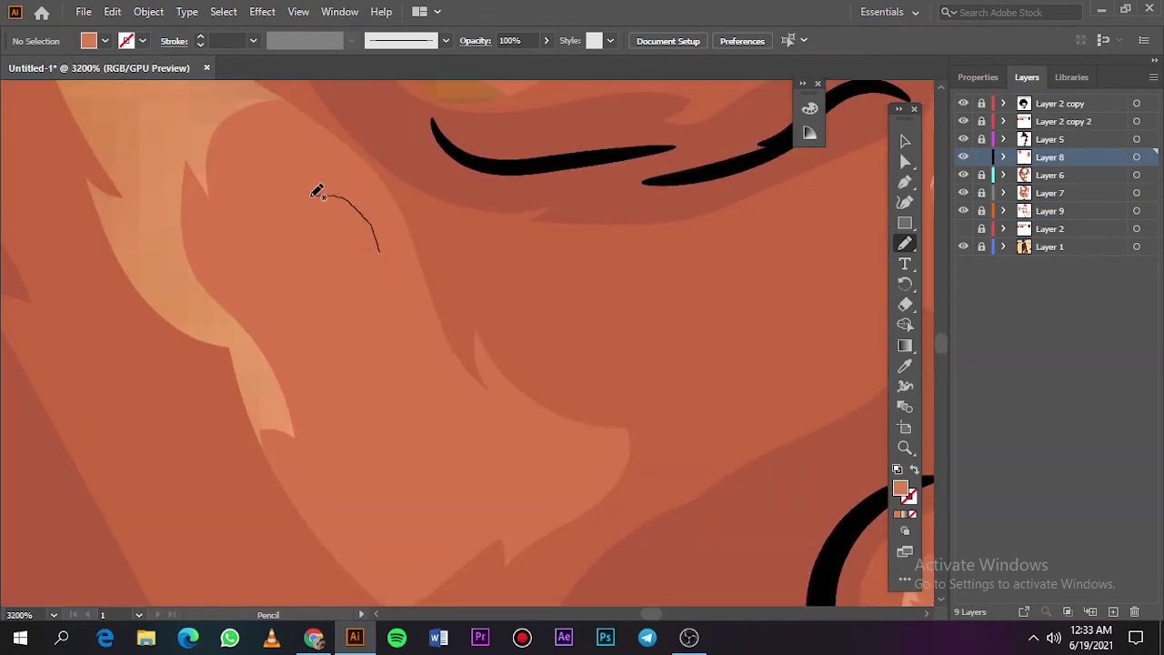
pyautogui.moveTo(257, 271); pyautogui.dragTo(406, 537)
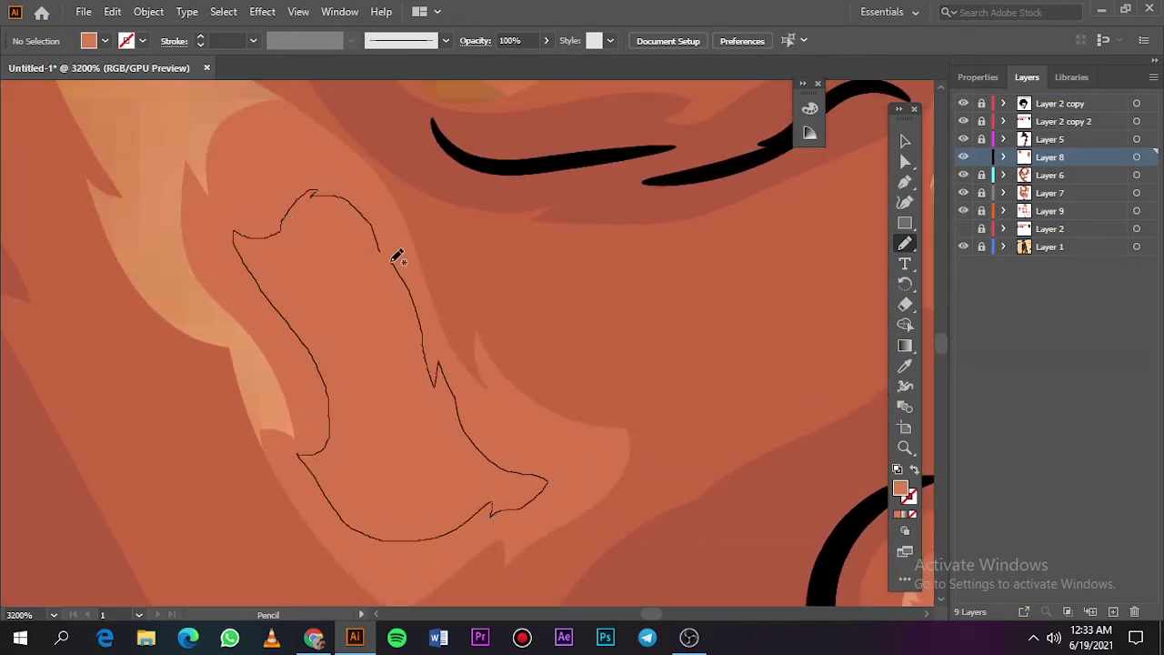
pyautogui.moveTo(548, 473); pyautogui.dragTo(380, 244)
pyautogui.hotkey('ctrl', '0')
pyautogui.click(963, 248)
pyautogui.click(963, 248)
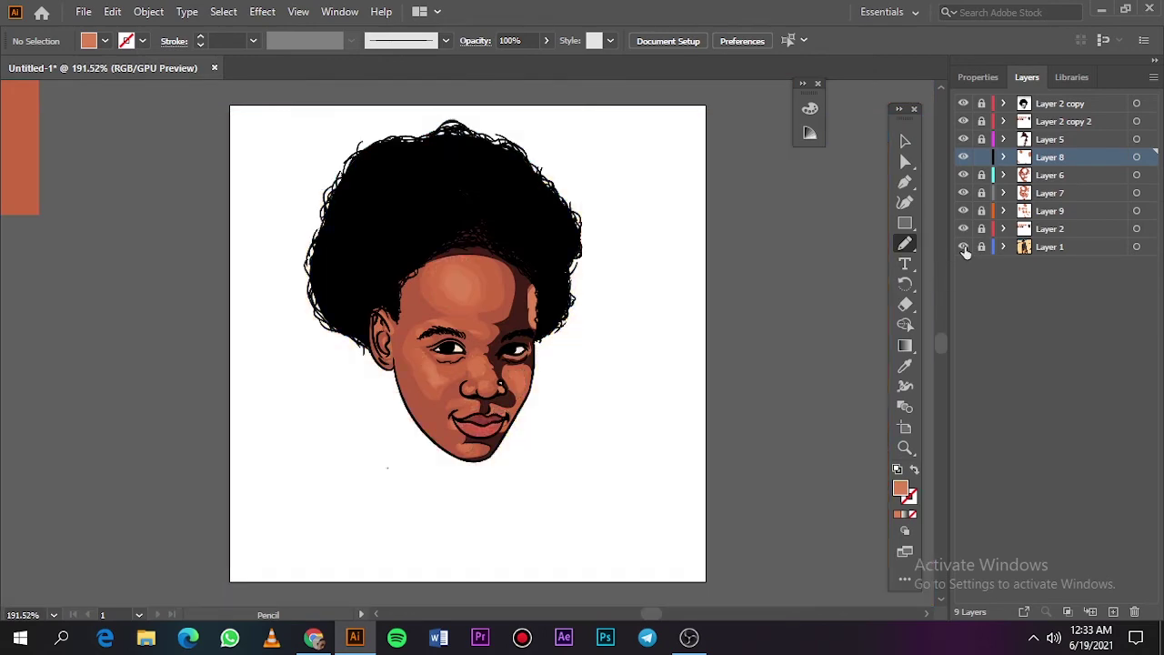
# Draw a shading shape on the lower lip.
pyautogui.scroll(6, 473, 428)
pyautogui.scroll(3, 444, 337)
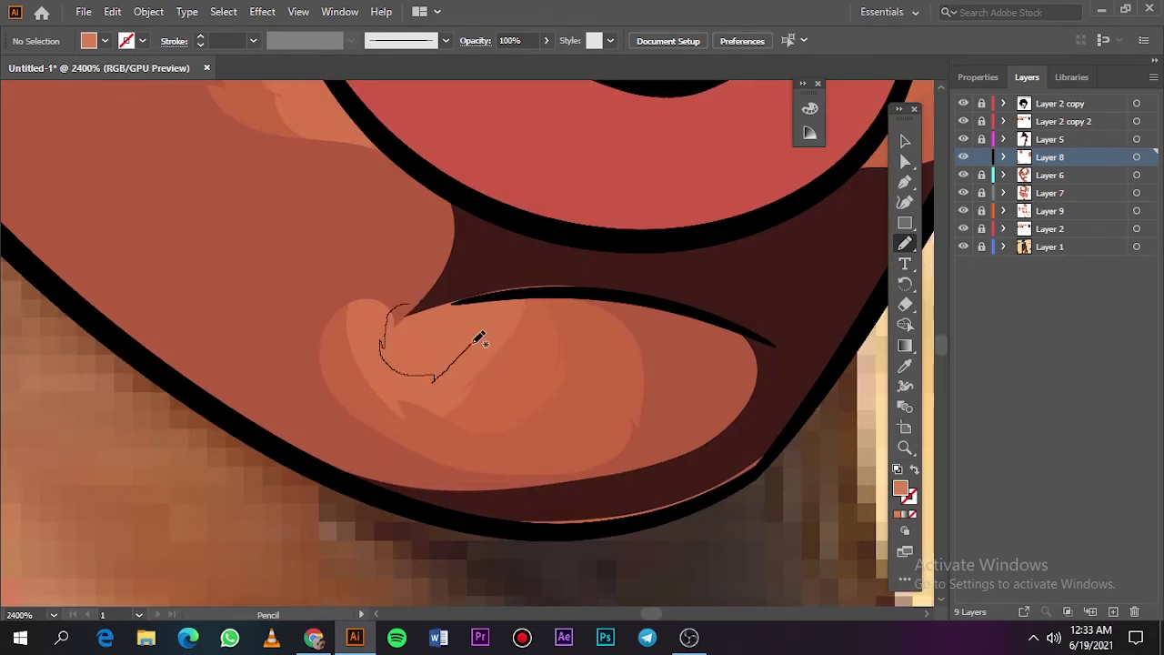
pyautogui.moveTo(480, 338); pyautogui.dragTo(409, 305)
pyautogui.moveTo(405, 355)
pyautogui.mouseDown()
pyautogui.moveTo(380, 309)
pyautogui.moveTo(426, 338)
pyautogui.mouseUp()
pyautogui.hotkey('ctrl', '0')
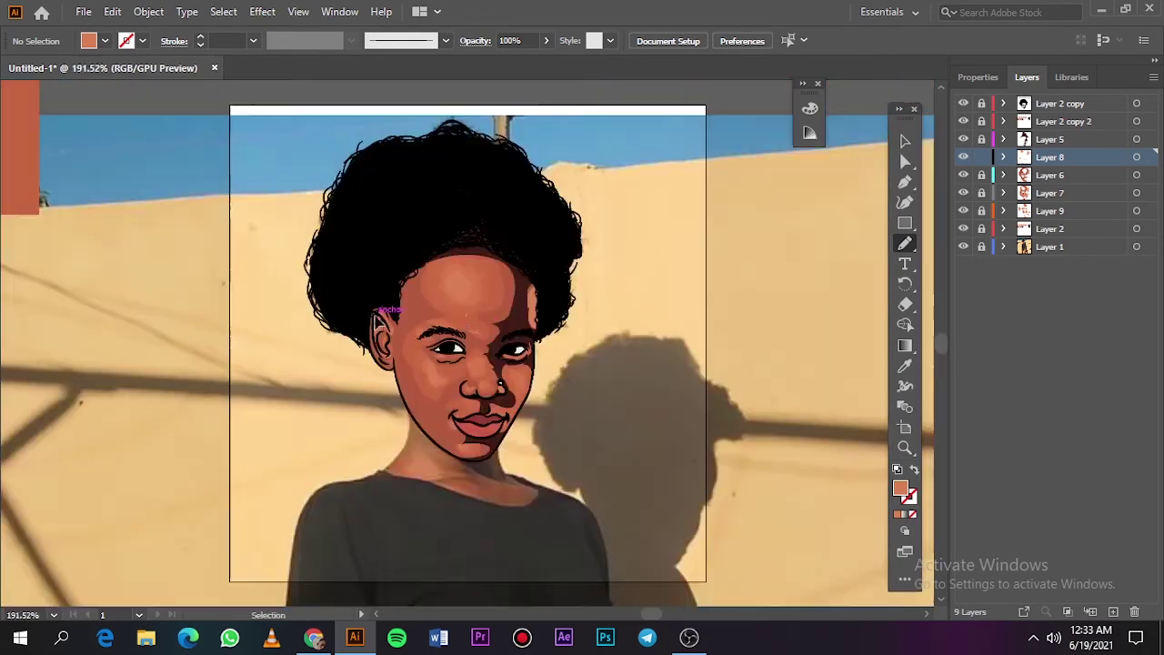
pyautogui.scroll(8, 488, 377)
# Add highlight and shading shapes around the nostril and a thin one at the lip corner.
pyautogui.moveTo(508, 428); pyautogui.dragTo(455, 389)
pyautogui.moveTo(514, 423); pyautogui.dragTo(514, 422)
pyautogui.moveTo(367, 449)
pyautogui.mouseDown()
pyautogui.moveTo(380, 420)
pyautogui.moveTo(364, 453)
pyautogui.mouseUp()
pyautogui.scroll(3, 430, 255)
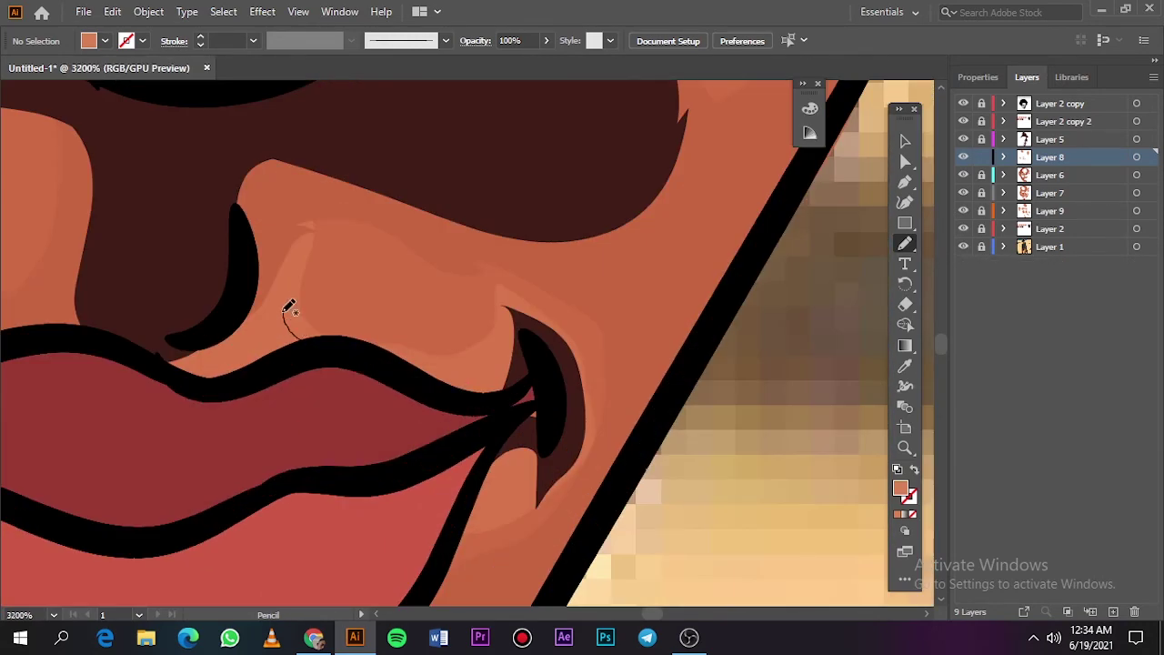
pyautogui.moveTo(289, 307); pyautogui.dragTo(299, 336)
pyautogui.moveTo(458, 392); pyautogui.dragTo(451, 389)
# Fit the whole artboard in view and hide the reference photo layer.
pyautogui.hotkey('ctrl', '0')
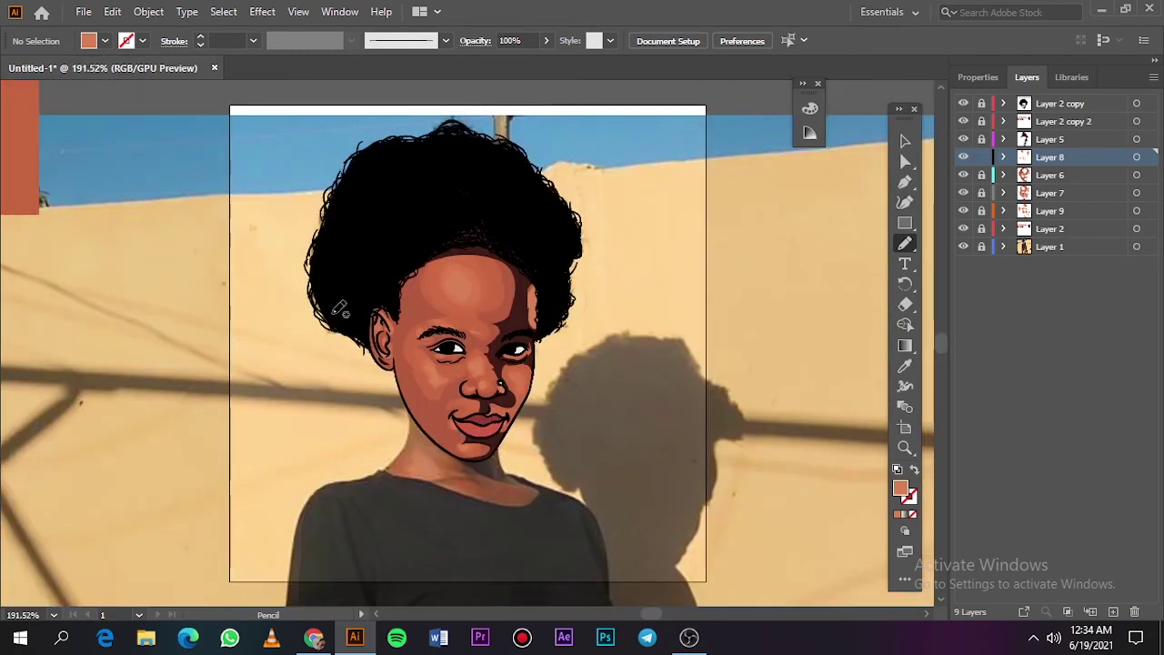
pyautogui.scroll(7, 380, 289)
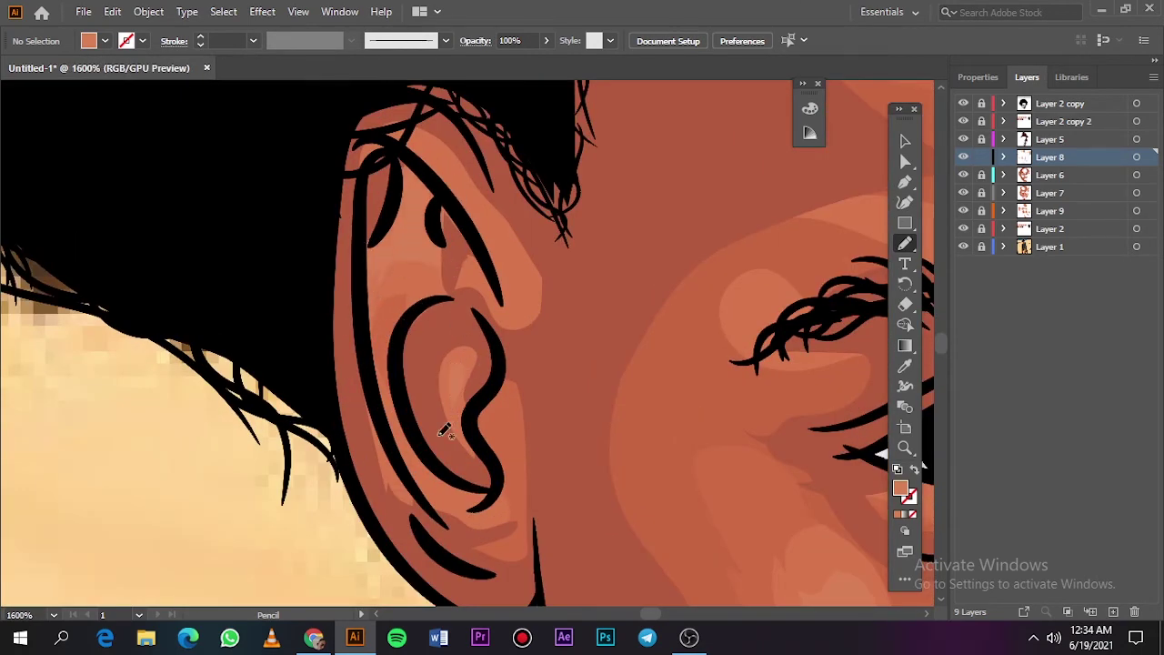
pyautogui.scroll(-1, 444, 431)
pyautogui.scroll(3, 501, 366)
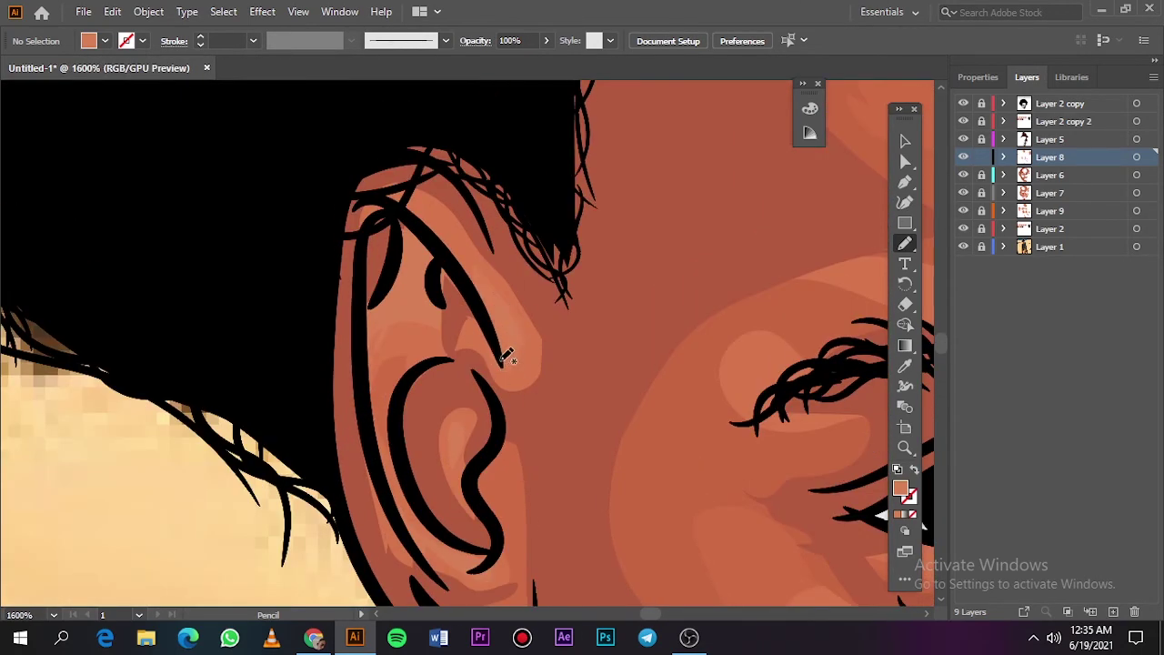
pyautogui.hotkey('ctrl', '0')
pyautogui.click(963, 247)
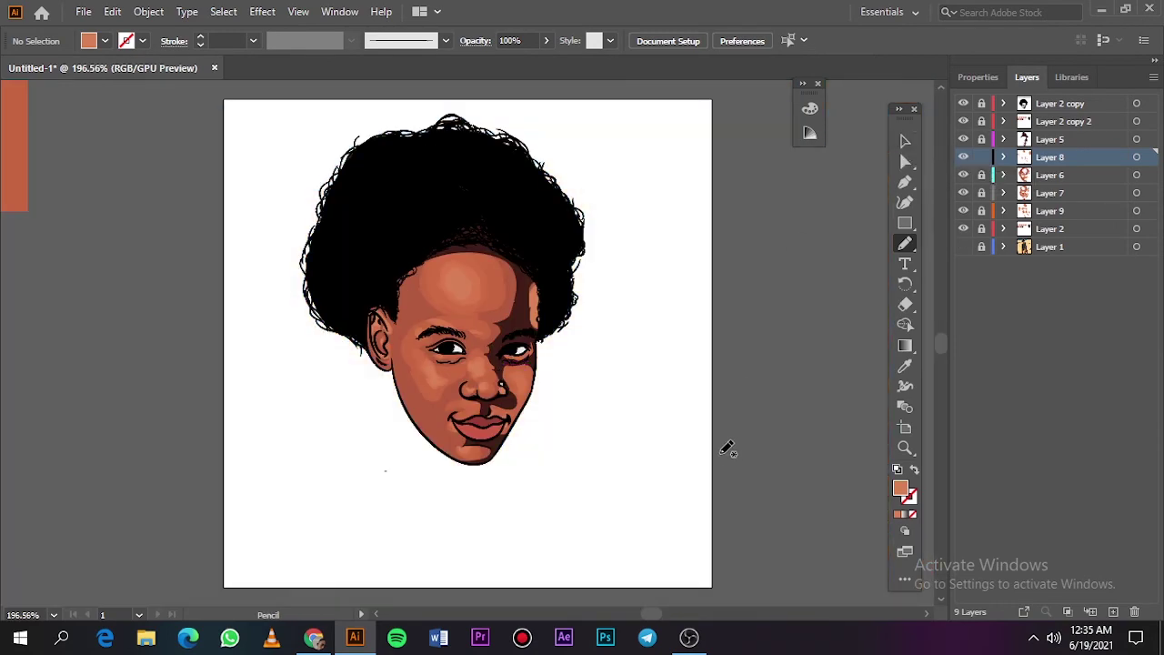
# Sample the eye white with the Eyedropper and darken it to a light grey fill.
pyautogui.scroll(5, 450, 383)
pyautogui.scroll(4, 437, 346)
pyautogui.press('i')
pyautogui.click(436, 345)
pyautogui.doubleClick(901, 488)
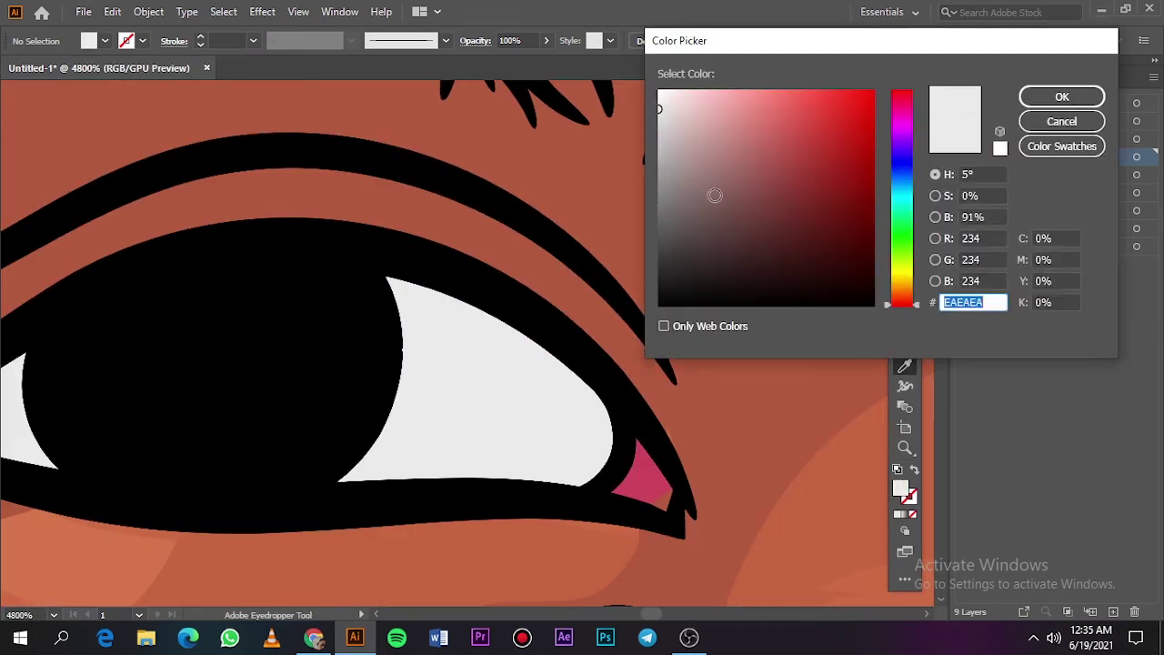
pyautogui.click(691, 201)
pyautogui.click(1061, 96)
# Draw soft grey shadow shapes across both eye whites with the Pencil.
pyautogui.hscroll(-4, 390, 454)
pyautogui.press('n')
pyautogui.moveTo(823, 475); pyautogui.dragTo(628, 390)
pyautogui.moveTo(251, 397); pyautogui.dragTo(118, 424)
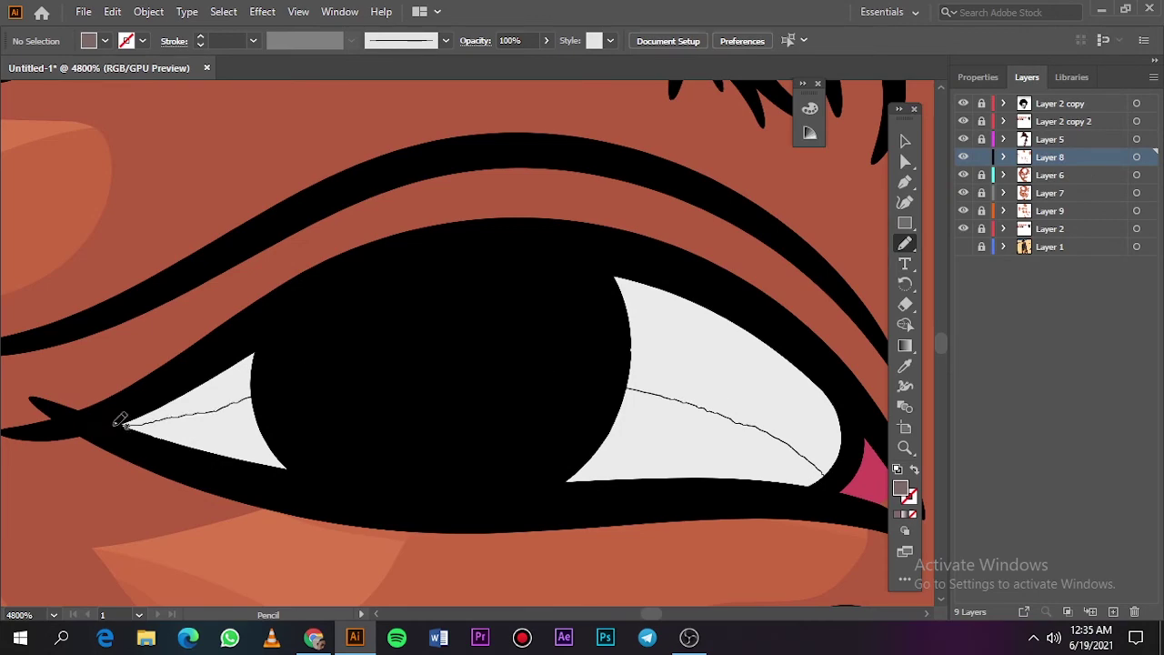
pyautogui.hotkey('ctrl', '0')
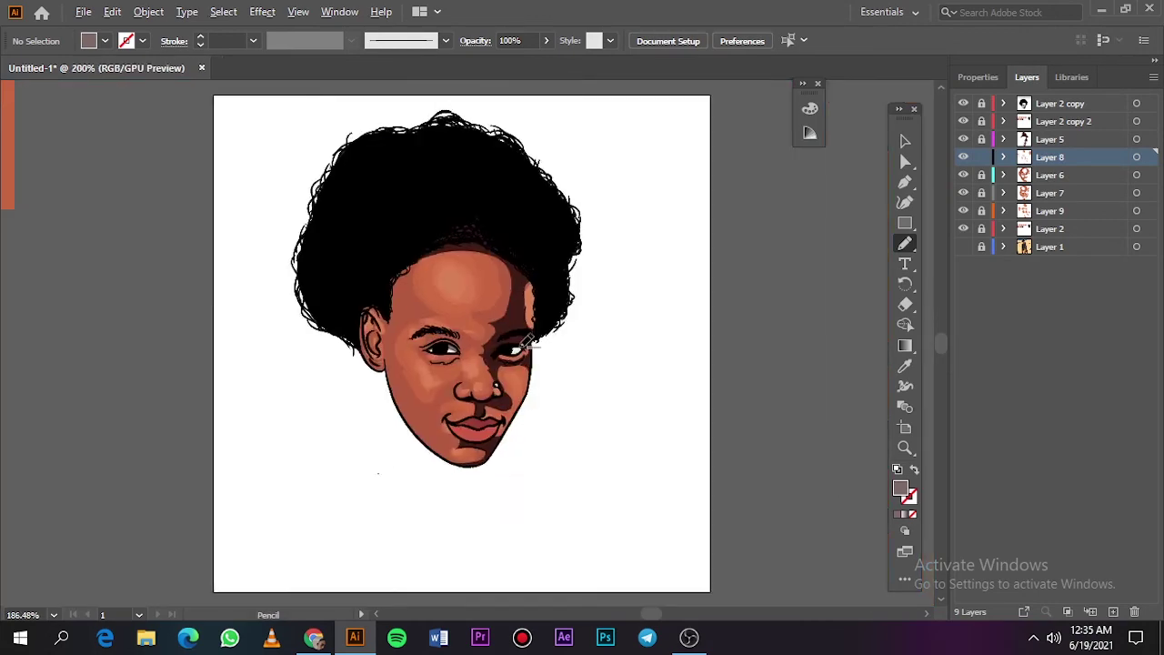
pyautogui.scroll(8, 491, 400)
pyautogui.moveTo(414, 426); pyautogui.dragTo(664, 406)
pyautogui.hotkey('ctrl', '0')
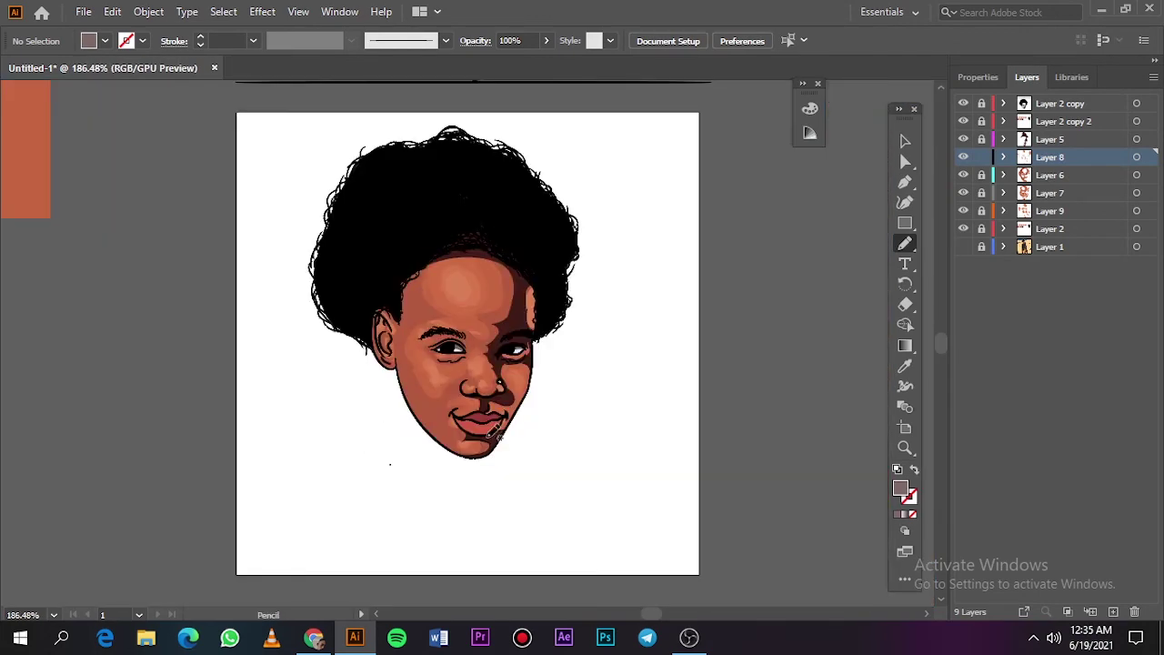
pyautogui.scroll(6, 390, 462)
# Sample the lip red and show the reference photo with Layer 2 hidden.
pyautogui.press('i')
pyautogui.click(436, 484)
pyautogui.doubleClick(900, 489)
pyautogui.click(1060, 94)
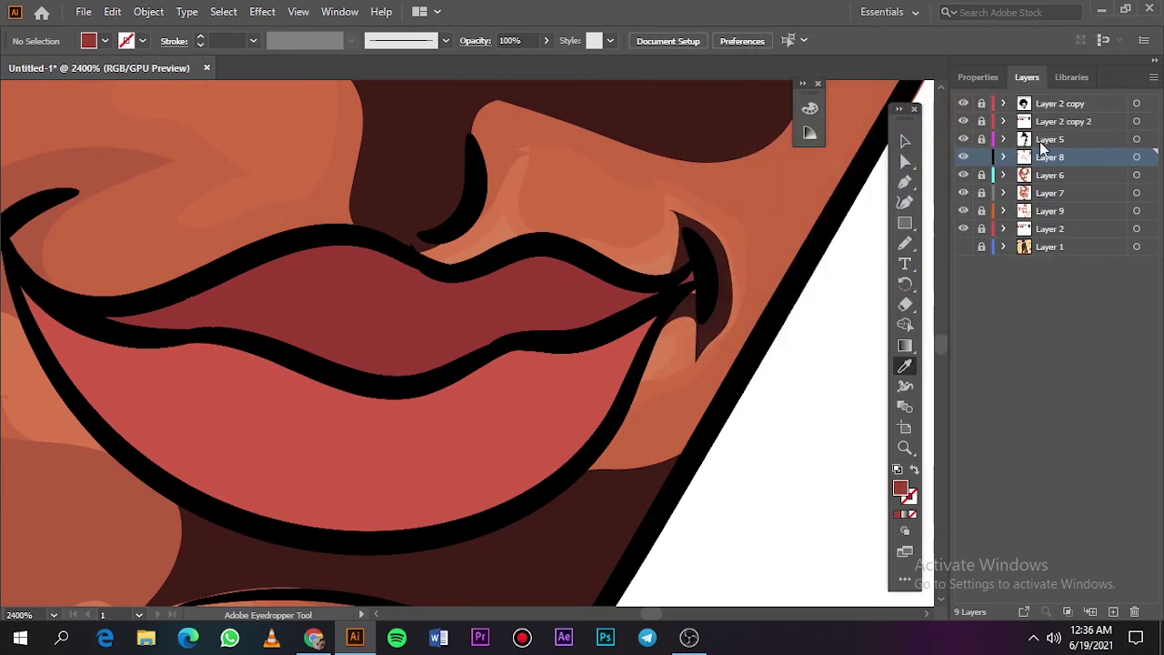
pyautogui.click(963, 246)
pyautogui.click(963, 229)
pyautogui.scroll(-2, 351, 514)
pyautogui.scroll(1, 352, 515)
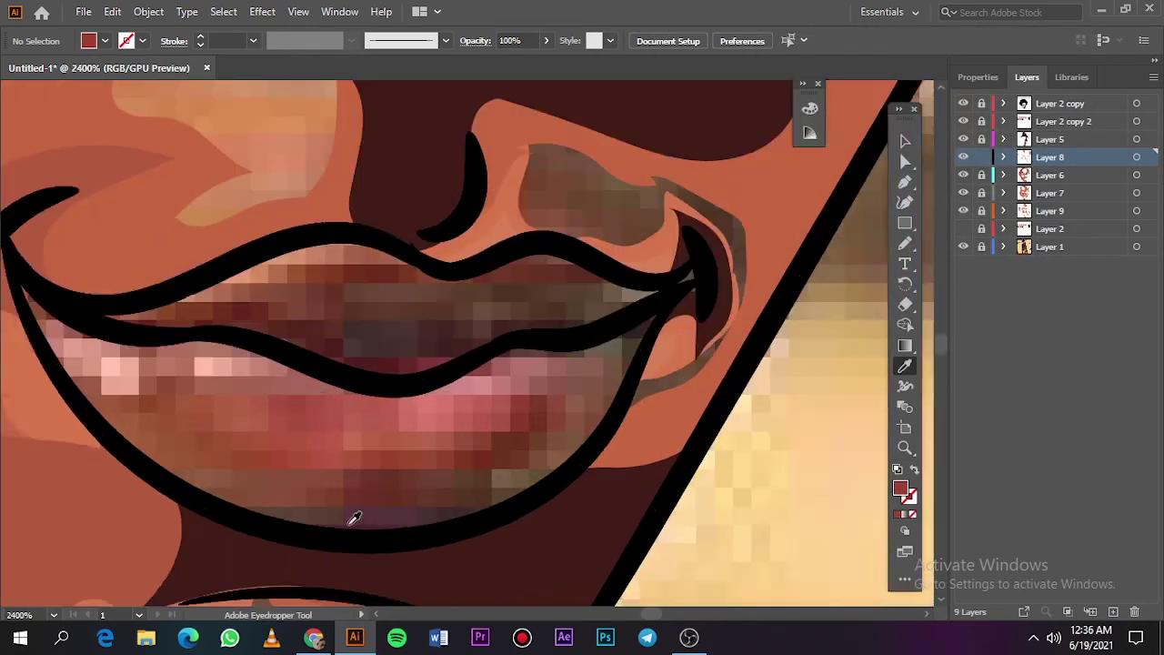
pyautogui.scroll(1, 351, 515)
# Trace a lower lip shading shape over the photo, then hide the photo and target Layer 6.
pyautogui.press('n')
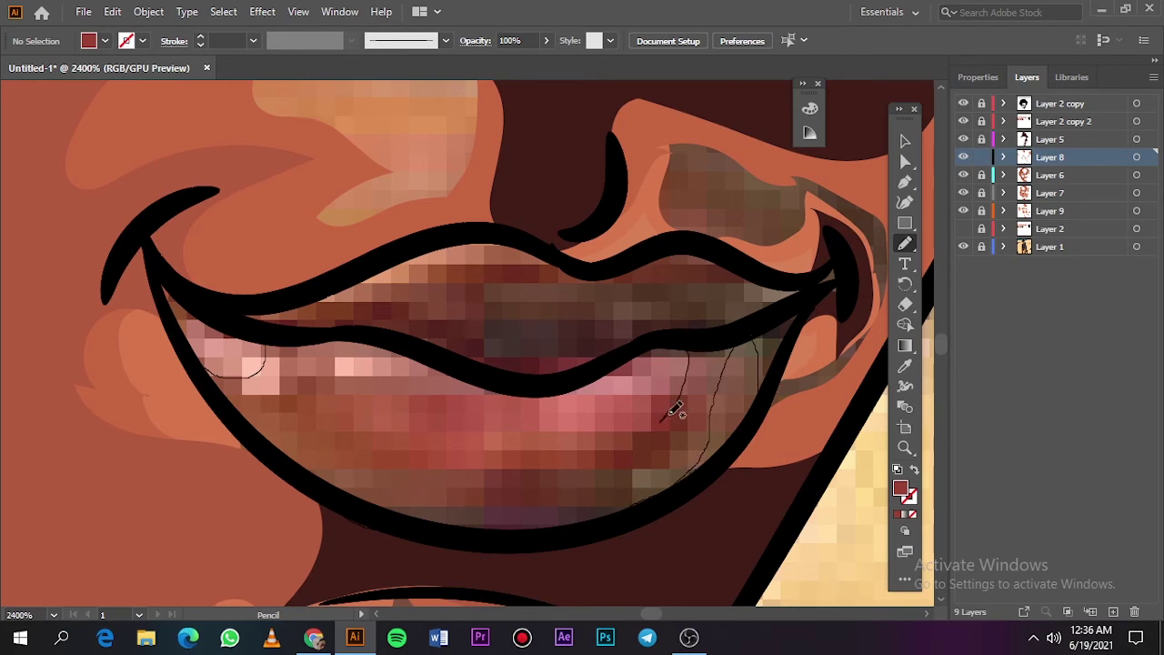
pyautogui.moveTo(509, 459); pyautogui.dragTo(333, 405)
pyautogui.moveTo(297, 338); pyautogui.dragTo(289, 337)
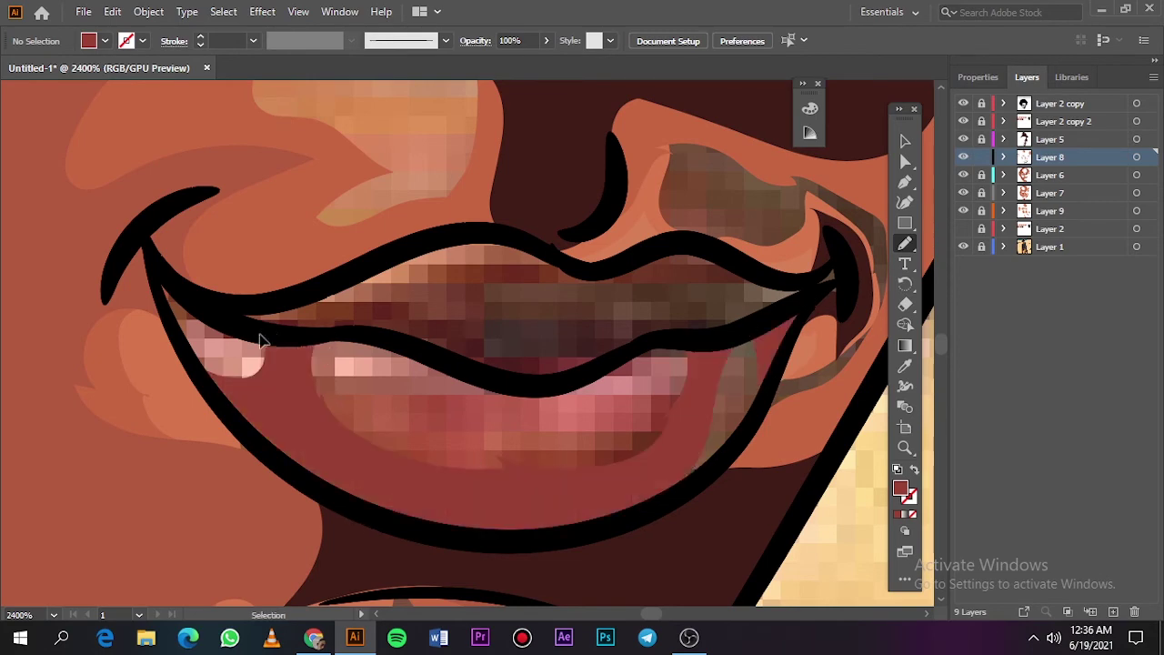
pyautogui.hotkey('ctrl', '0')
pyautogui.click(964, 246)
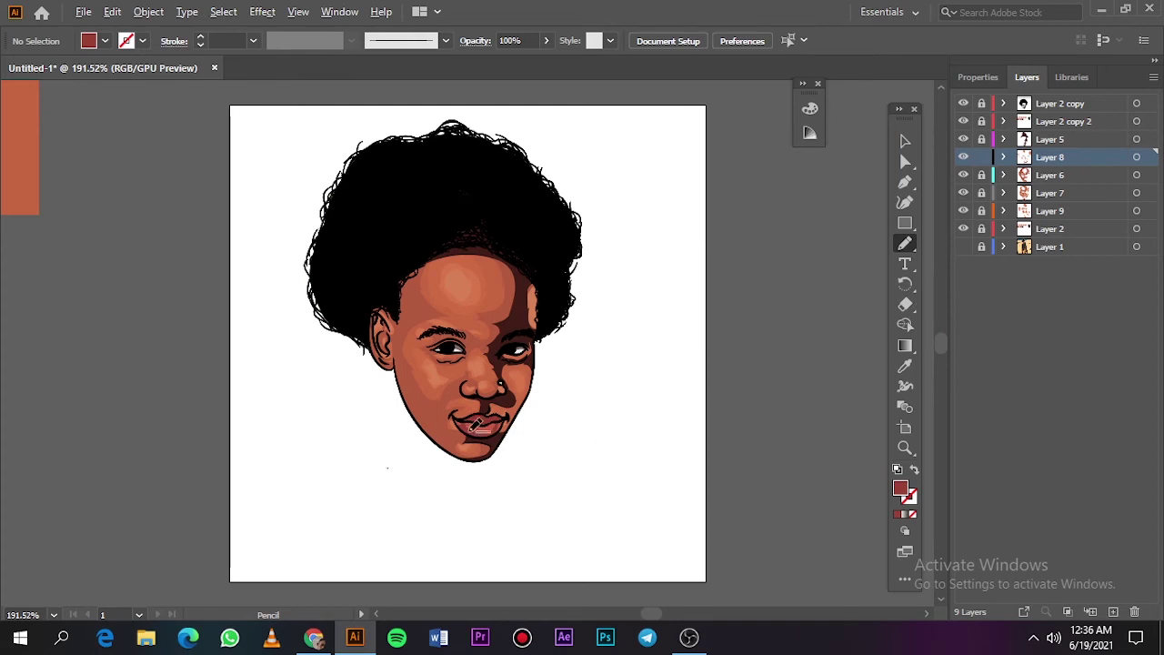
pyautogui.scroll(5, 479, 425)
pyautogui.click(987, 177)
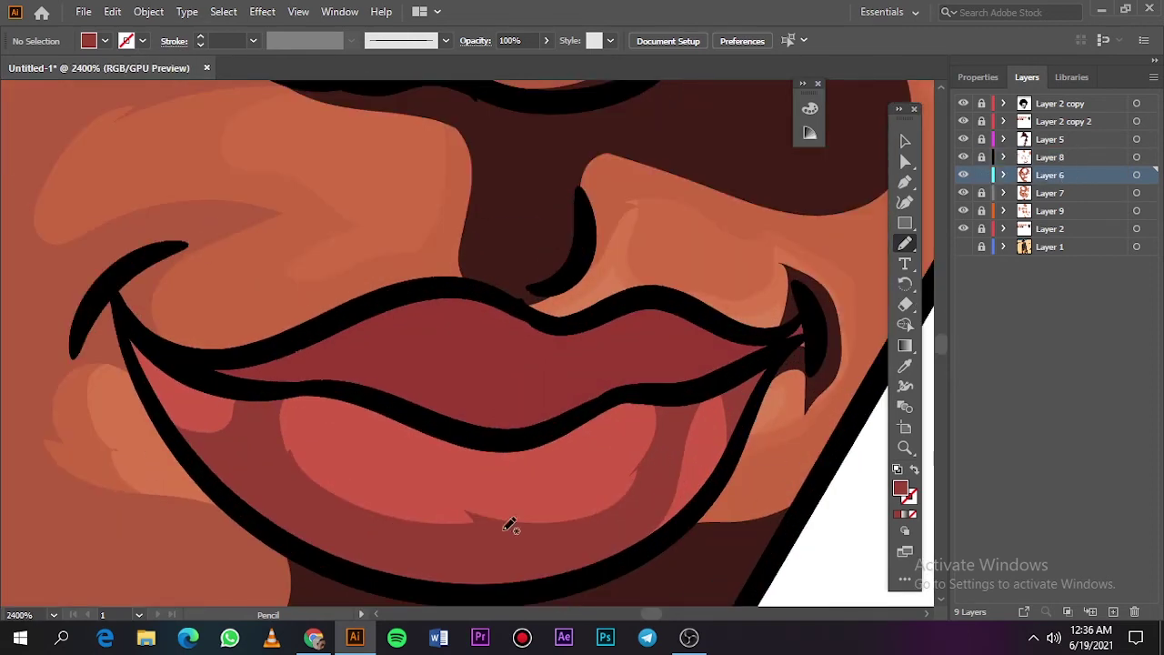
# Set the fill to a lighter red for lip highlights.
pyautogui.doubleClick(900, 489)
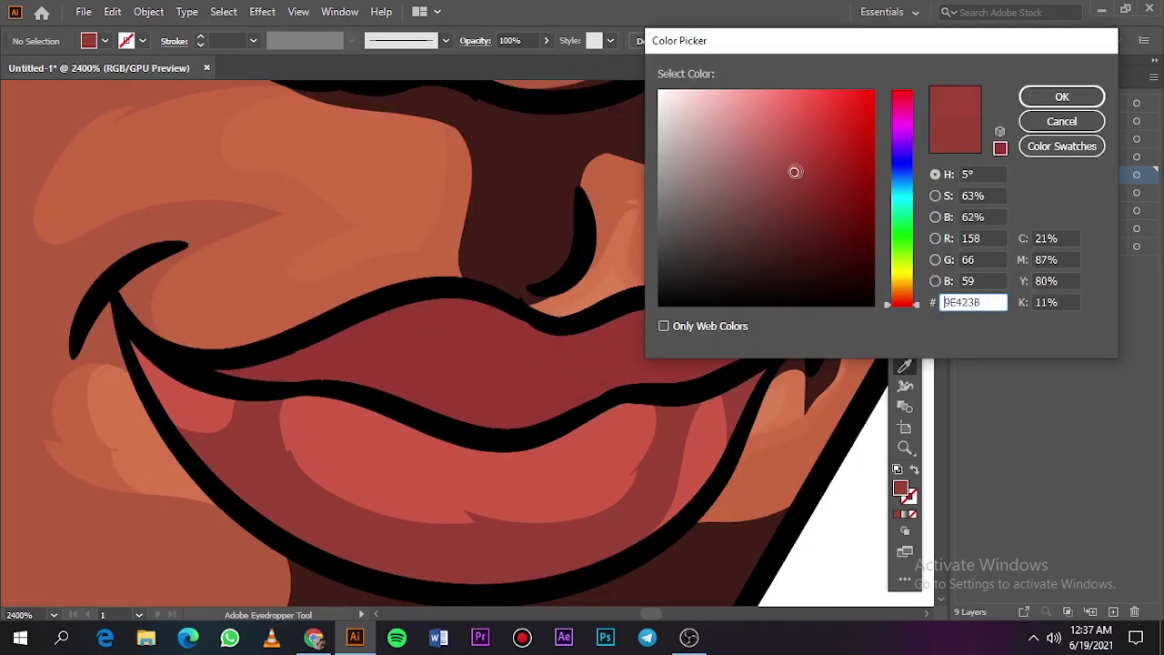
pyautogui.click(1061, 96)
pyautogui.doubleClick(900, 489)
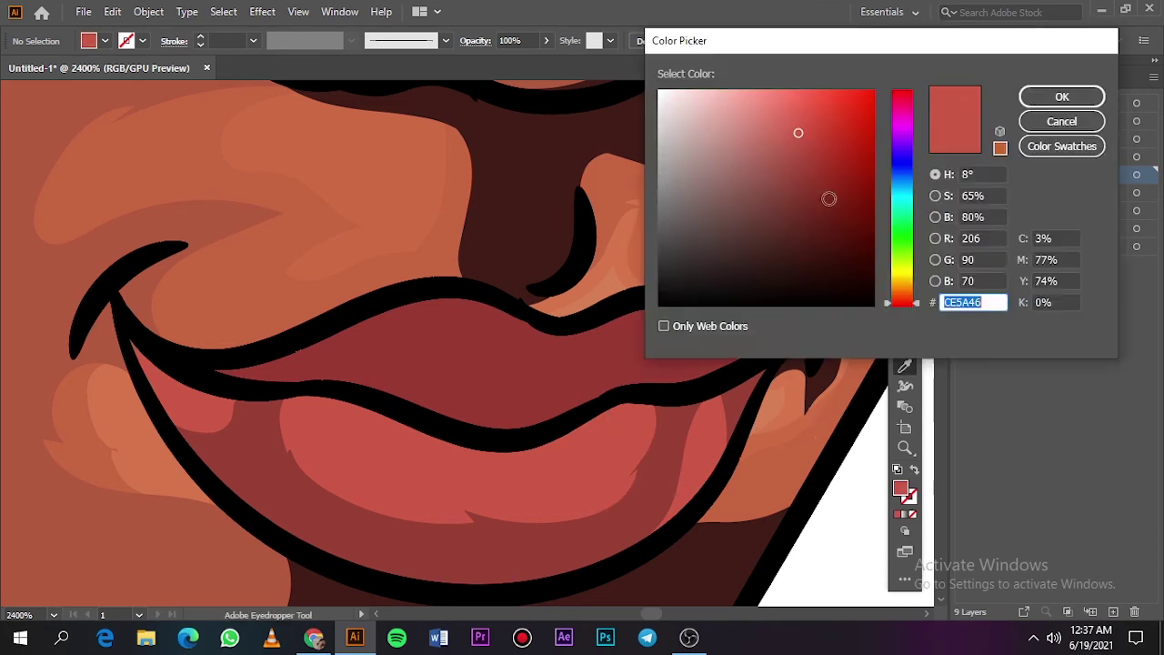
pyautogui.click(792, 156)
pyautogui.click(1033, 98)
# Draw lighter red highlight shapes across the lower lip's right side, middle and left.
pyautogui.moveTo(642, 535); pyautogui.dragTo(704, 452)
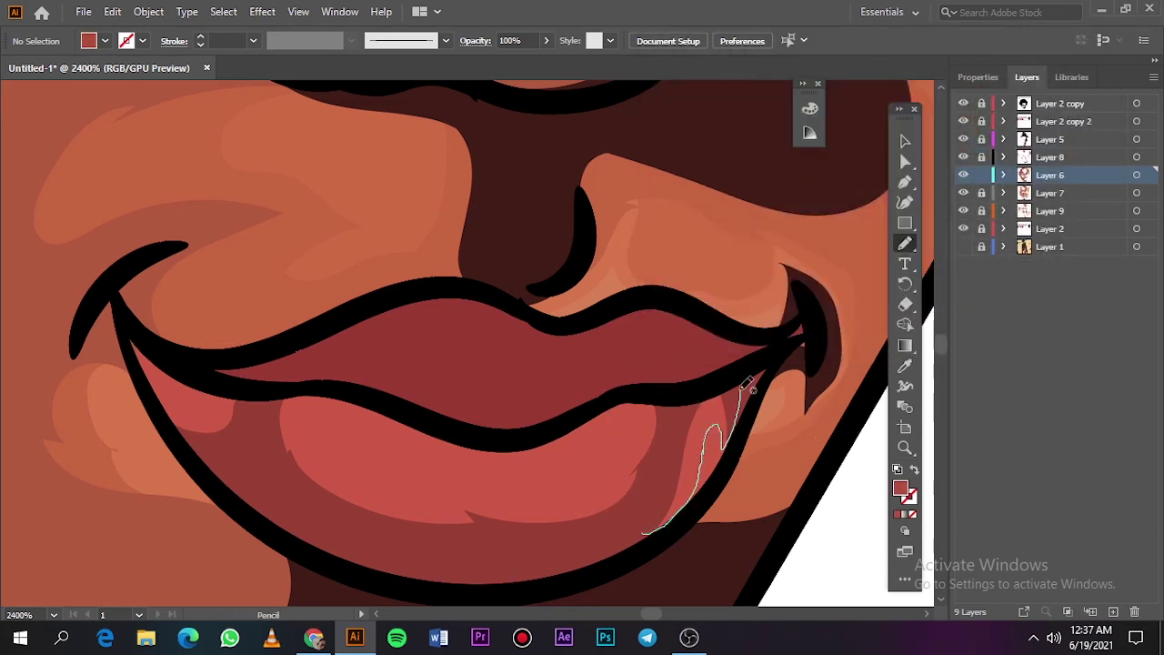
pyautogui.moveTo(741, 388); pyautogui.dragTo(643, 537)
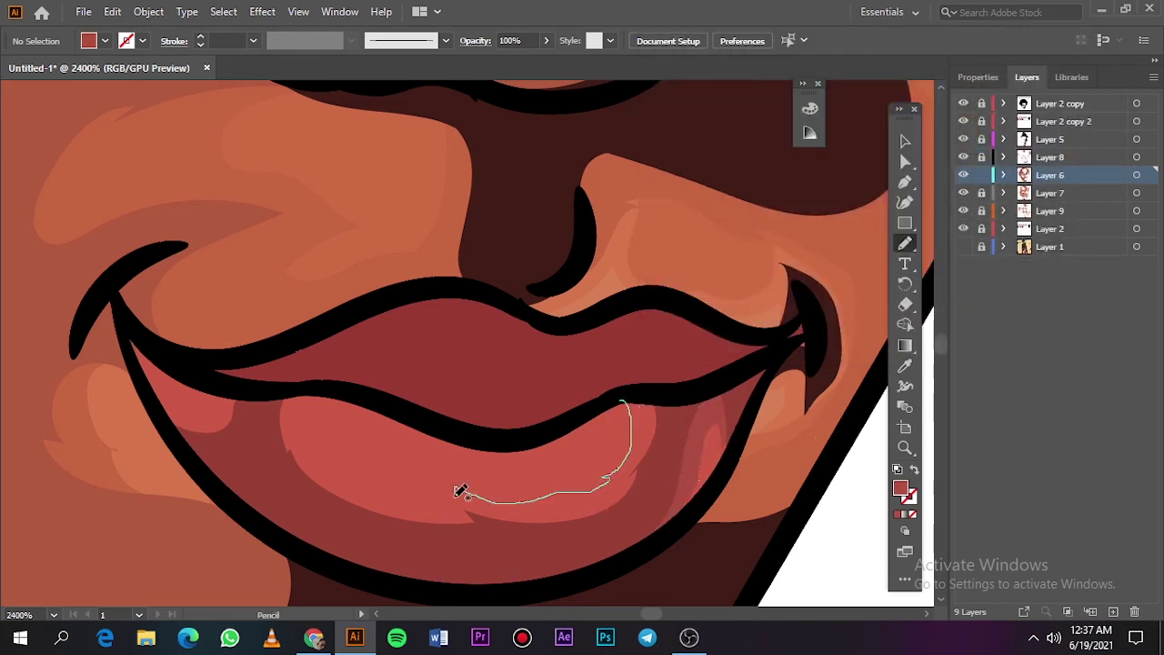
pyautogui.moveTo(461, 492); pyautogui.dragTo(618, 394)
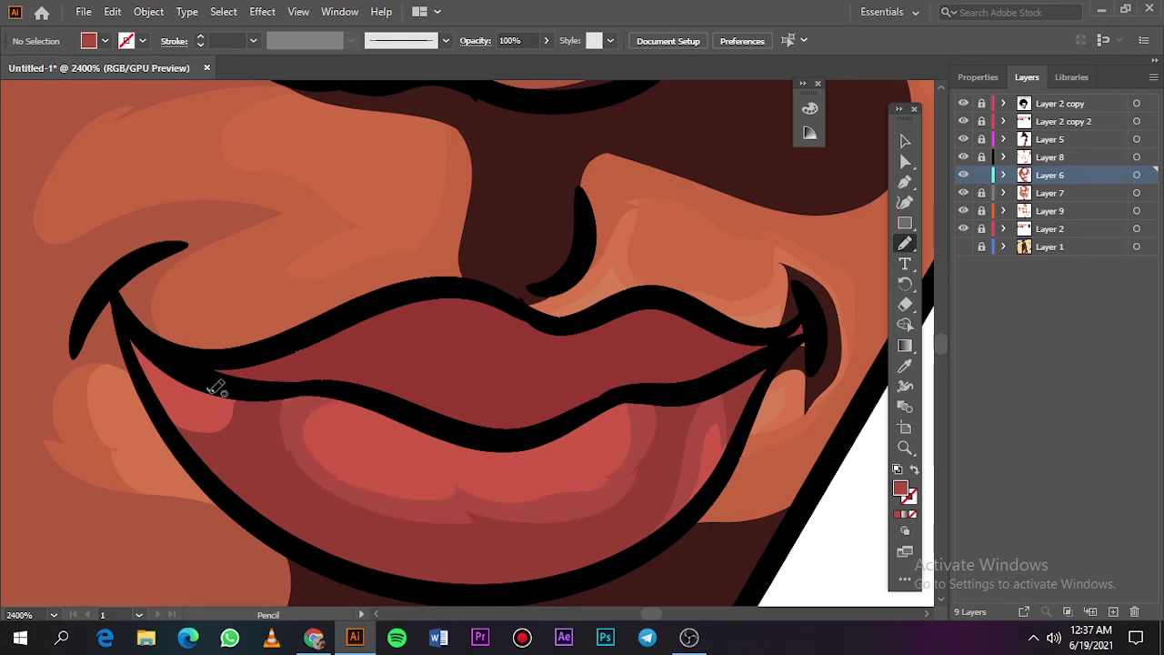
pyautogui.moveTo(216, 388); pyautogui.dragTo(219, 400)
pyautogui.hotkey('ctrl', '0')
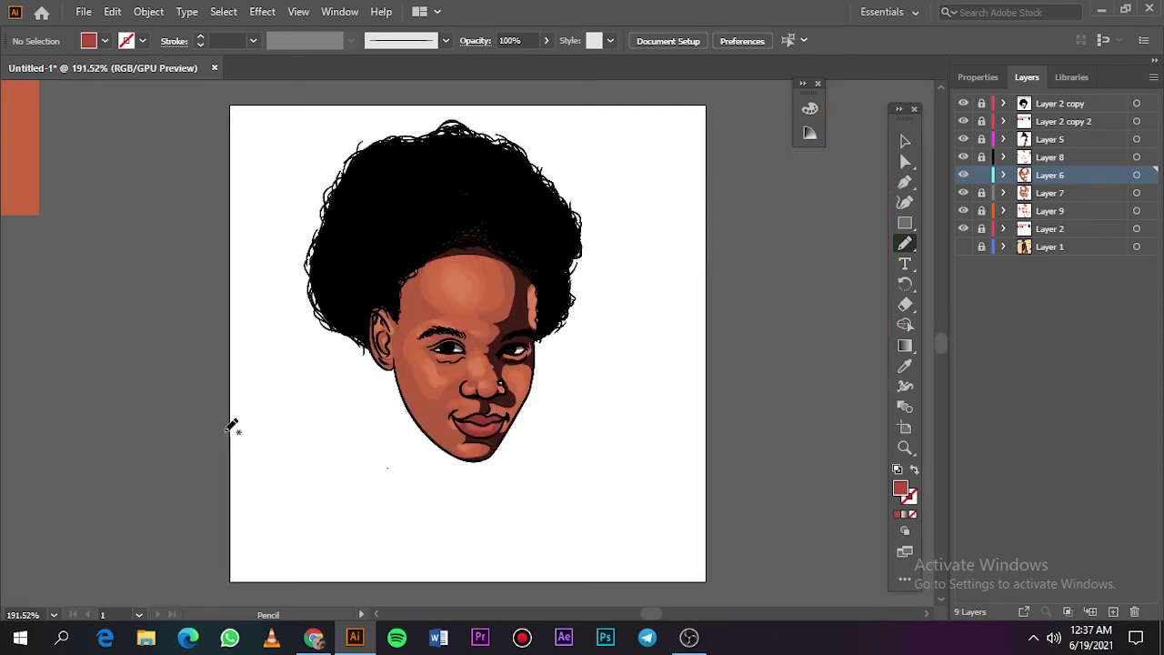
pyautogui.scroll(5, 544, 431)
pyautogui.scroll(3, 426, 325)
# Select the lower lip highlight to check its fill colour, then deselect.
pyautogui.press('v')
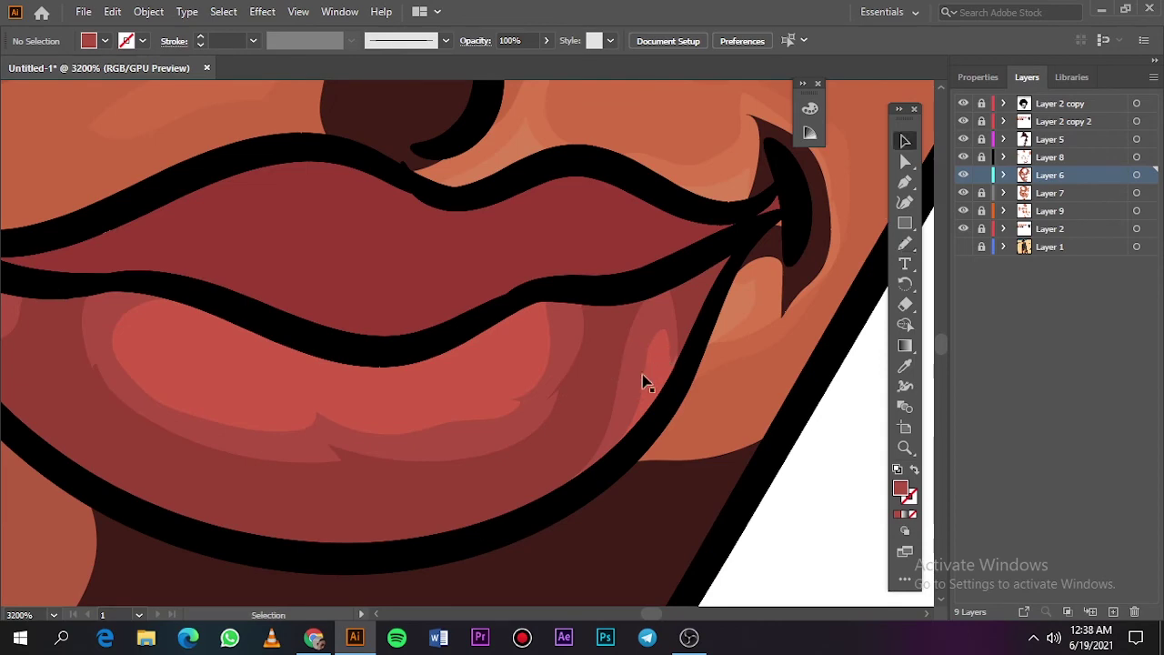
pyautogui.click(644, 381)
pyautogui.hscroll(-5, 355, 430)
pyautogui.press('i')
pyautogui.doubleClick(901, 488)
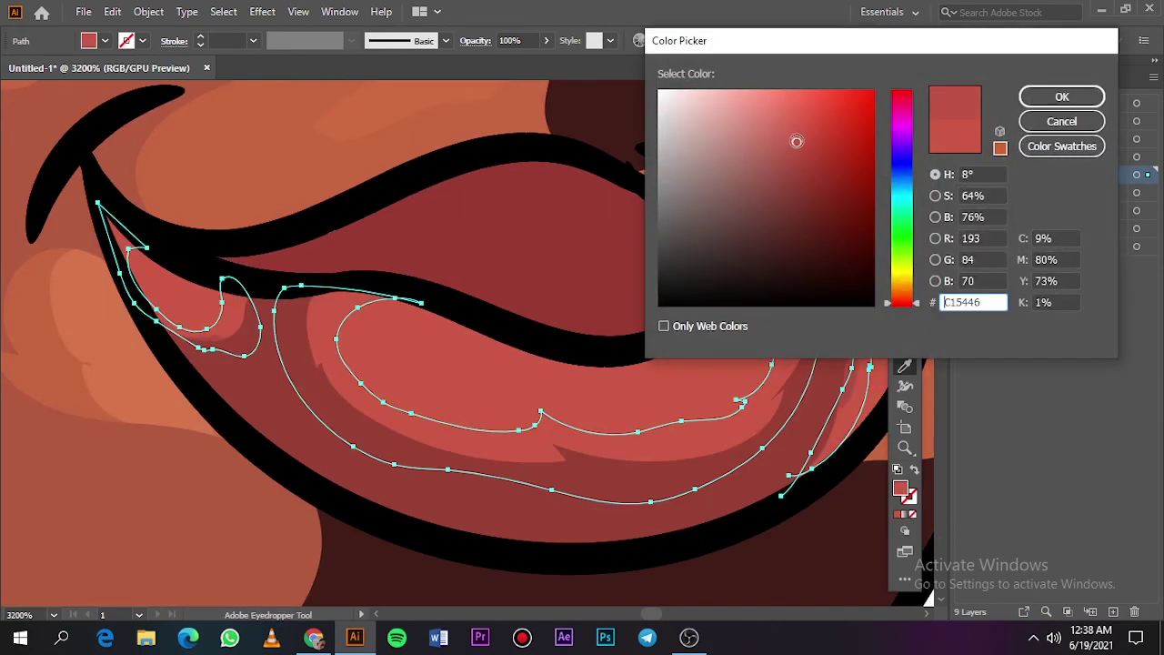
pyautogui.press('Escape')
pyautogui.hotkey('ctrl', 'shift', 'a')
pyautogui.hscroll(5, 714, 395)
# Sample the upper lip and set the fill to a deeper red, #993B34.
pyautogui.click(624, 222)
pyautogui.doubleClick(900, 488)
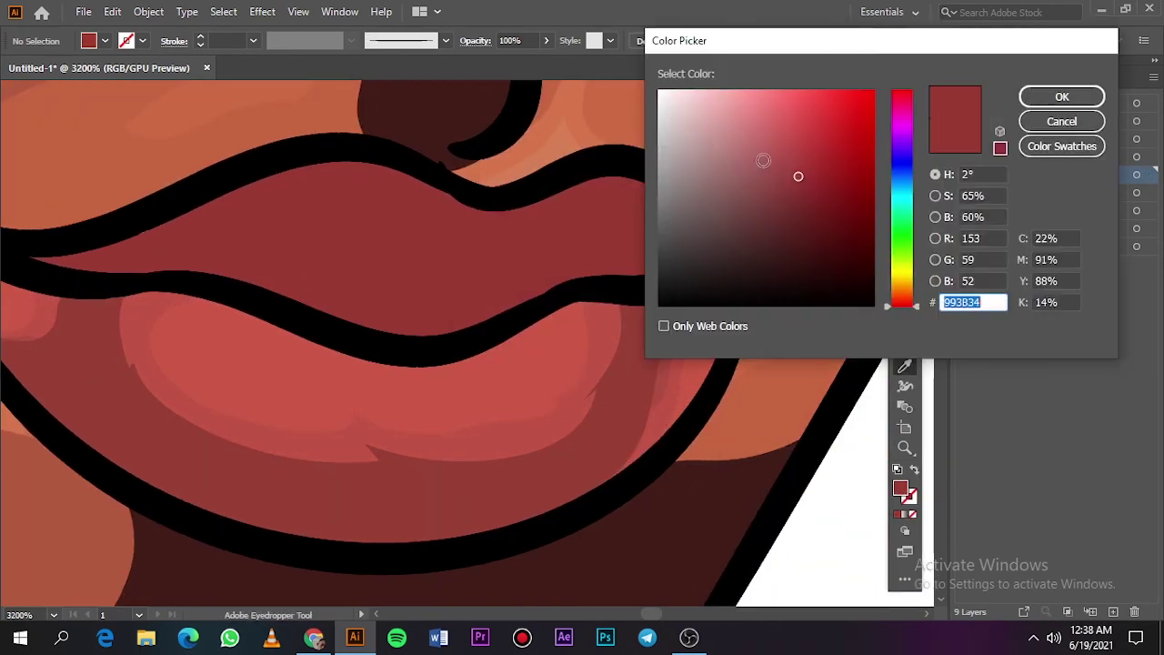
pyautogui.click(794, 202)
pyautogui.press('Return')
# Draw a dark red shading line along the upper lip, then restore the artwork layer.
pyautogui.click(963, 228)
pyautogui.press('n')
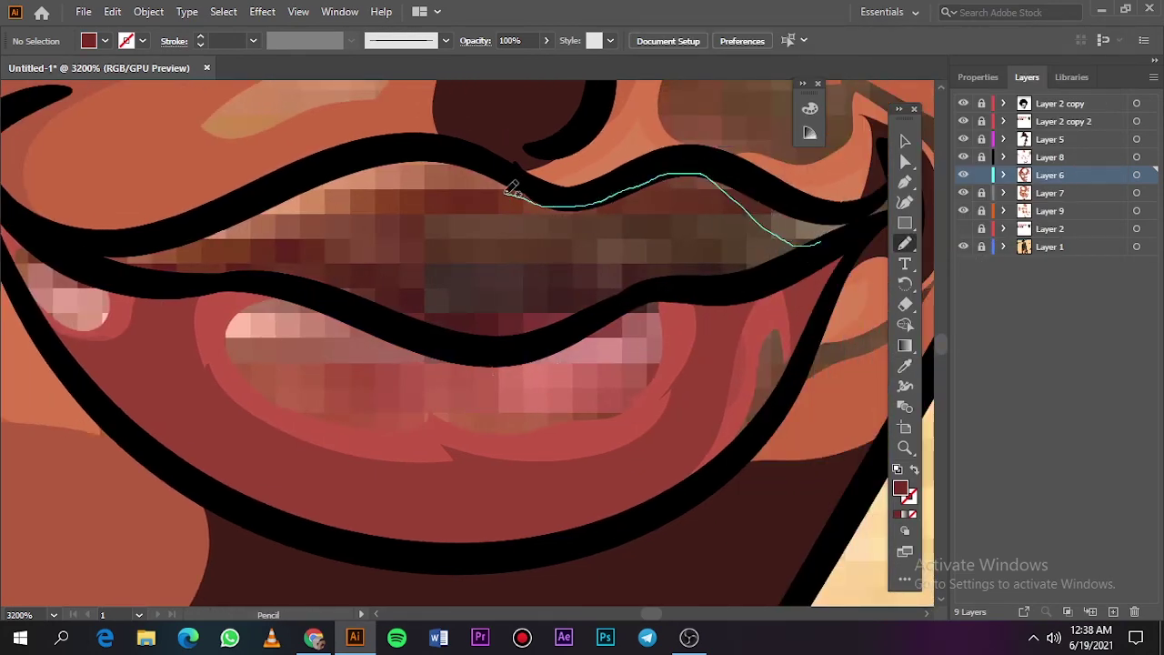
pyautogui.moveTo(512, 188); pyautogui.dragTo(249, 266)
pyautogui.hotkey('ctrl', '0')
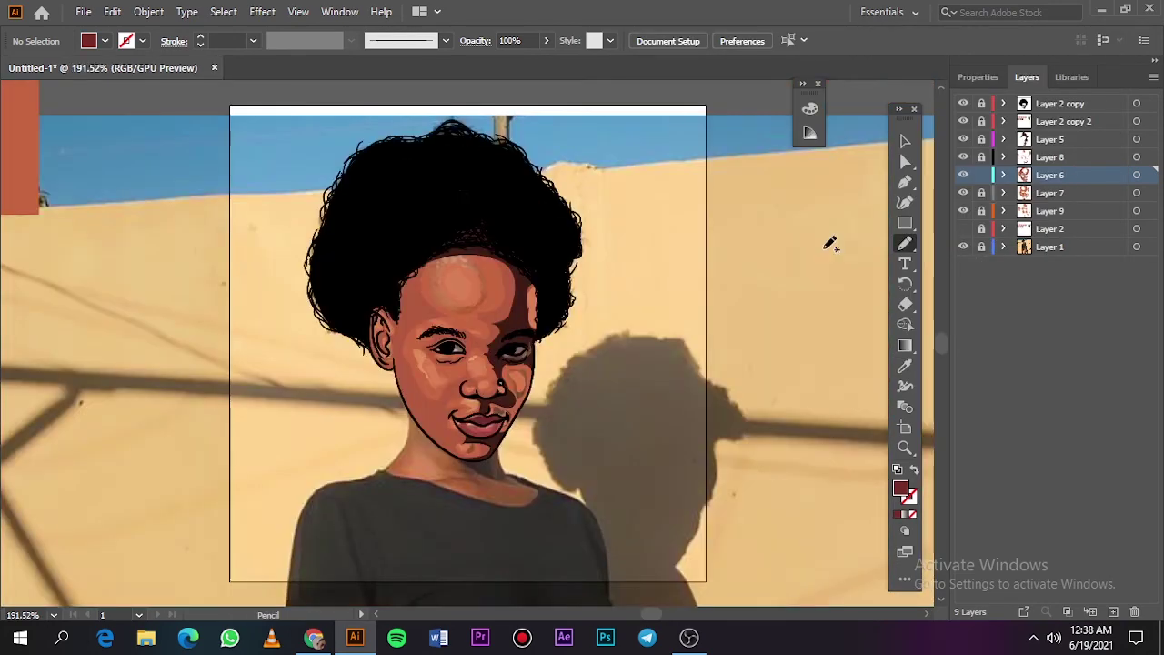
pyautogui.click(964, 229)
pyautogui.click(964, 247)
# Add a new shading layer above Layer 2.
pyautogui.click(1049, 229)
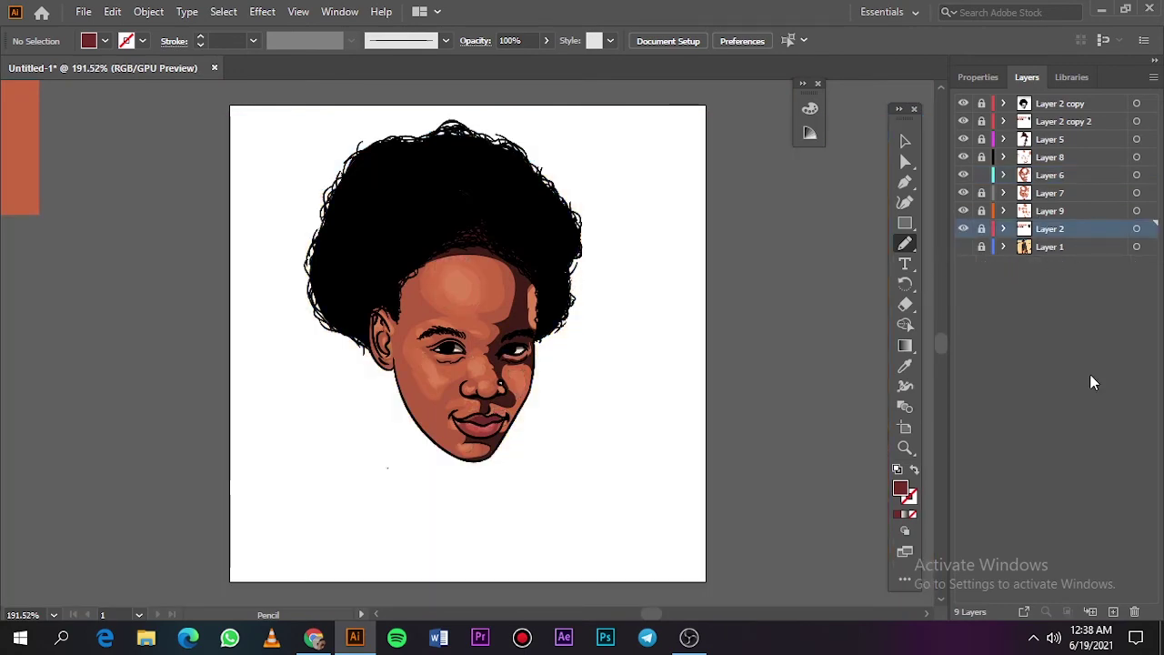
pyautogui.click(1113, 611)
pyautogui.scroll(10, 509, 455)
pyautogui.press('i')
pyautogui.doubleClick(900, 488)
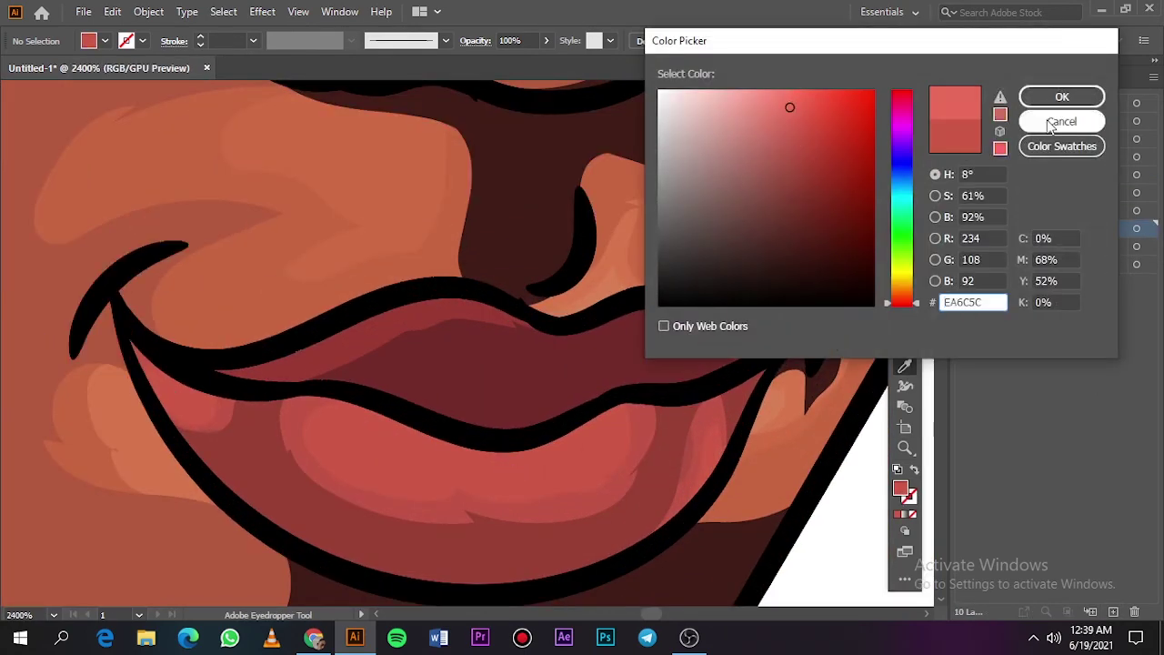
pyautogui.click(1061, 121)
# Draw a pink highlight shape across the lower lip.
pyautogui.press('n')
pyautogui.moveTo(155, 348)
pyautogui.mouseDown()
pyautogui.moveTo(326, 375)
pyautogui.moveTo(320, 393)
pyautogui.mouseUp()
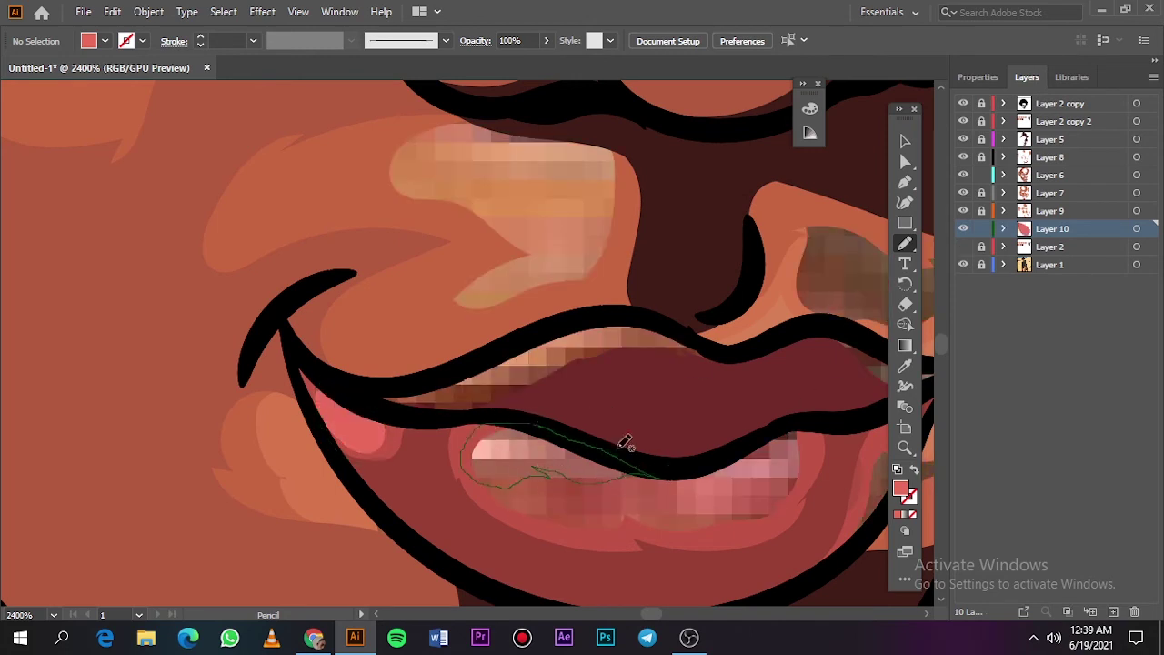
pyautogui.moveTo(625, 442); pyautogui.dragTo(635, 467)
pyautogui.moveTo(635, 467); pyautogui.dragTo(777, 473)
pyautogui.moveTo(800, 427); pyautogui.dragTo(804, 435)
# Sample the upper lip's dark red and adjust it in the Color Picker.
pyautogui.press('i')
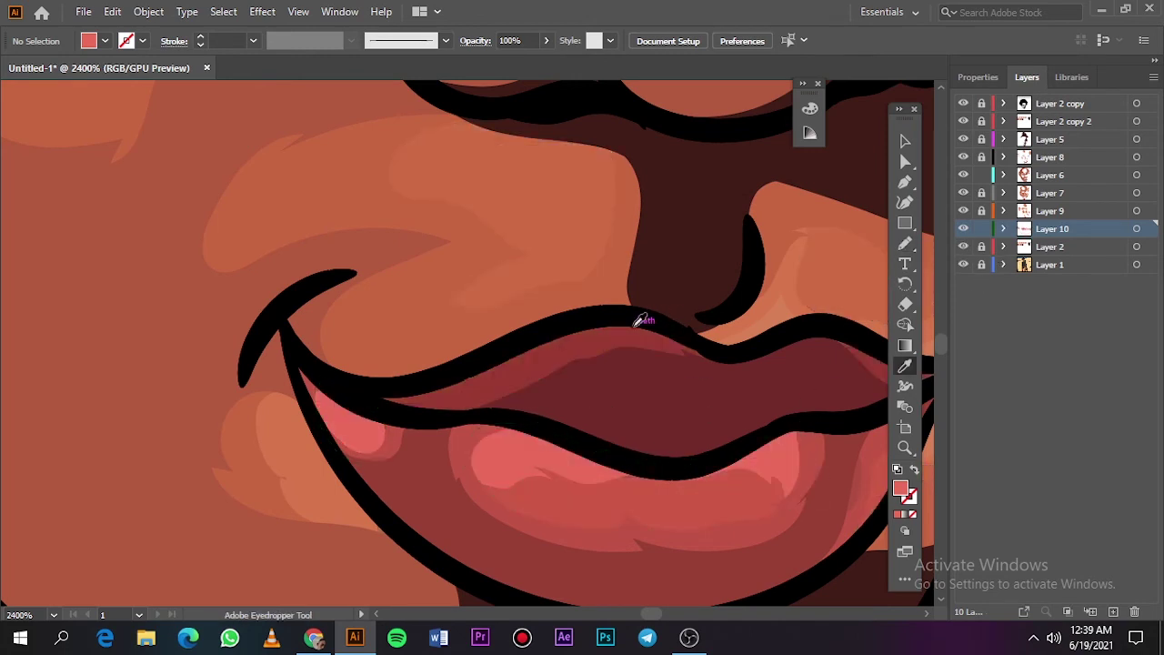
pyautogui.click(637, 327)
pyautogui.doubleClick(900, 489)
pyautogui.click(785, 140)
pyautogui.click(1062, 96)
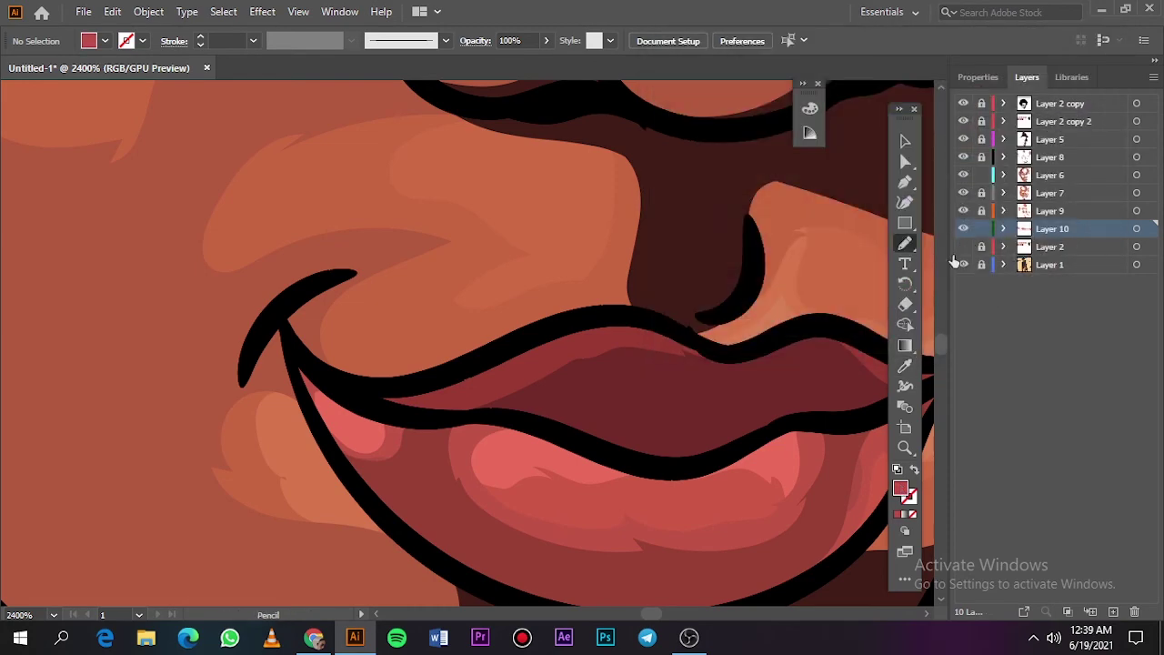
# Draw the dark red upper lip shading shape out to the mouth corner.
pyautogui.press('n')
pyautogui.moveTo(377, 395); pyautogui.dragTo(480, 415)
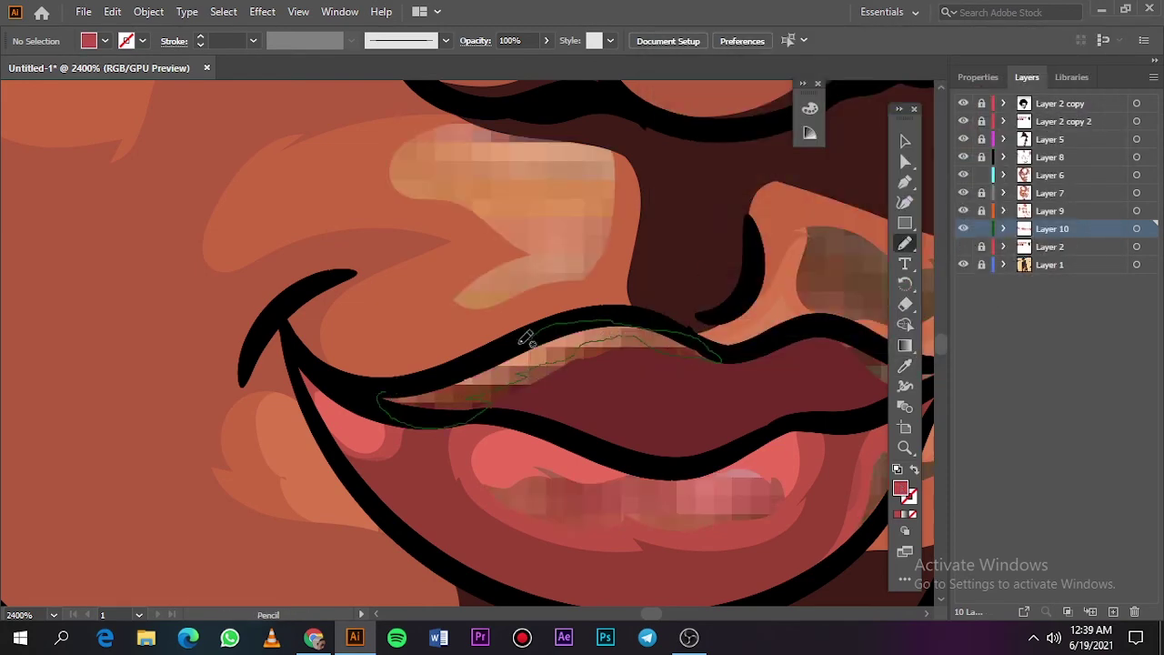
pyautogui.moveTo(394, 386); pyautogui.dragTo(393, 387)
pyautogui.hotkey('ctrl', '=')
pyautogui.moveTo(700, 357); pyautogui.dragTo(641, 401)
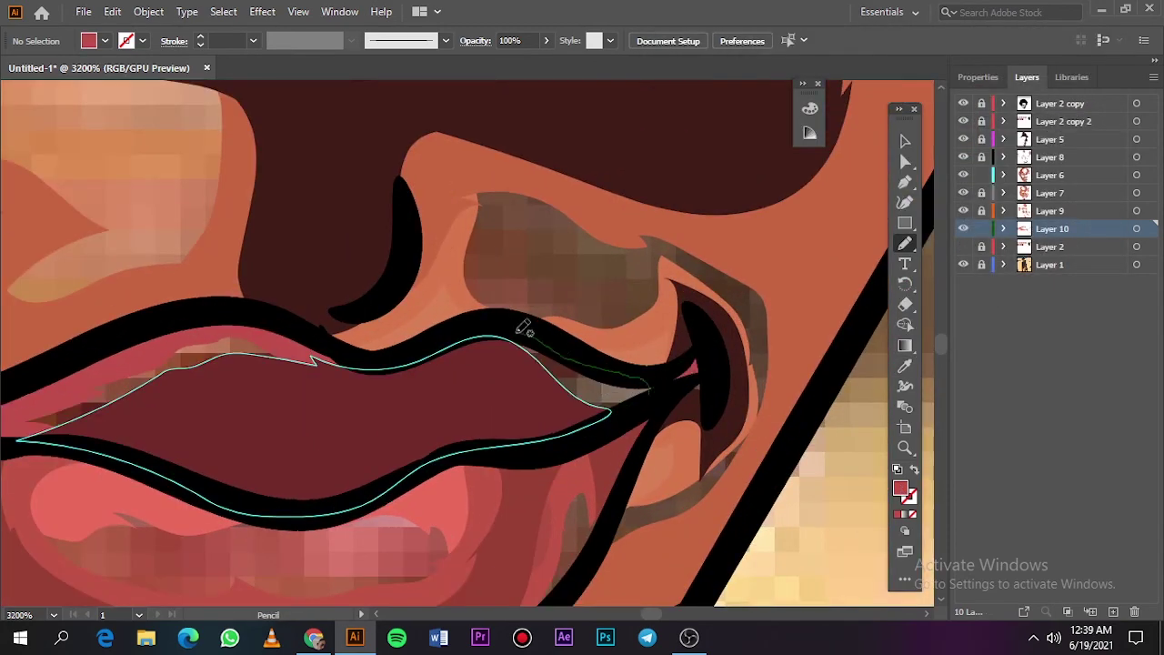
pyautogui.moveTo(524, 329); pyautogui.dragTo(527, 332)
# Add a new eye-details layer and isolate the reference photo, zoomed on the left eye.
pyautogui.press('v')
pyautogui.hotkey('ctrl', '0')
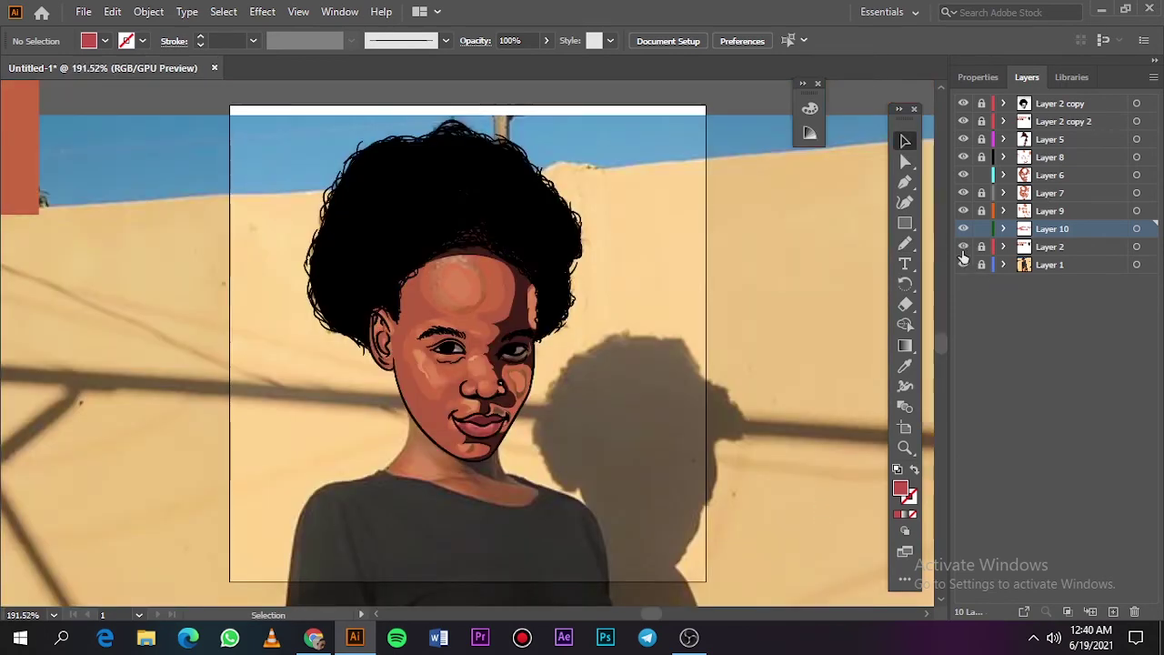
pyautogui.click(964, 263)
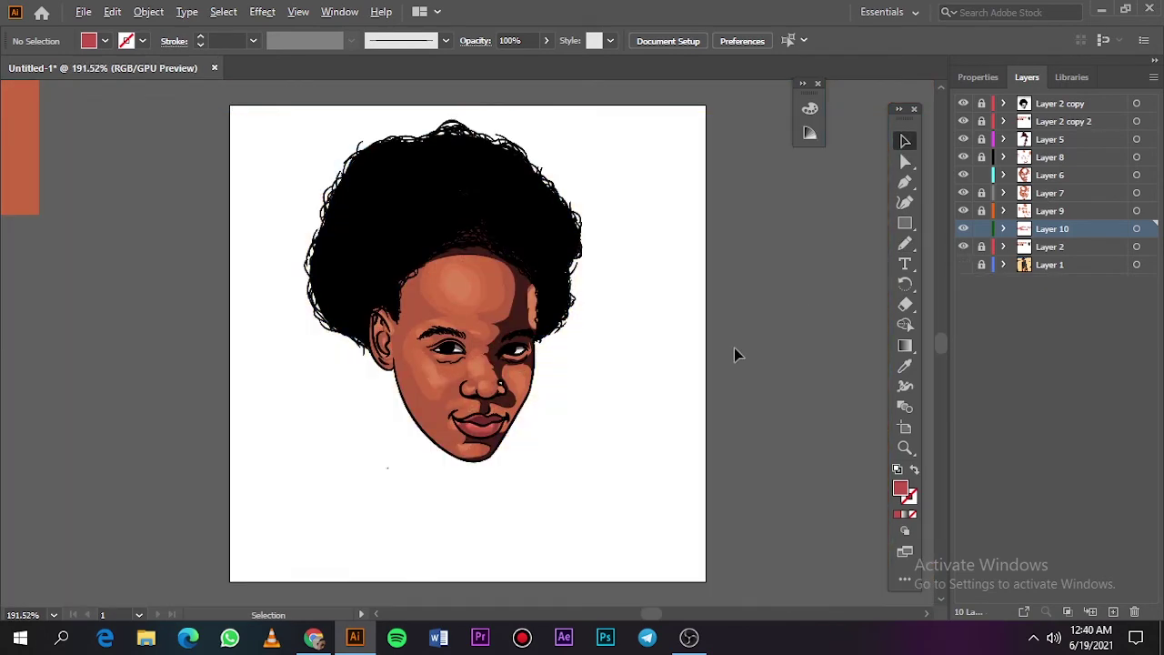
pyautogui.hotkey('ctrl', '=')
pyautogui.hotkey('ctrl', '=')
pyautogui.hotkey('ctrl', '=')
pyautogui.click(963, 228)
pyautogui.click(1059, 103)
pyautogui.hotkey('ctrl', 'l')
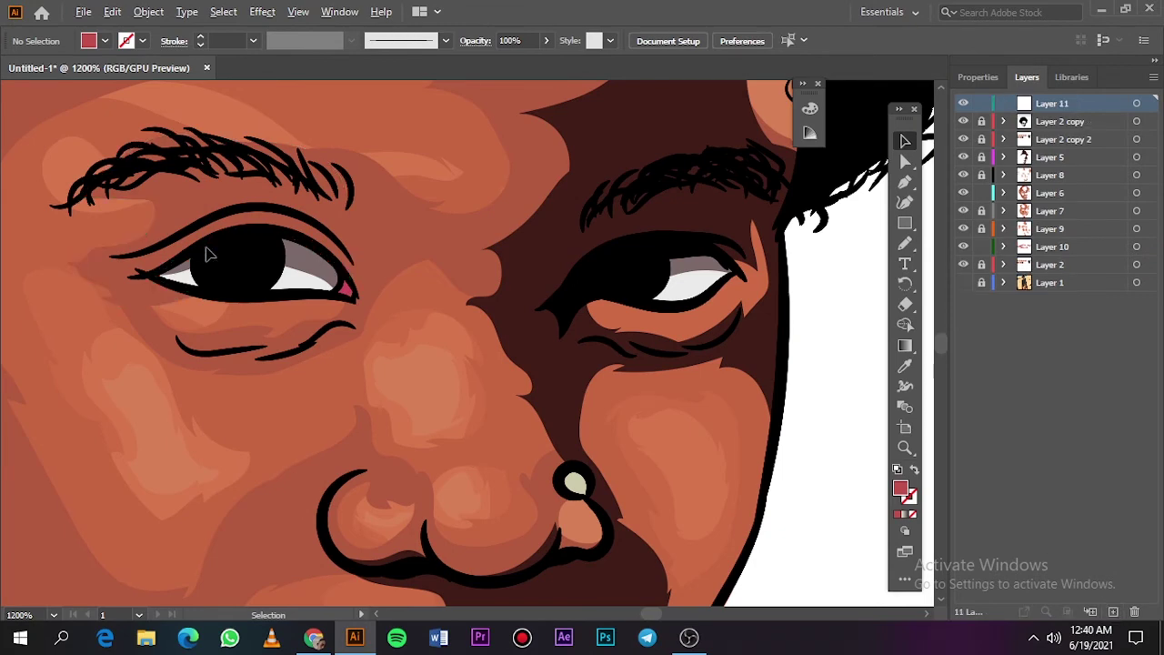
pyautogui.scroll(3, 232, 263)
pyautogui.click(963, 282)
pyautogui.moveTo(963, 264); pyautogui.dragTo(961, 125)
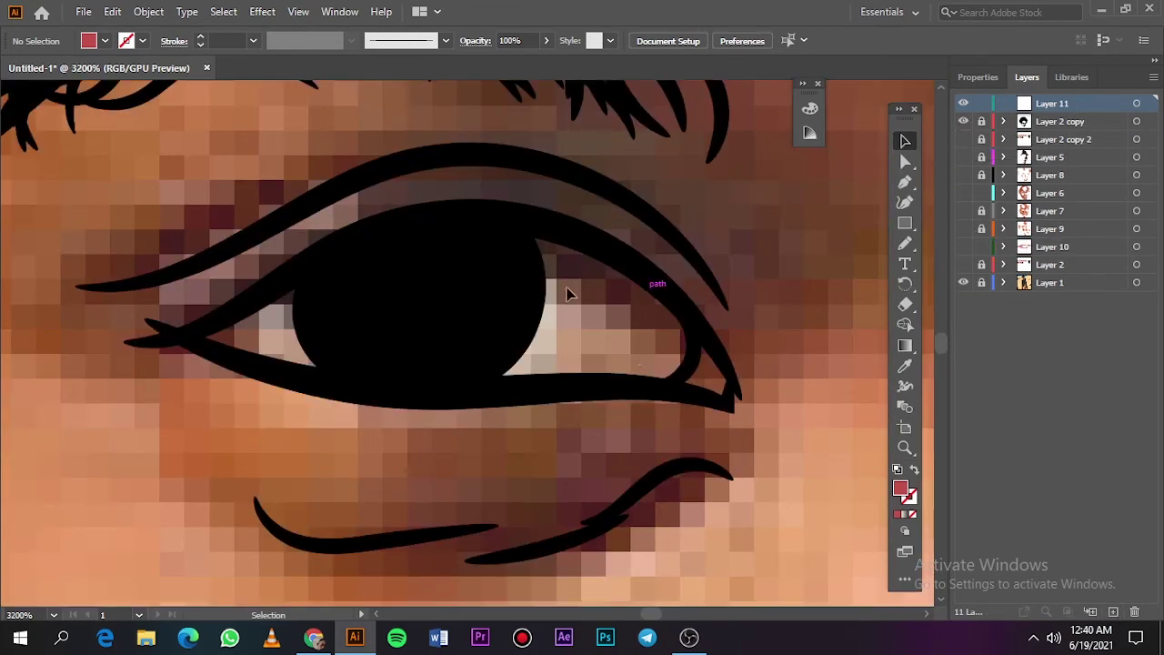
# Set the fill to #444444 and draw a grey glint in the left pupil.
pyautogui.press('b')
pyautogui.press('i')
pyautogui.click(517, 323)
pyautogui.doubleClick(900, 489)
pyautogui.write('444444')
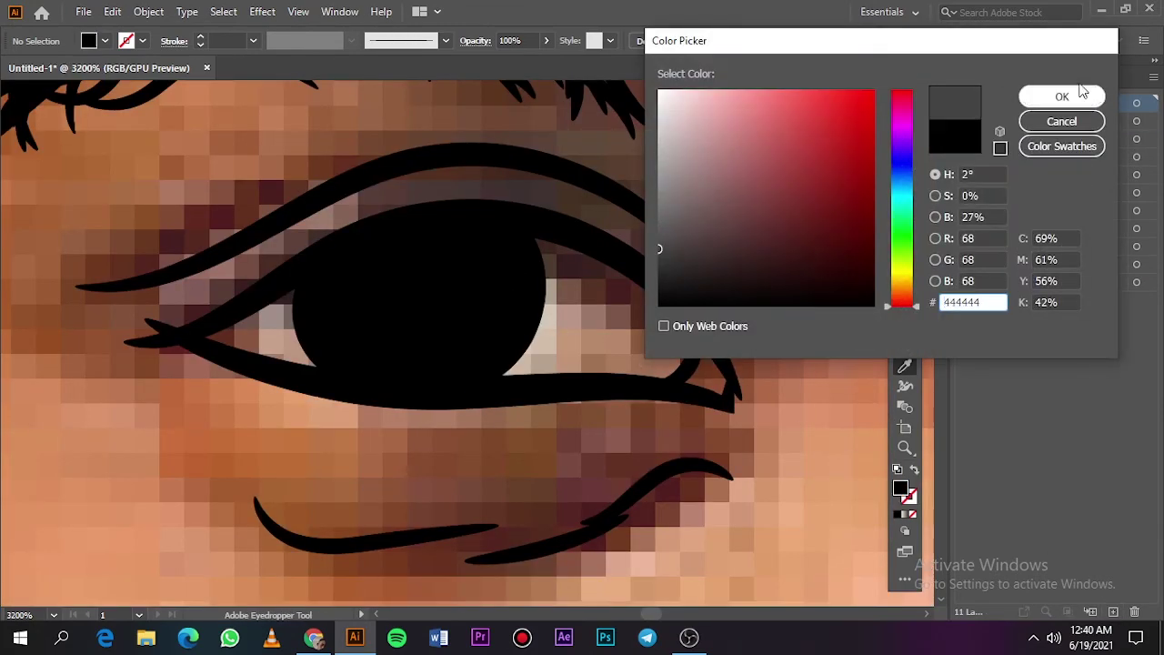
pyautogui.click(1080, 93)
pyautogui.press('n')
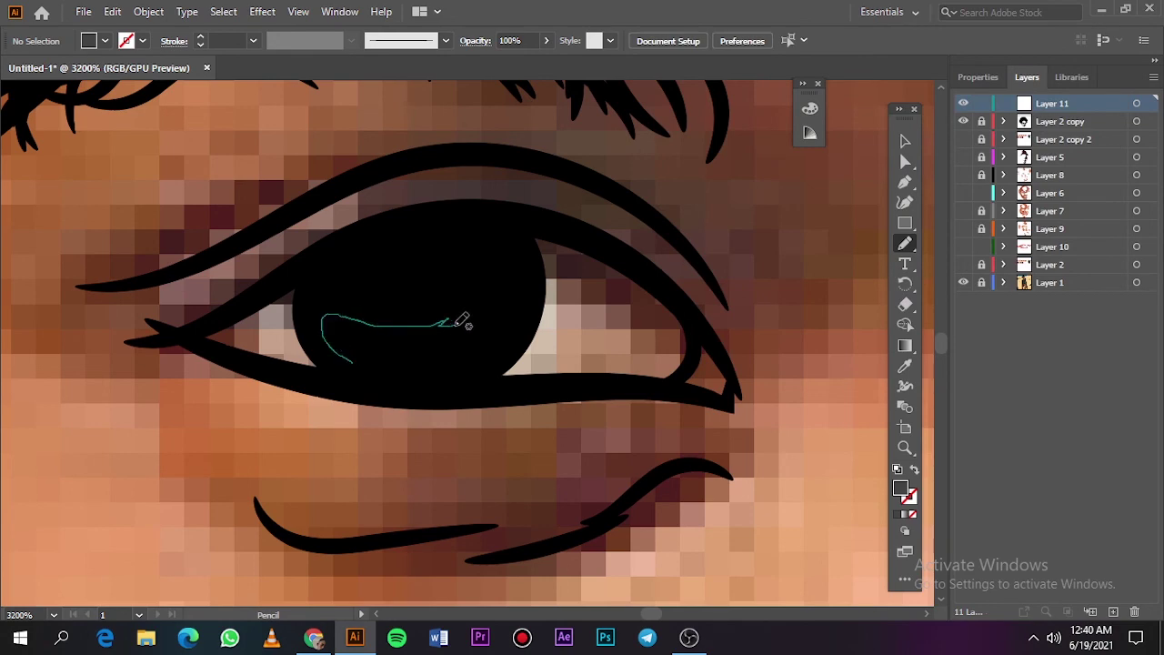
pyautogui.moveTo(380, 368); pyautogui.dragTo(355, 362)
# Restore the layers, draw a grey glint in the right pupil, and hide the reference photo.
pyautogui.hotkey('ctrl', '0')
pyautogui.moveTo(964, 139); pyautogui.dragTo(963, 264)
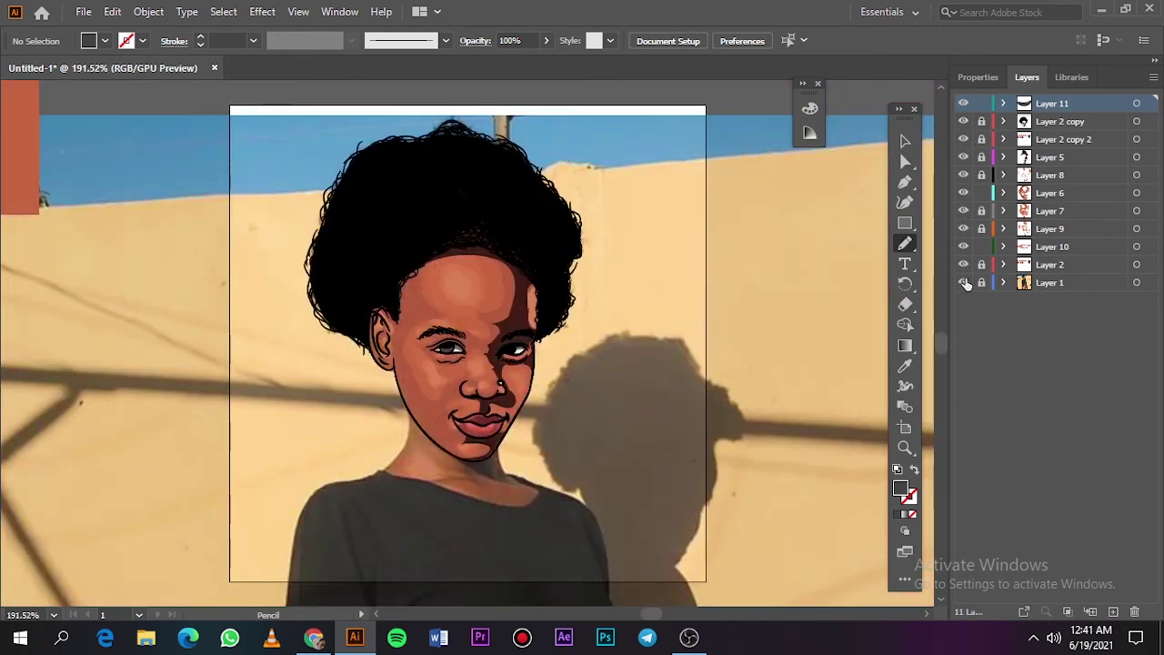
pyautogui.click(963, 282)
pyautogui.click(963, 282)
pyautogui.scroll(10, 446, 348)
pyautogui.moveTo(400, 362); pyautogui.dragTo(309, 318)
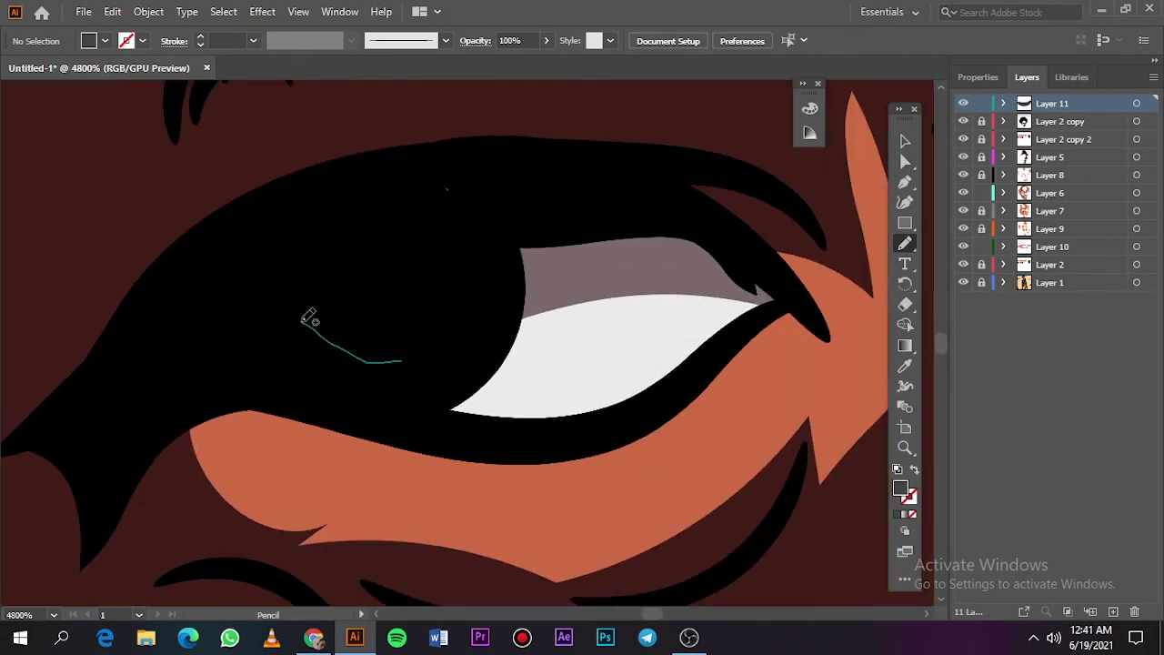
pyautogui.moveTo(440, 332); pyautogui.dragTo(401, 362)
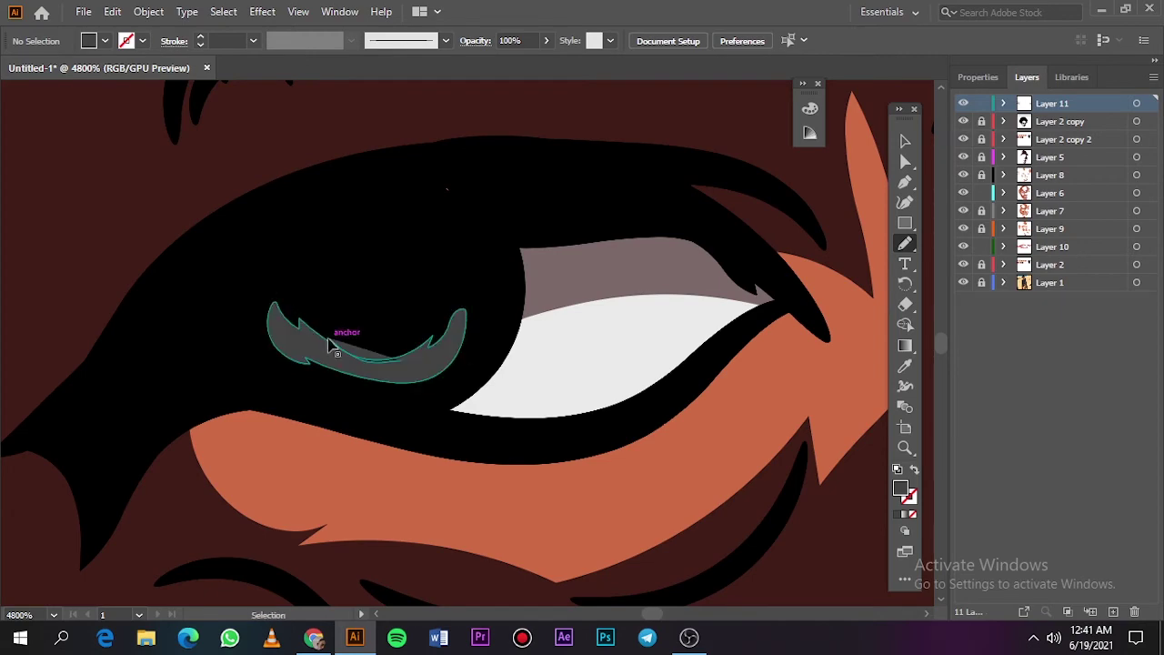
pyautogui.hotkey('ctrl', '0')
pyautogui.click(963, 282)
pyautogui.click(963, 281)
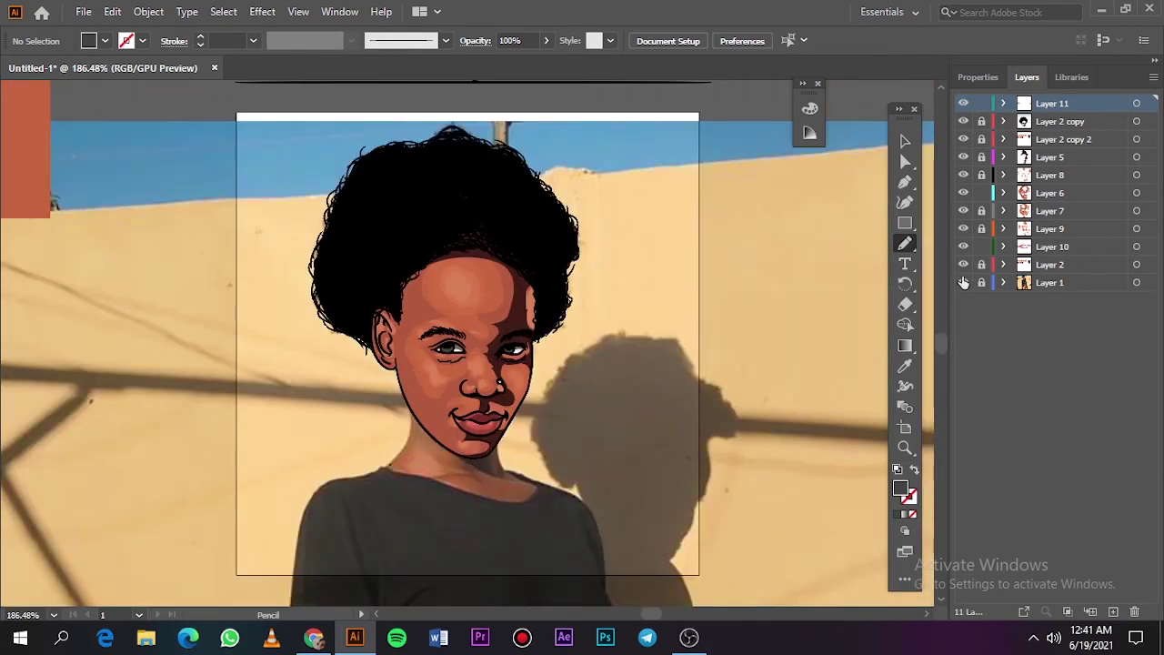
pyautogui.click(963, 282)
pyautogui.press('b')
pyautogui.click(407, 40)
# Set a near-black 020202 colour and paint a black vertical brush stroke beside the artboard.
pyautogui.click(482, 109)
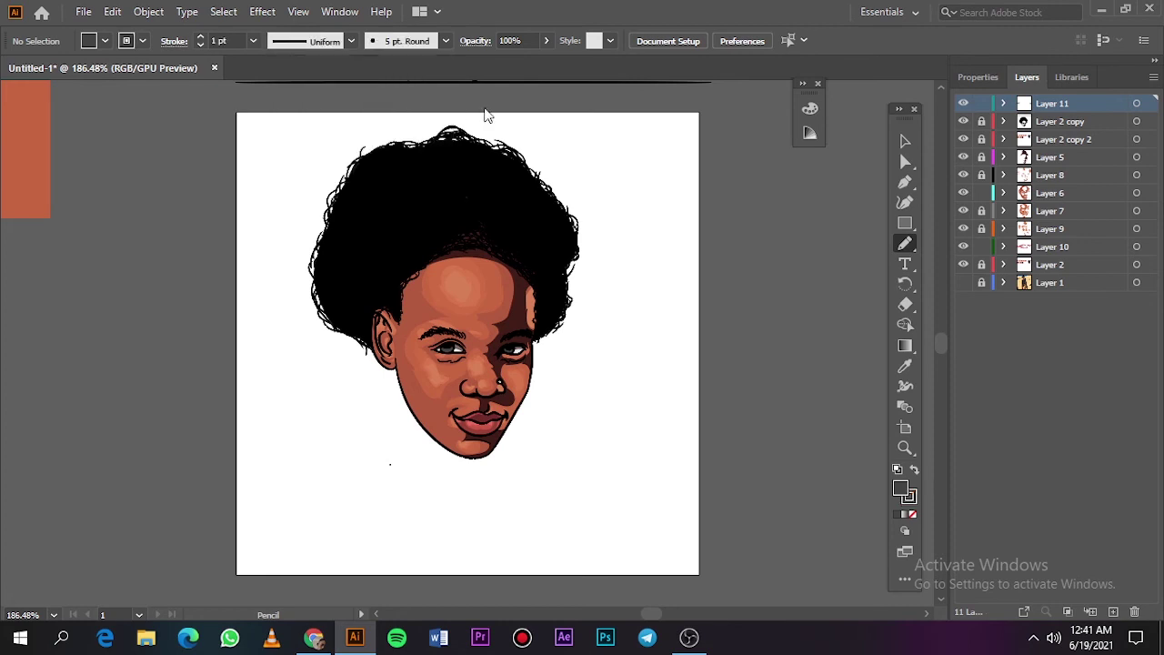
pyautogui.doubleClick(909, 496)
pyautogui.click(659, 304)
pyautogui.click(1062, 96)
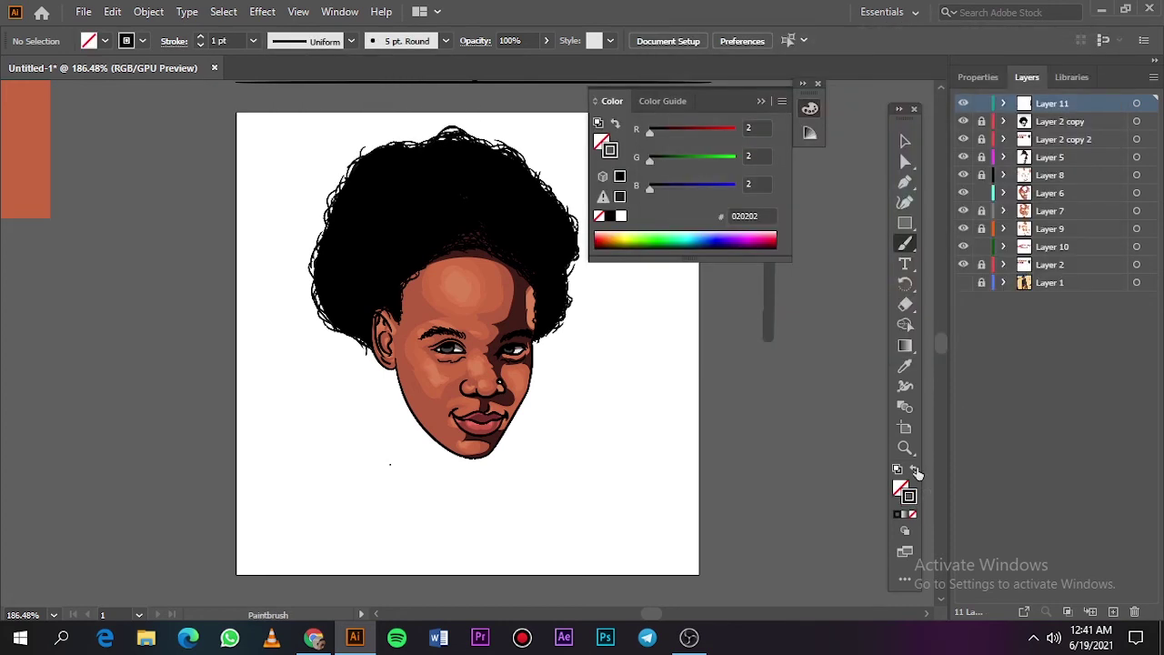
pyautogui.hotkey('shift', 'x')
pyautogui.click(126, 40)
pyautogui.click(794, 300)
pyautogui.moveTo(830, 198); pyautogui.dragTo(830, 429)
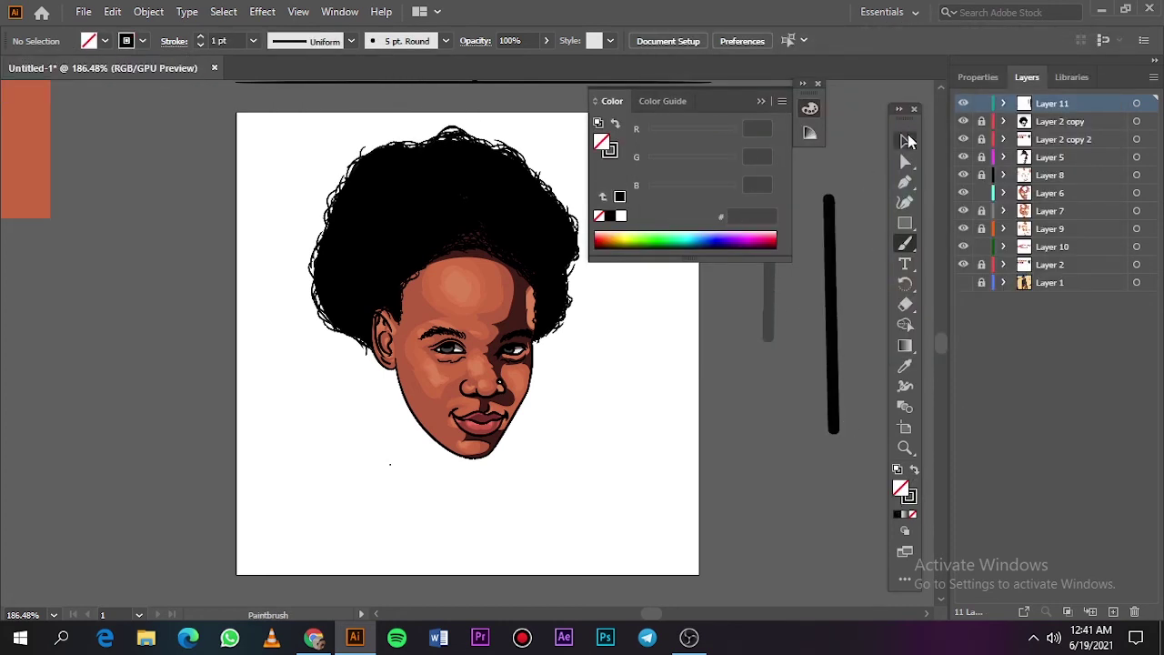
# Give the black stroke shape a gradient fill with no outline colour.
pyautogui.press('v')
pyautogui.click(905, 515)
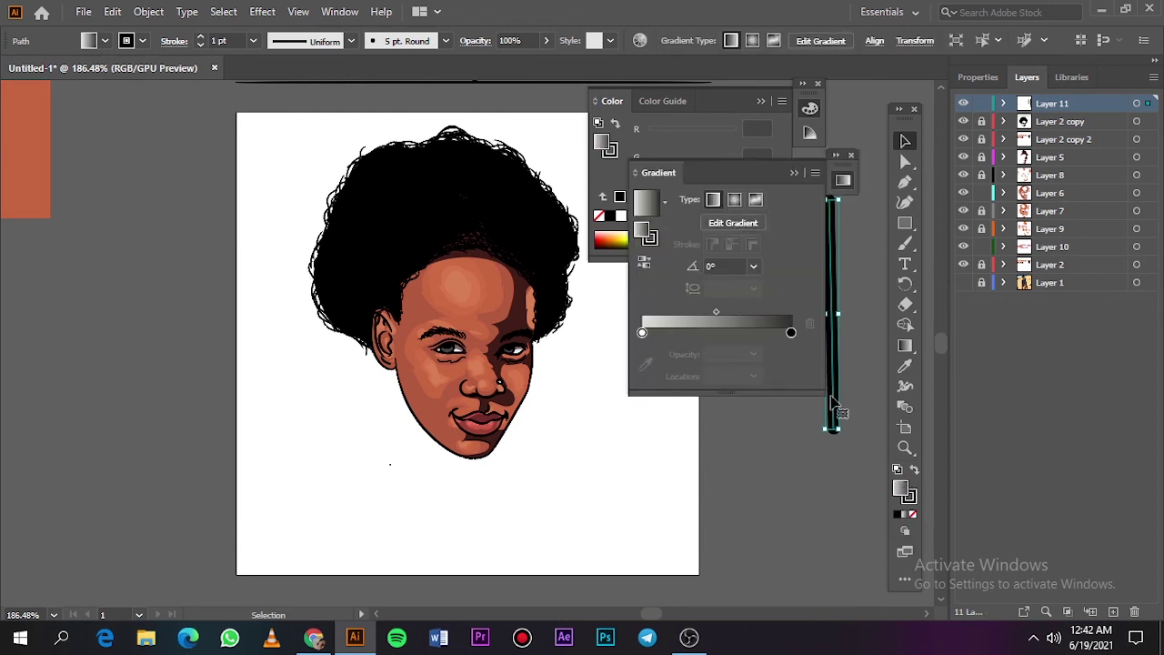
pyautogui.click(914, 470)
pyautogui.click(899, 515)
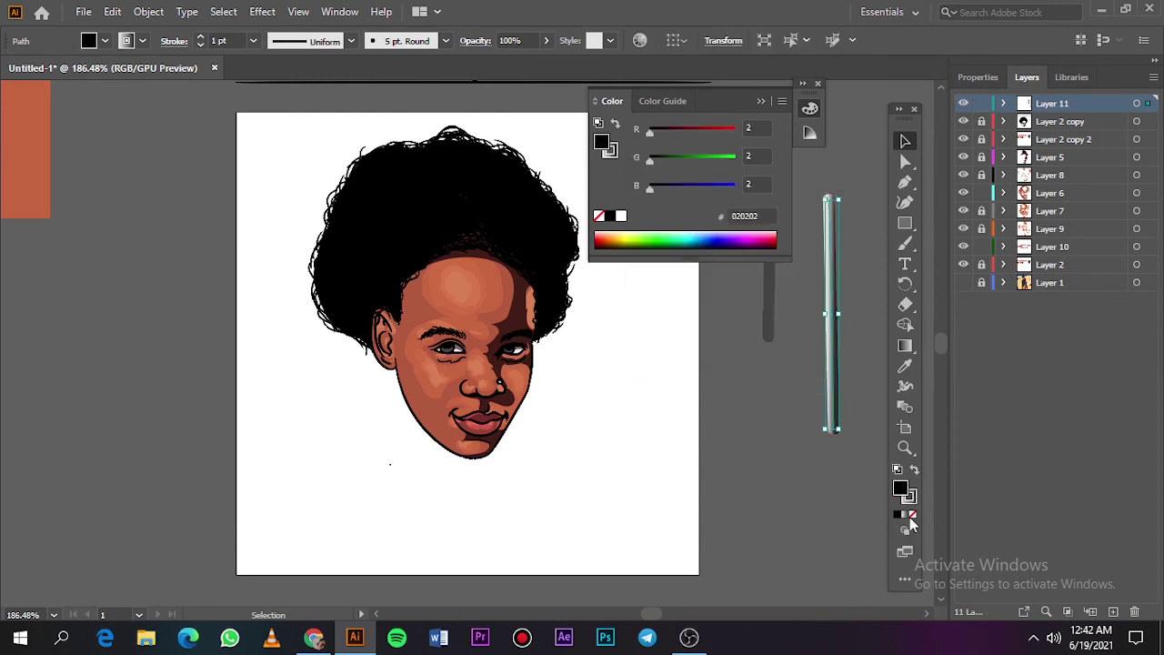
pyautogui.click(913, 515)
pyautogui.click(914, 469)
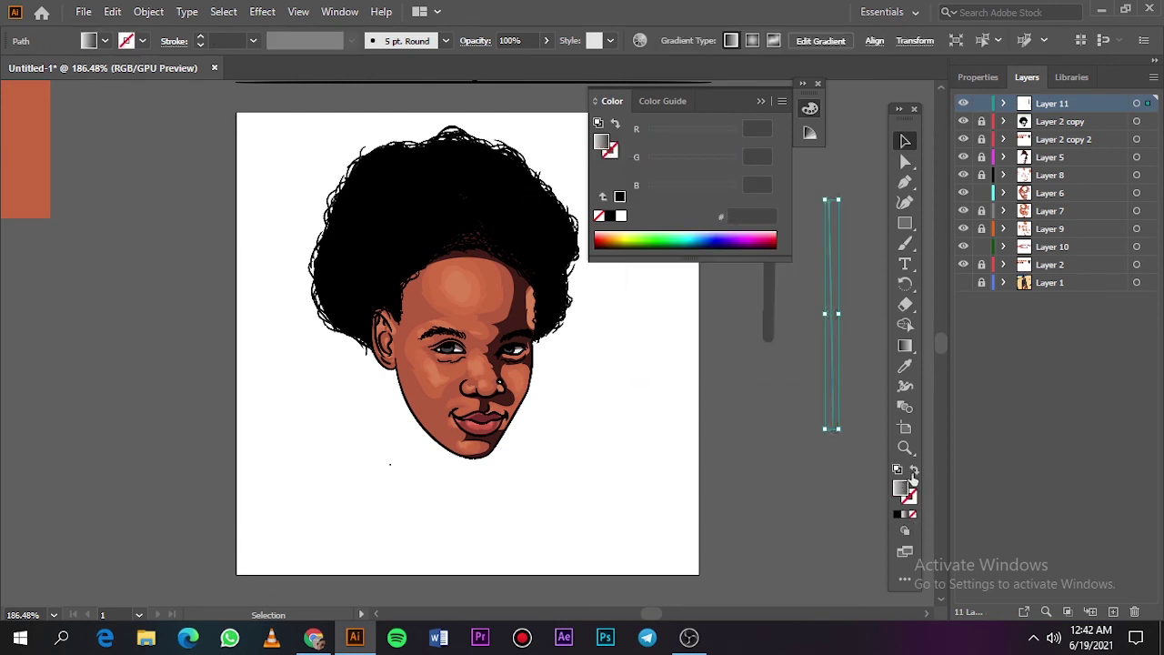
pyautogui.click(914, 469)
pyautogui.click(914, 470)
pyautogui.scroll(10, 860, 445)
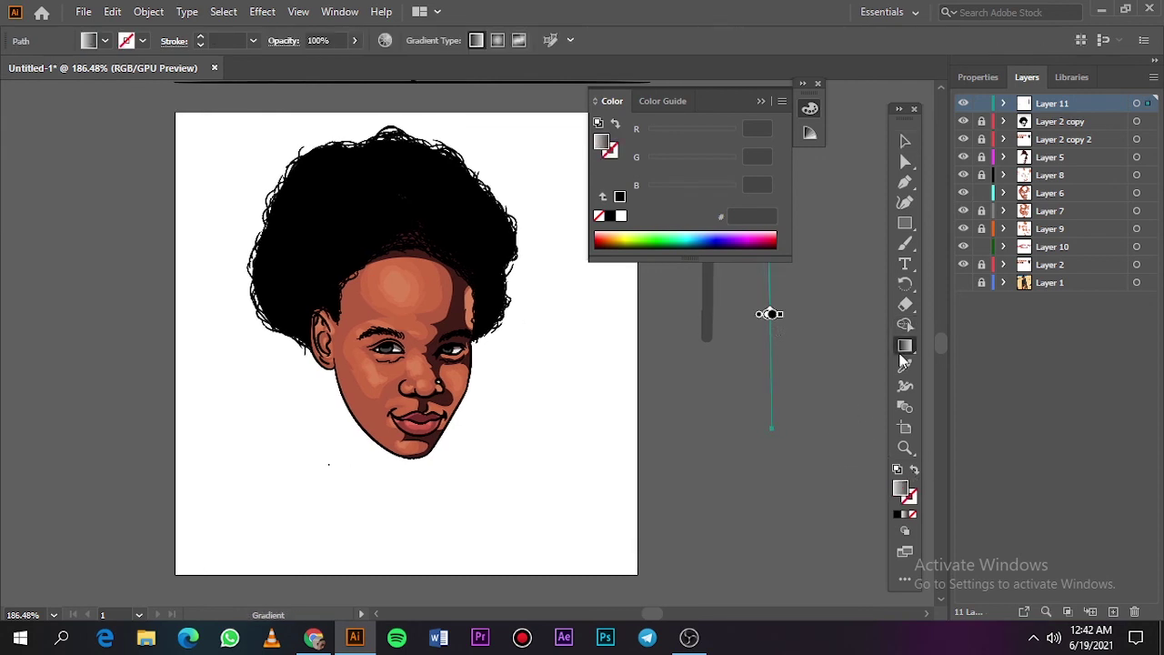
pyautogui.press('g')
pyautogui.scroll(-3, 683, 421)
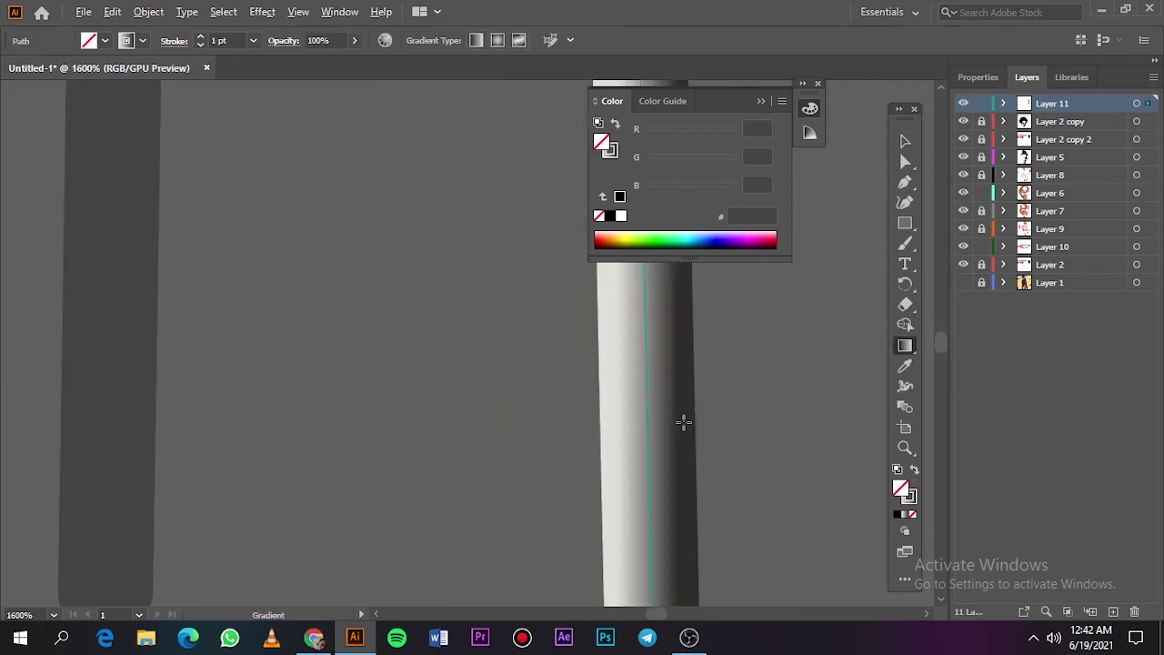
pyautogui.scroll(-2, 683, 421)
# Set the thin path to a 15 pt round brush with no fill and no stroke colour.
pyautogui.press('v')
pyautogui.click(671, 400)
pyautogui.click(105, 40)
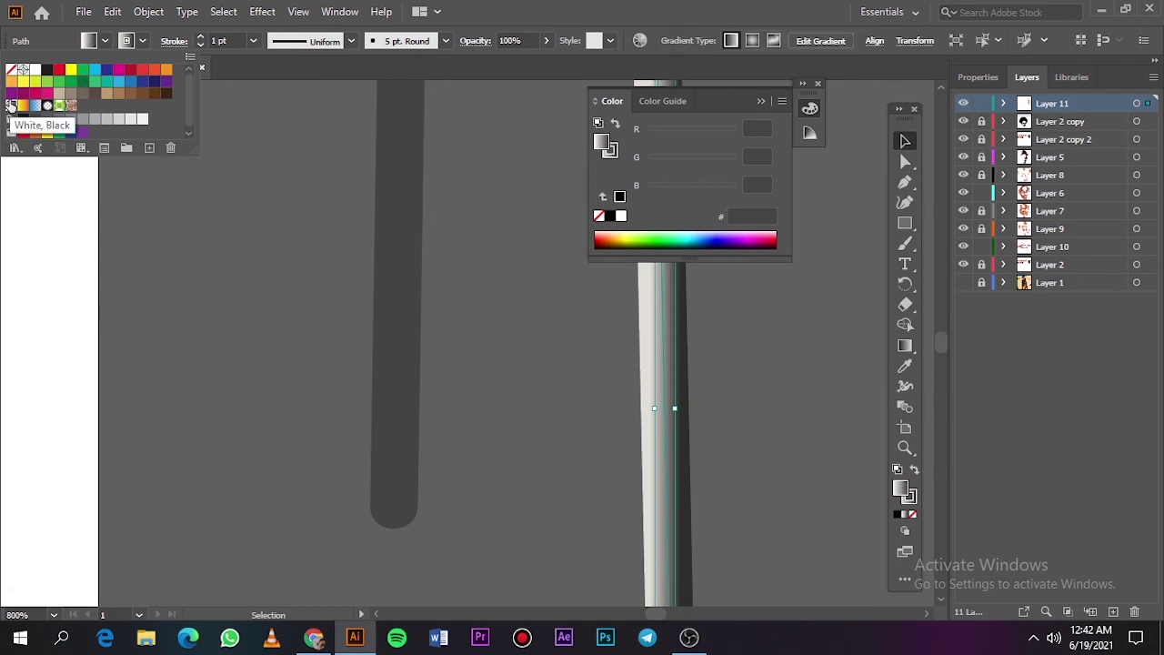
pyautogui.click(11, 70)
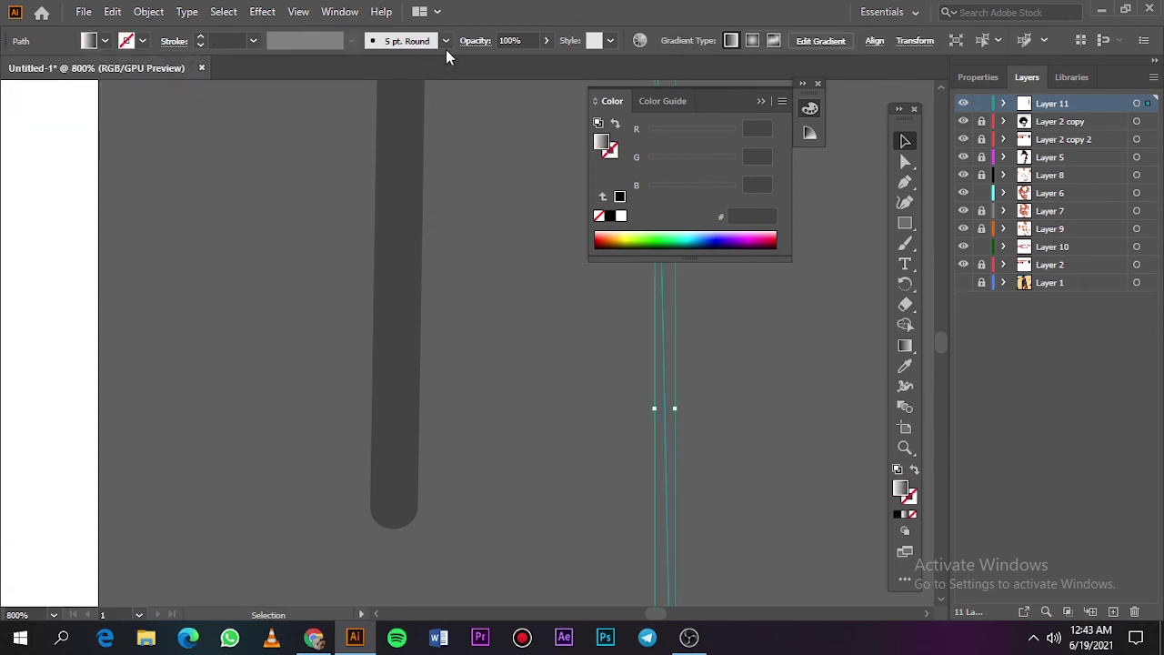
pyautogui.click(445, 40)
pyautogui.click(318, 82)
pyautogui.click(142, 40)
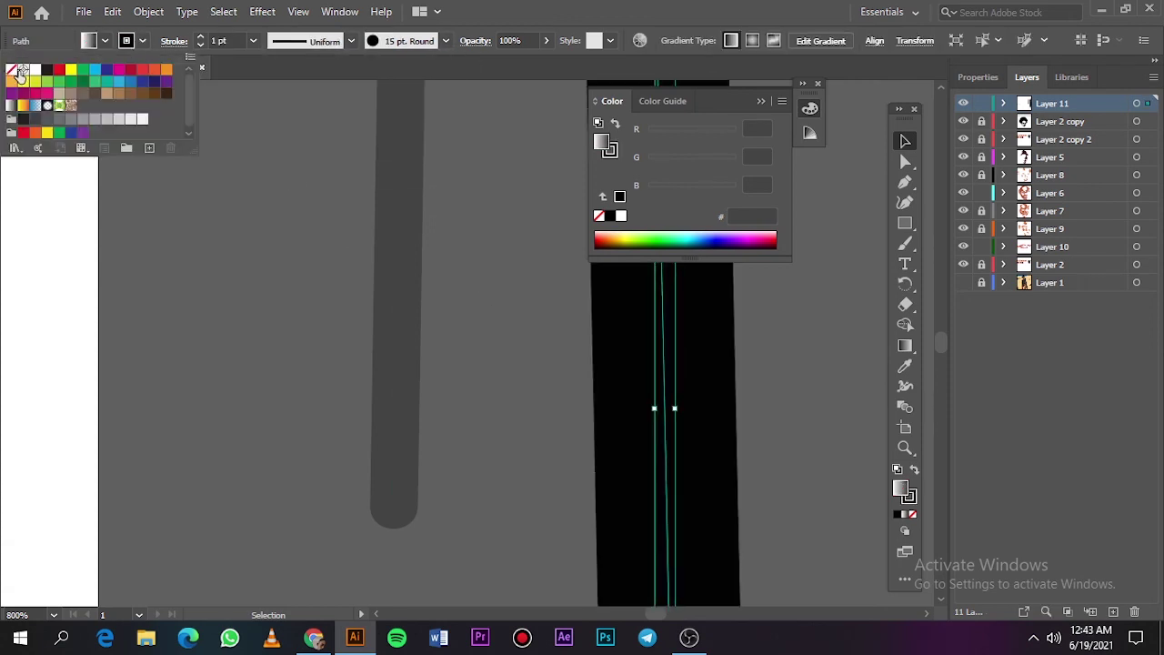
pyautogui.click(11, 70)
pyautogui.click(591, 382)
pyautogui.click(671, 415)
# Paint a curved test brush stroke off the artboard and apply a gradient to it.
pyautogui.press('b')
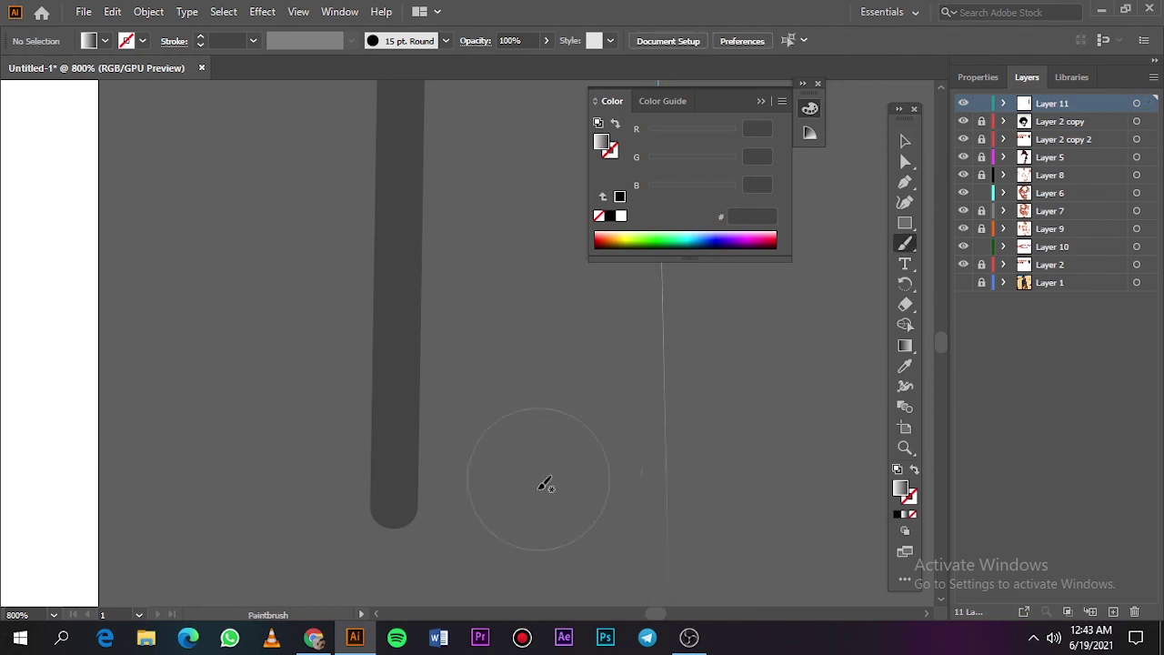
pyautogui.moveTo(534, 503); pyautogui.dragTo(676, 324)
pyautogui.click(905, 345)
pyautogui.doubleClick(905, 345)
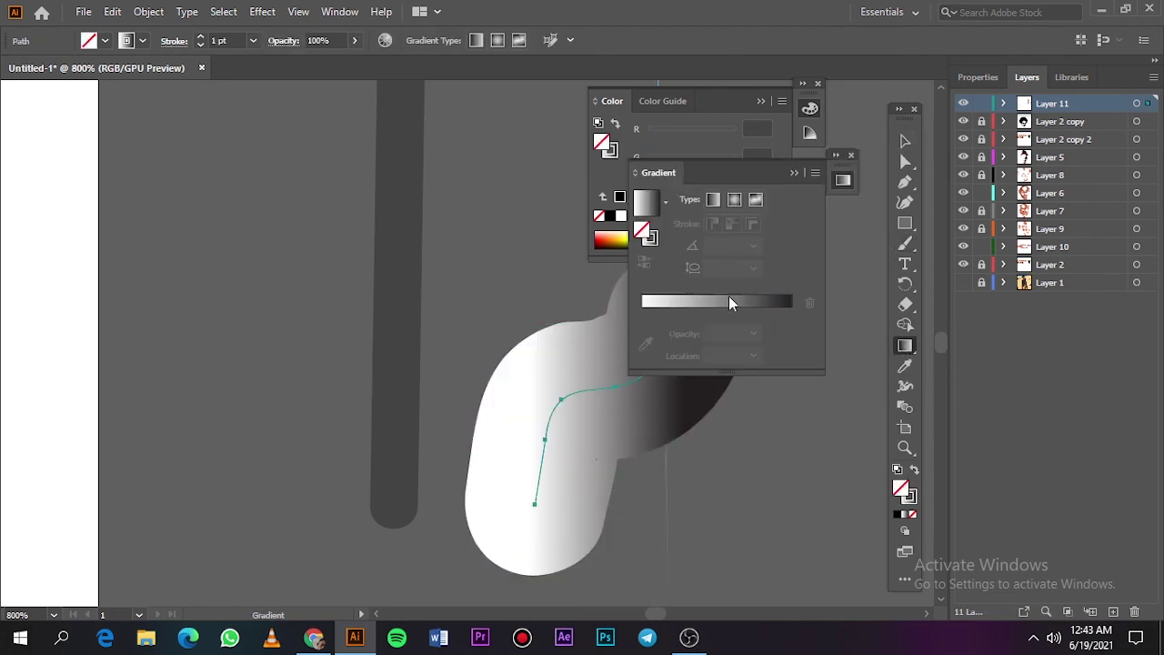
pyautogui.click(713, 300)
# Add a grey middle gradient stop and shift the midpoint to about 68%.
pyautogui.doubleClick(641, 312)
pyautogui.click(639, 320)
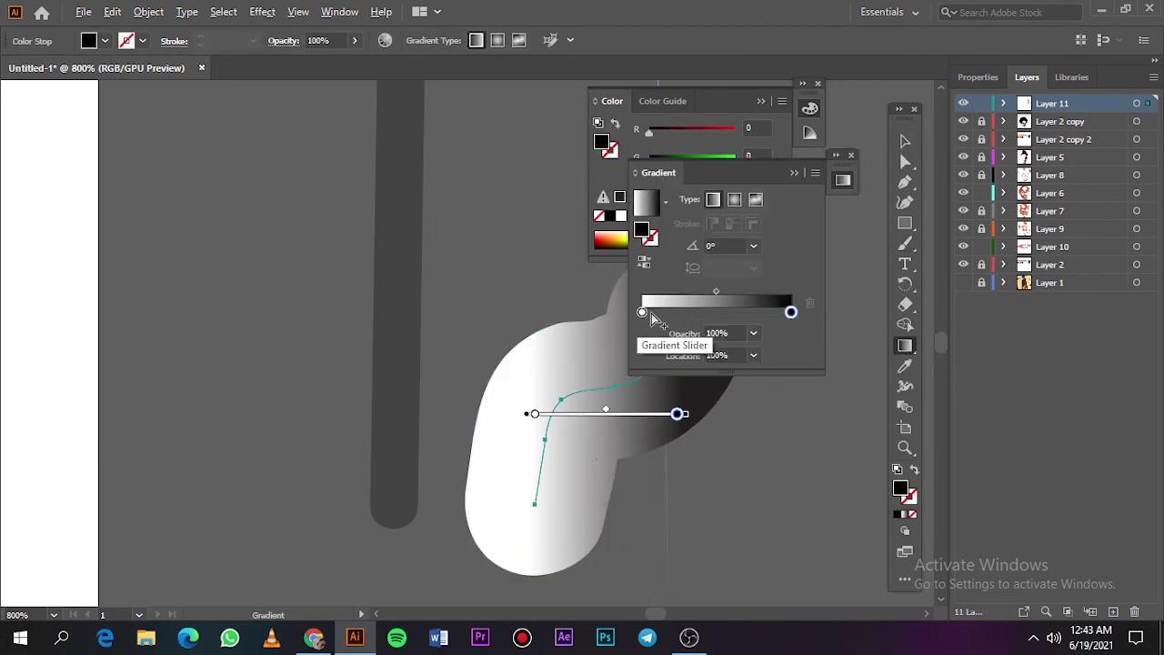
pyautogui.click(715, 312)
pyautogui.doubleClick(641, 312)
pyautogui.click(600, 461)
pyautogui.click(716, 312)
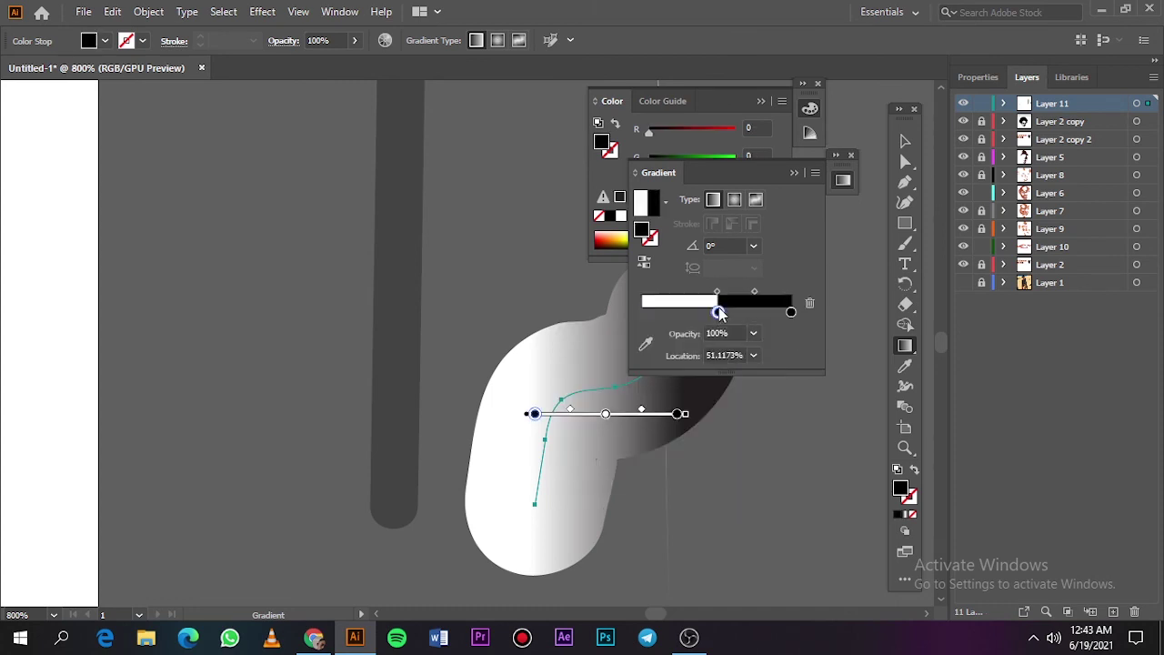
pyautogui.doubleClick(716, 312)
pyautogui.click(572, 402)
pyautogui.click(668, 408)
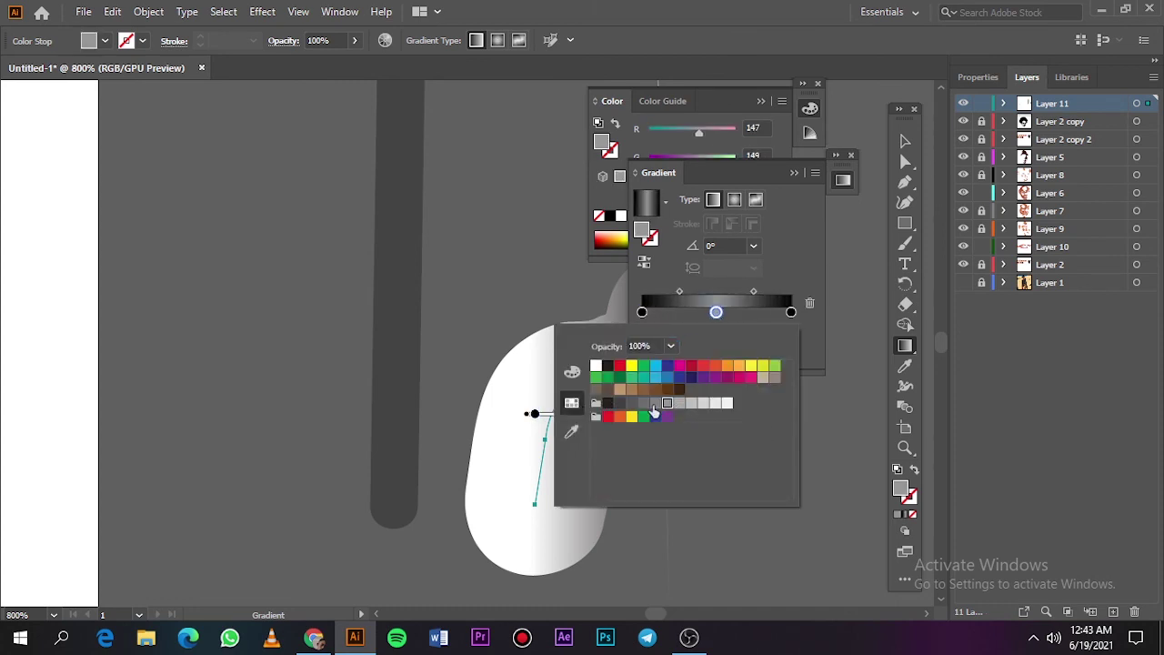
pyautogui.moveTo(679, 291); pyautogui.dragTo(692, 291)
pyautogui.press('v')
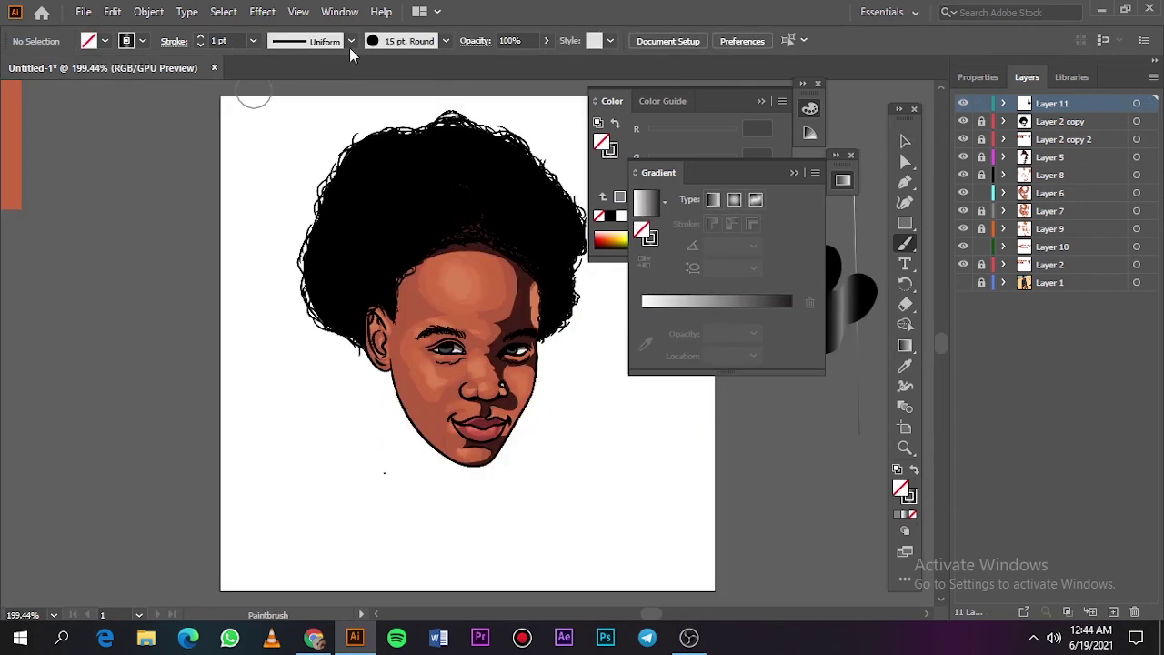
pyautogui.click(444, 41)
# Choose the 5 pt. Oval brush with a 0.25 pt stroke weight.
pyautogui.click(354, 82)
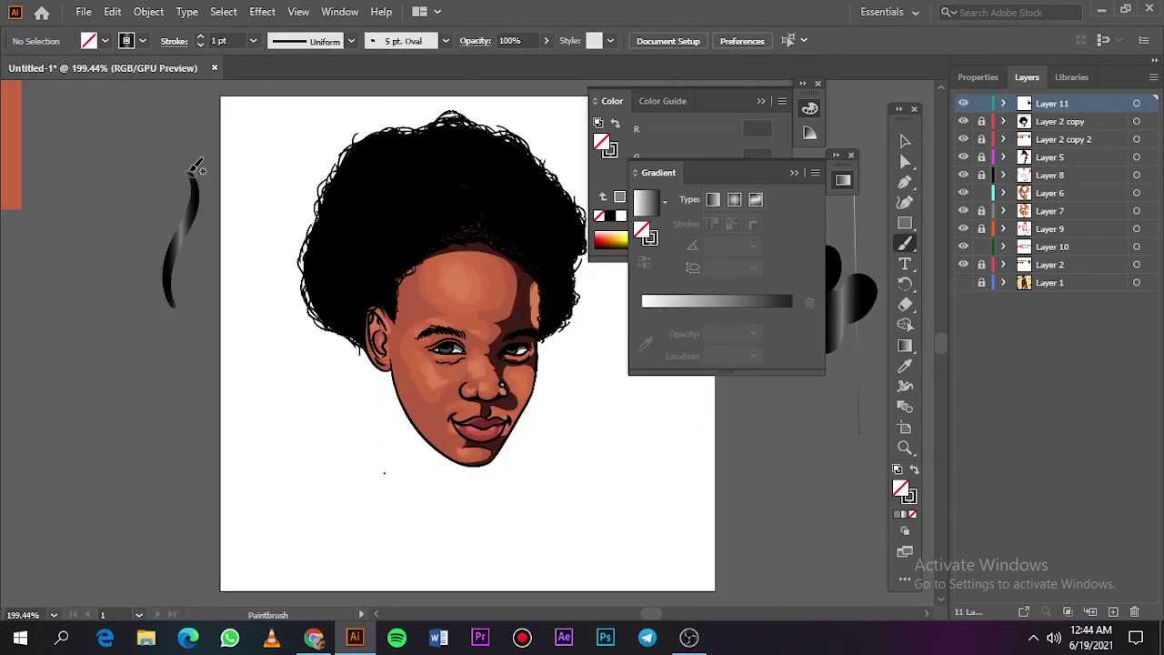
pyautogui.click(253, 40)
pyautogui.click(273, 64)
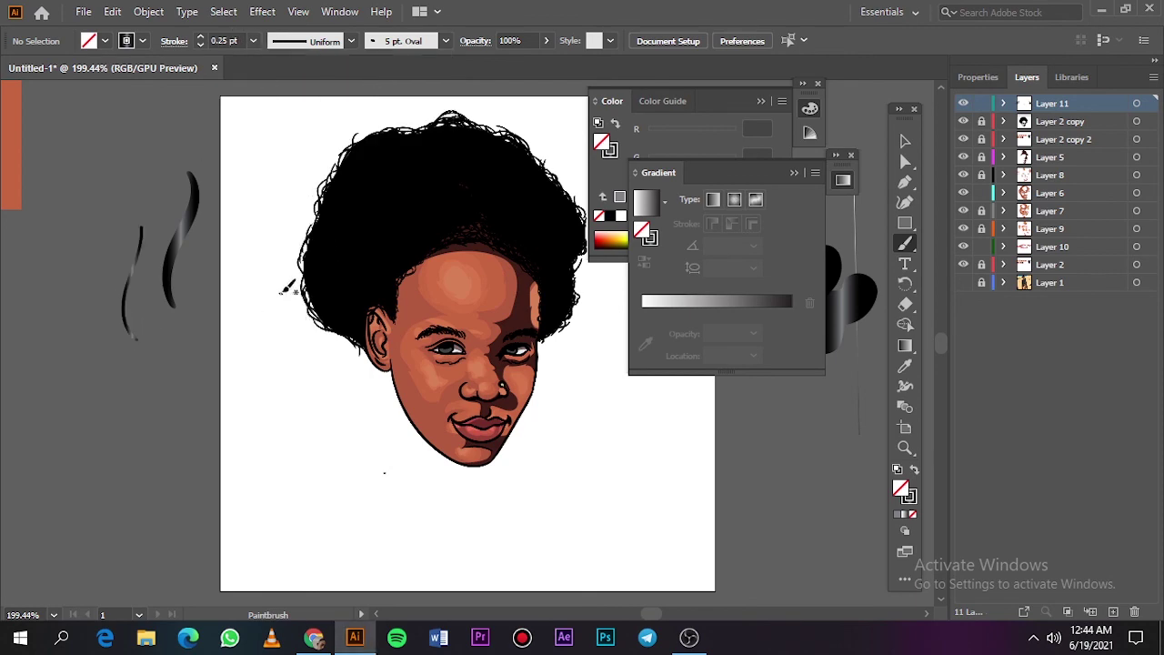
pyautogui.scroll(2, 400, 288)
pyautogui.scroll(2, 400, 284)
pyautogui.scroll(1, 395, 282)
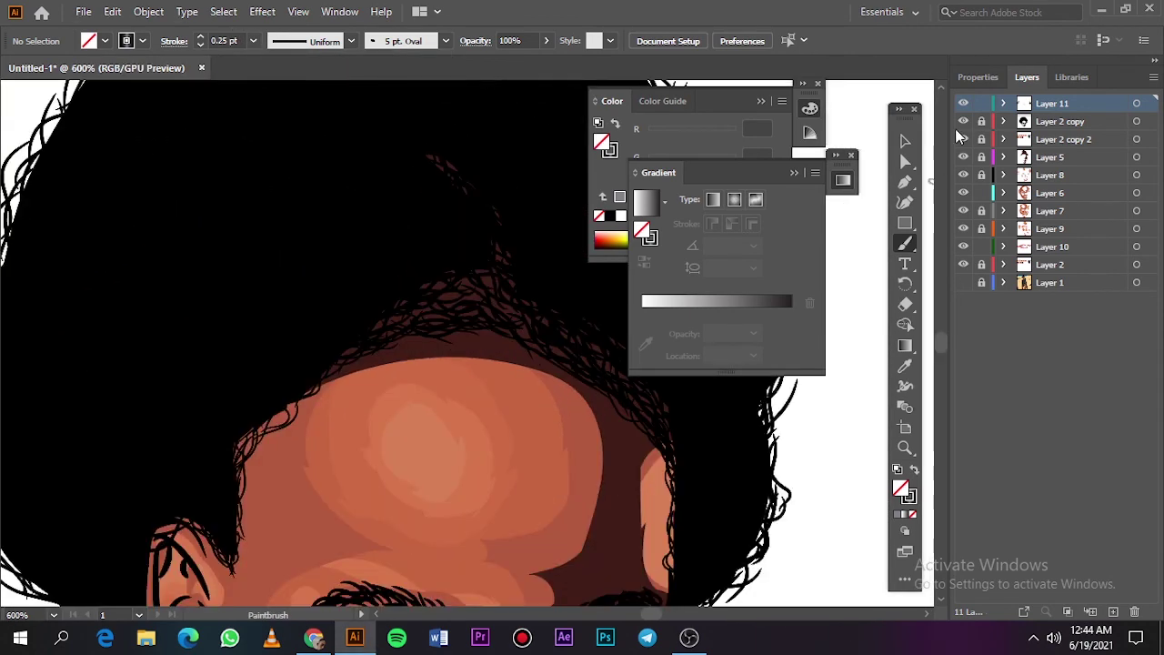
# Check the reference photo layer, then switch to the thinner 3 pt. Oval brush.
pyautogui.click(963, 282)
pyautogui.scroll(-1, 285, 265)
pyautogui.scroll(-2, 291, 259)
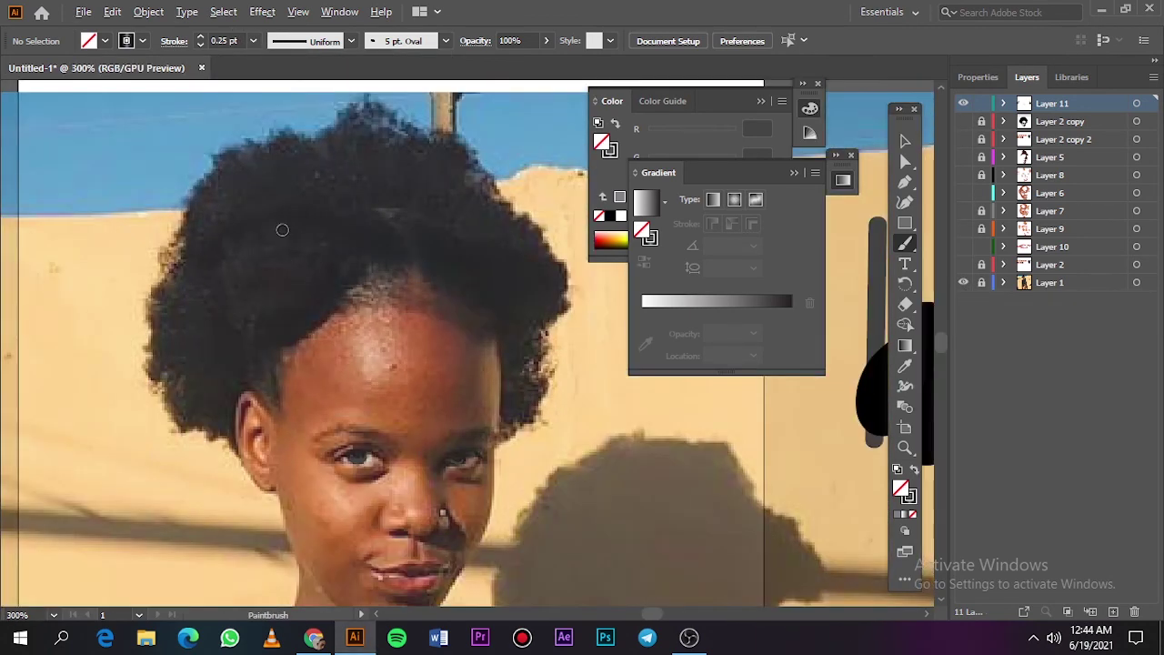
pyautogui.scroll(3, 380, 223)
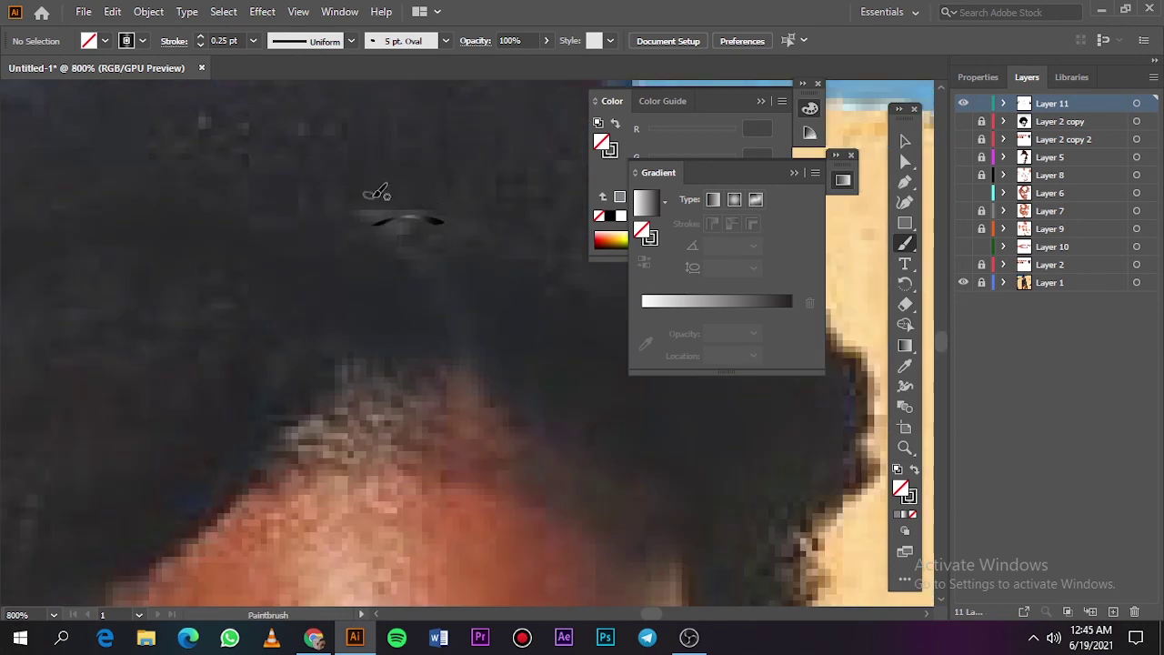
pyautogui.click(444, 40)
pyautogui.click(314, 78)
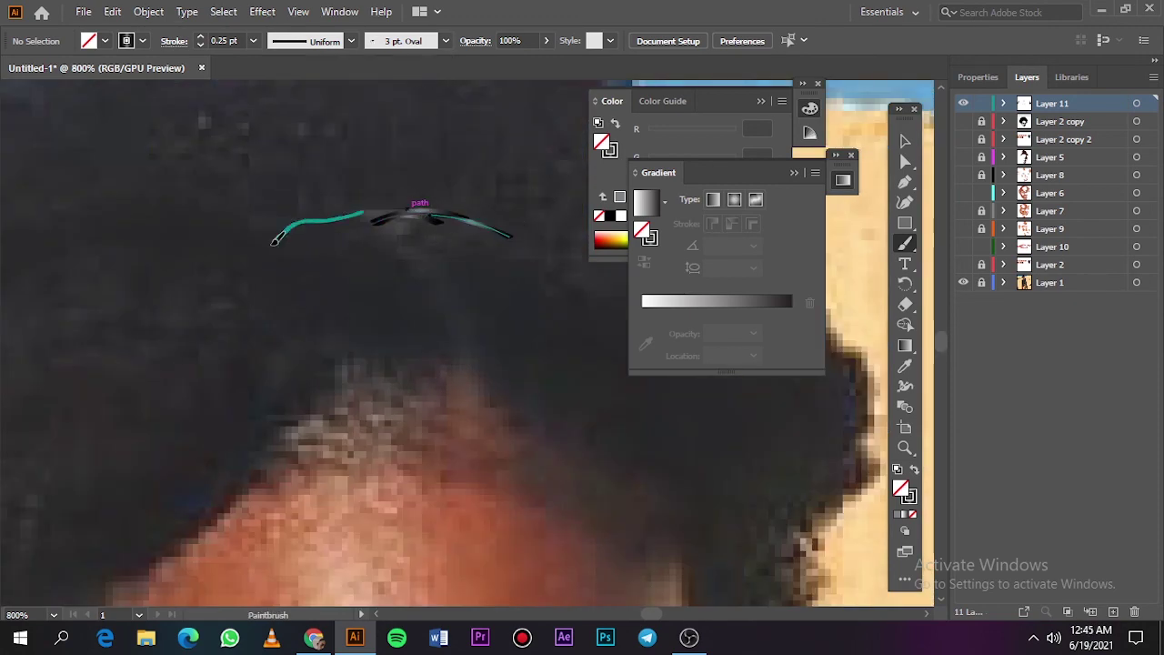
pyautogui.hotkey('ctrl', '0')
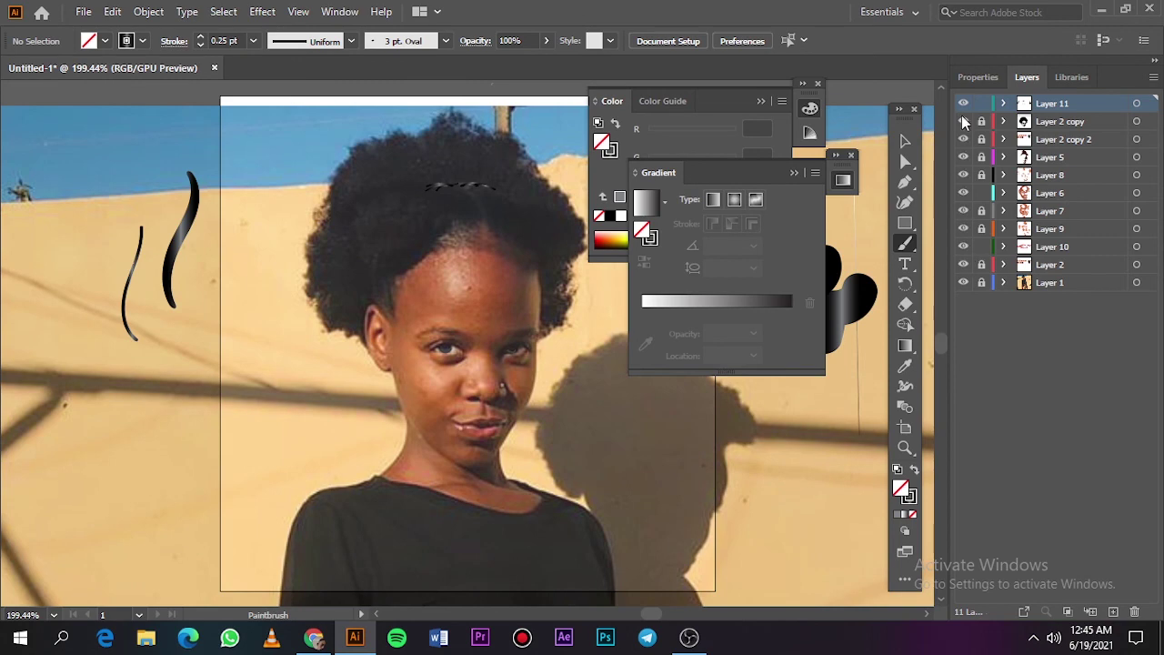
pyautogui.click(963, 282)
# Paint light gradient highlight strokes curving down the hair, undoing unwanted ones.
pyautogui.scroll(5, 437, 194)
pyautogui.scroll(1, 410, 186)
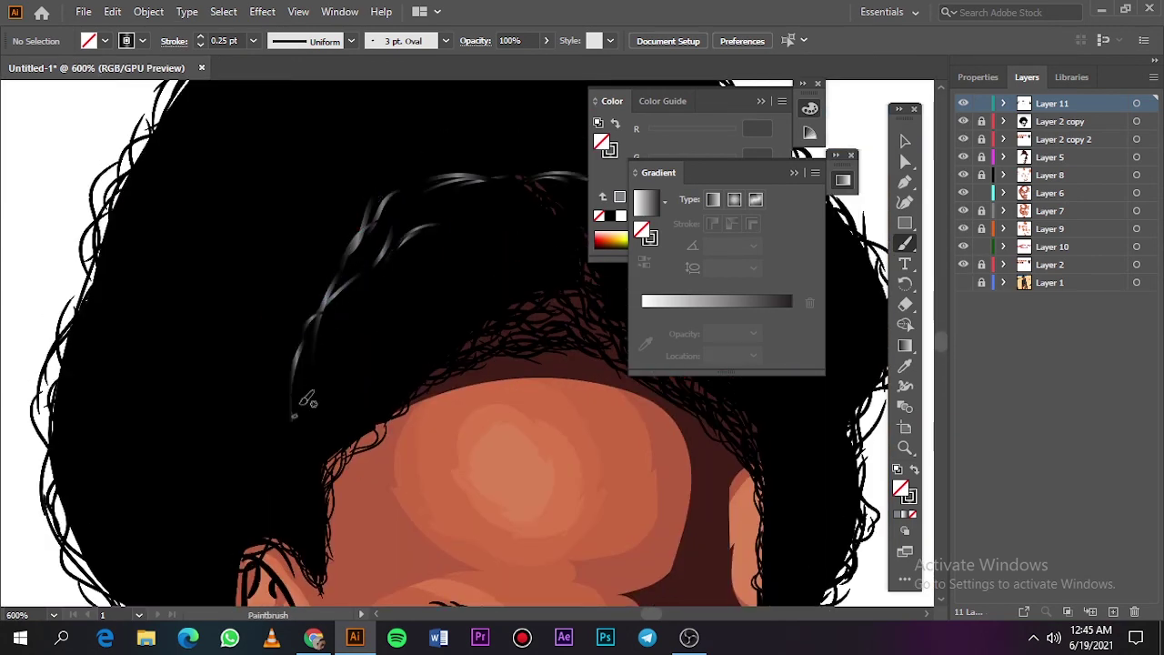
pyautogui.moveTo(302, 413); pyautogui.dragTo(292, 470)
pyautogui.moveTo(307, 393); pyautogui.dragTo(280, 505)
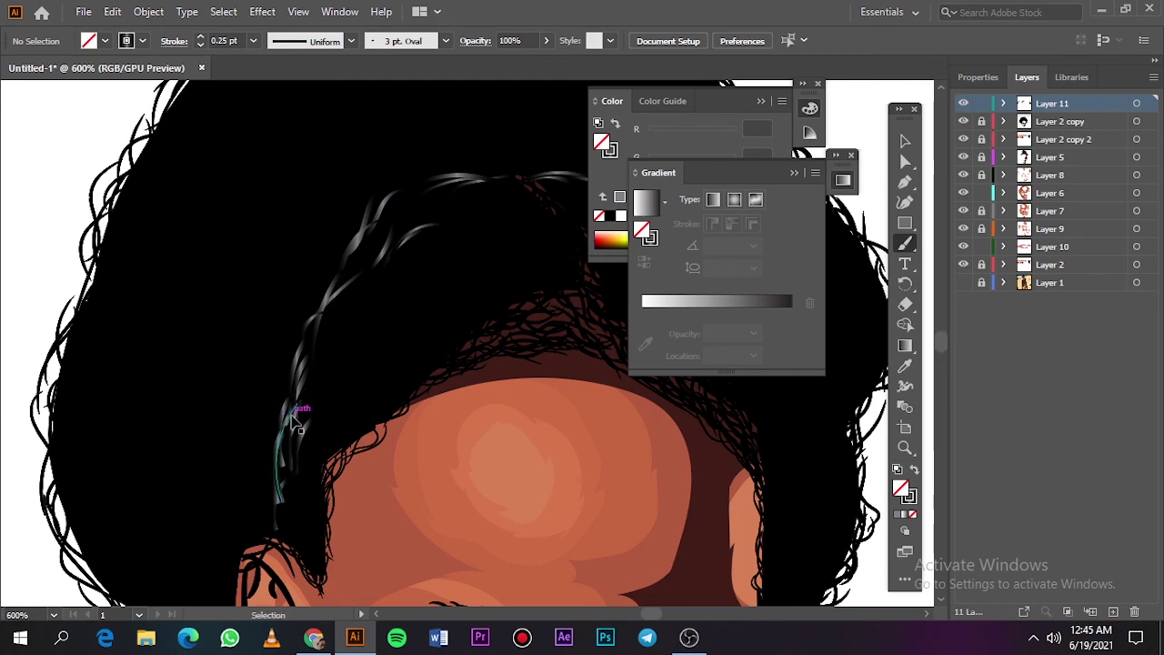
pyautogui.hotkey('ctrl', '0')
pyautogui.hotkey('ctrl', 'z')
pyautogui.hotkey('ctrl', 'z')
pyautogui.hotkey('ctrl', 'z')
pyautogui.scroll(3, 380, 288)
pyautogui.scroll(1, 380, 288)
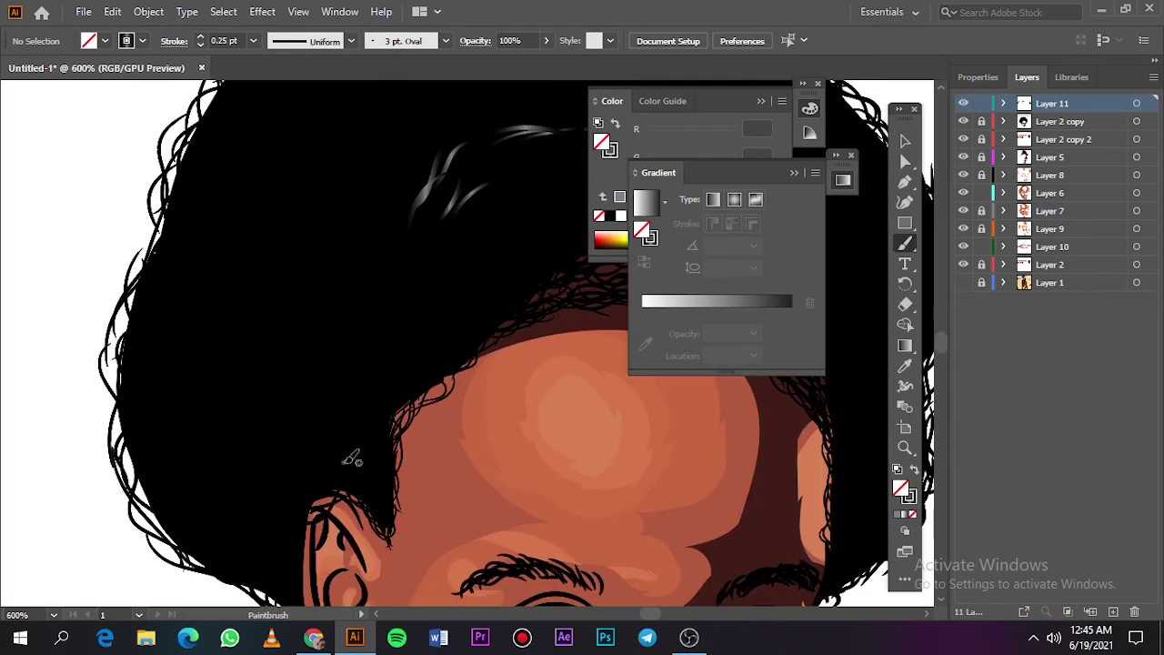
pyautogui.moveTo(380, 299); pyautogui.dragTo(349, 460)
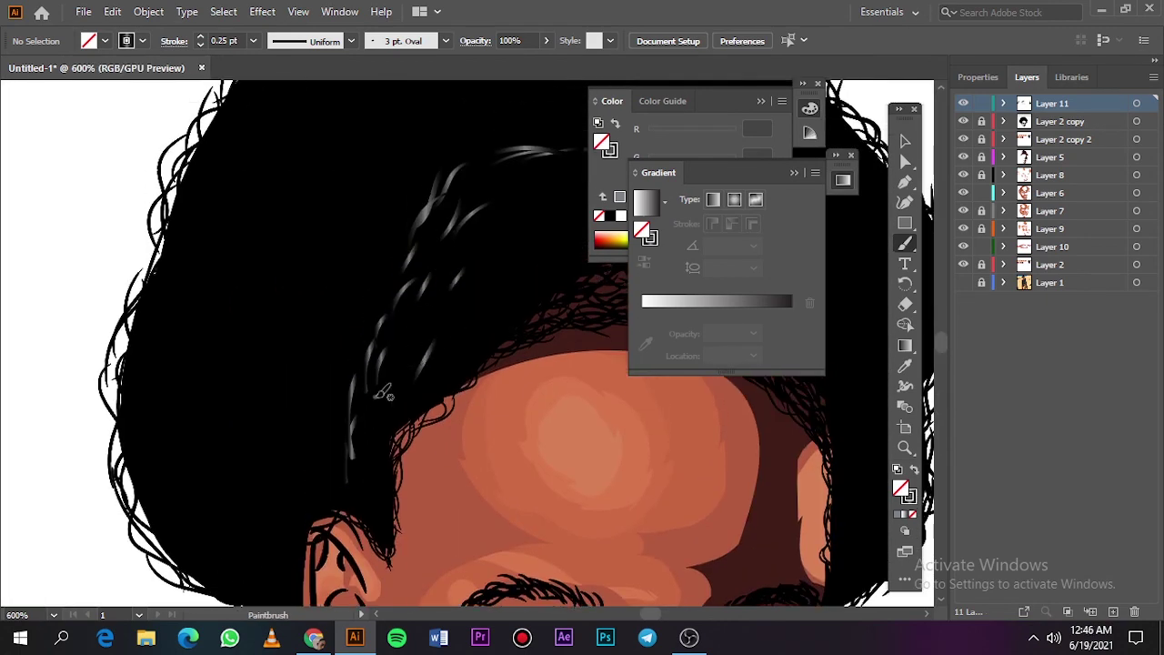
pyautogui.hotkey('ctrl', '0')
pyautogui.scroll(4, 390, 206)
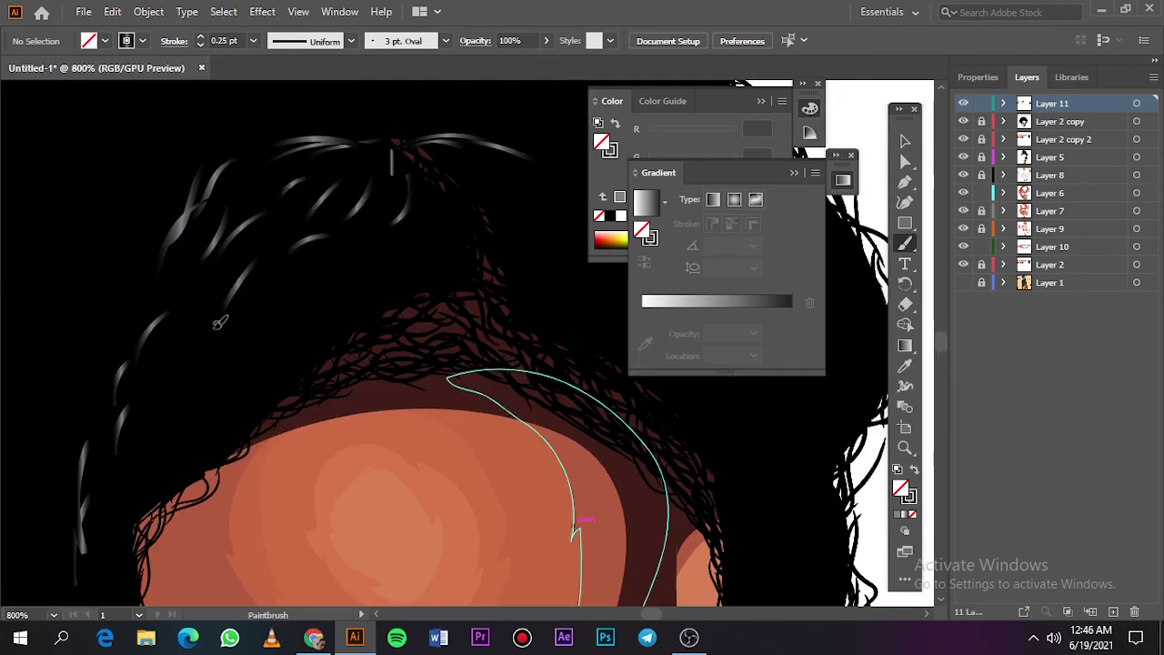
# Paint three grey highlight strokes across the top and right of the hair.
pyautogui.hotkey('ctrl', '0')
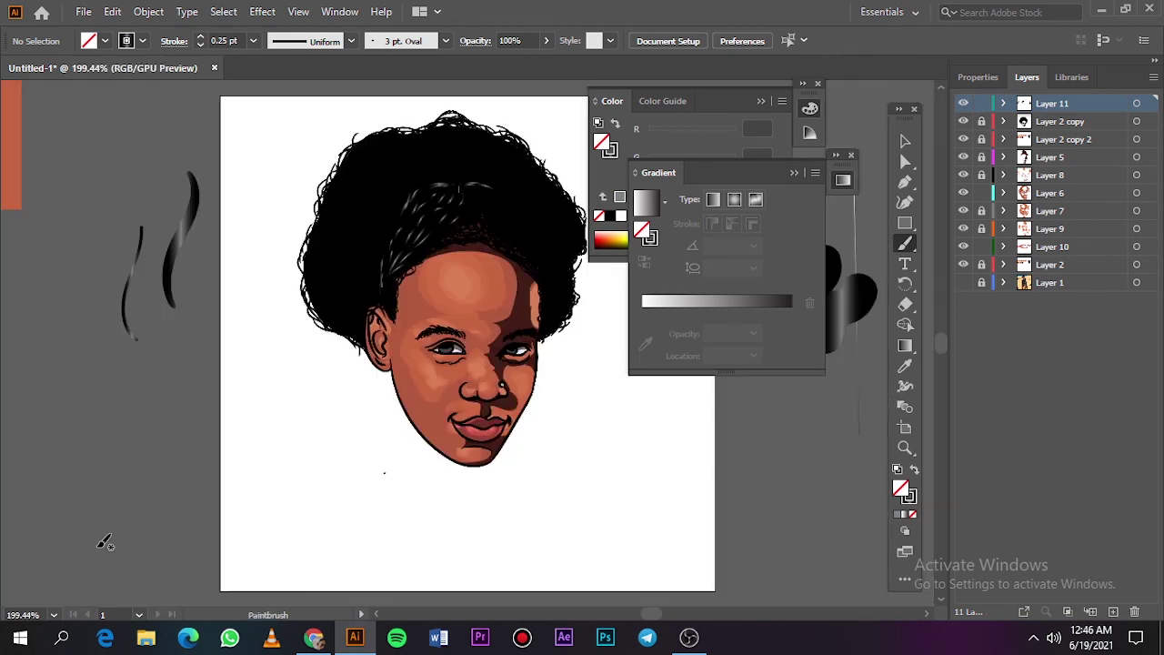
pyautogui.hscroll(2, 511, 425)
pyautogui.scroll(4, 393, 219)
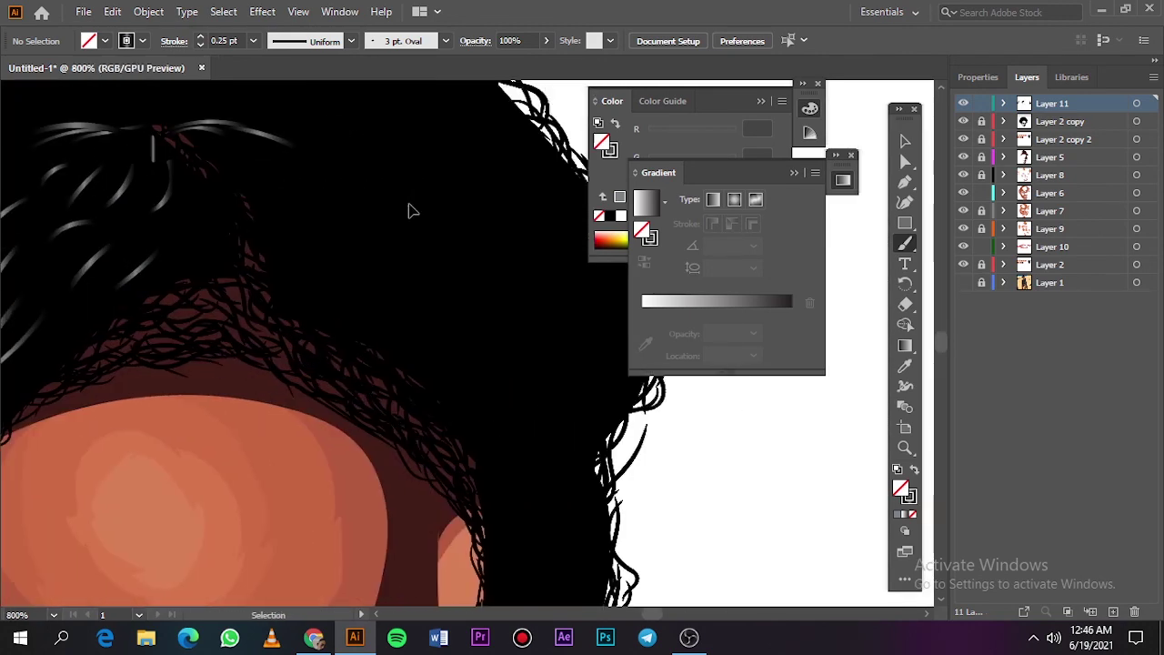
pyautogui.moveTo(397, 231); pyautogui.dragTo(422, 284)
pyautogui.moveTo(431, 256); pyautogui.dragTo(500, 349)
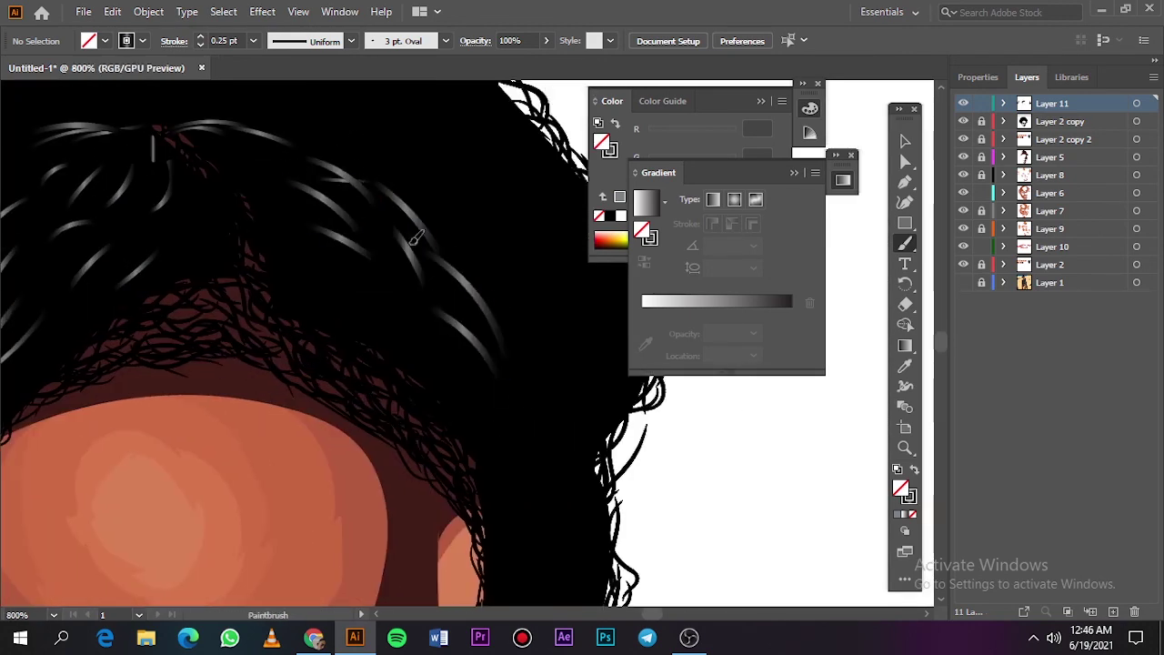
pyautogui.moveTo(521, 406); pyautogui.dragTo(551, 524)
pyautogui.scroll(-2, 551, 524)
pyautogui.scroll(-2, 509, 436)
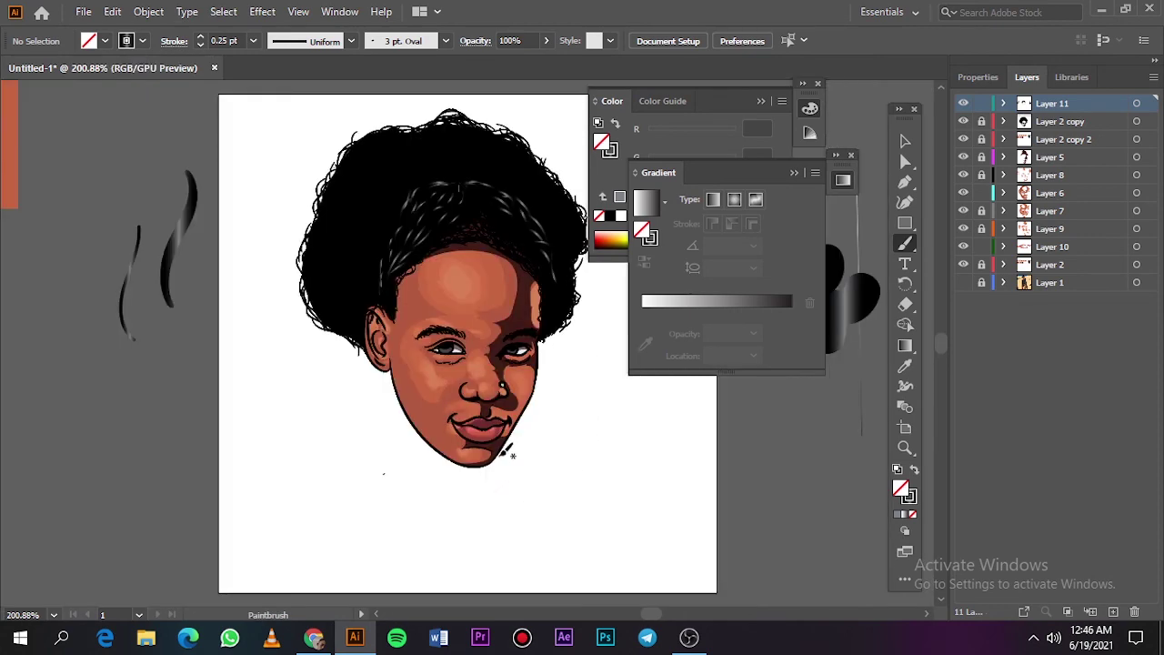
pyautogui.scroll(3, 371, 218)
pyautogui.scroll(3, 371, 218)
# Add several more white highlight strokes down the hair's left side and right edge.
pyautogui.moveTo(434, 200); pyautogui.dragTo(367, 211)
pyautogui.moveTo(391, 269)
pyautogui.mouseDown()
pyautogui.moveTo(315, 300)
pyautogui.moveTo(336, 333)
pyautogui.mouseUp()
pyautogui.moveTo(292, 394); pyautogui.dragTo(277, 445)
pyautogui.moveTo(353, 342); pyautogui.dragTo(320, 391)
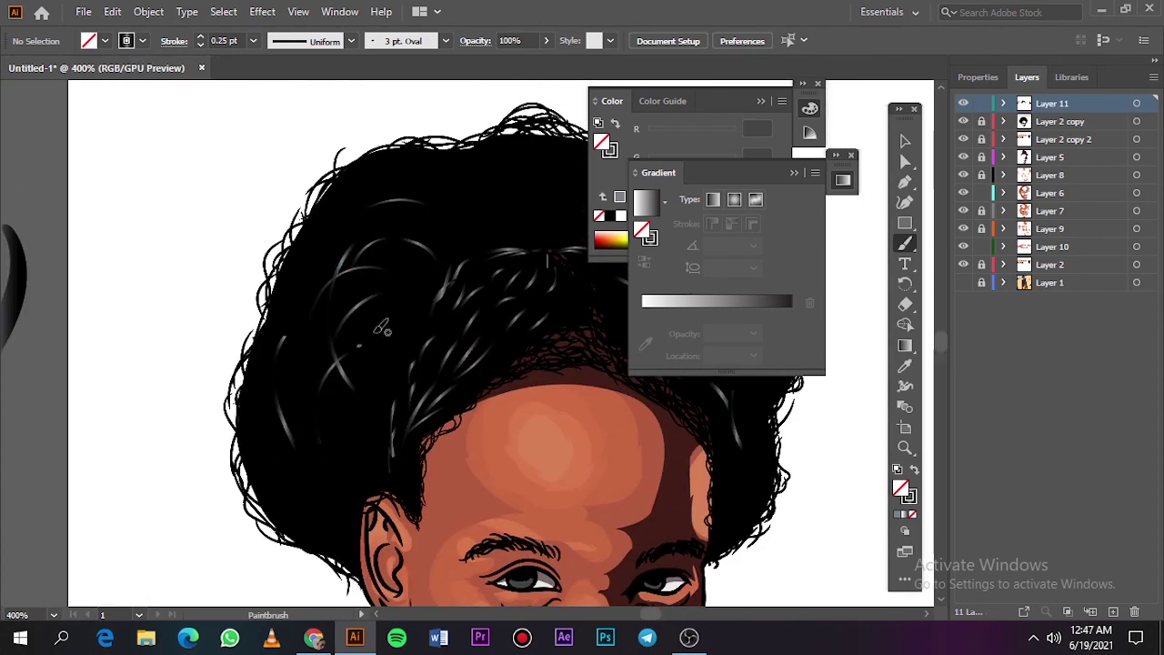
pyautogui.moveTo(300, 453); pyautogui.dragTo(262, 506)
pyautogui.scroll(-3, 327, 432)
pyautogui.scroll(1, 382, 273)
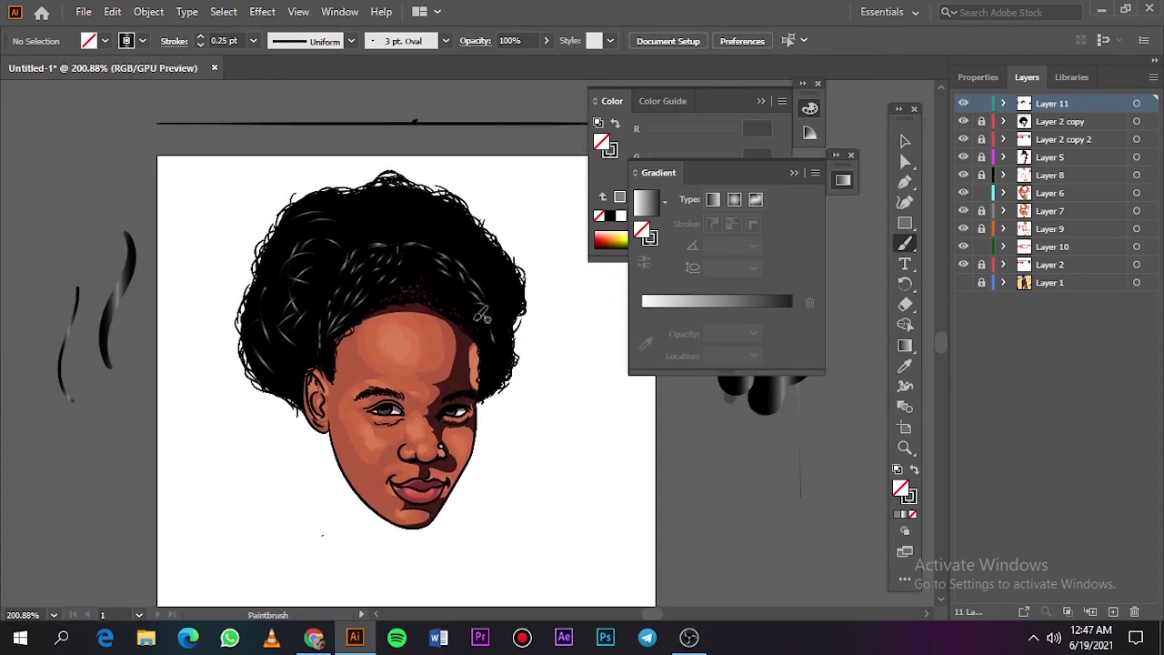
pyautogui.scroll(3, 402, 218)
pyautogui.moveTo(562, 436); pyautogui.dragTo(555, 546)
pyautogui.scroll(-1, 555, 546)
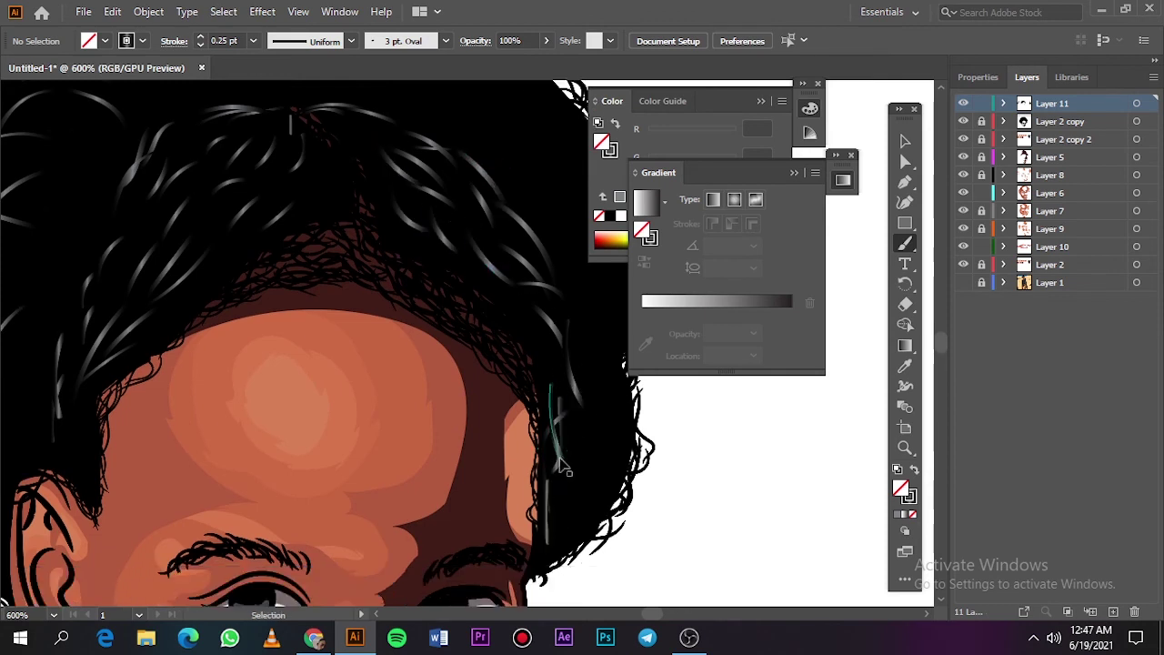
pyautogui.scroll(-3, 491, 298)
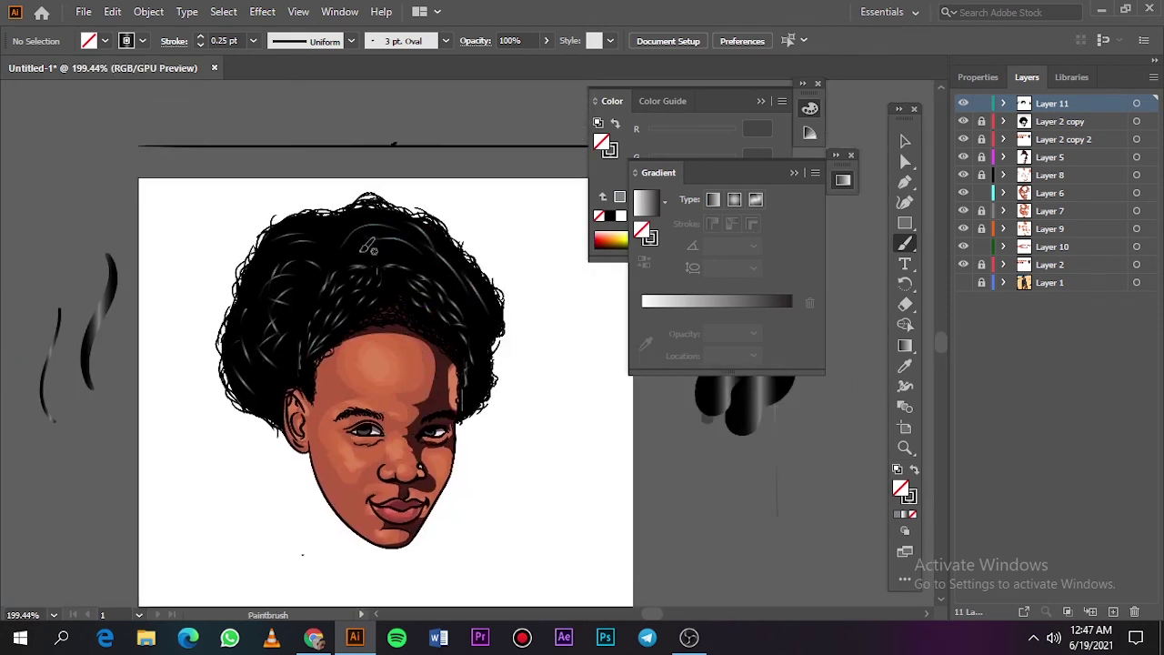
# Select the hair highlight strokes to check them and nudge one path.
pyautogui.press('v')
pyautogui.scroll(3, 401, 300)
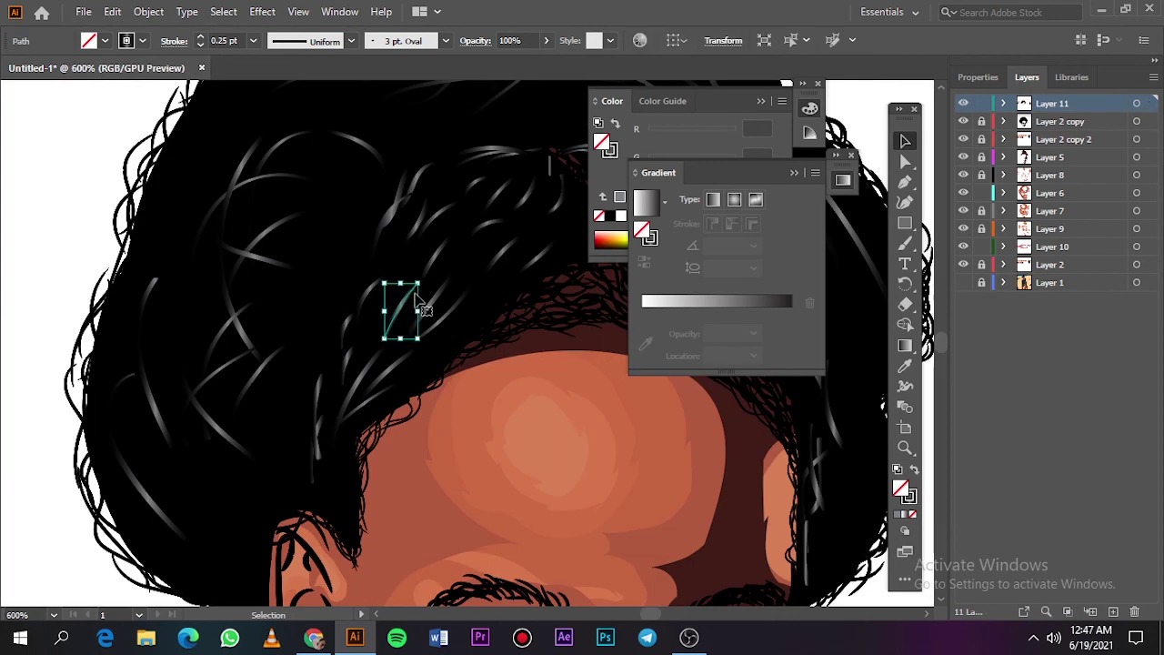
pyautogui.click(400, 227)
pyautogui.click(347, 364)
pyautogui.scroll(-3, 468, 299)
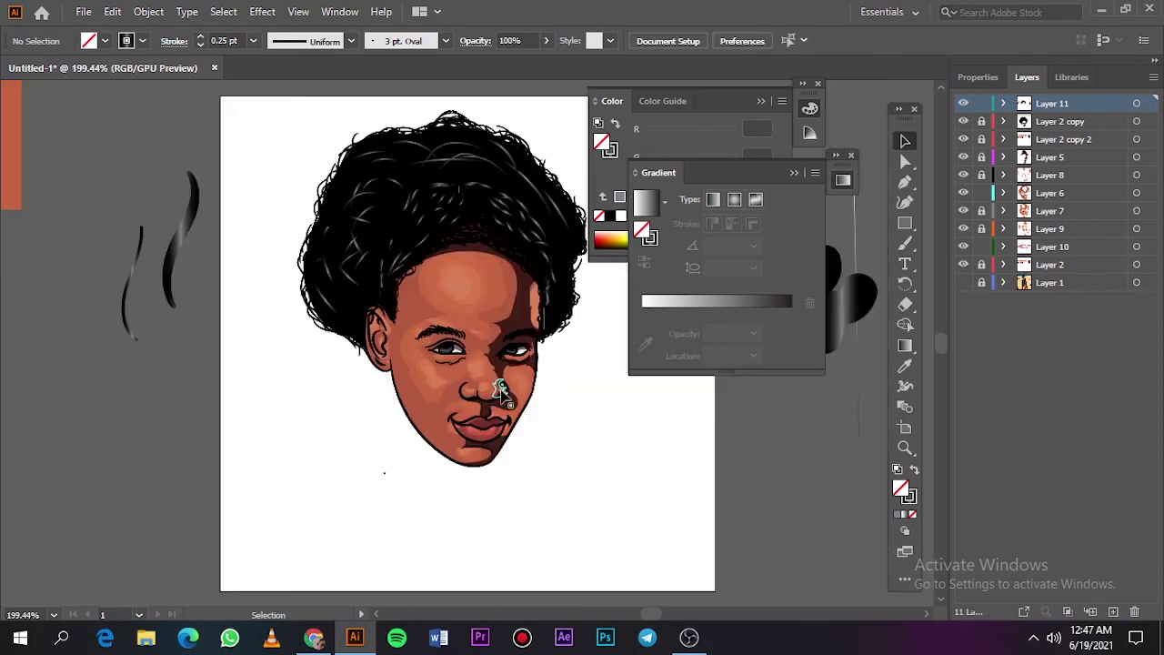
pyautogui.click(505, 211)
pyautogui.moveTo(506, 214); pyautogui.dragTo(533, 264)
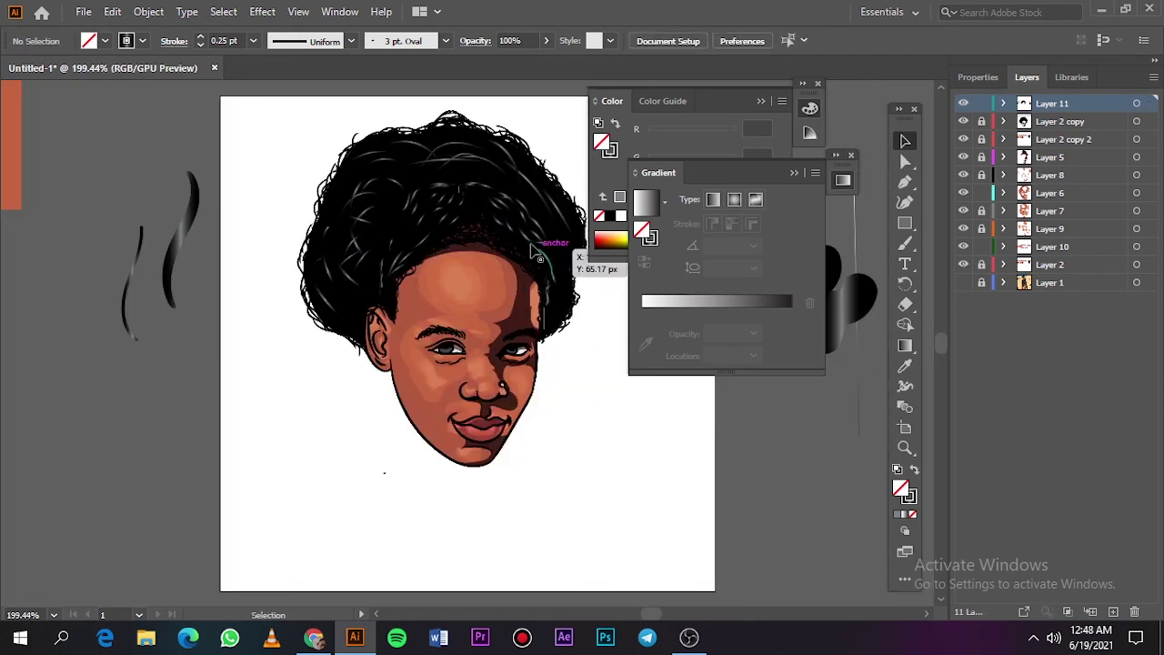
pyautogui.hscroll(1, 615, 374)
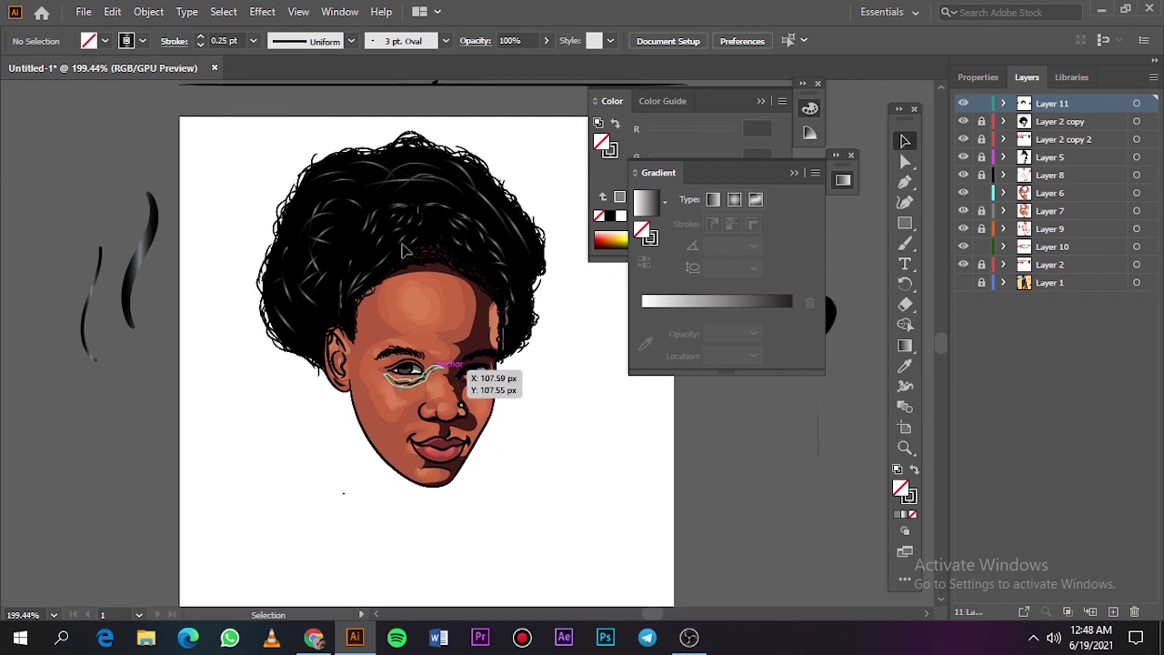